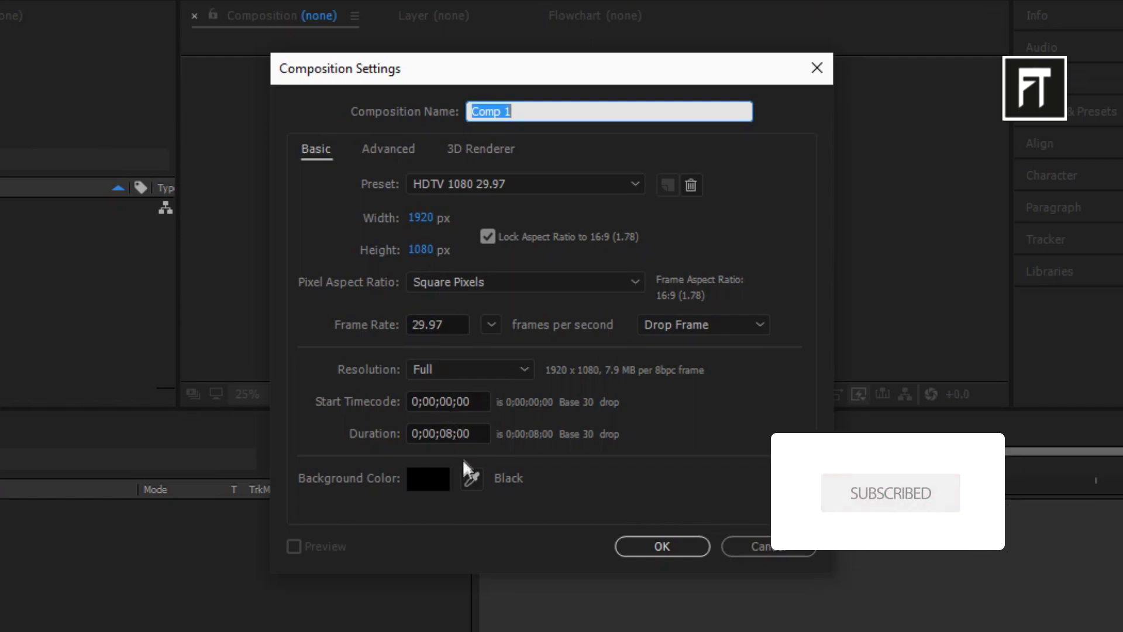
Create the 1920 × 1080, 29.97 fps, 8-second composition and add a full-size solid with colour 130936.
{"action": "left_click", "coordinate": [636, 548]}
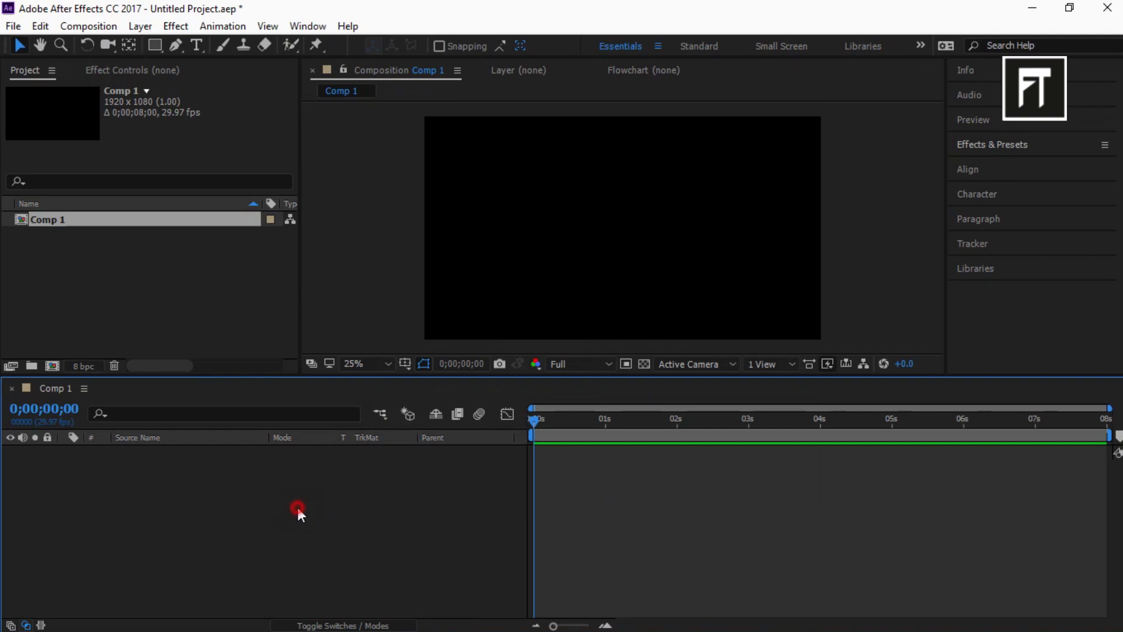
{"action": "right_click", "coordinate": [297, 506]}
{"action": "mouse_move", "coordinate": [363, 353]}
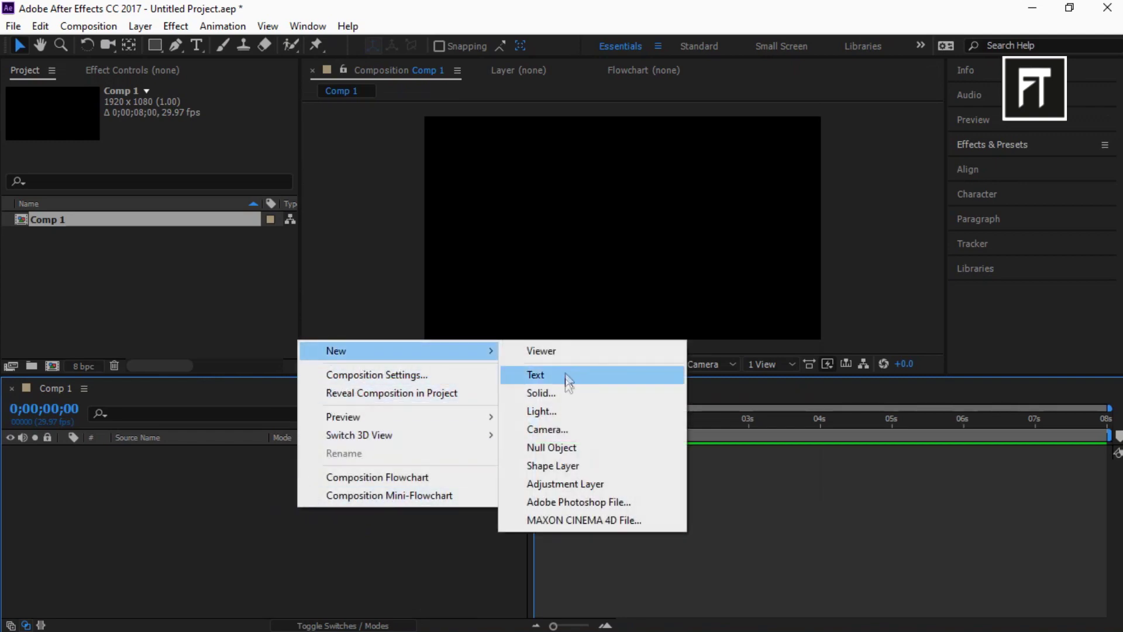
{"action": "left_click", "coordinate": [569, 392]}
{"action": "left_click", "coordinate": [236, 372]}
{"action": "type", "text": "130936"}
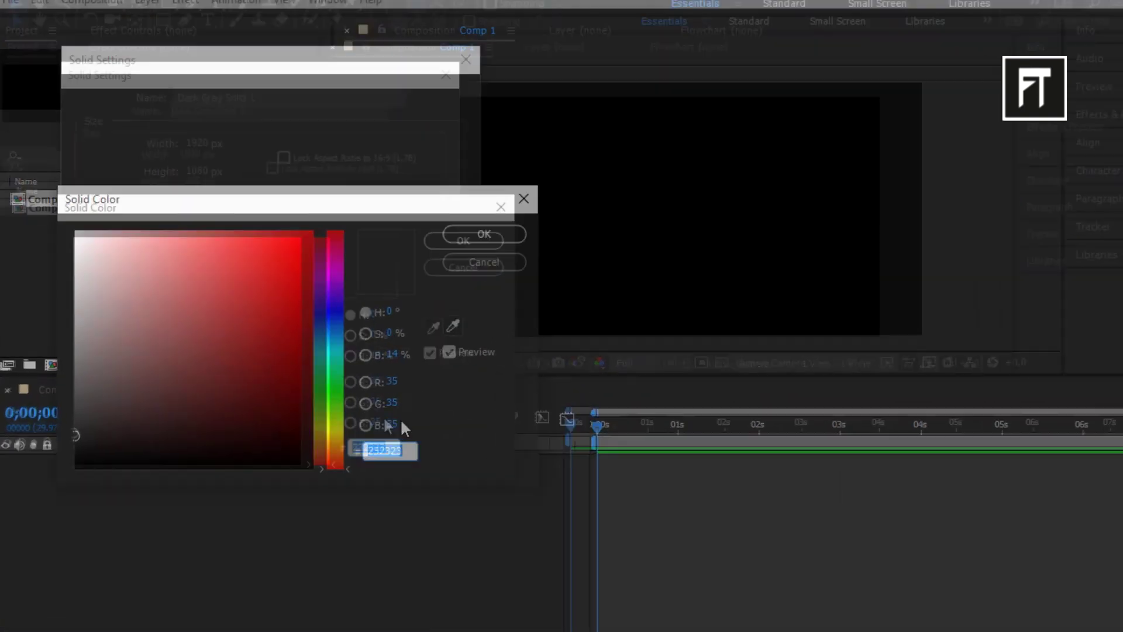
{"action": "key", "text": "Return"}
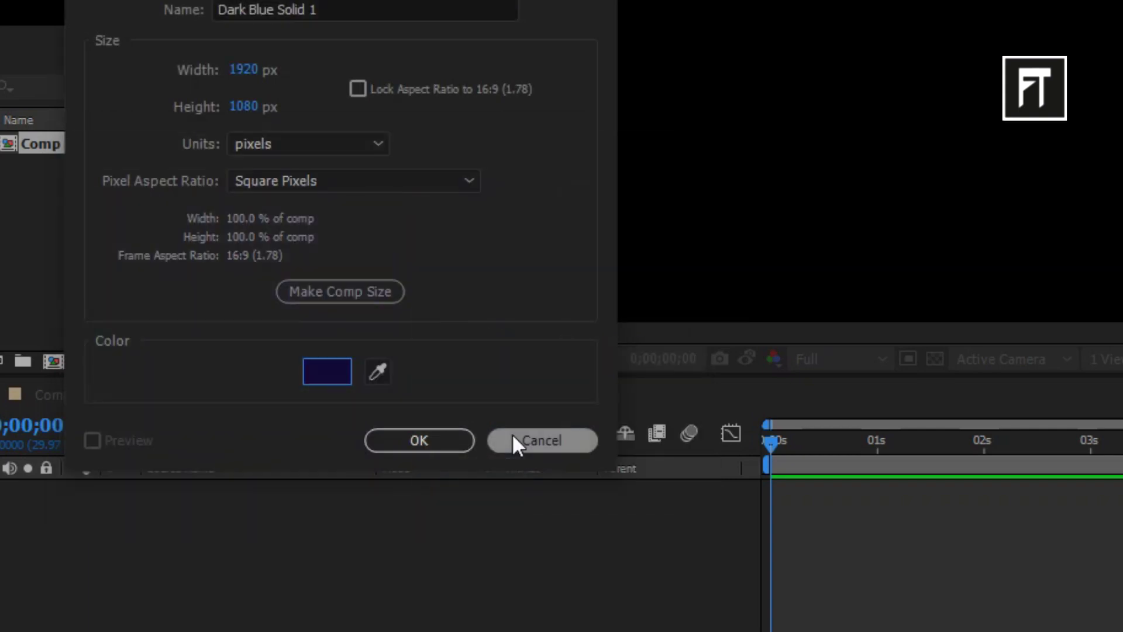
{"action": "left_click", "coordinate": [457, 437]}
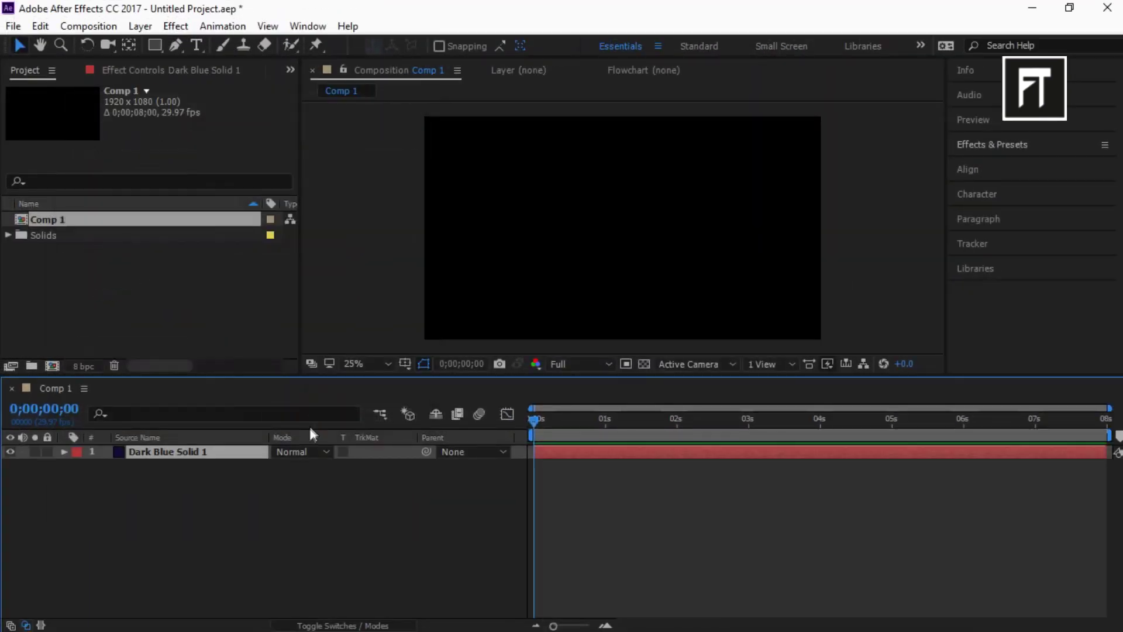
{"action": "left_click", "coordinate": [201, 523]}
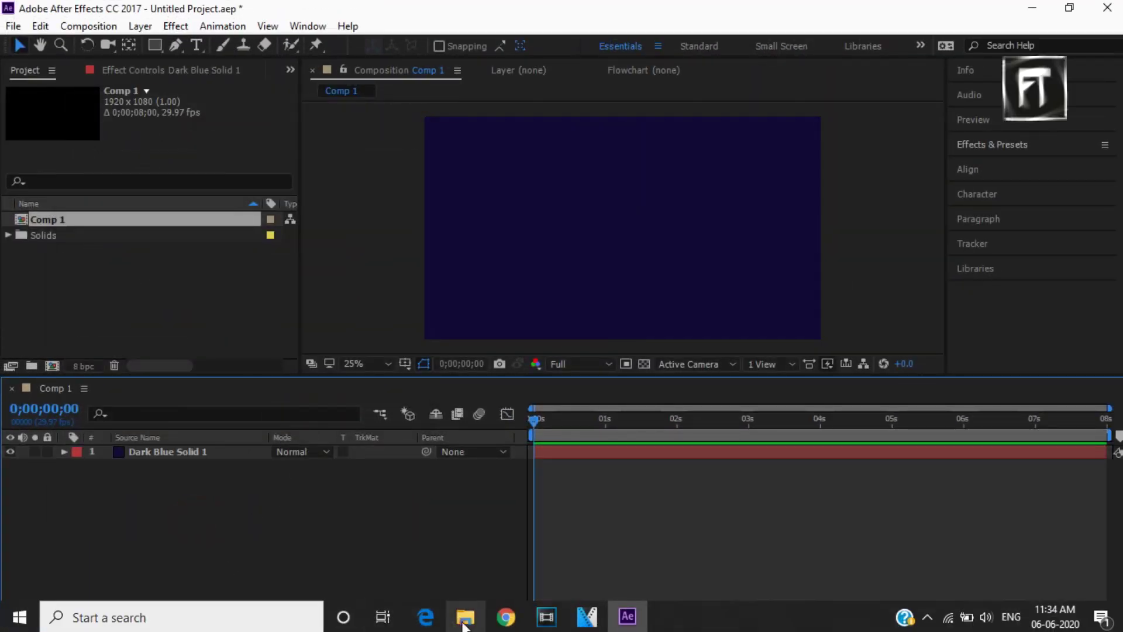
Bring paper.jpg into the composition, place it below the dark blue solid and hide its layer.
{"action": "left_click", "coordinate": [465, 621]}
{"action": "left_click_drag", "start_coordinate": [186, 126], "coordinate": [305, 526]}
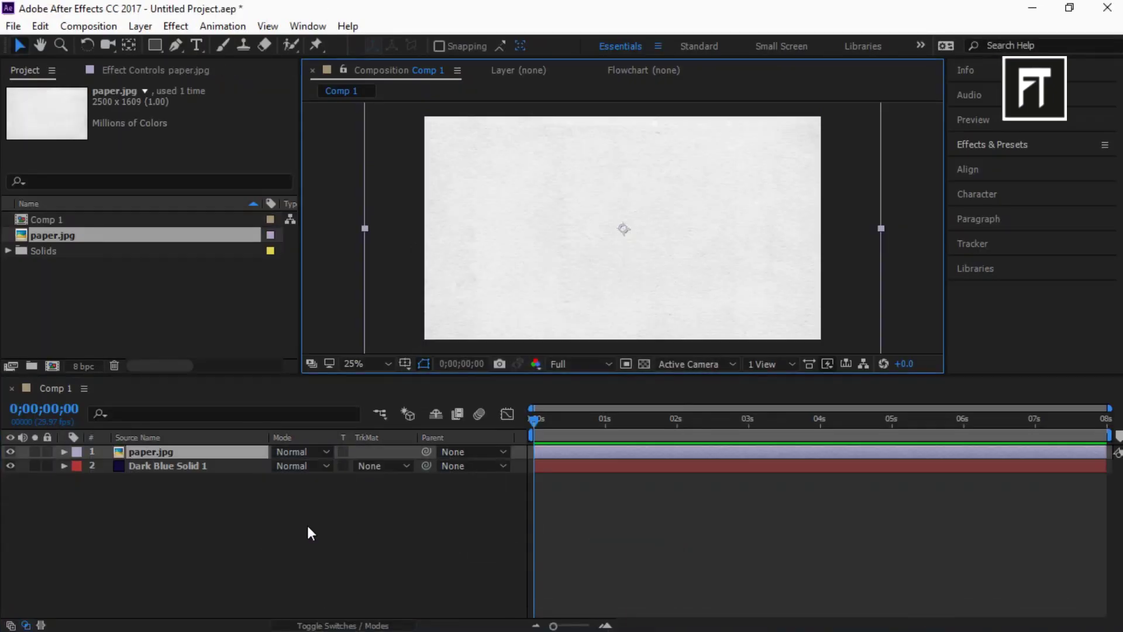
{"action": "left_click_drag", "start_coordinate": [246, 452], "coordinate": [239, 520]}
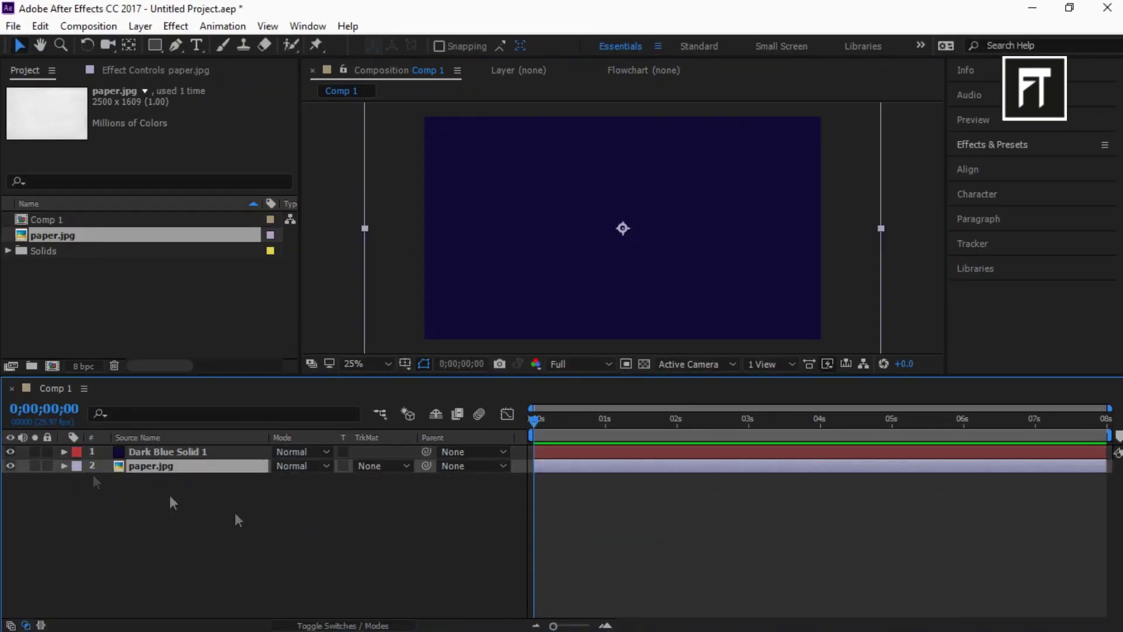
{"action": "left_click", "coordinate": [11, 466]}
{"action": "left_click", "coordinate": [131, 531]}
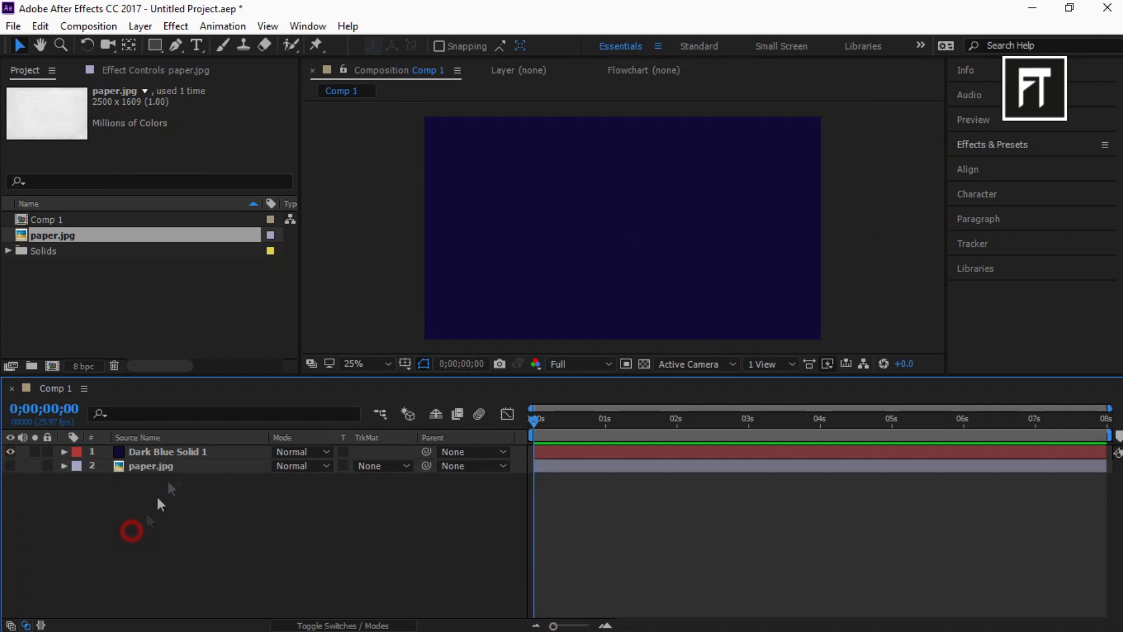
Find the Texturize effect and apply it to the dark blue solid.
{"action": "left_click", "coordinate": [997, 148]}
{"action": "left_click", "coordinate": [998, 164]}
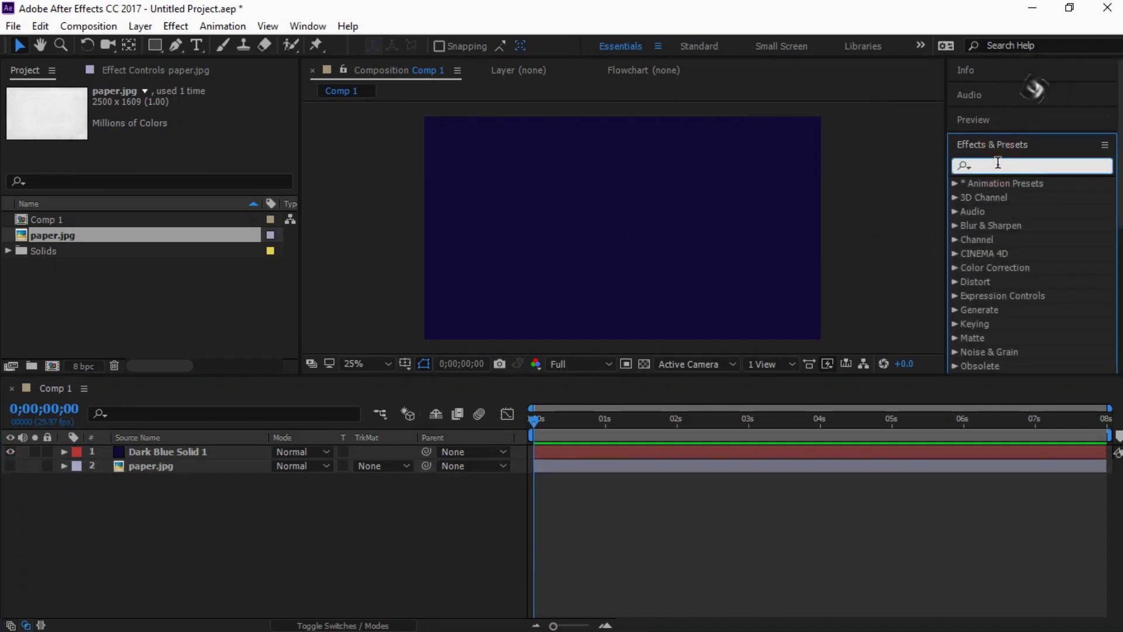
{"action": "type", "text": "textur"}
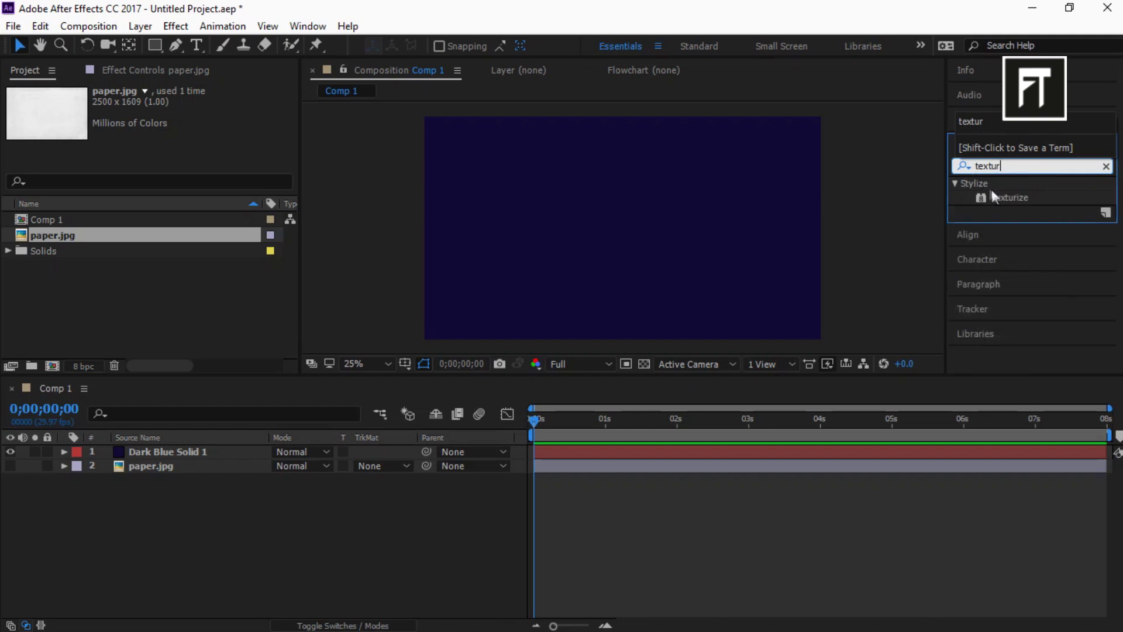
{"action": "left_click_drag", "start_coordinate": [992, 196], "coordinate": [196, 447]}
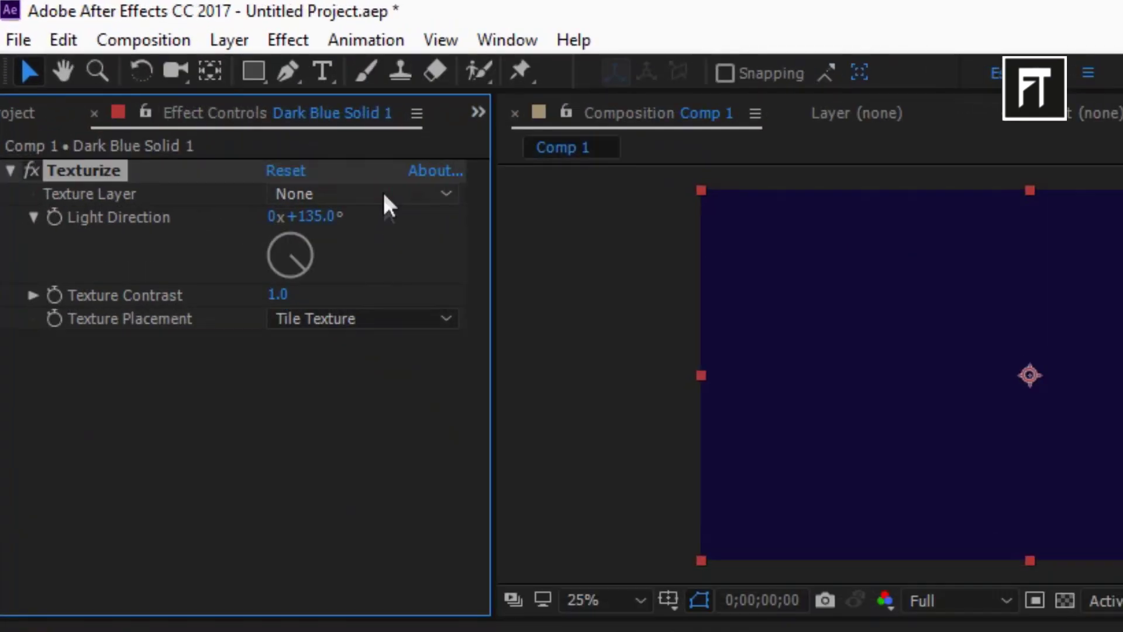
Set Texturize to use paper.jpg as texture layer, Stretch Texture to Fit and contrast 0.5, and lock the solid.
{"action": "left_click", "coordinate": [233, 119]}
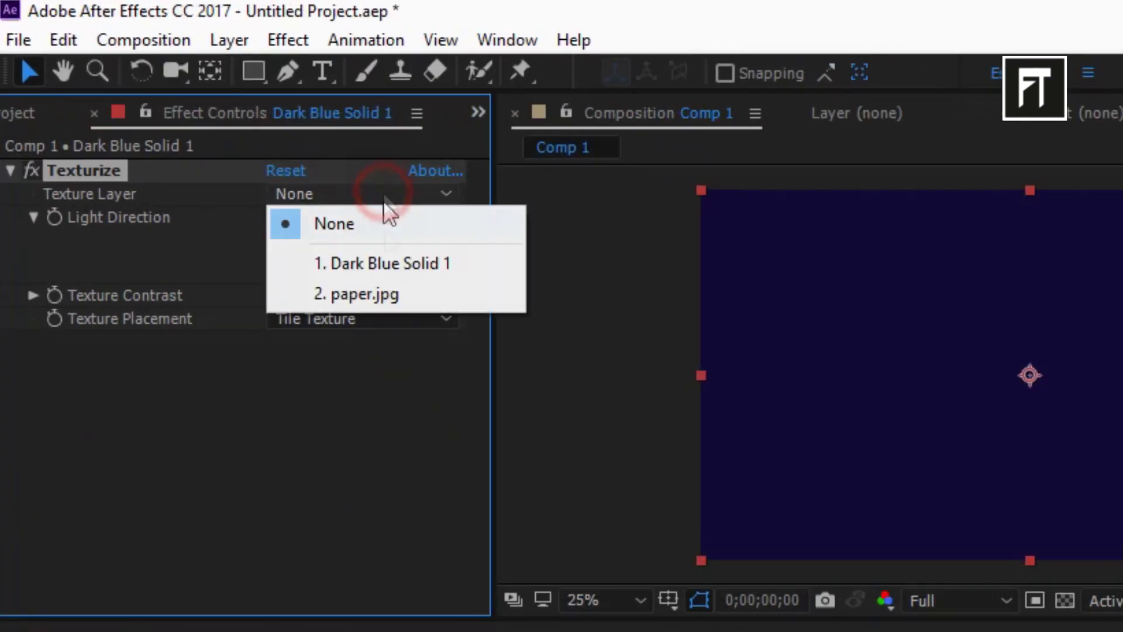
{"action": "left_click", "coordinate": [388, 292]}
{"action": "left_click", "coordinate": [388, 308]}
{"action": "left_click", "coordinate": [407, 409]}
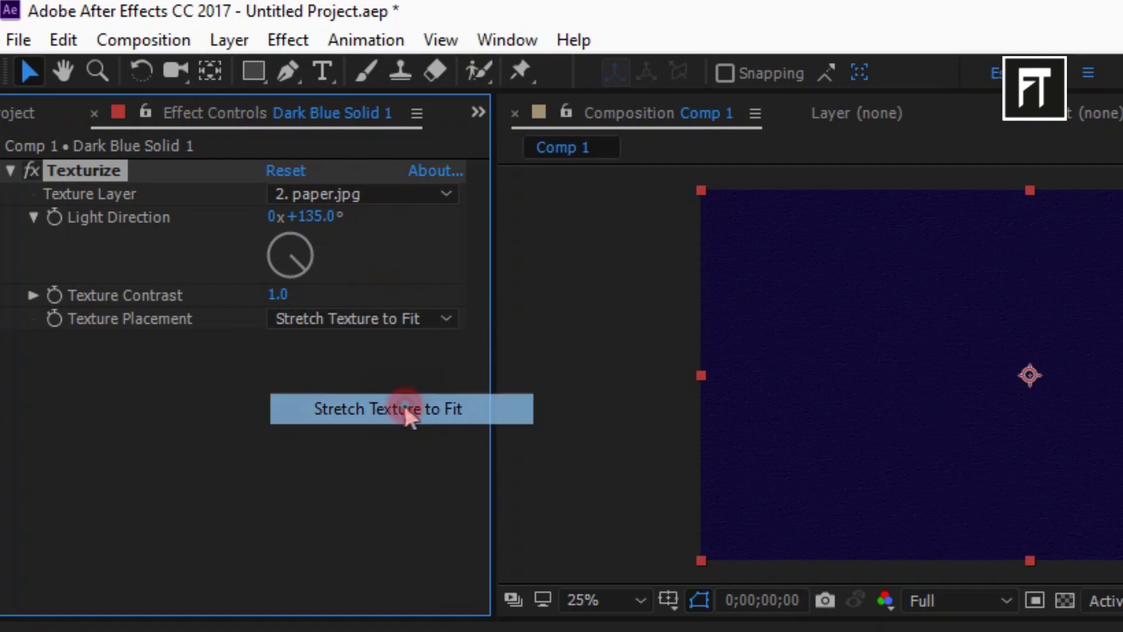
{"action": "left_click", "coordinate": [285, 294]}
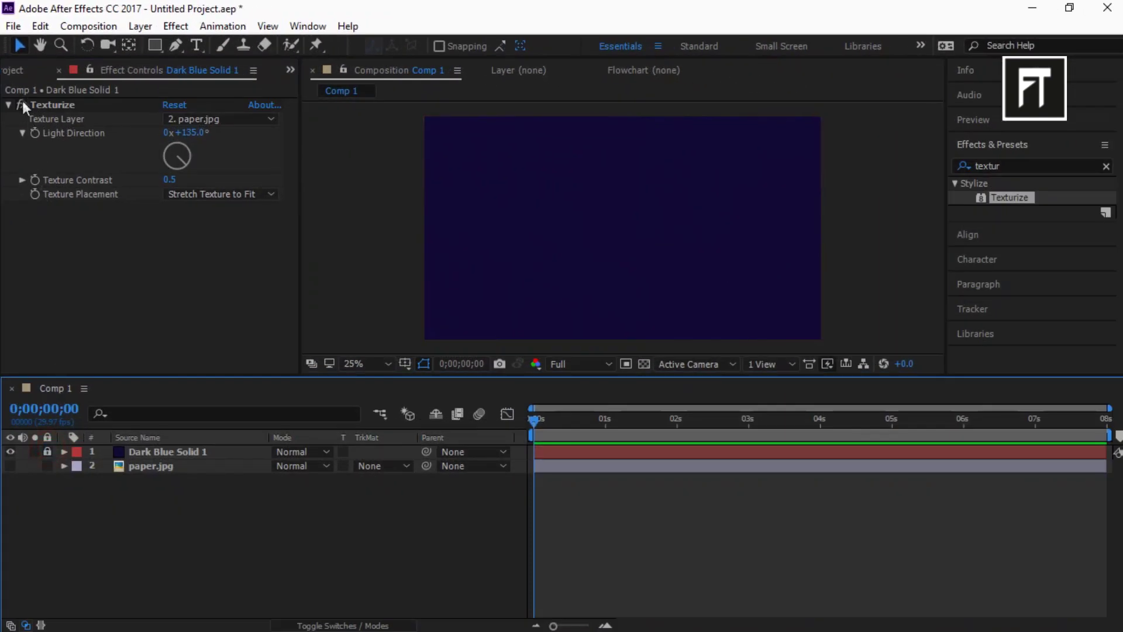
Import the logo file Untitled-1.ai and place it as the uppermost layer of Comp 1.
{"action": "left_click", "coordinate": [15, 71]}
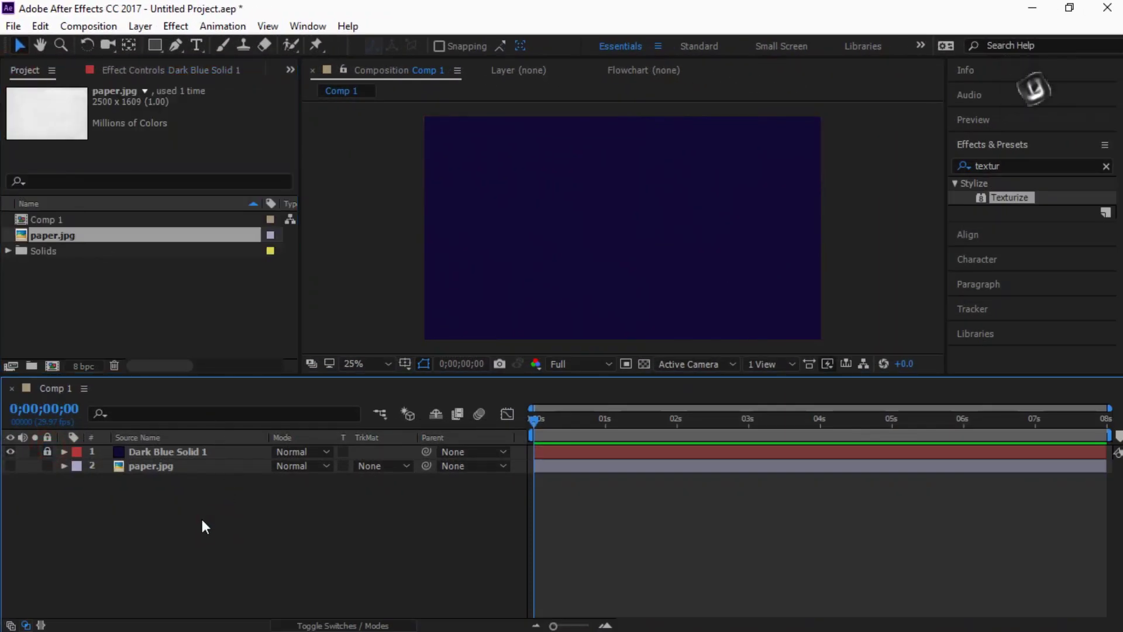
{"action": "left_click", "coordinate": [422, 618]}
{"action": "left_click_drag", "start_coordinate": [299, 147], "coordinate": [228, 526]}
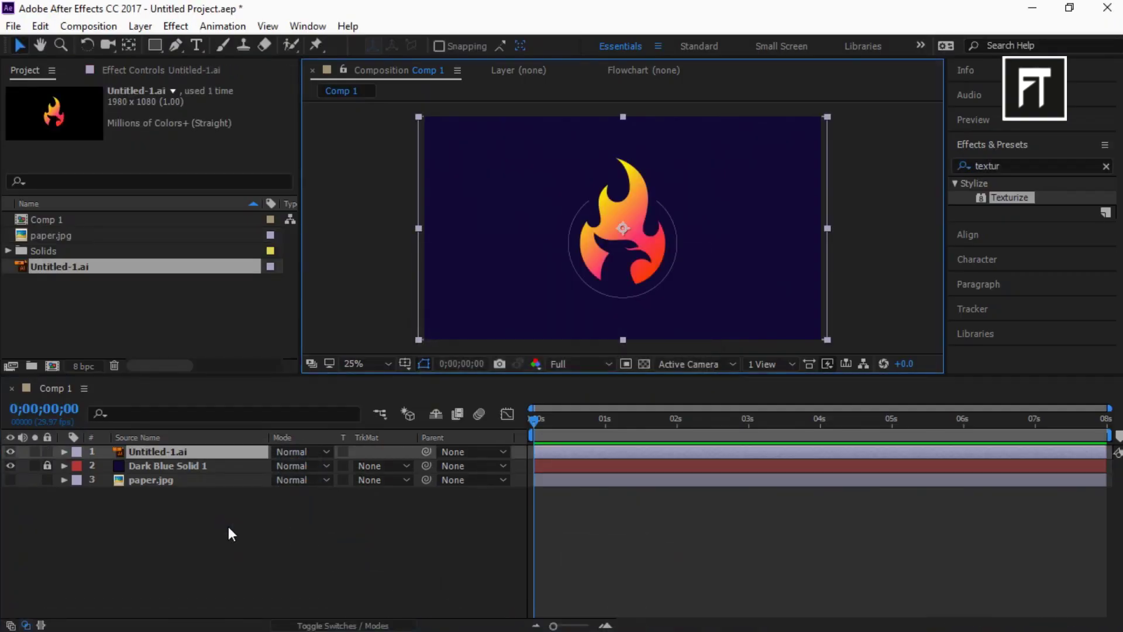
Pre-compose the Untitled-1.ai layer, moving all attributes into the new composition and opening it.
{"action": "right_click", "coordinate": [212, 451]}
{"action": "left_click", "coordinate": [251, 551]}
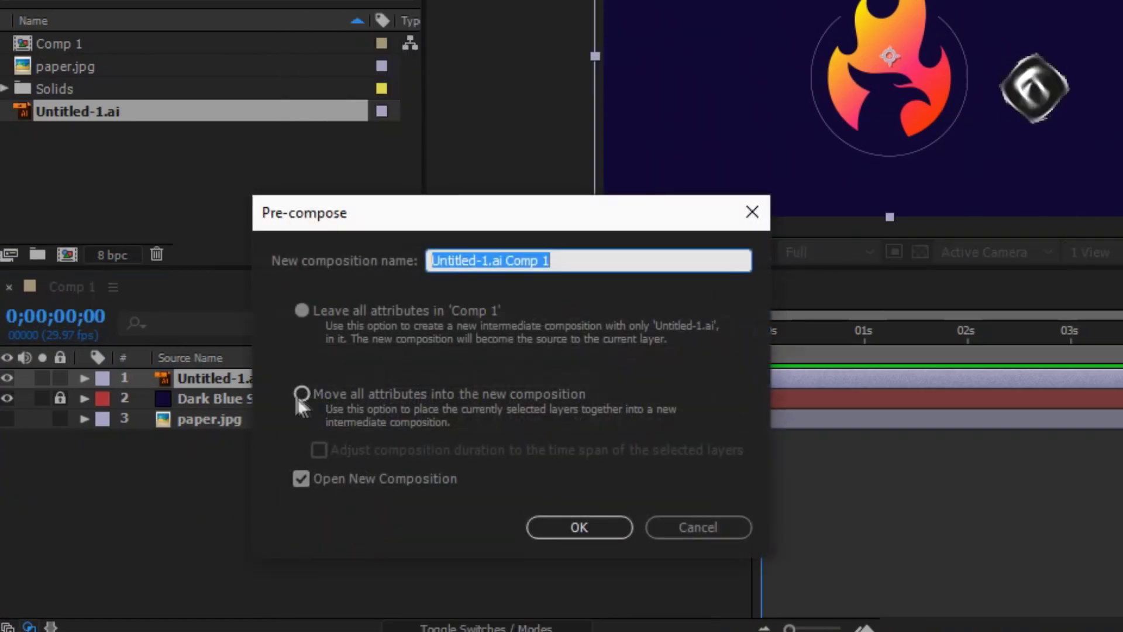
{"action": "left_click", "coordinate": [302, 393]}
{"action": "left_click", "coordinate": [579, 527]}
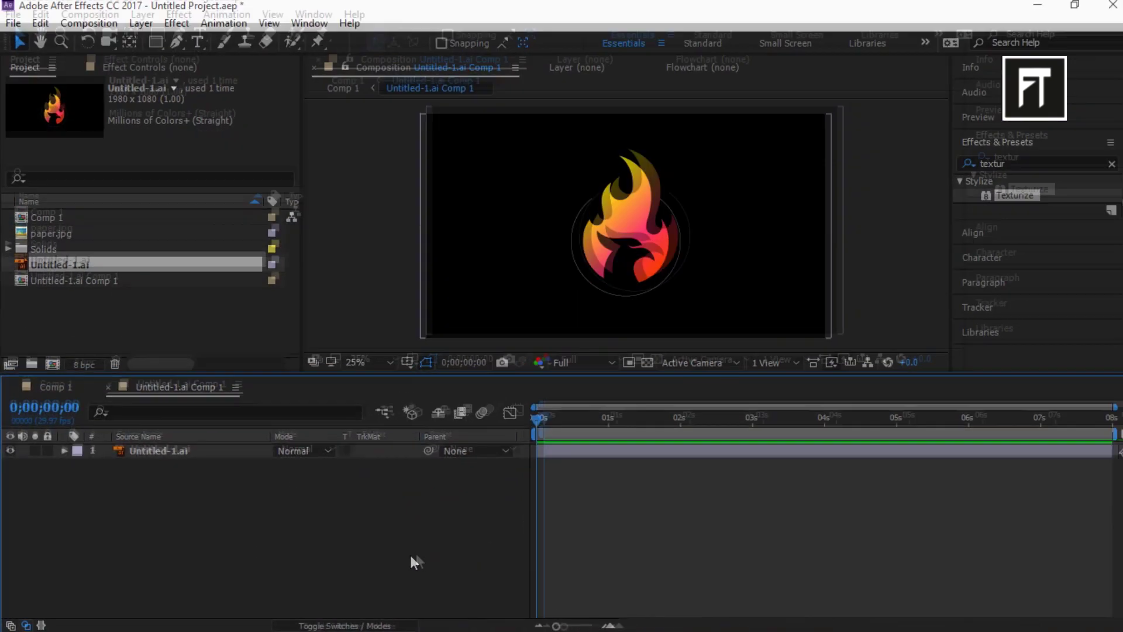
Scale the Untitled-1.ai logo layer to 50% and show the proportional grid in the composition view.
{"action": "left_click", "coordinate": [194, 451]}
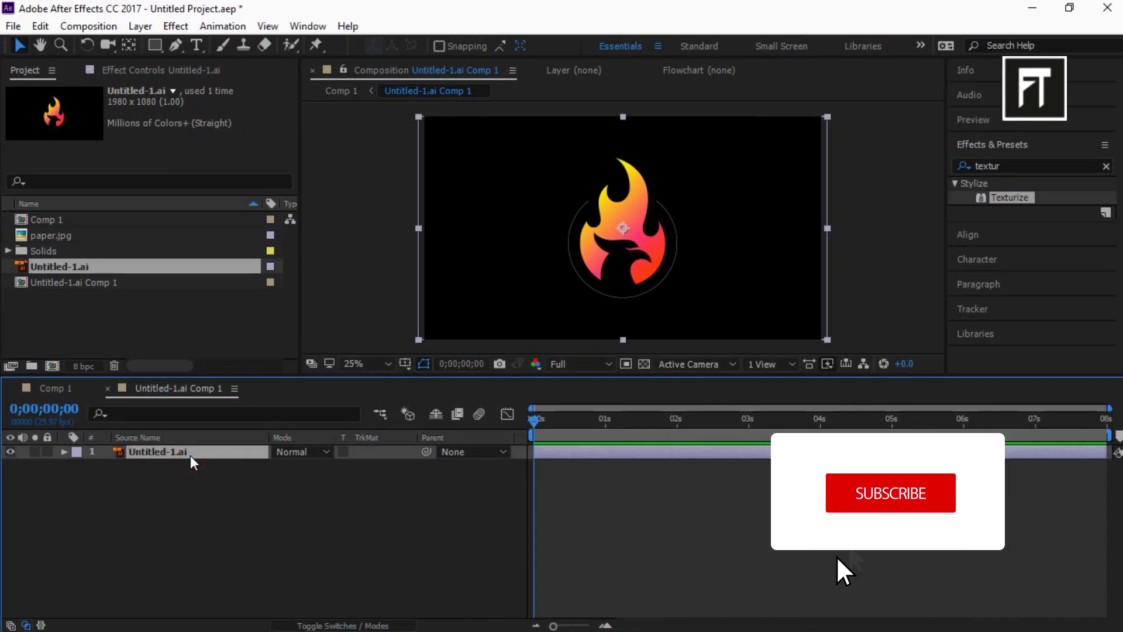
{"action": "key", "text": "s"}
{"action": "left_click_drag", "start_coordinate": [300, 466], "coordinate": [271, 464]}
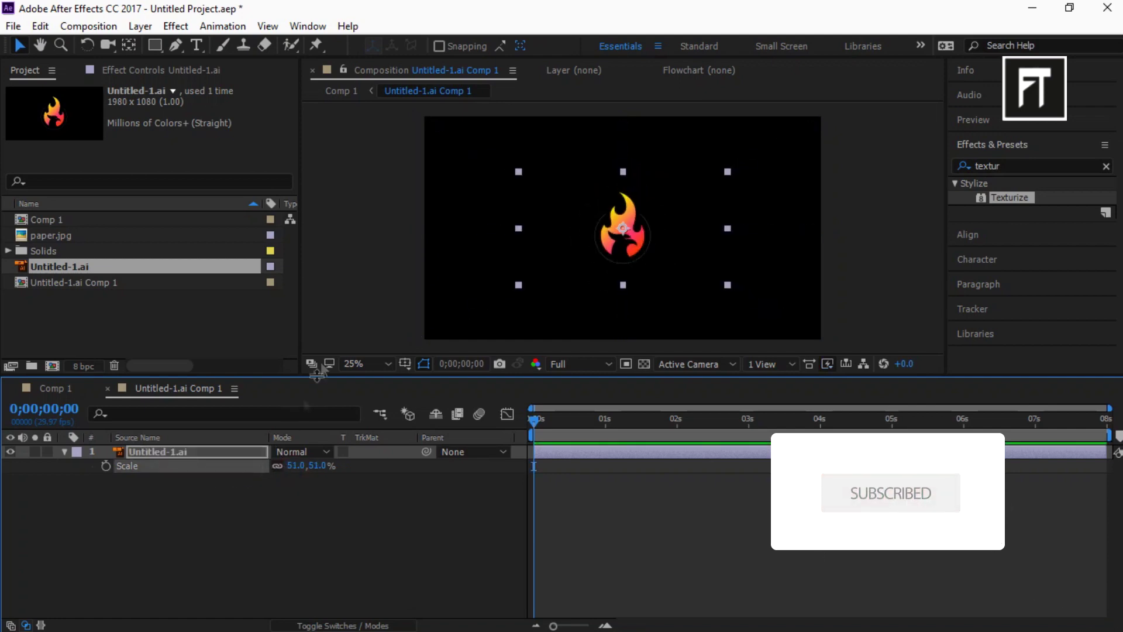
{"action": "left_click", "coordinate": [404, 363]}
{"action": "left_click", "coordinate": [430, 418]}
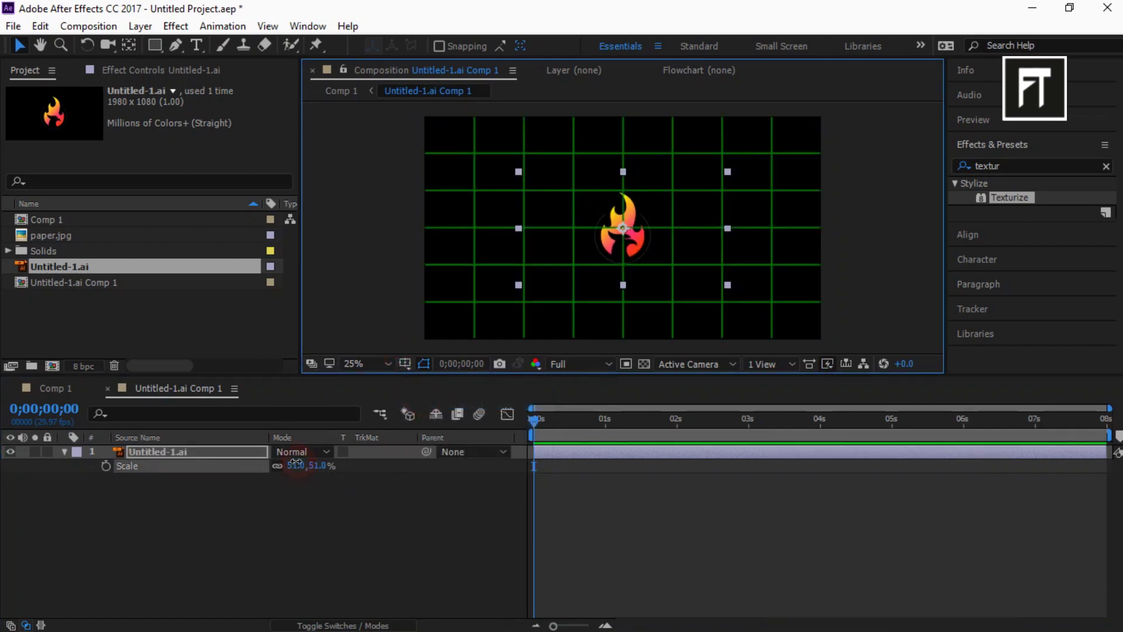
{"action": "left_click", "coordinate": [304, 516]}
Add a text layer reading "Phoenix" below the logo and centre it horizontally in the composition.
{"action": "right_click", "coordinate": [214, 532]}
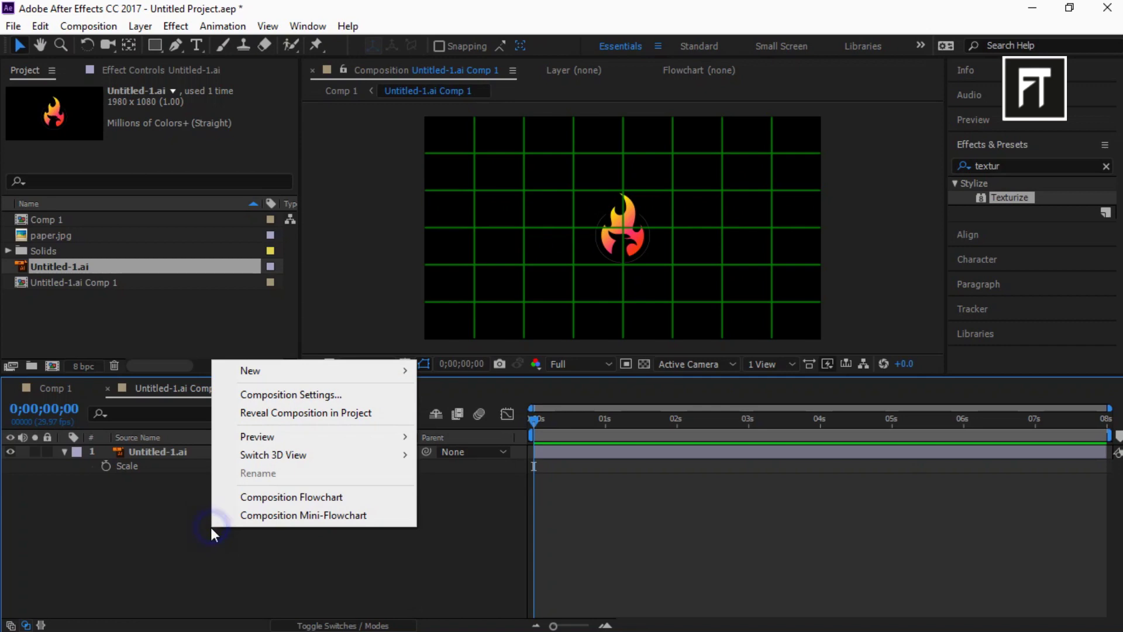
{"action": "mouse_move", "coordinate": [316, 370]}
{"action": "left_click", "coordinate": [479, 394]}
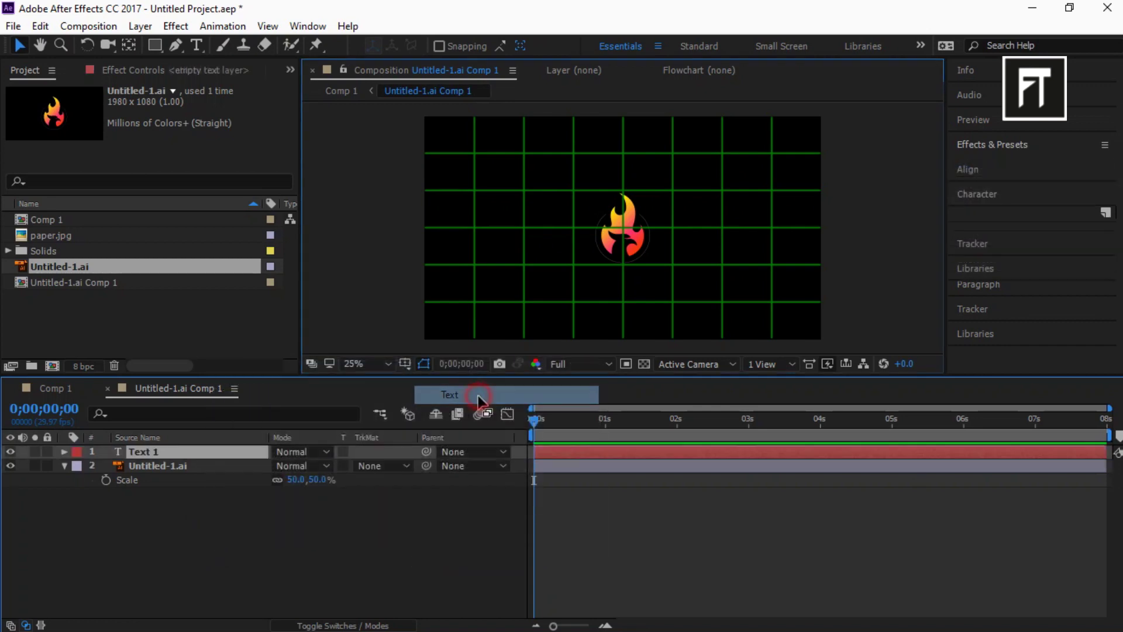
{"action": "type", "text": "Phoenix"}
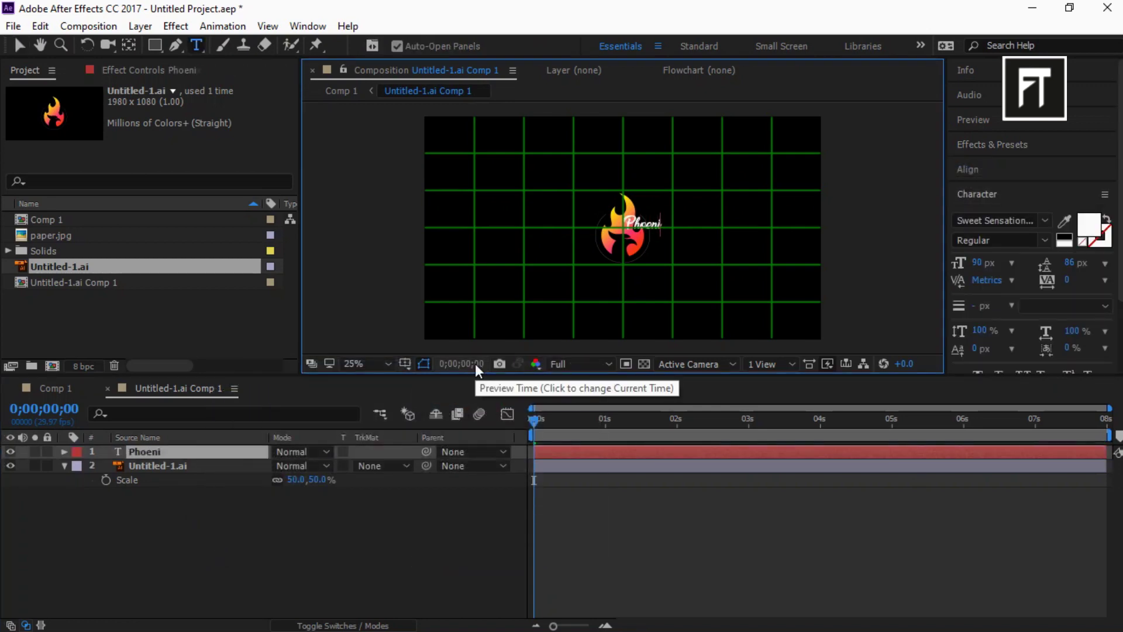
{"action": "left_click", "coordinate": [968, 169]}
{"action": "left_click", "coordinate": [993, 211]}
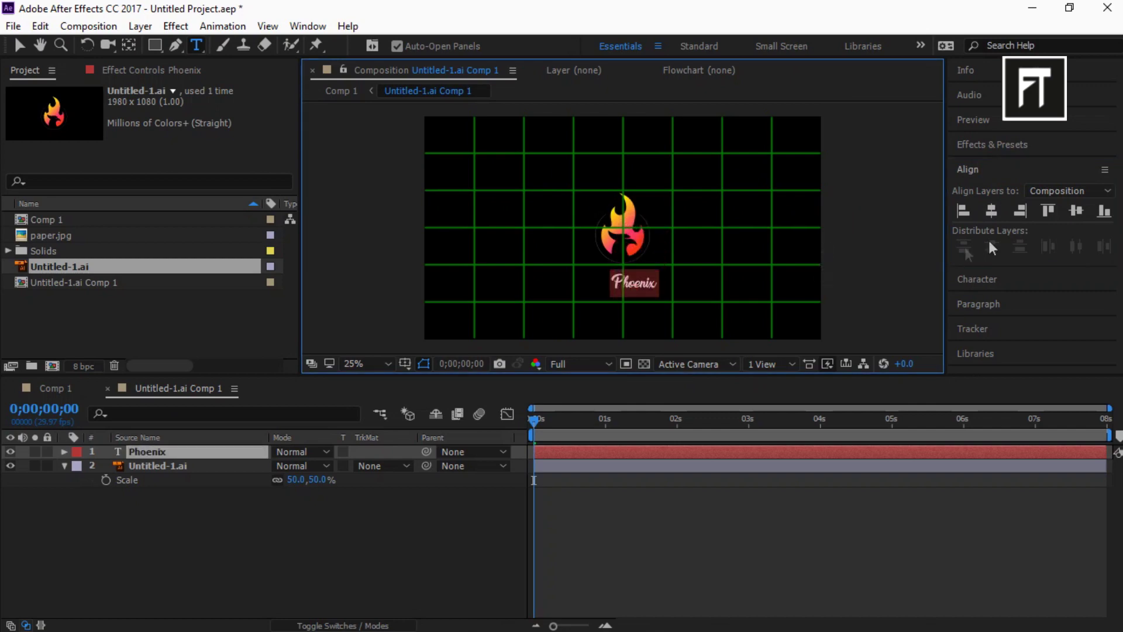
{"action": "left_click", "coordinate": [993, 211]}
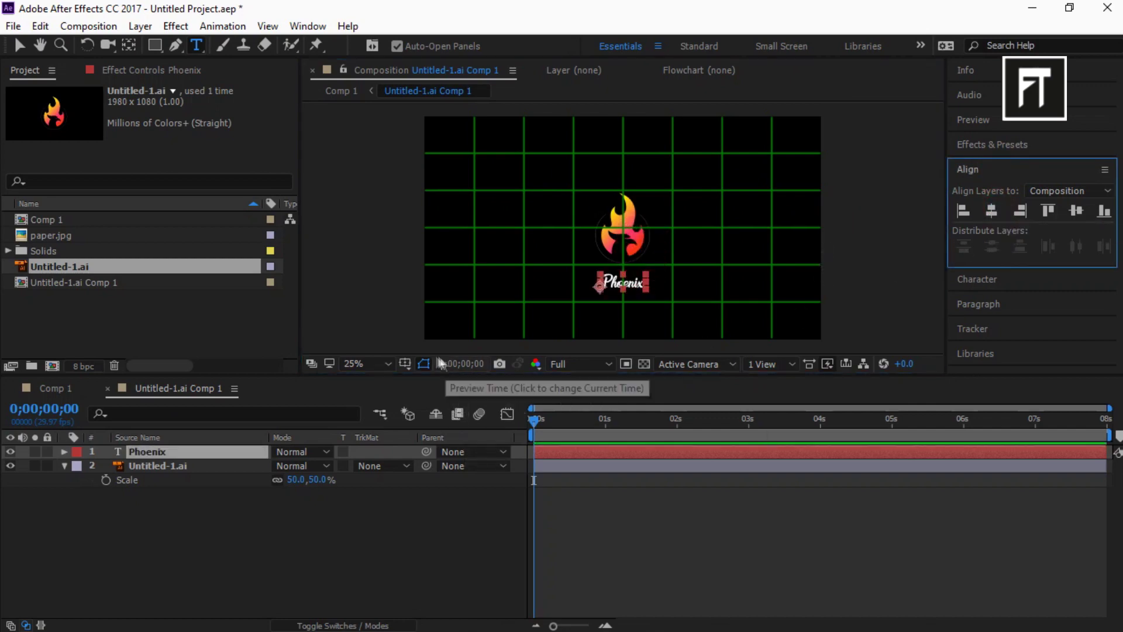
Hide the proportional grid in the composition view and deselect the text layer.
{"action": "left_click", "coordinate": [405, 363]}
{"action": "left_click", "coordinate": [425, 401]}
{"action": "left_click", "coordinate": [405, 514]}
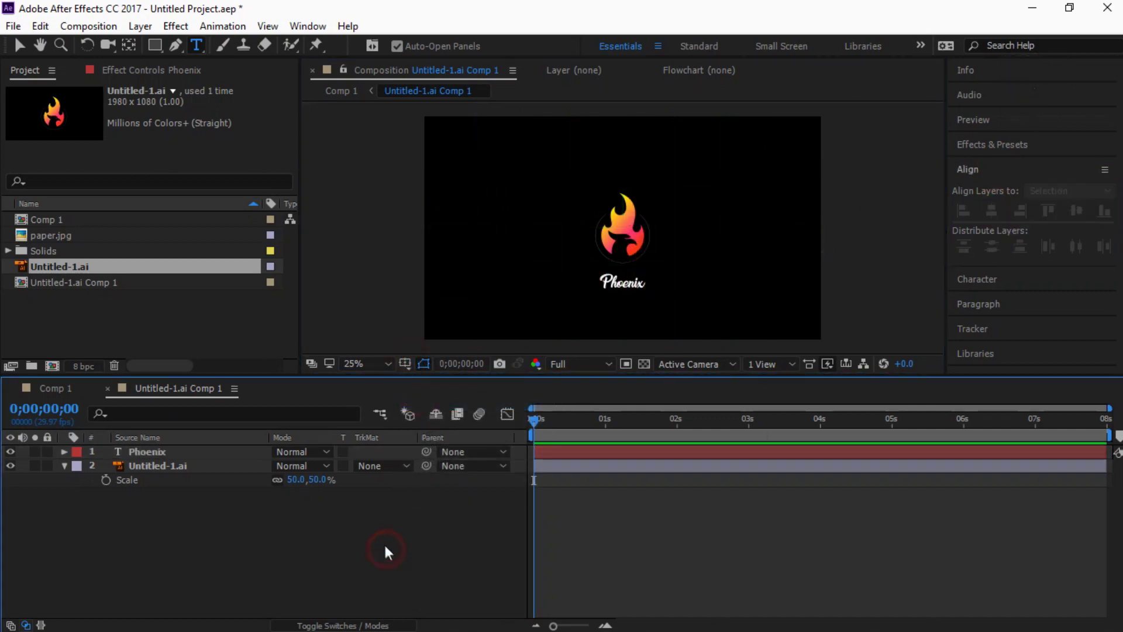
Return to Comp 1 and rename the pre-composed logo layer as "Logo 1".
{"action": "left_click", "coordinate": [72, 388]}
{"action": "left_click", "coordinate": [216, 466]}
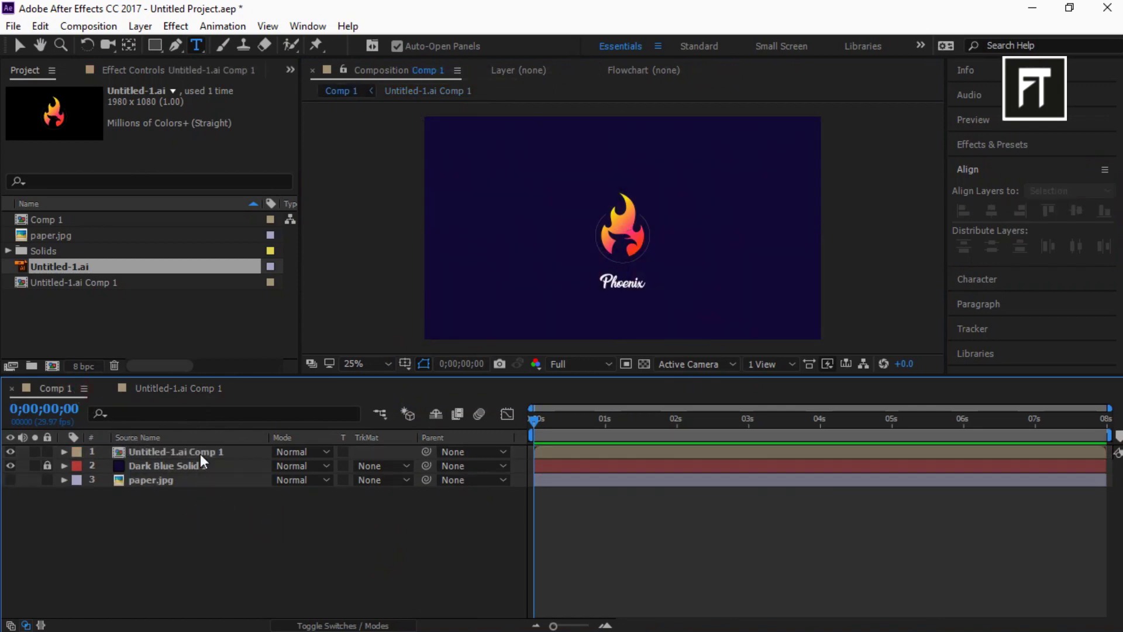
{"action": "right_click", "coordinate": [200, 454]}
{"action": "left_click", "coordinate": [442, 149]}
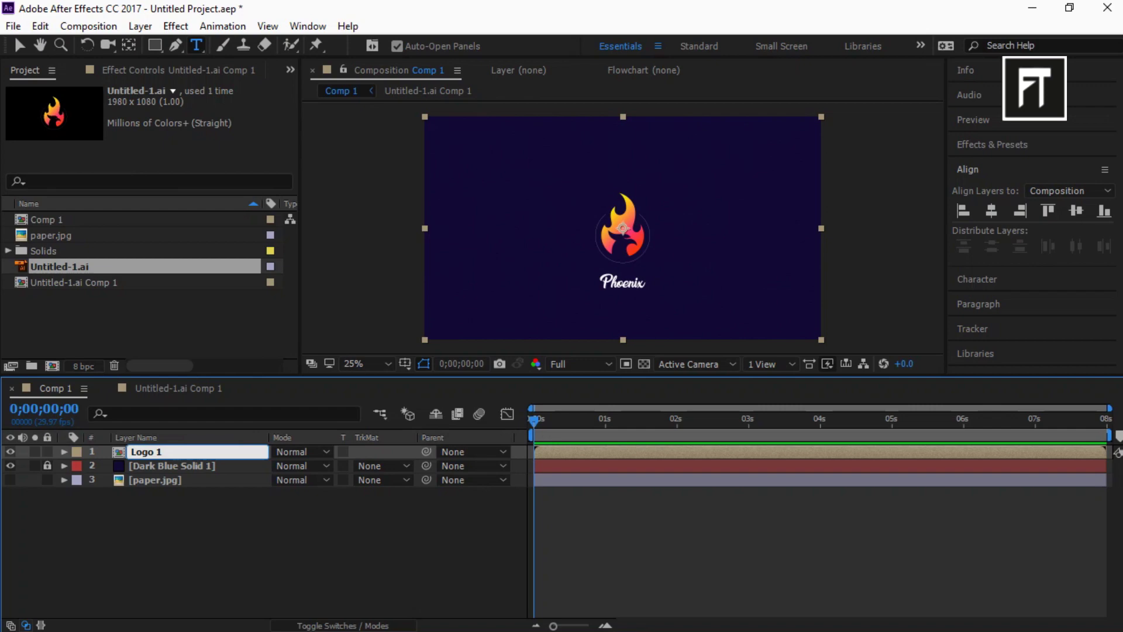
{"action": "key", "text": "Return"}
{"action": "left_click", "coordinate": [140, 547]}
Add a second full-size dark blue solid above Logo 1 and rename its layer as "Solid 1".
{"action": "right_click", "coordinate": [140, 545]}
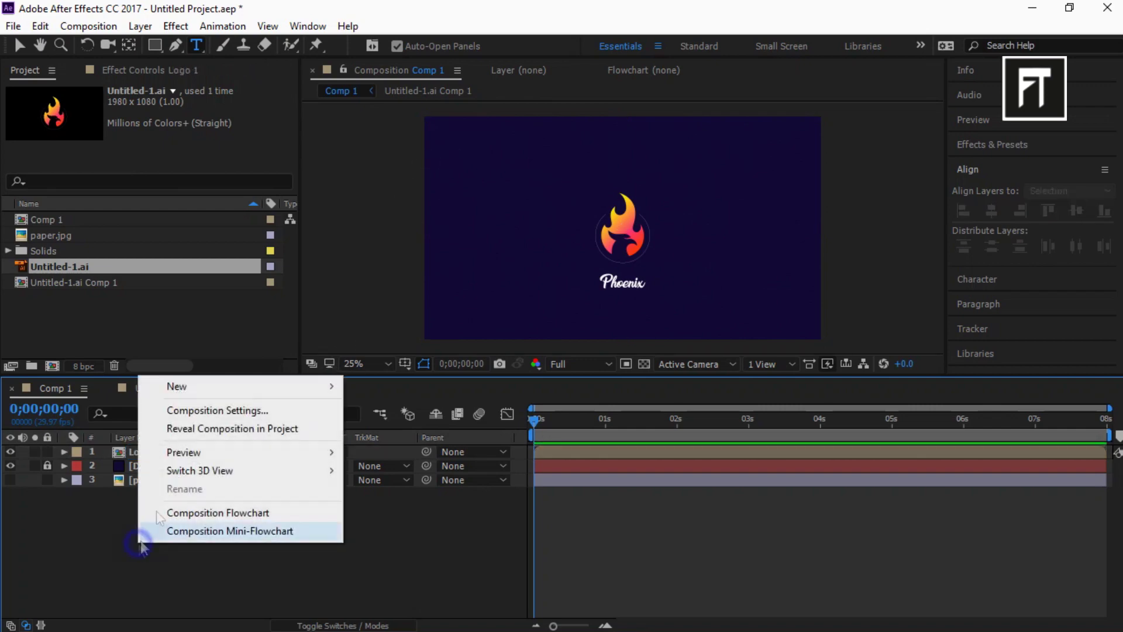
{"action": "mouse_move", "coordinate": [176, 386]}
{"action": "left_click", "coordinate": [387, 428]}
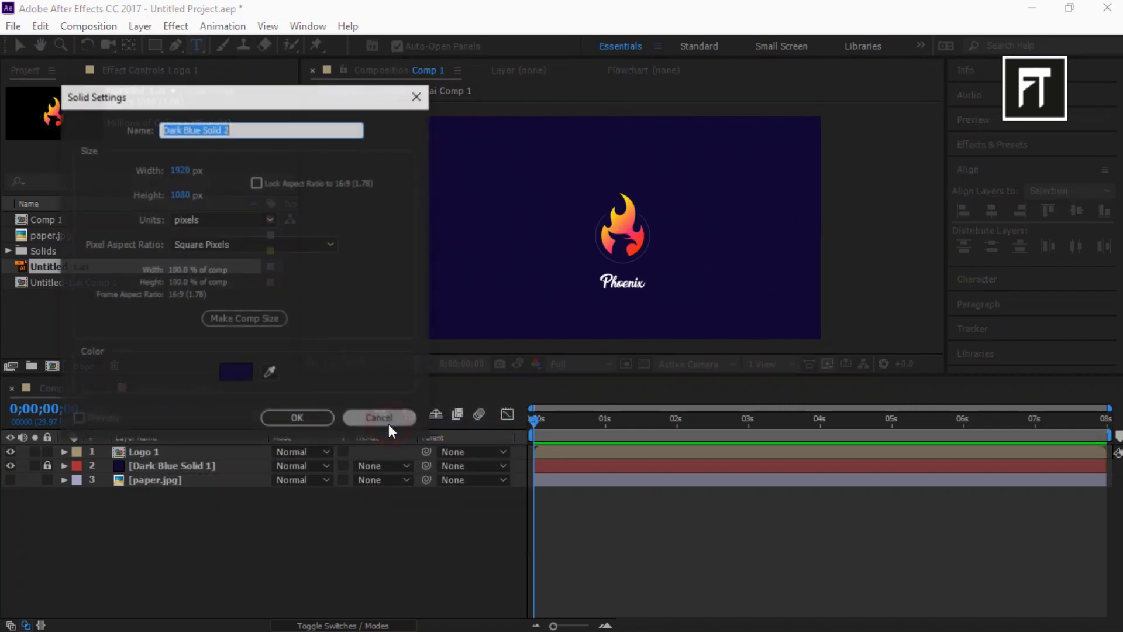
{"action": "left_click", "coordinate": [299, 419]}
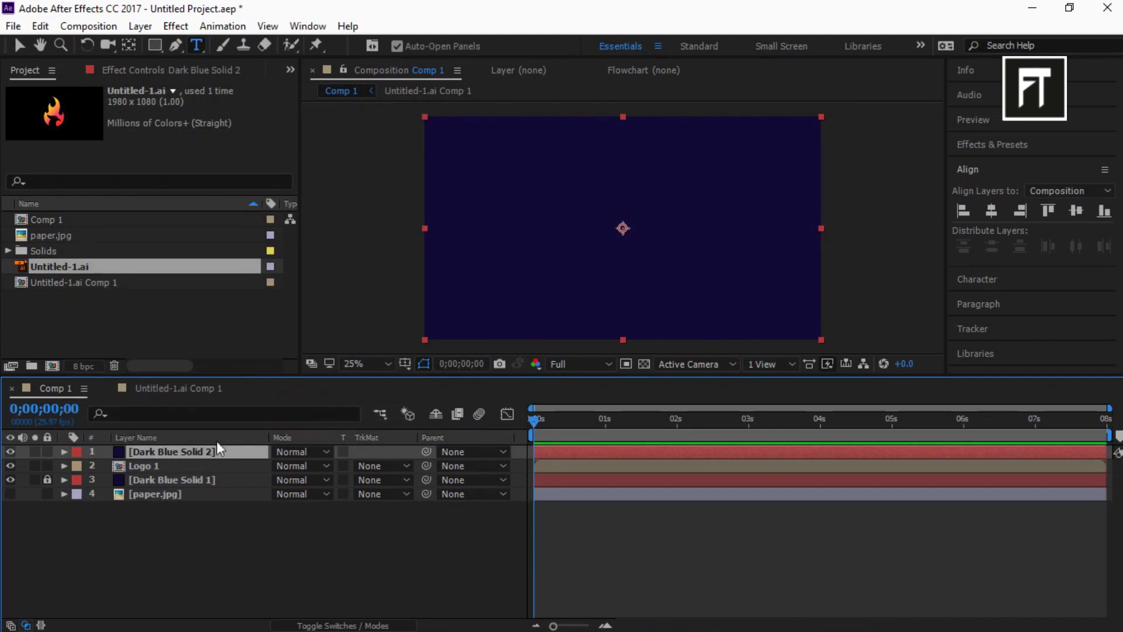
{"action": "right_click", "coordinate": [211, 457]}
{"action": "mouse_move", "coordinate": [351, 370]}
{"action": "left_click", "coordinate": [444, 144]}
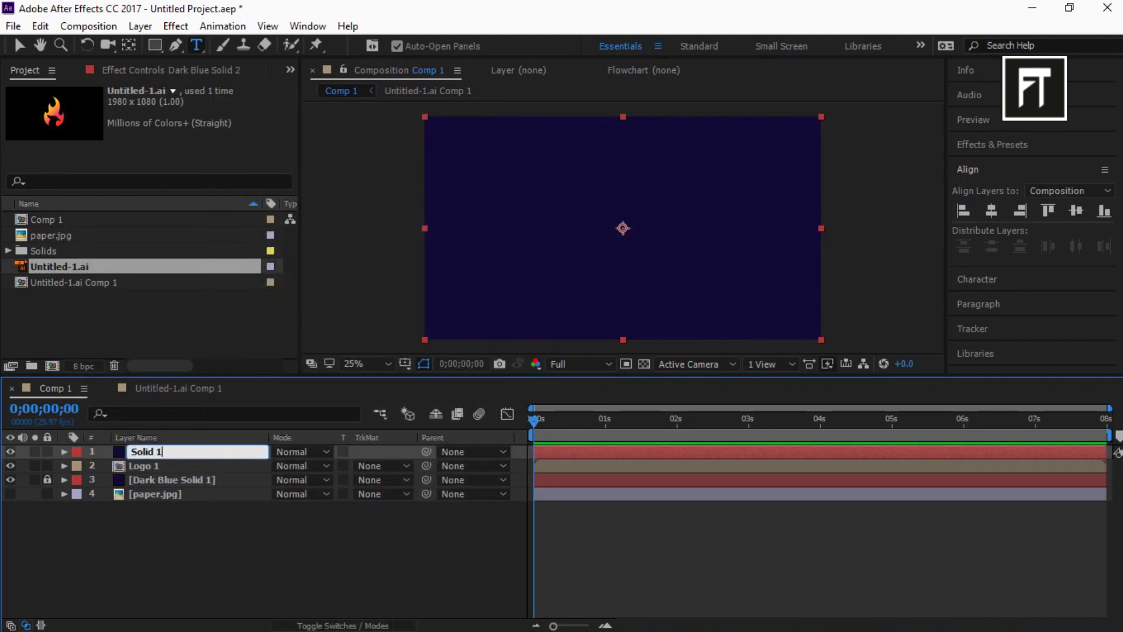
{"action": "key", "text": "Return"}
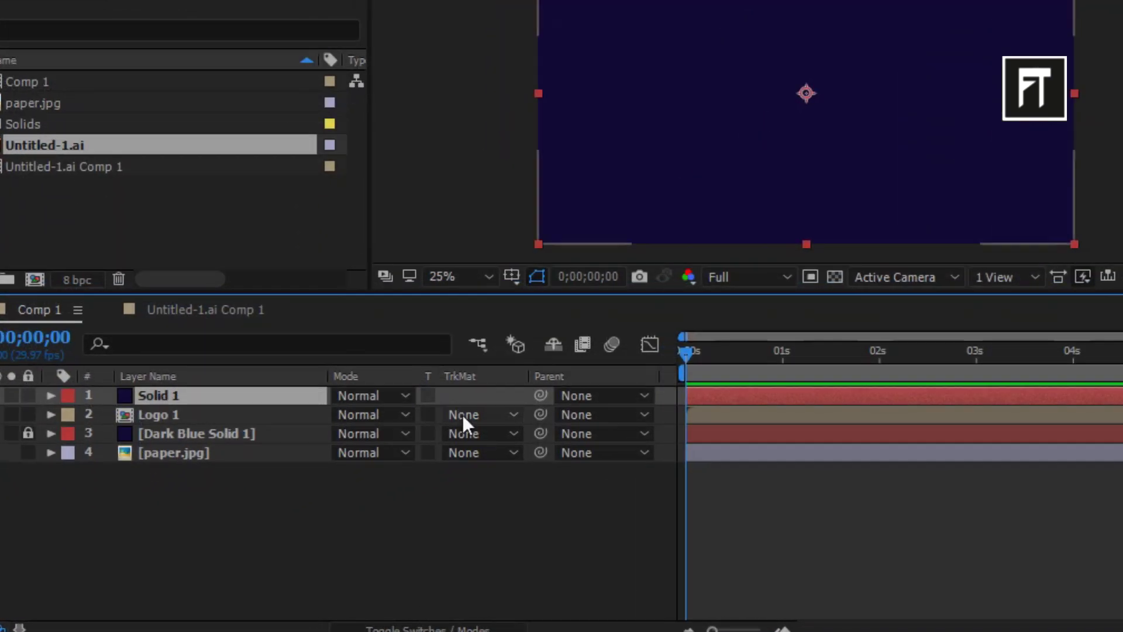
Set the Logo 1 layer's track matte to Alpha Matte "Solid 1".
{"action": "left_click", "coordinate": [462, 414]}
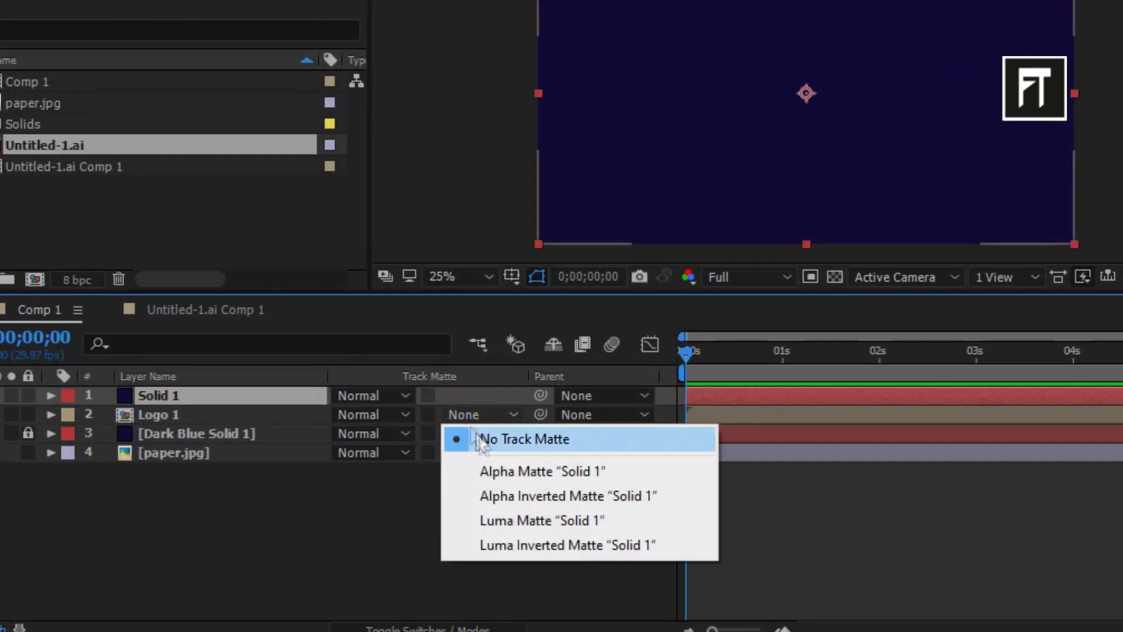
{"action": "left_click", "coordinate": [498, 469]}
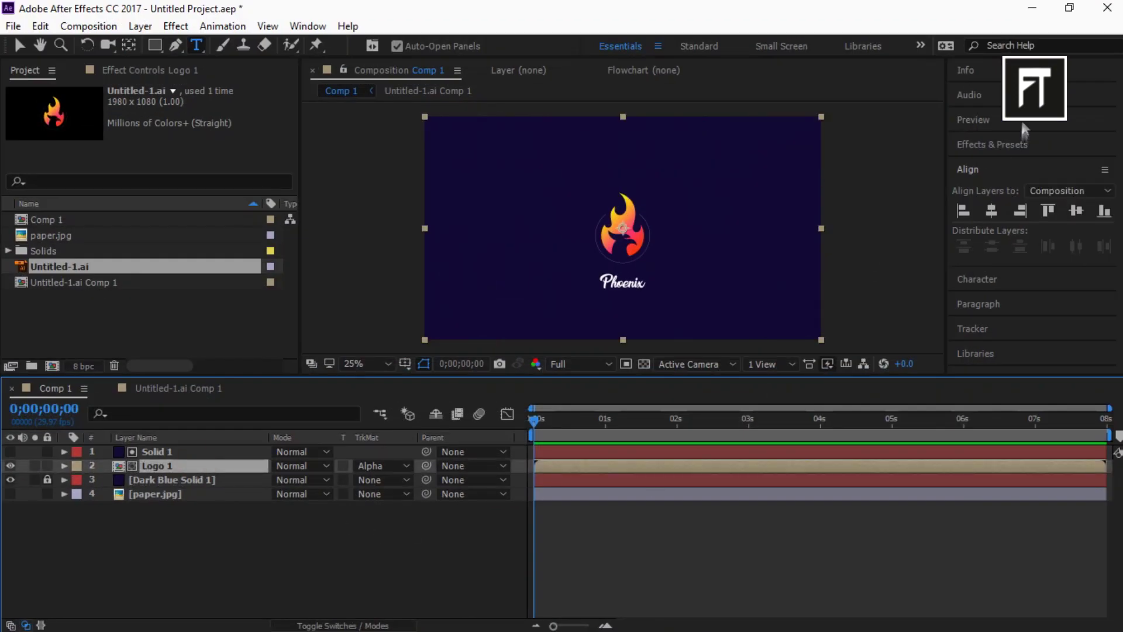
Apply the Fill effect to Logo 1, switch the effect off and collapse its settings.
{"action": "left_click", "coordinate": [1001, 144]}
{"action": "left_click", "coordinate": [1015, 167]}
{"action": "type", "text": "fill"}
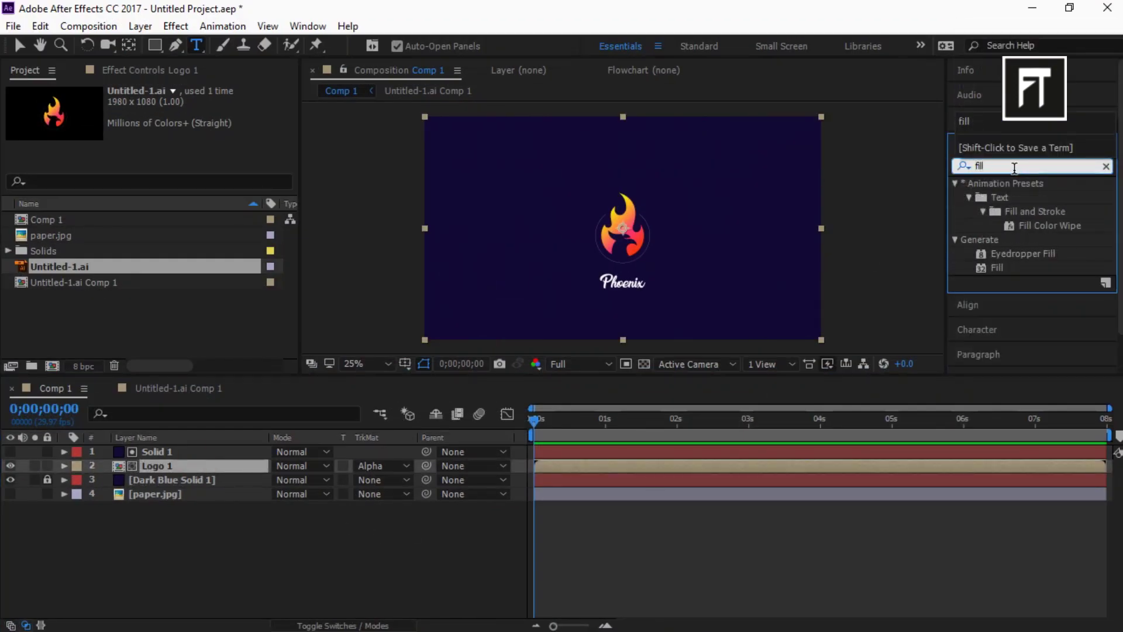
{"action": "left_click_drag", "start_coordinate": [1011, 266], "coordinate": [182, 467]}
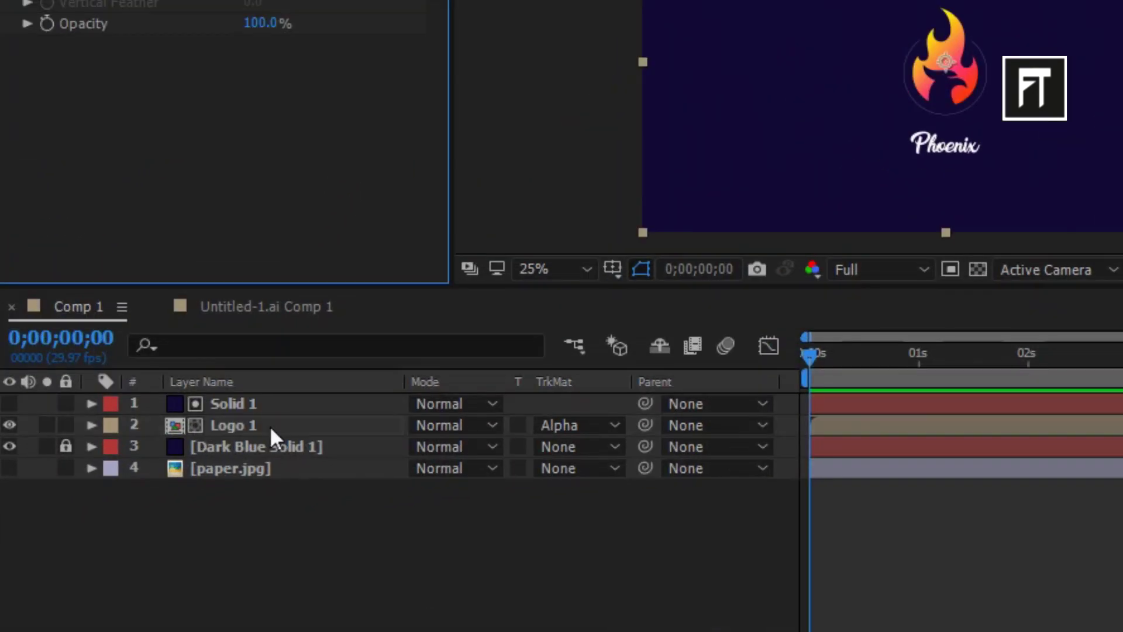
{"action": "left_click", "coordinate": [269, 426]}
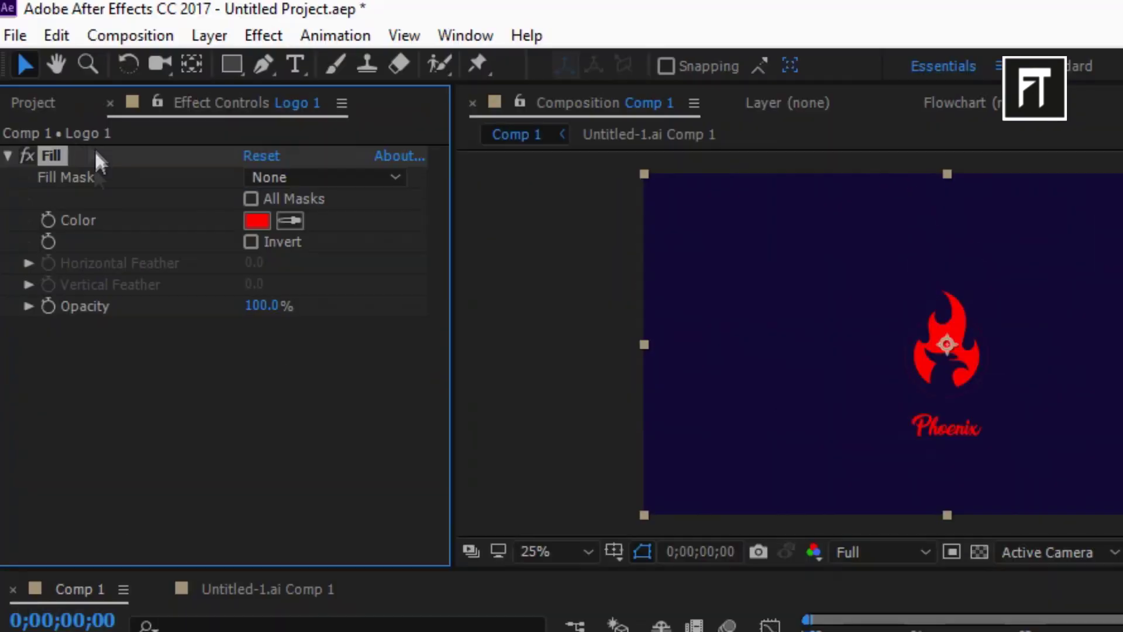
{"action": "left_click", "coordinate": [32, 156]}
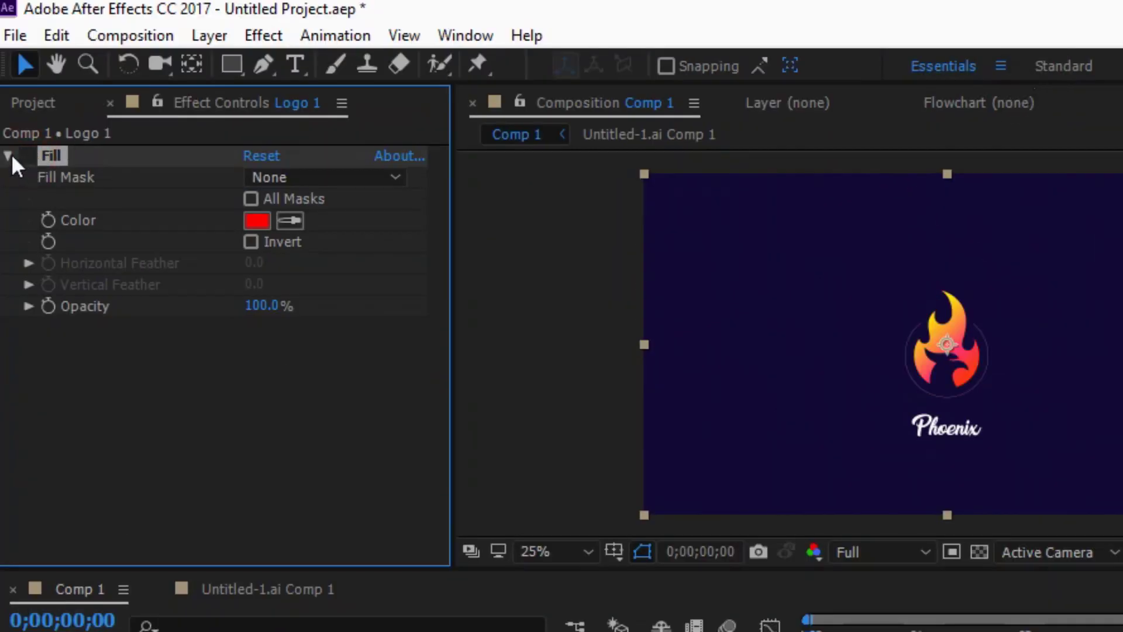
{"action": "left_click", "coordinate": [9, 154]}
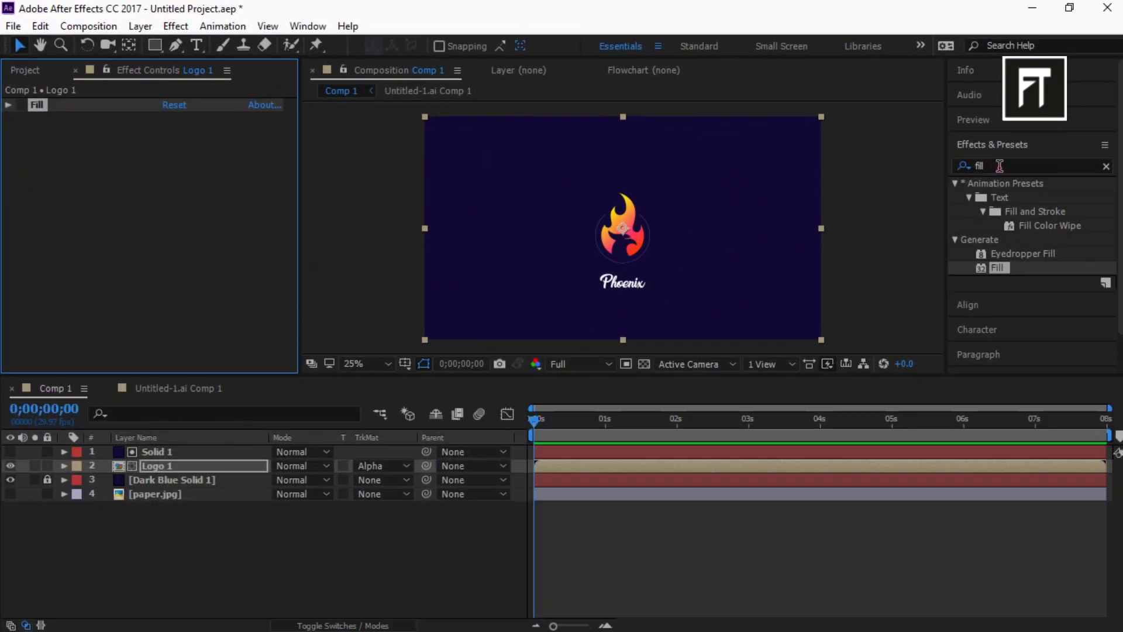
Find the Minimax effect and apply it to the Logo 1 layer.
{"action": "left_click", "coordinate": [1082, 188]}
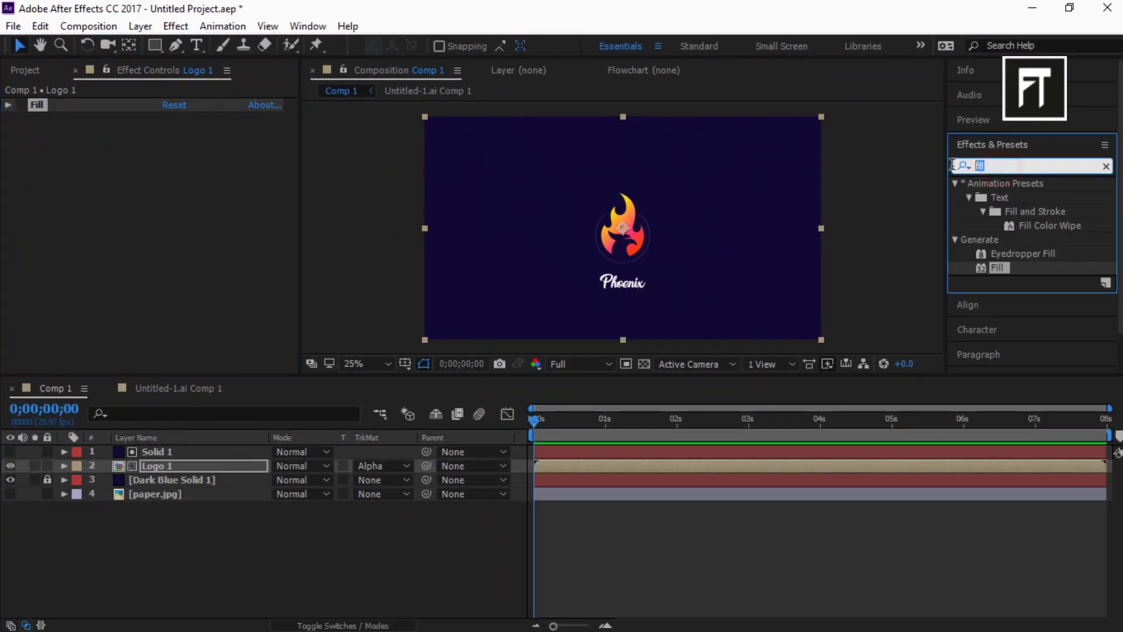
{"action": "type", "text": "mini"}
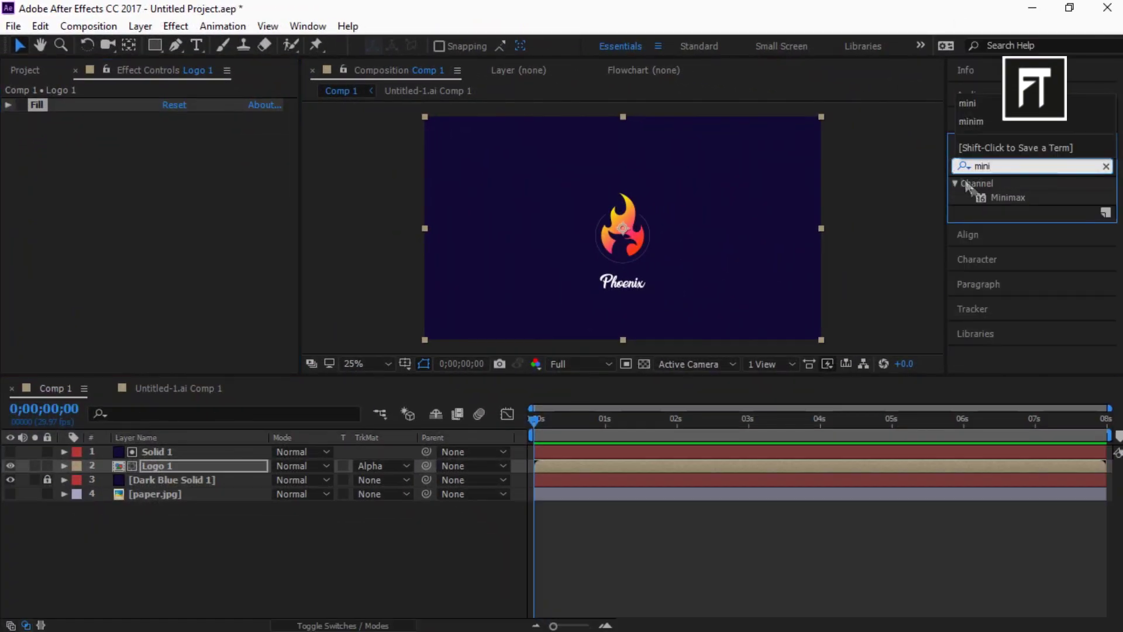
{"action": "left_click_drag", "start_coordinate": [1007, 198], "coordinate": [187, 466]}
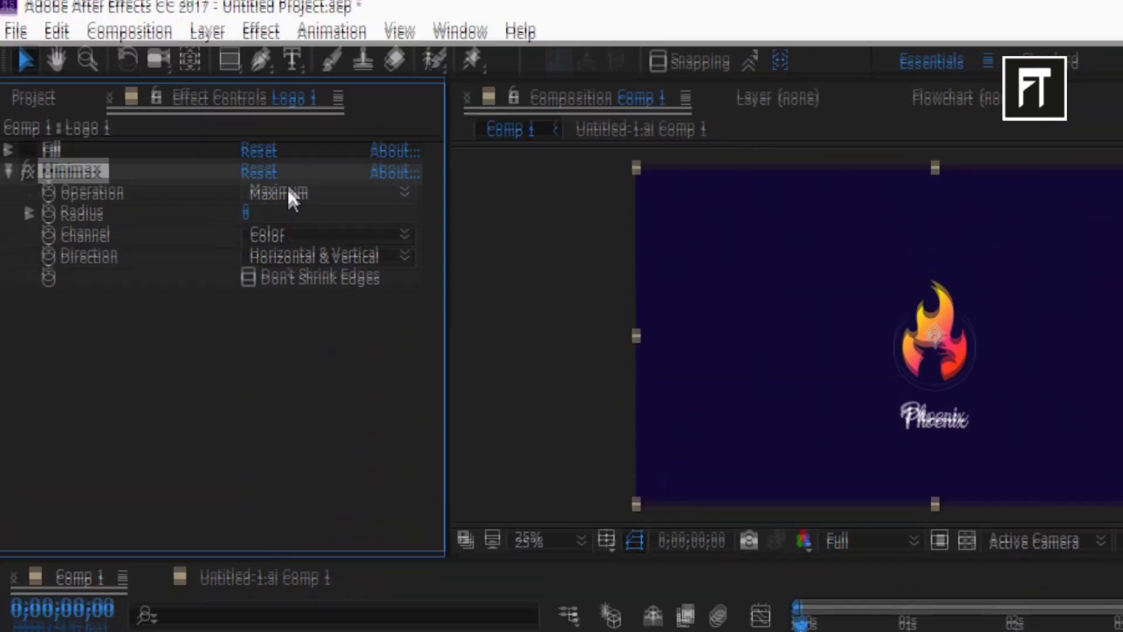
Set Minimax to the Minimum operation, radius 1, channel Alpha and Color and direction Horizontal & Vertical, and collapse its settings.
{"action": "left_click", "coordinate": [287, 191]}
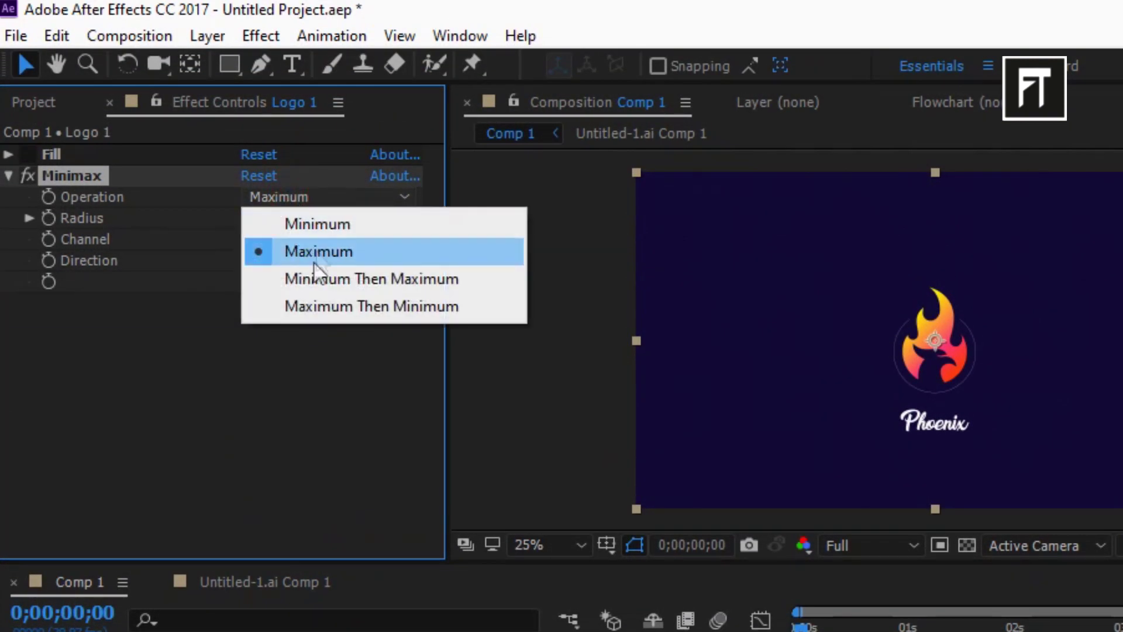
{"action": "left_click", "coordinate": [324, 222]}
{"action": "left_click", "coordinate": [248, 218]}
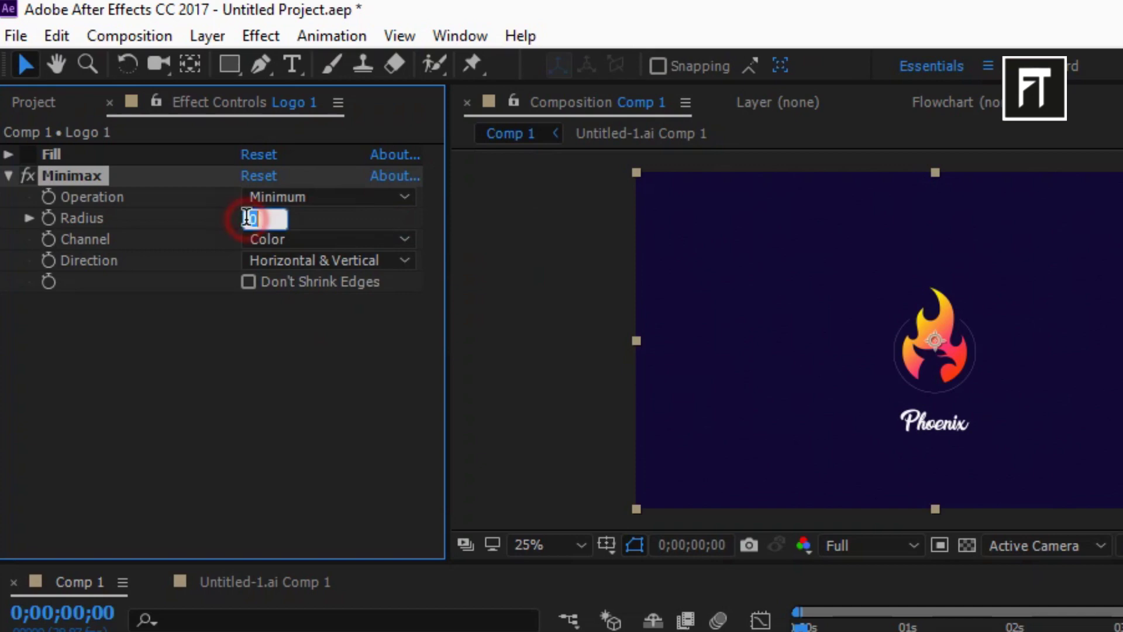
{"action": "type", "text": "1"}
{"action": "key", "text": "Return"}
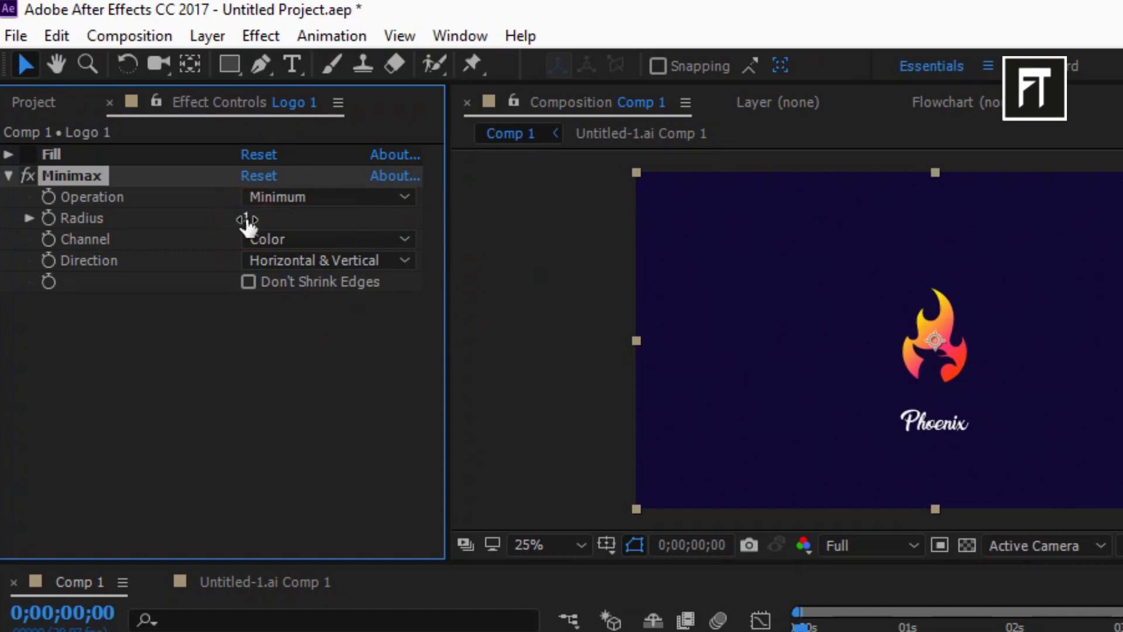
{"action": "left_click", "coordinate": [276, 241]}
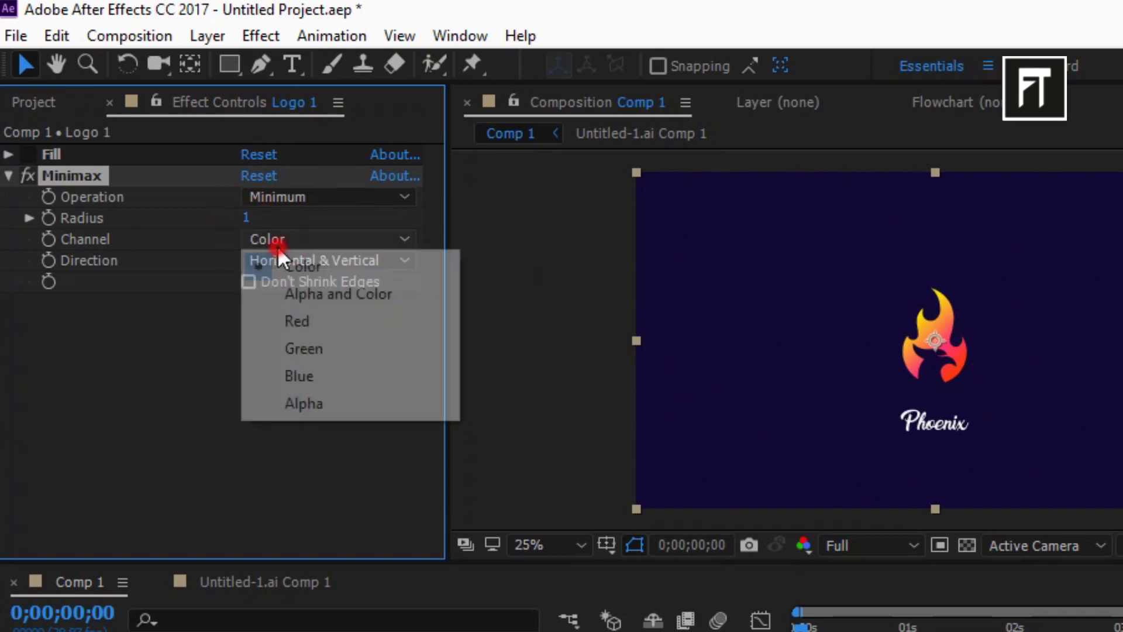
{"action": "left_click", "coordinate": [300, 296]}
{"action": "left_click", "coordinate": [321, 261]}
{"action": "left_click", "coordinate": [322, 284]}
{"action": "left_click", "coordinate": [10, 175]}
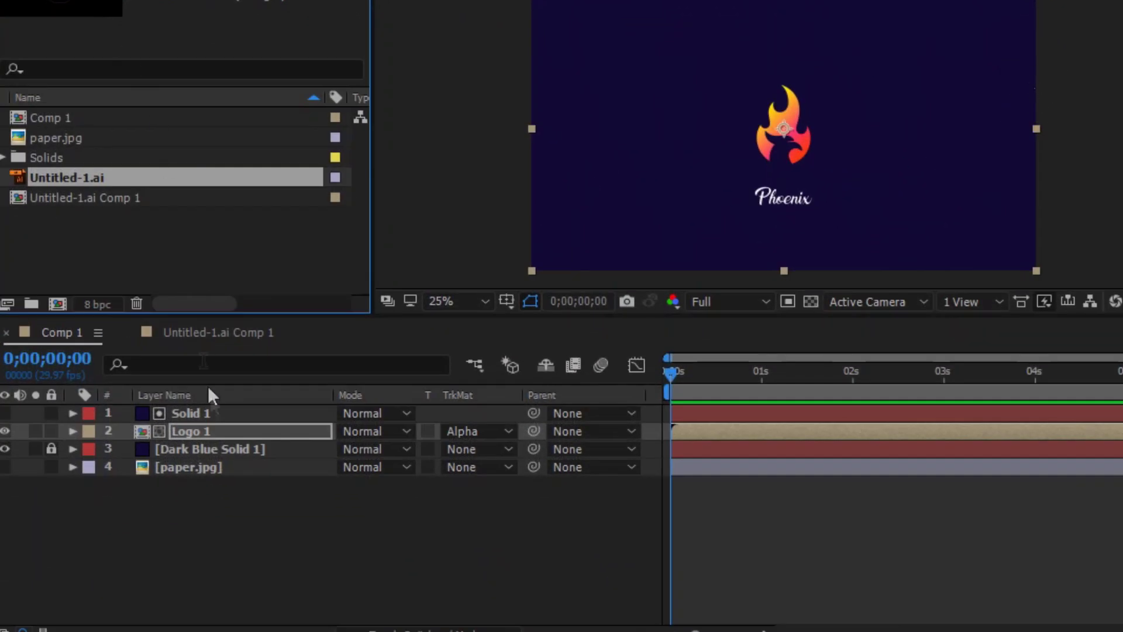
Duplicate the Logo 1 and Solid 1 layers together three times to make four logo and solid pairs.
{"action": "left_click", "coordinate": [221, 431]}
{"action": "left_click", "coordinate": [226, 412], "text": "shift"}
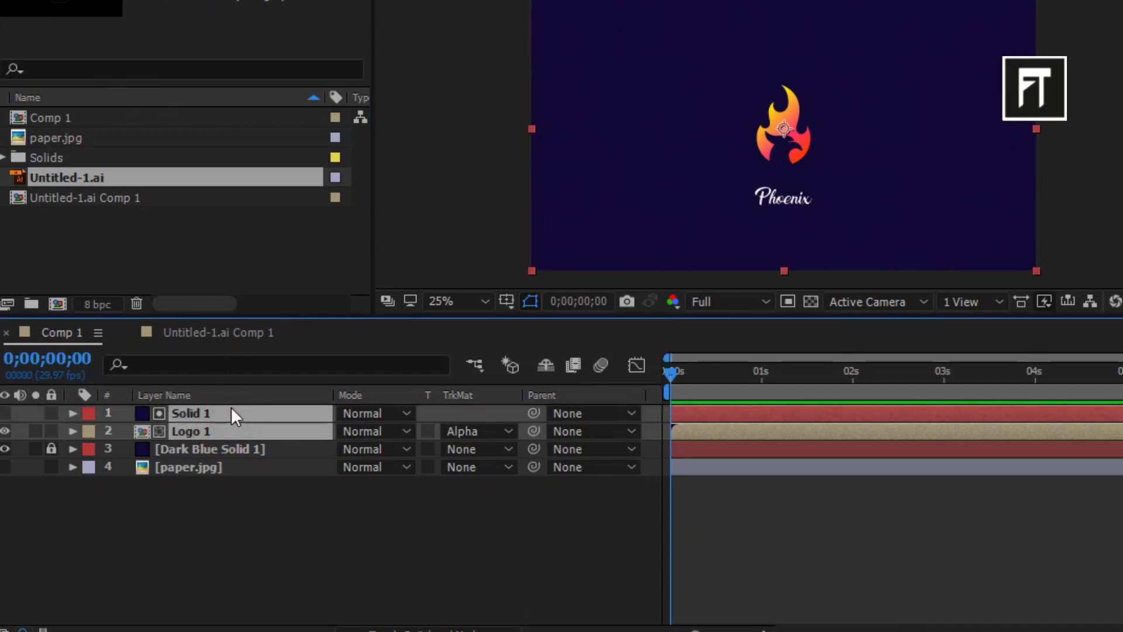
{"action": "key", "text": "ctrl+d"}
{"action": "key", "text": "ctrl+d"}
{"action": "key", "text": "ctrl+d"}
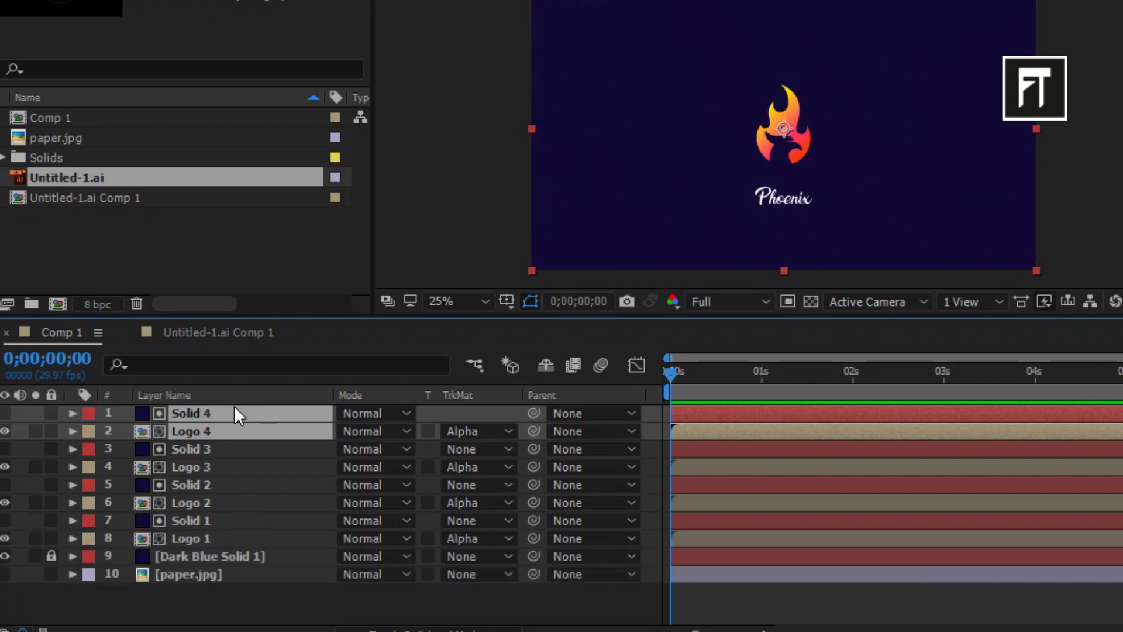
Shift the Solid 1 and Logo 1 layers in time so they start at 0;00;00;10.
{"action": "left_click_drag", "start_coordinate": [258, 317], "coordinate": [258, 272]}
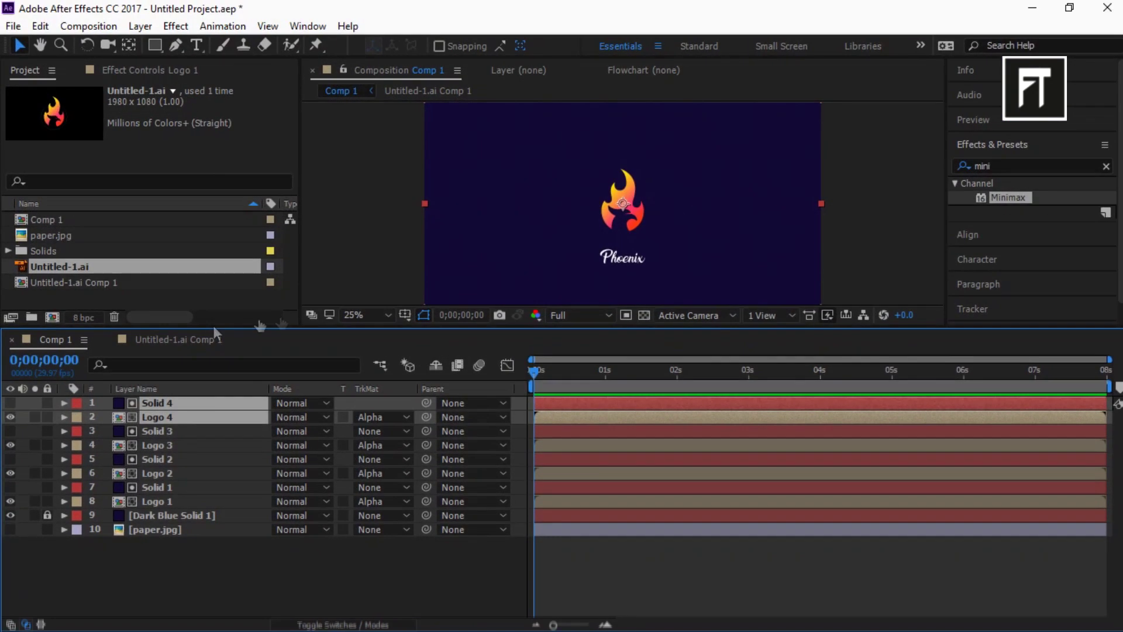
{"action": "left_click", "coordinate": [366, 315]}
{"action": "left_click", "coordinate": [363, 318]}
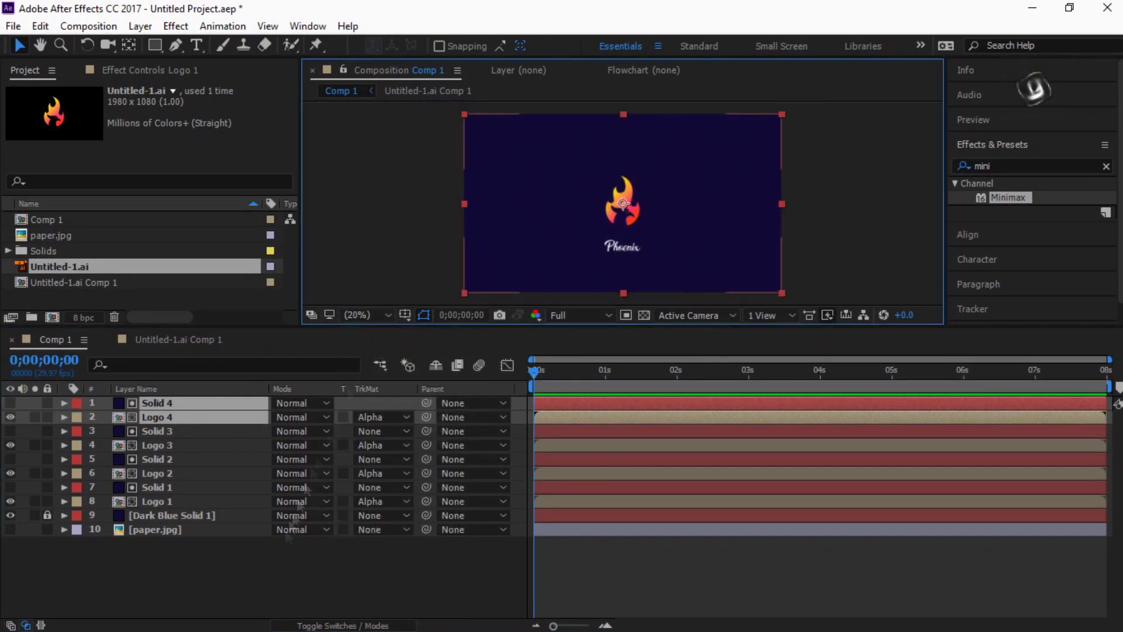
{"action": "left_click", "coordinate": [189, 502]}
{"action": "left_click", "coordinate": [190, 487], "text": "ctrl"}
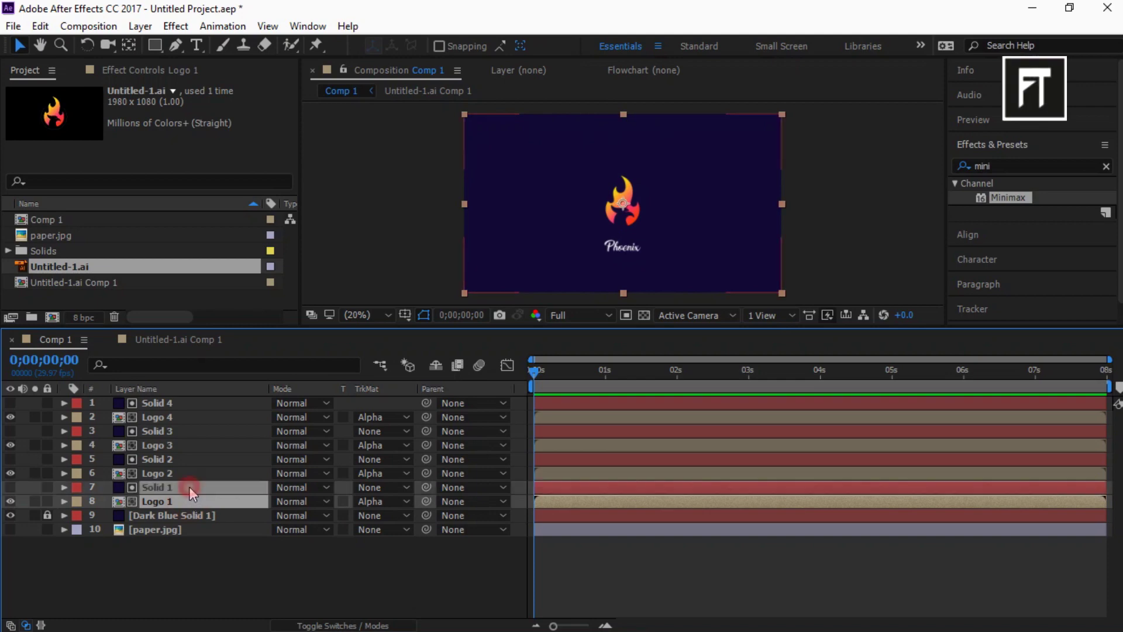
{"action": "left_click_drag", "start_coordinate": [542, 371], "coordinate": [558, 372]}
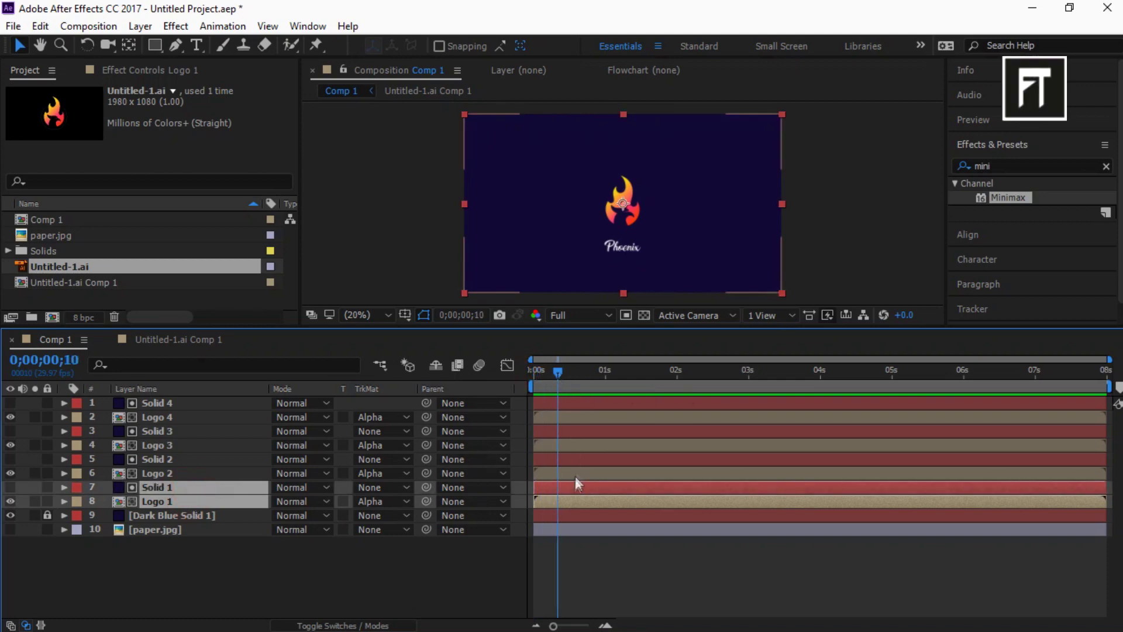
{"action": "left_click_drag", "start_coordinate": [572, 487], "coordinate": [596, 487]}
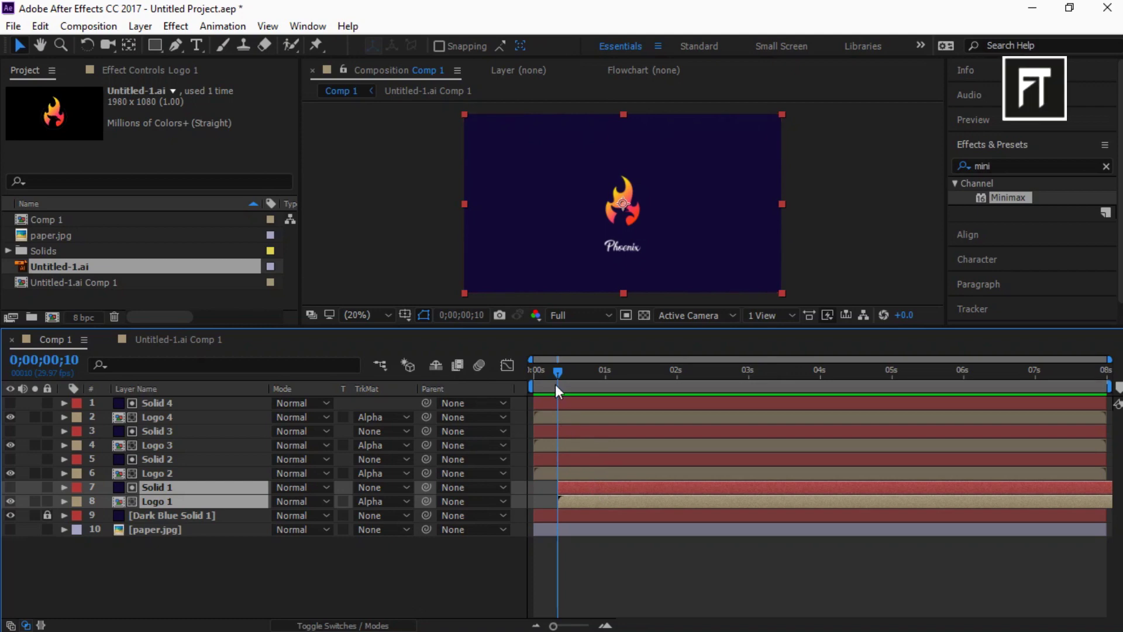
Shift the Solid 2 and Logo 2 layers in time so they start at 0;00;00;18.
{"action": "left_click_drag", "start_coordinate": [557, 373], "coordinate": [577, 377]}
{"action": "left_click", "coordinate": [211, 474]}
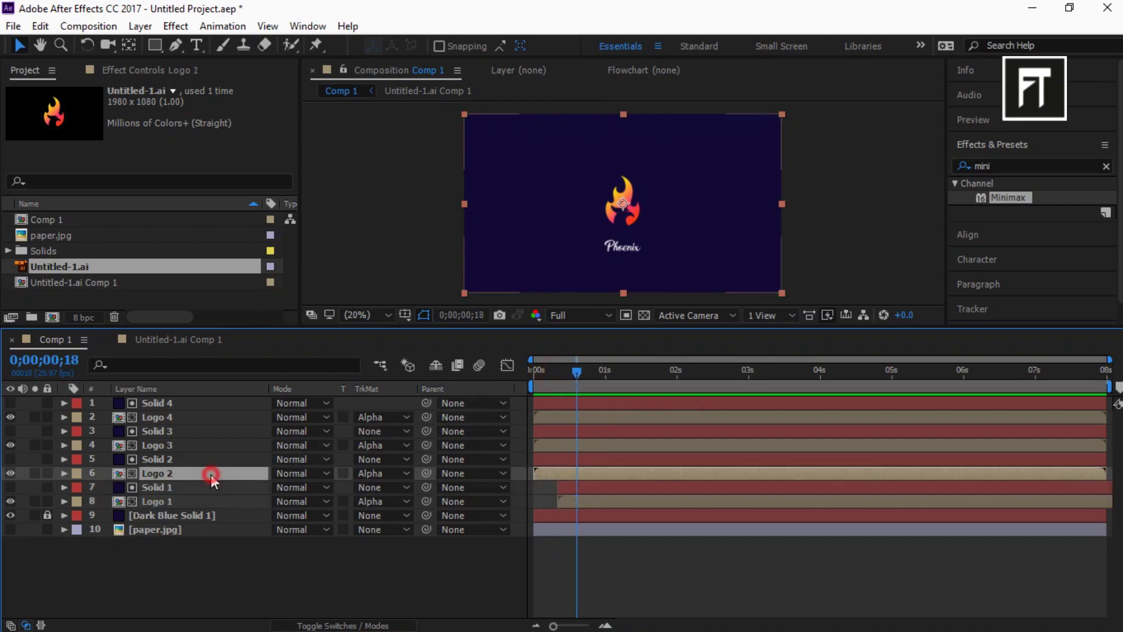
{"action": "left_click", "coordinate": [210, 461], "text": "ctrl"}
{"action": "left_click_drag", "start_coordinate": [559, 472], "coordinate": [602, 473]}
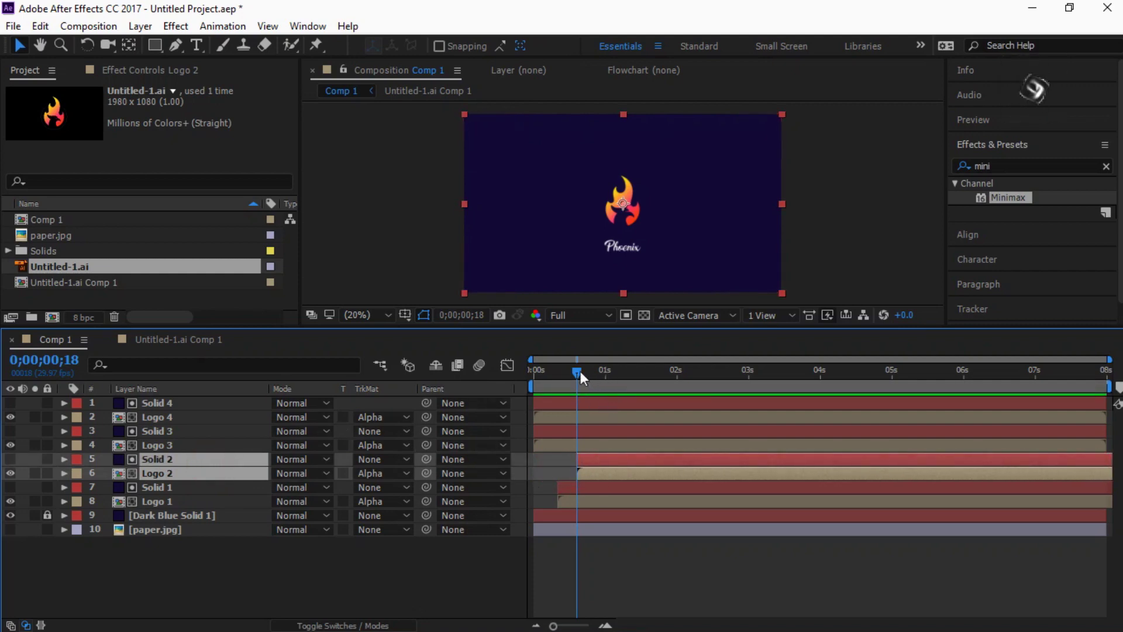
Shift the Solid 3 and Logo 3 layers in time so they start at 0;00;01;05.
{"action": "left_click_drag", "start_coordinate": [577, 370], "coordinate": [616, 377]}
{"action": "left_click", "coordinate": [172, 448]}
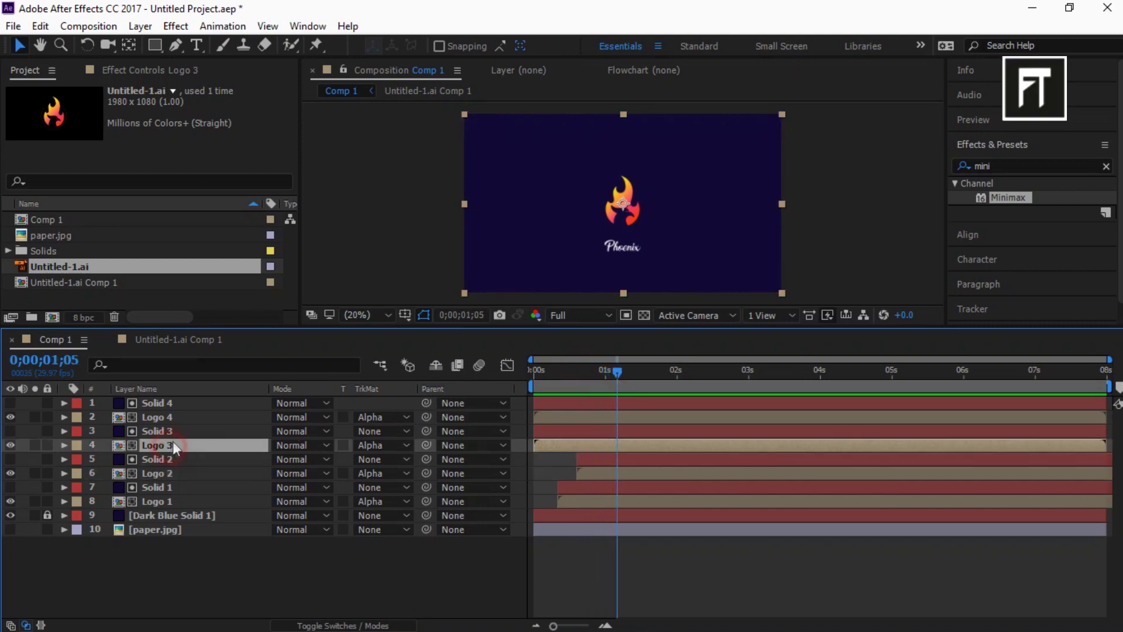
{"action": "left_click", "coordinate": [170, 431], "text": "ctrl"}
{"action": "left_click_drag", "start_coordinate": [560, 448], "coordinate": [602, 455]}
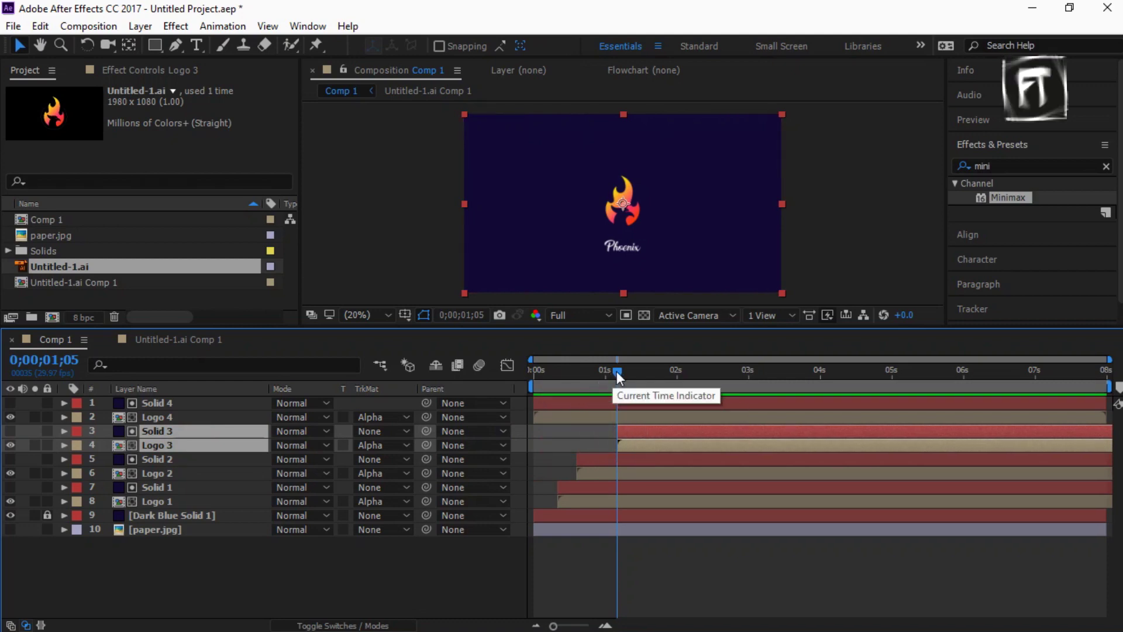
Shift the Solid 4 and Logo 4 layers in time so they start at 0;00;01;29, and deselect them.
{"action": "left_click_drag", "start_coordinate": [619, 372], "coordinate": [678, 389]}
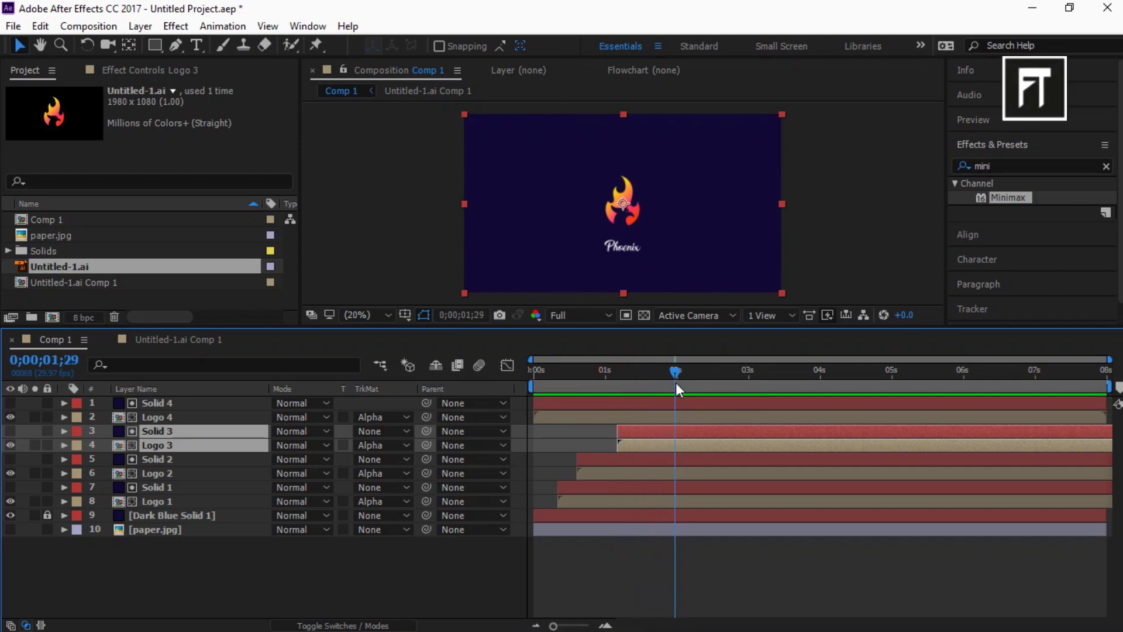
{"action": "left_click", "coordinate": [174, 418]}
{"action": "left_click", "coordinate": [180, 403], "text": "ctrl"}
{"action": "left_click_drag", "start_coordinate": [558, 421], "coordinate": [700, 421]}
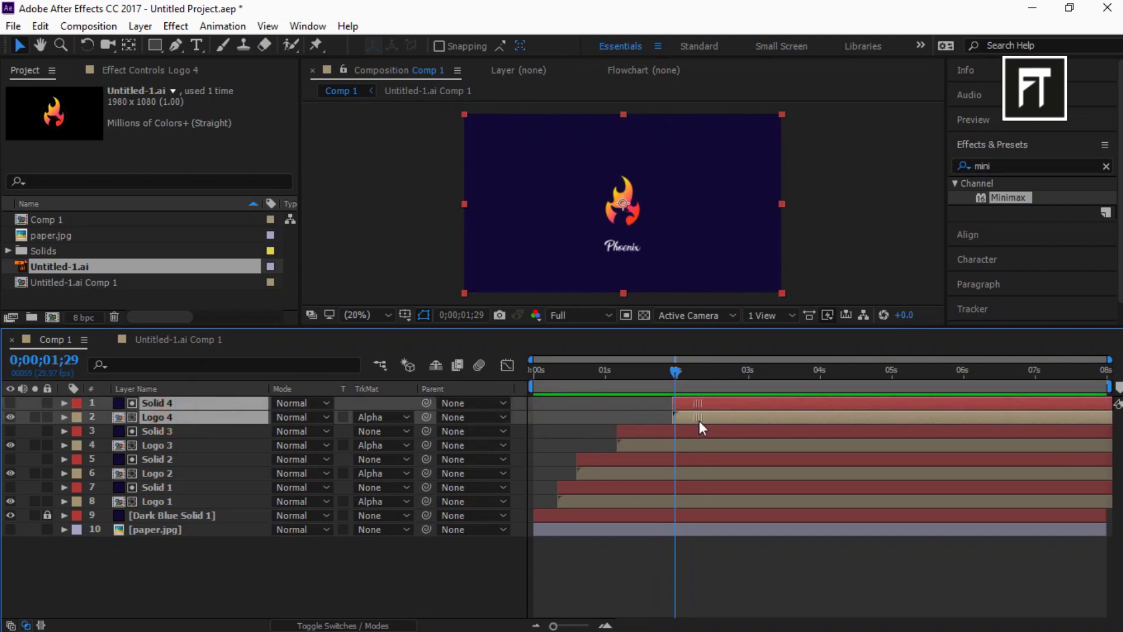
{"action": "left_click", "coordinate": [287, 556]}
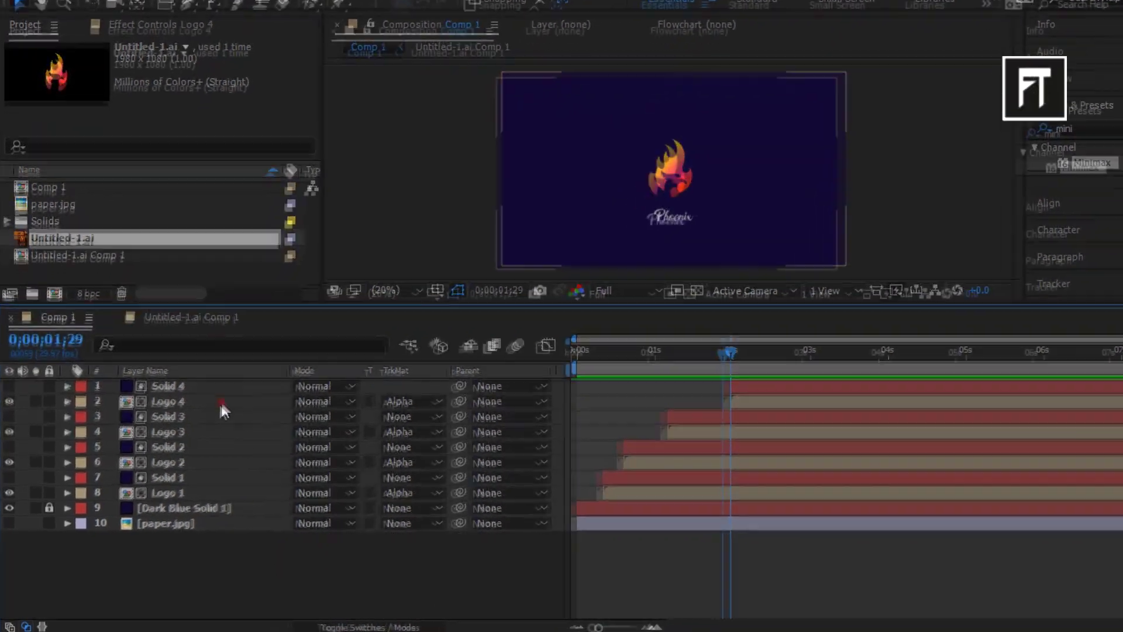
Duplicate the Logo 4 layer and bring the copy to the top of the layer stack.
{"action": "left_click", "coordinate": [221, 401]}
{"action": "key", "text": "ctrl+d"}
{"action": "key", "text": "ctrl+shift+bracketright"}
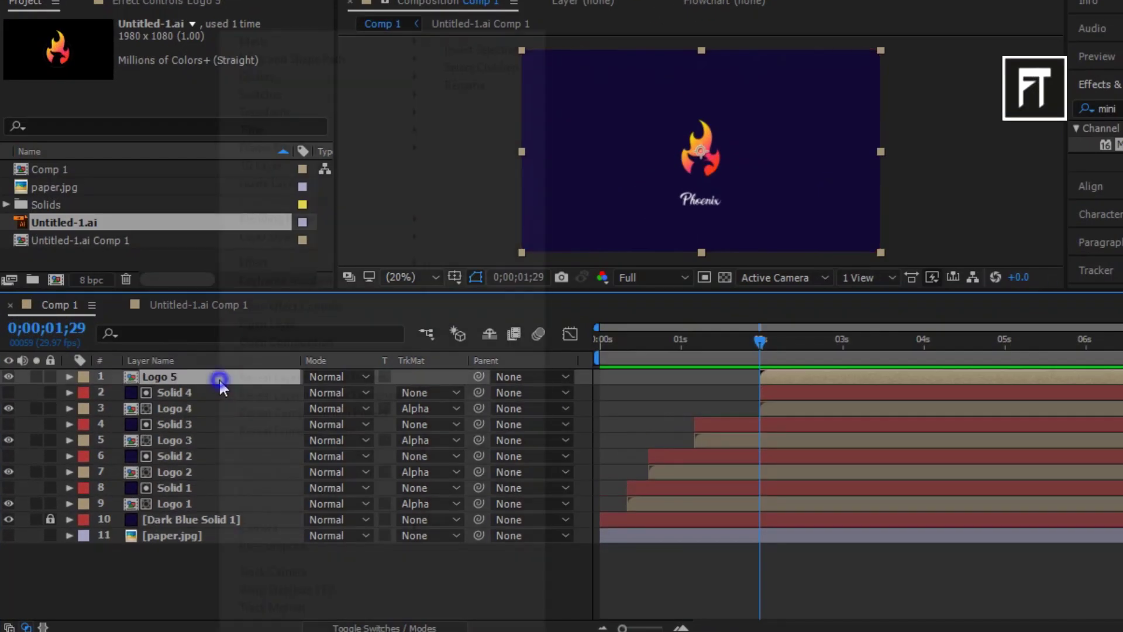
Rename the topmost logo layer as "Main Logo".
{"action": "right_click", "coordinate": [219, 378]}
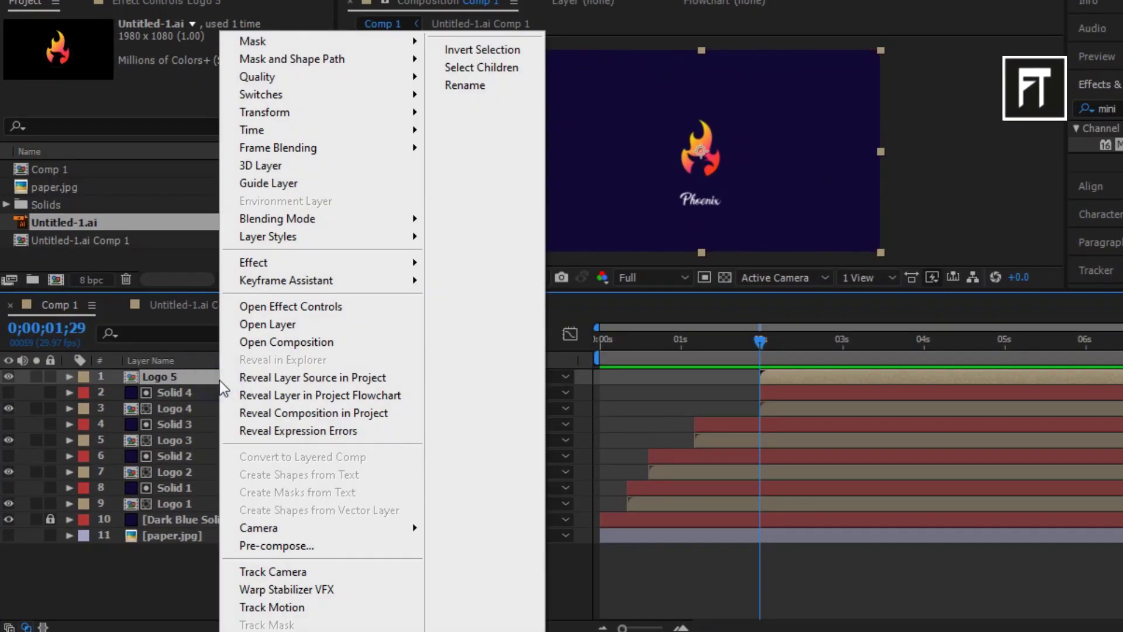
{"action": "left_click", "coordinate": [490, 88]}
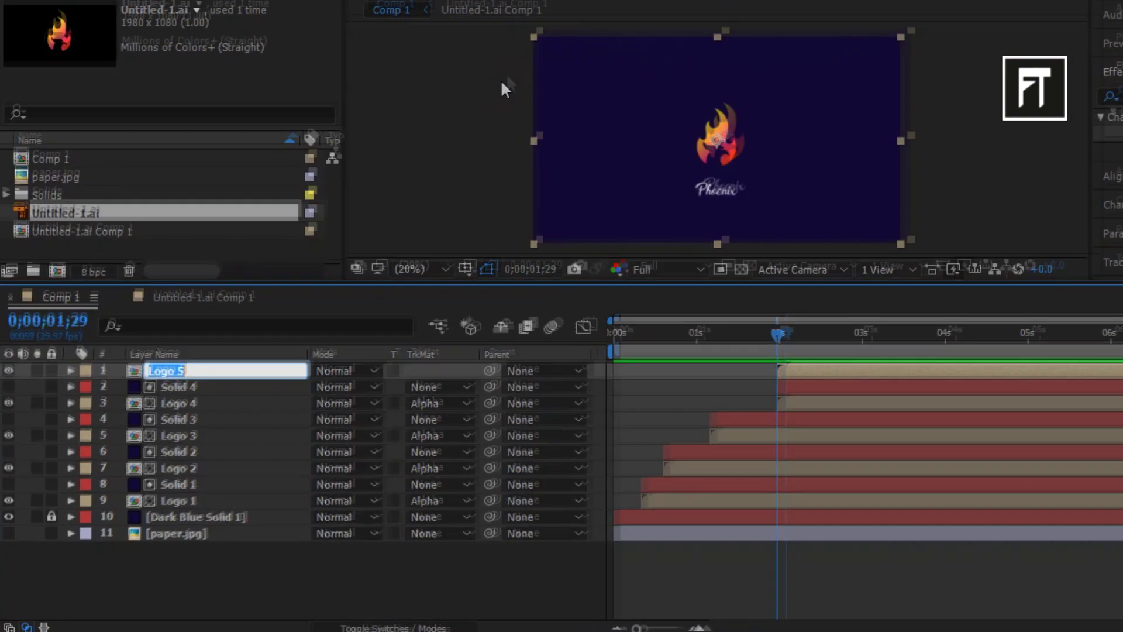
{"action": "type", "text": "Main "}
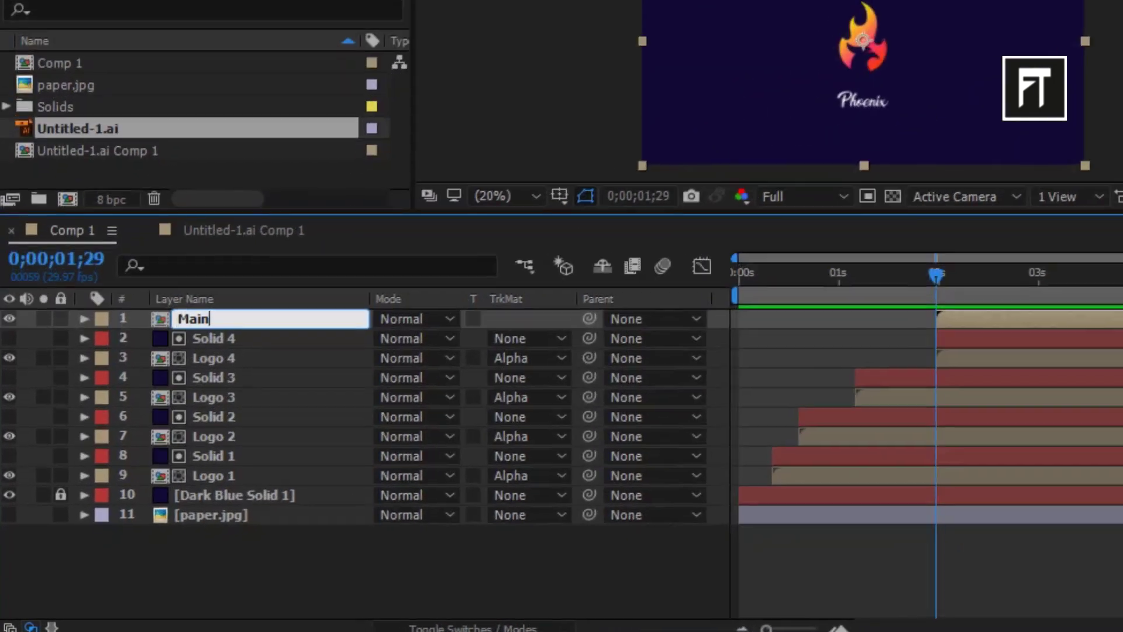
{"action": "type", "text": "Logo"}
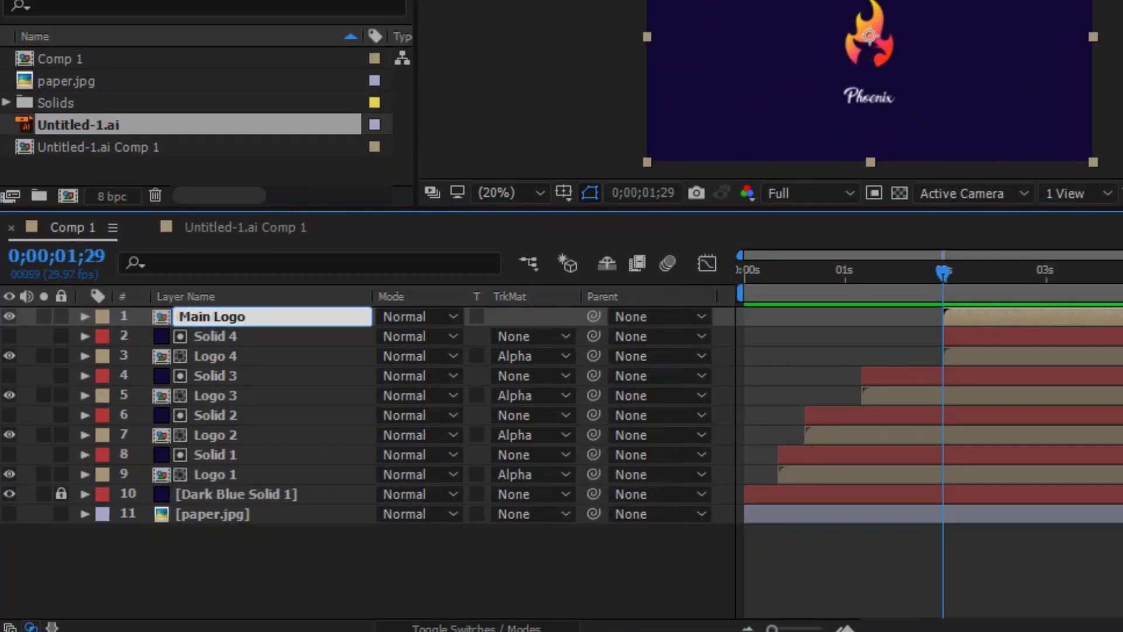
{"action": "key", "text": "Return"}
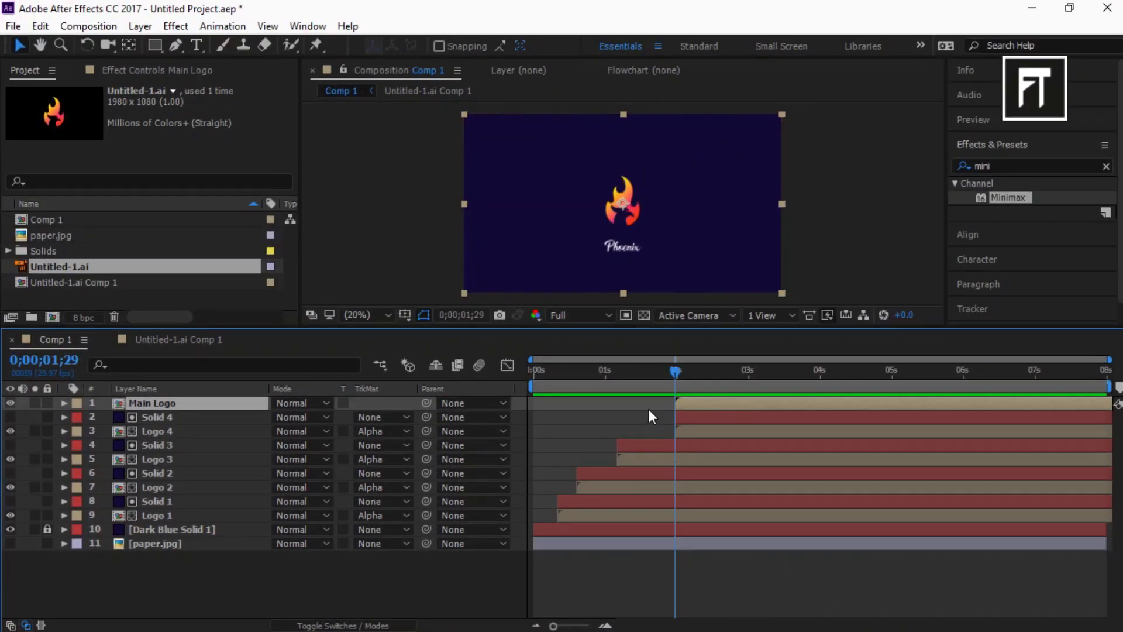
Make the Main Logo layer start at 0;00;03;08 and deselect it.
{"action": "left_click_drag", "start_coordinate": [677, 371], "coordinate": [768, 381]}
{"action": "key", "text": "alt+bracketleft"}
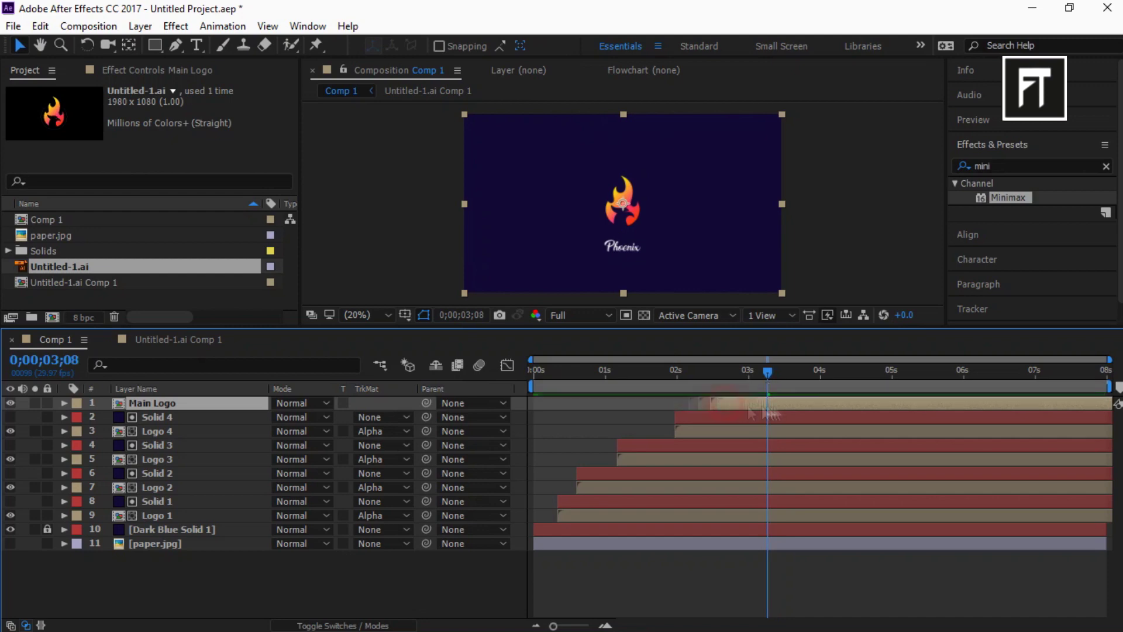
{"action": "left_click", "coordinate": [202, 552]}
Find the CC Mr. Mercury effect and apply it to the Solid 1 layer.
{"action": "left_click", "coordinate": [159, 501]}
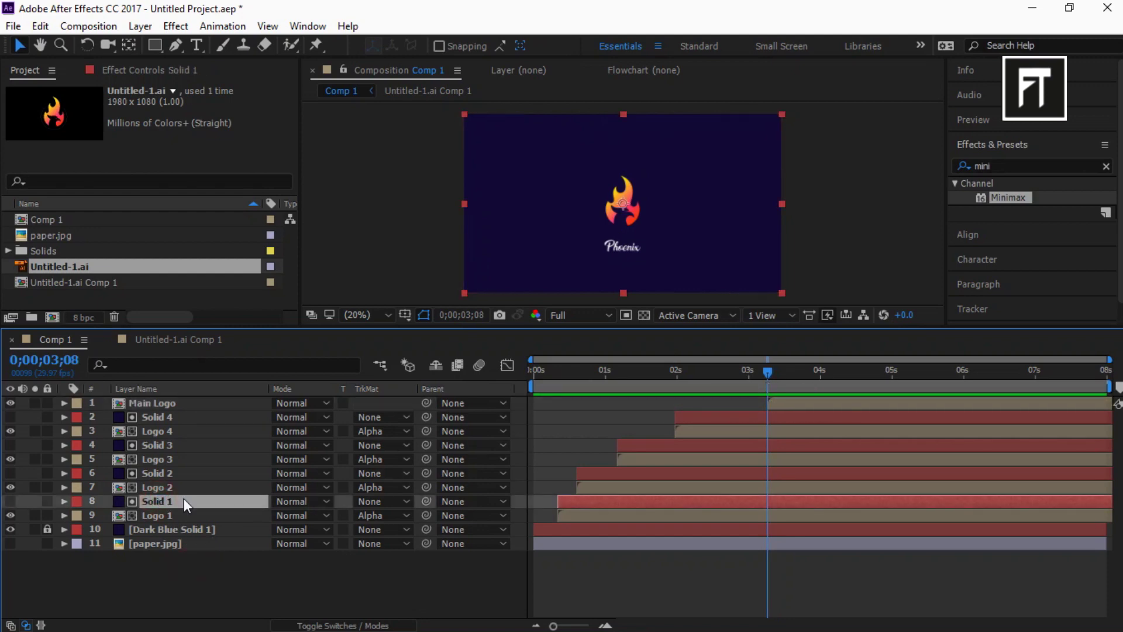
{"action": "left_click", "coordinate": [1046, 168]}
{"action": "type", "text": "cc mr"}
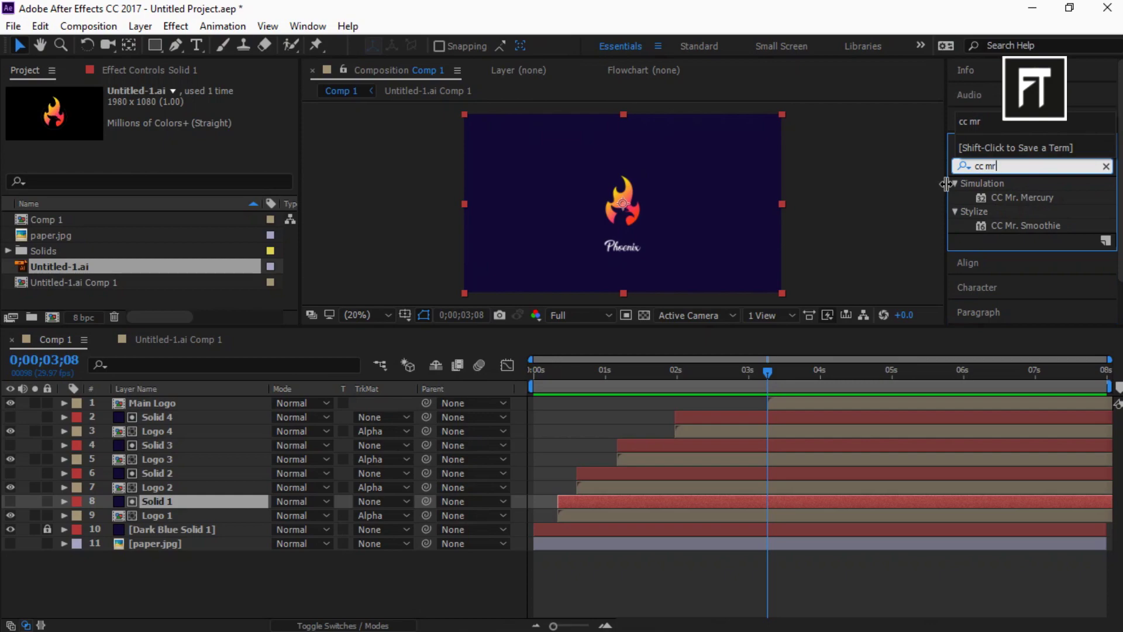
{"action": "left_click_drag", "start_coordinate": [1006, 197], "coordinate": [186, 497]}
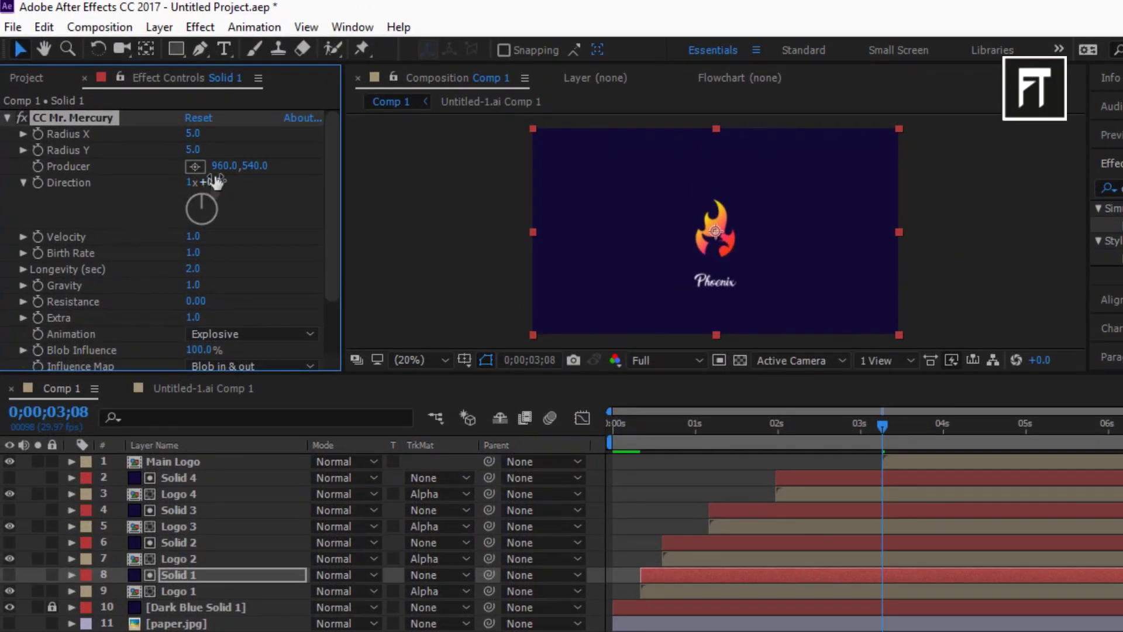
Set Radius X and Radius Y of Solid 1's CC Mr. Mercury effect to 1.0.
{"action": "left_click", "coordinate": [195, 133]}
{"action": "type", "text": "1"}
{"action": "key", "text": "Return"}
{"action": "left_click", "coordinate": [197, 148]}
{"action": "key", "text": "Return"}
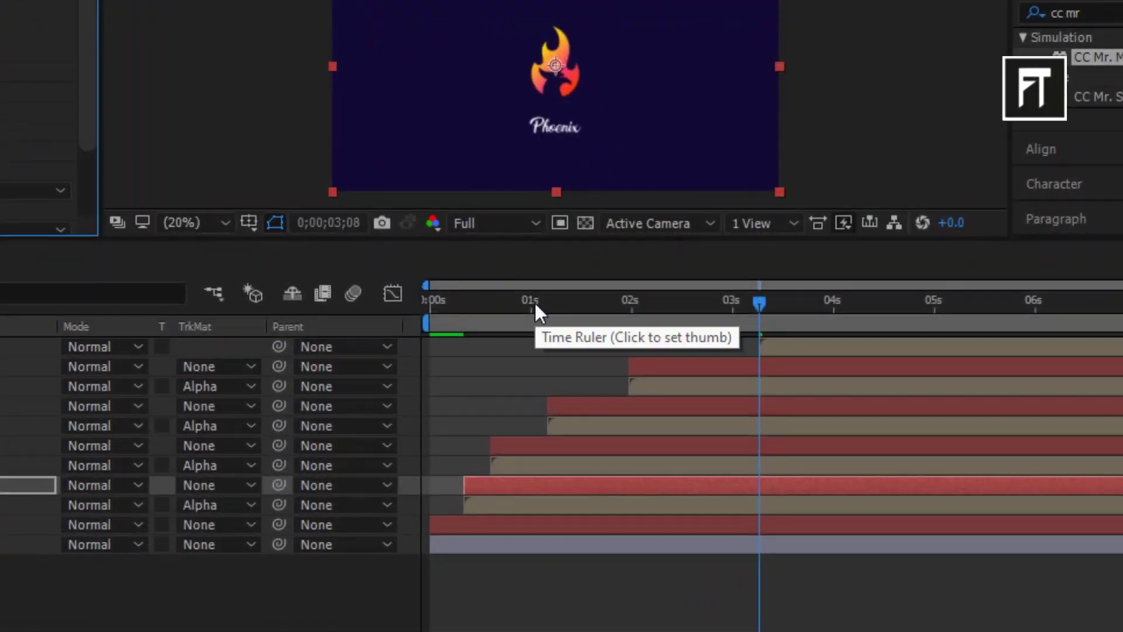
Start keyframing the Producer position at 0;00;00;10 and reveal Solid 1's keyframes in the timeline.
{"action": "left_click_drag", "start_coordinate": [534, 304], "coordinate": [463, 301]}
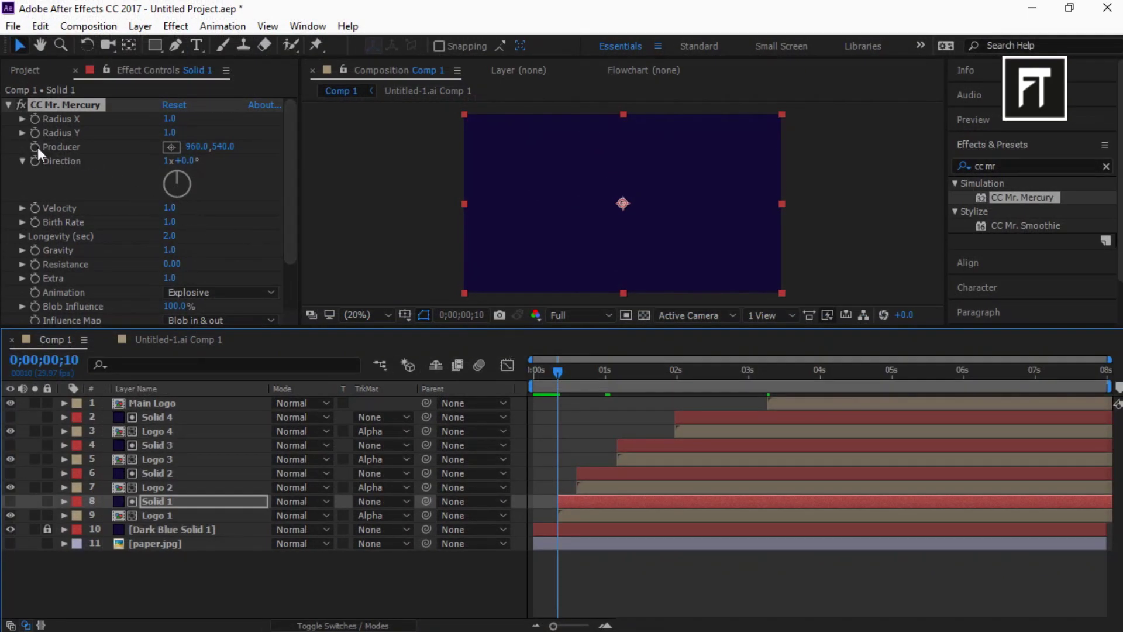
{"action": "left_click", "coordinate": [37, 147]}
{"action": "left_click", "coordinate": [163, 498]}
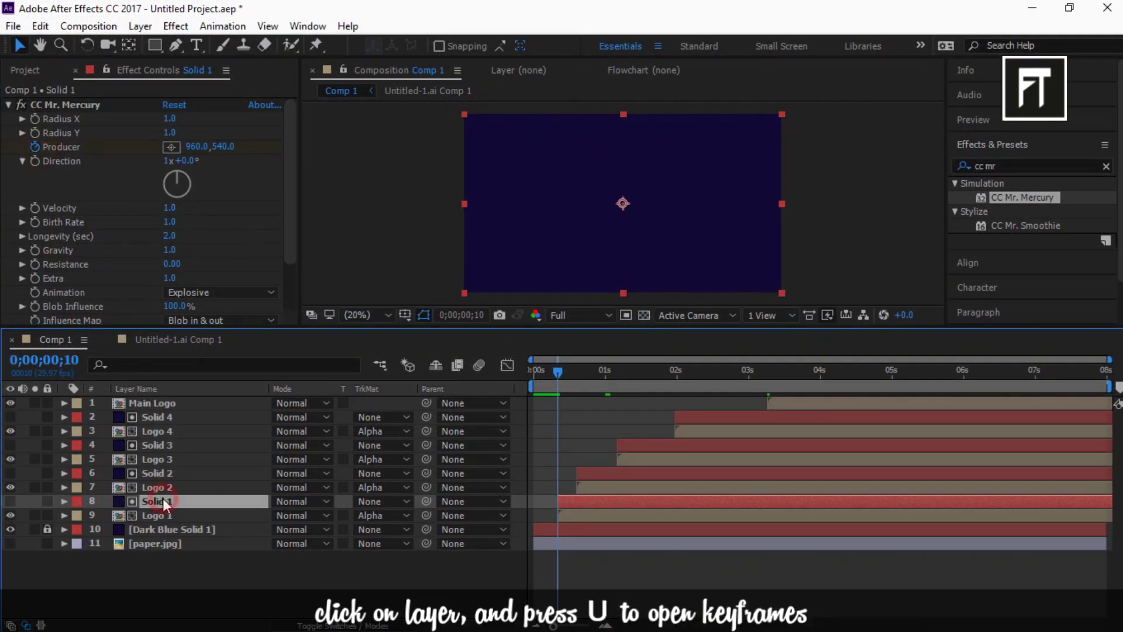
{"action": "key", "text": "u"}
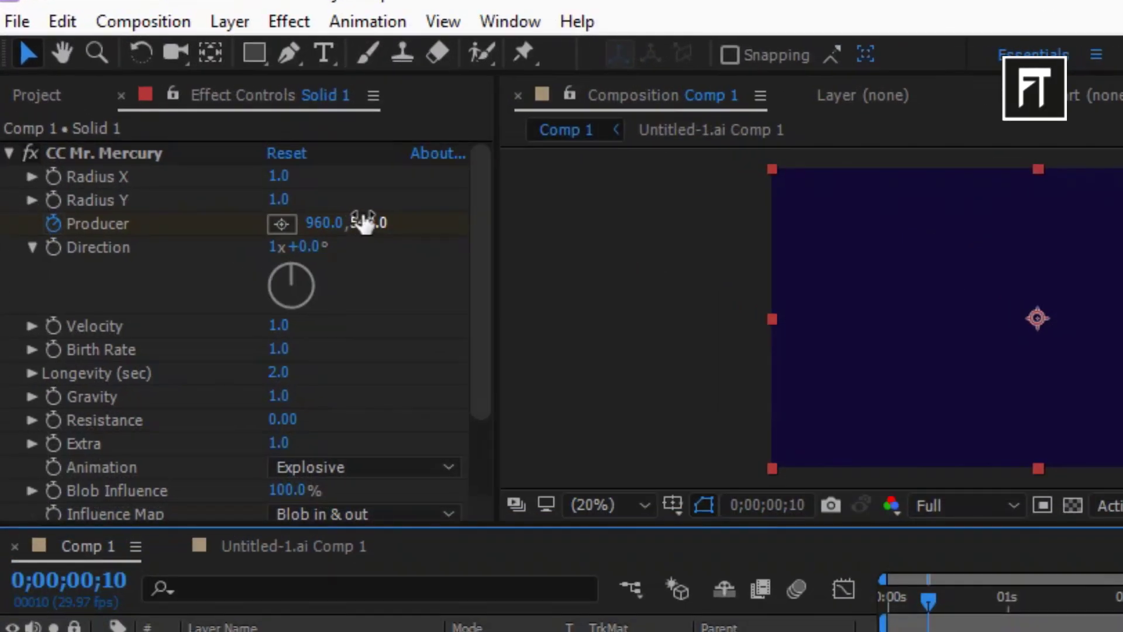
Set the Producer's horizontal position to 901 at 0;00;00;10.
{"action": "left_click", "coordinate": [325, 222]}
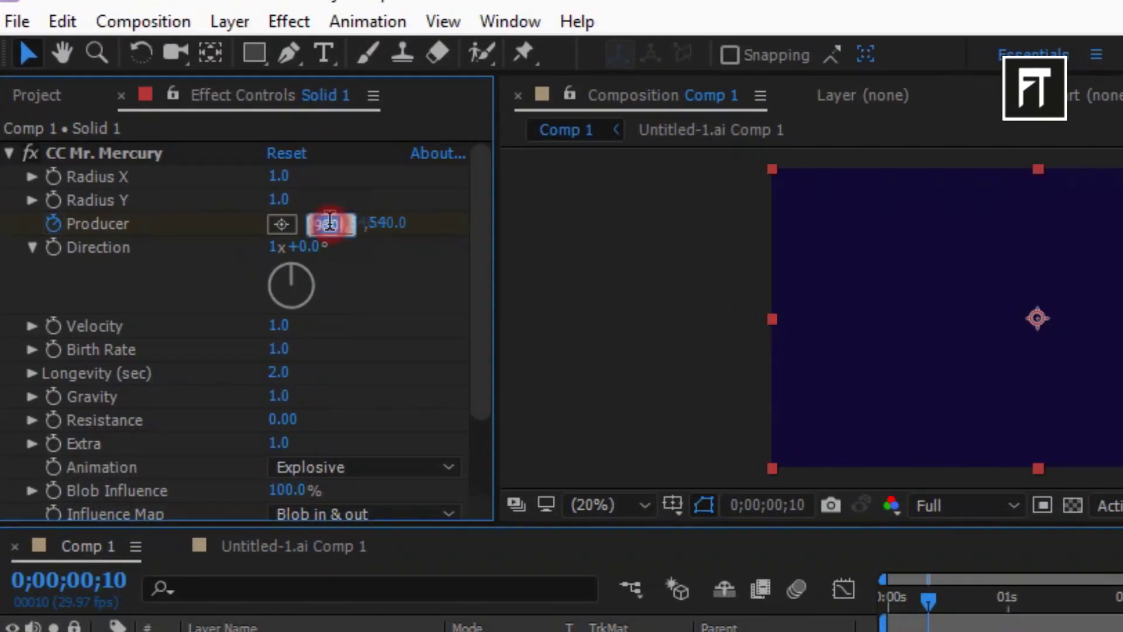
{"action": "type", "text": "90"}
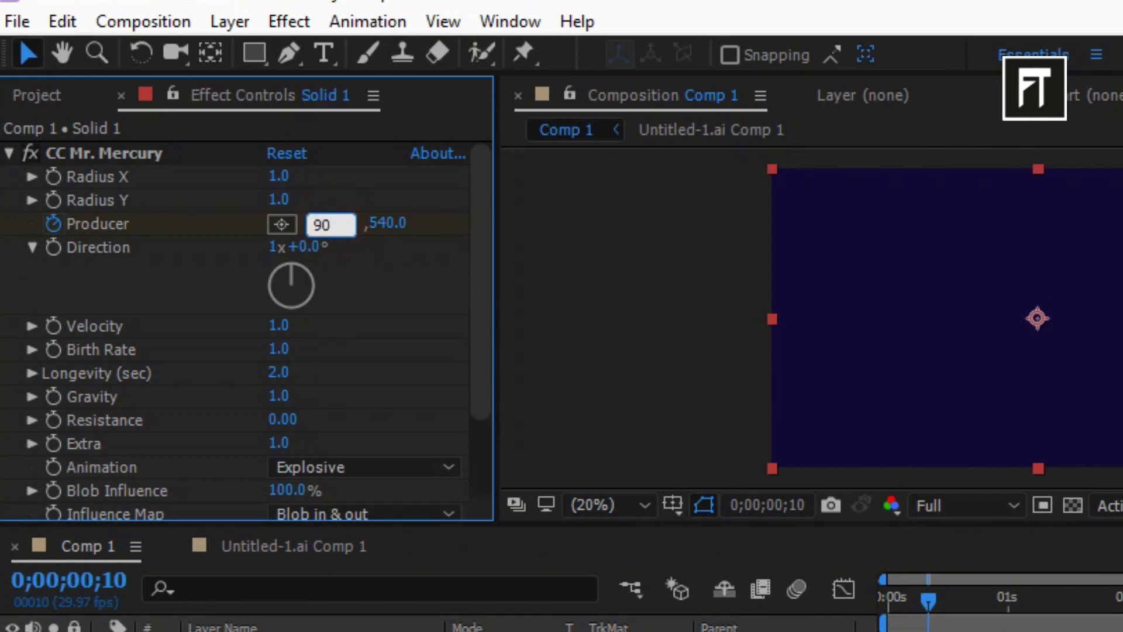
{"action": "type", "text": "1"}
{"action": "key", "text": "Return"}
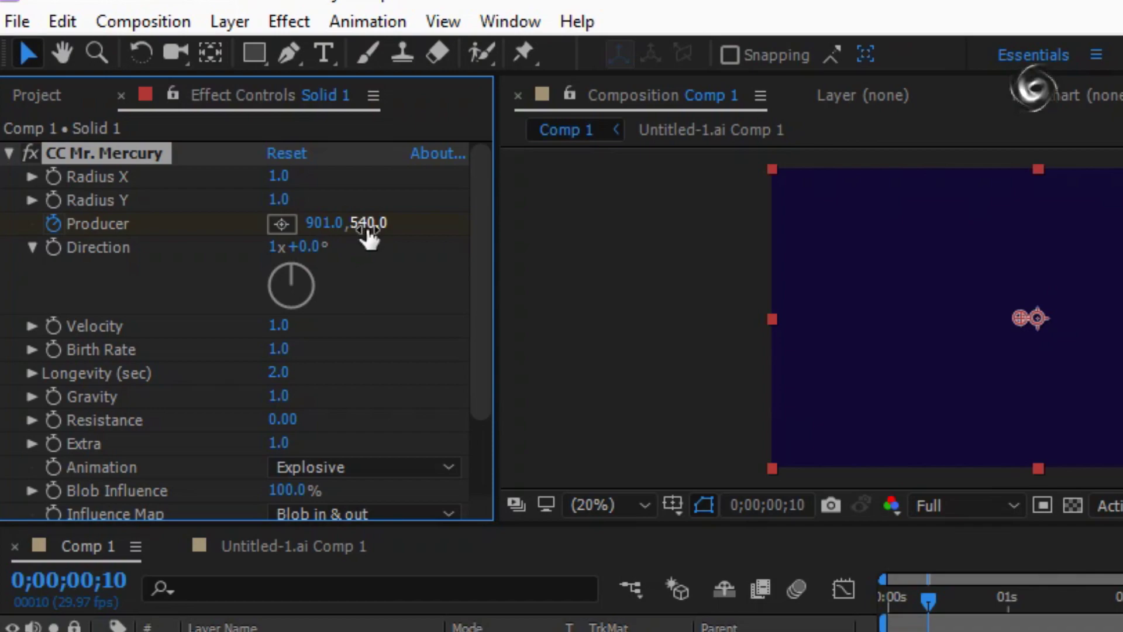
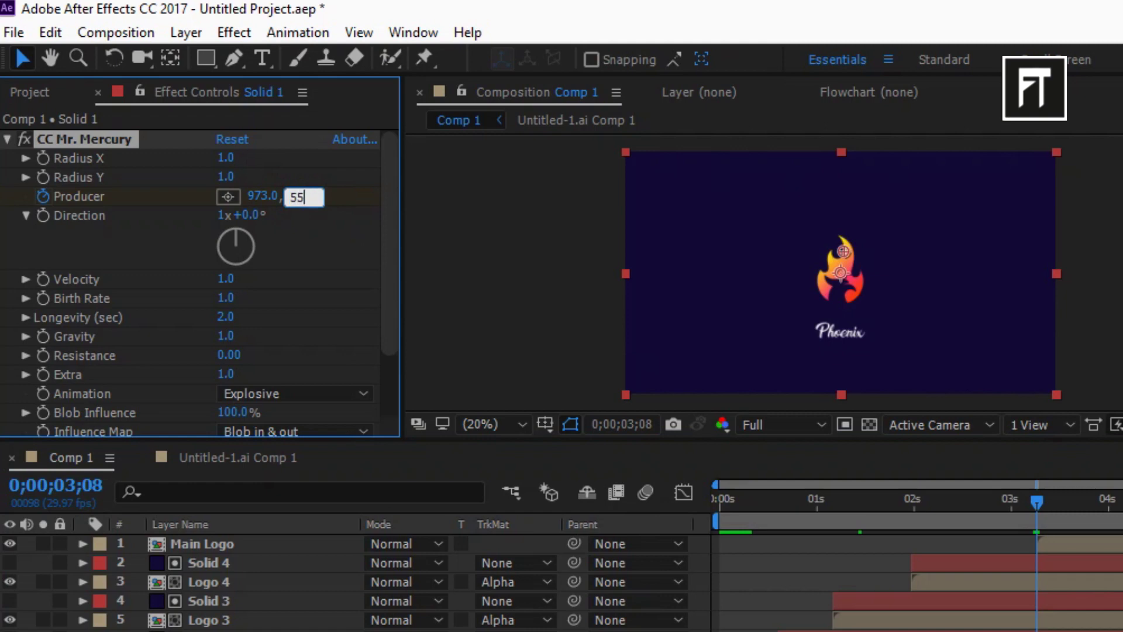
Set the Producer's vertical position to 557 at 0;00;03;08 and the effect's Direction to 1x+97°.
{"action": "key", "text": "Return"}
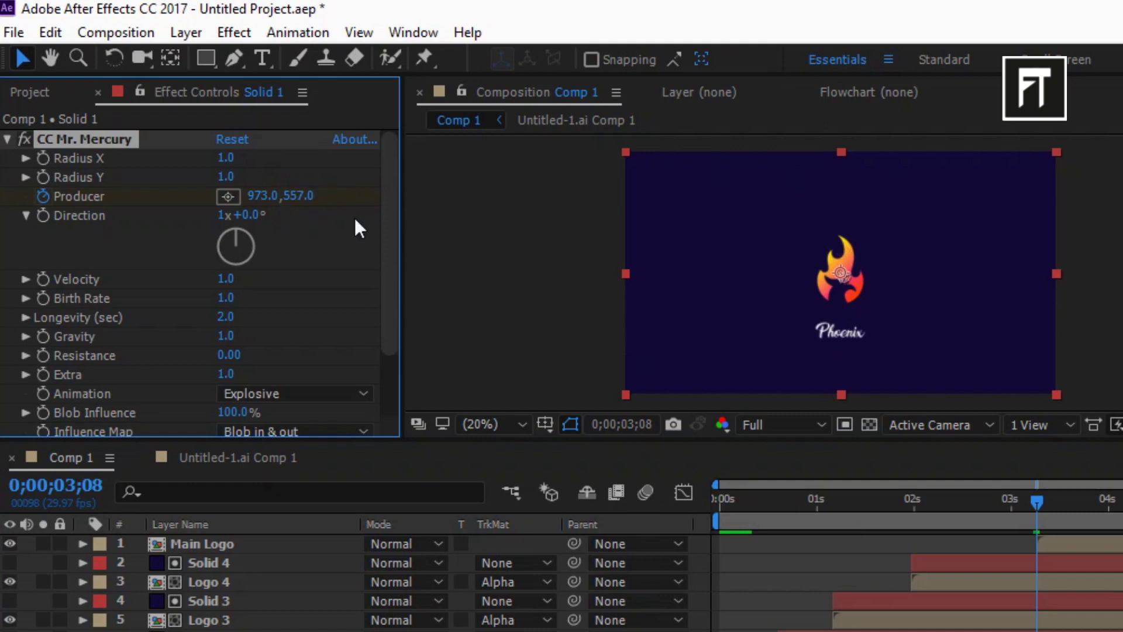
{"action": "left_click", "coordinate": [249, 215]}
{"action": "type", "text": "9"}
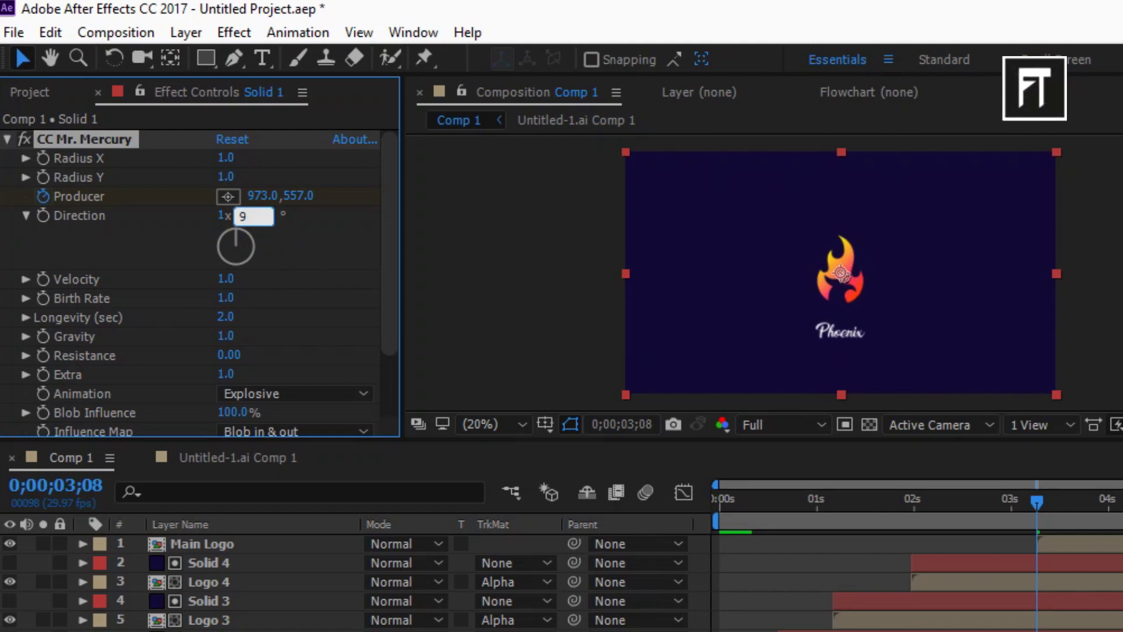
{"action": "type", "text": "7"}
{"action": "key", "text": "Return"}
Set the CC Mr. Mercury Velocity to 0.3 and add a keyframe for it at 0;00;00;10.
{"action": "left_click", "coordinate": [226, 279]}
{"action": "type", "text": "0."}
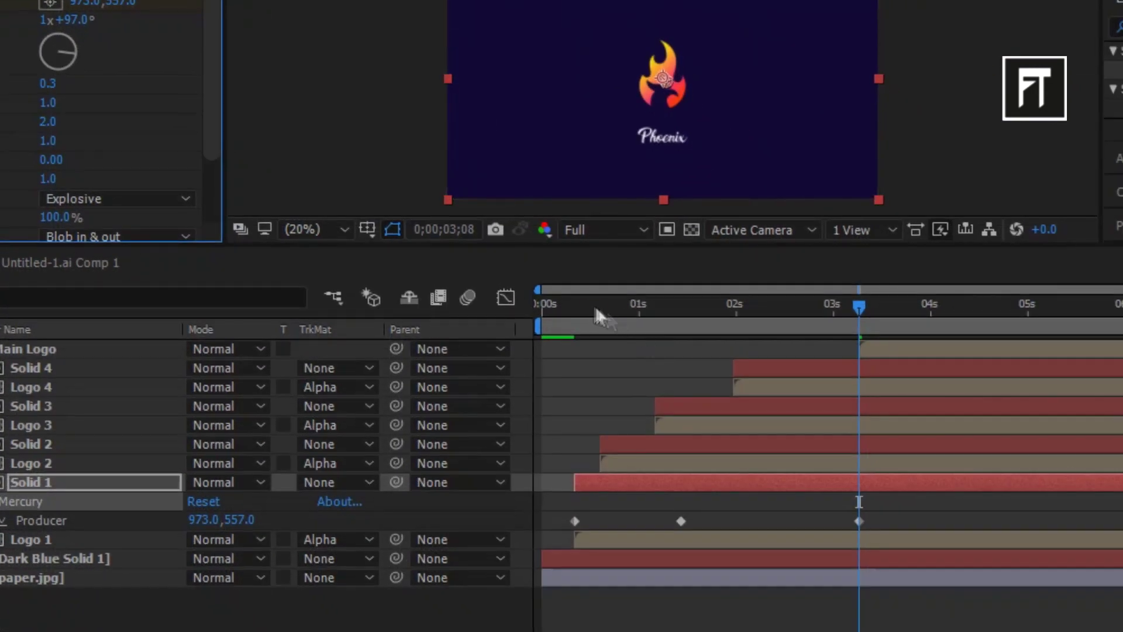
{"action": "left_click_drag", "start_coordinate": [773, 501], "coordinate": [762, 499]}
{"action": "left_click_drag", "start_coordinate": [584, 304], "coordinate": [573, 307]}
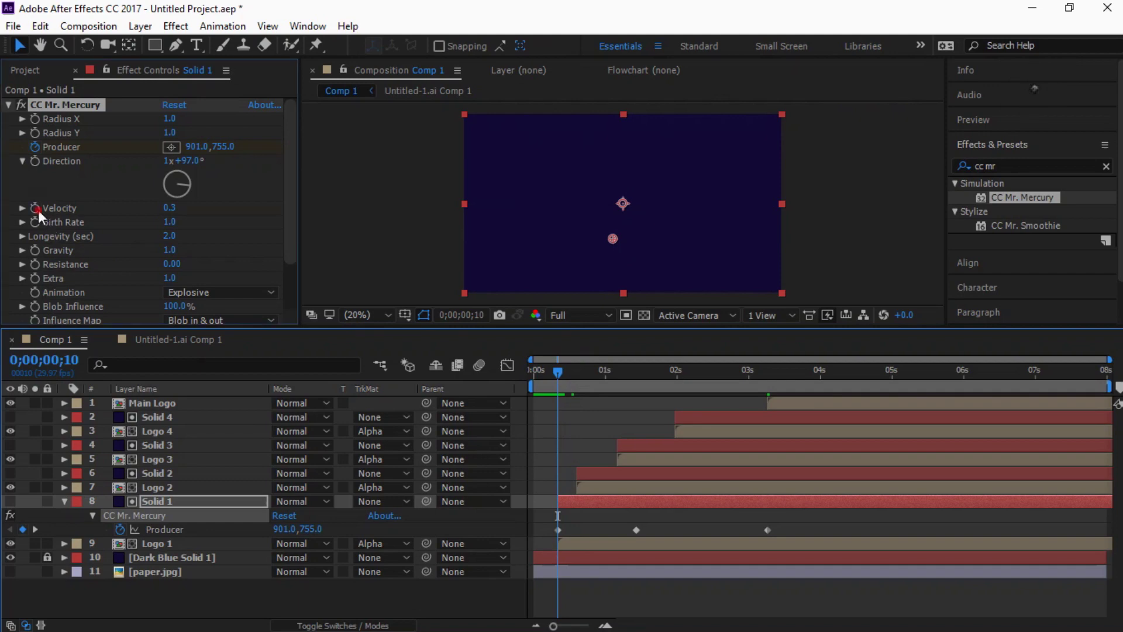
{"action": "left_click", "coordinate": [35, 208]}
Reveal all modified properties of Solid 1 and add a Velocity keyframe of 0.2 at 0;00;00;11.
{"action": "left_click", "coordinate": [176, 507]}
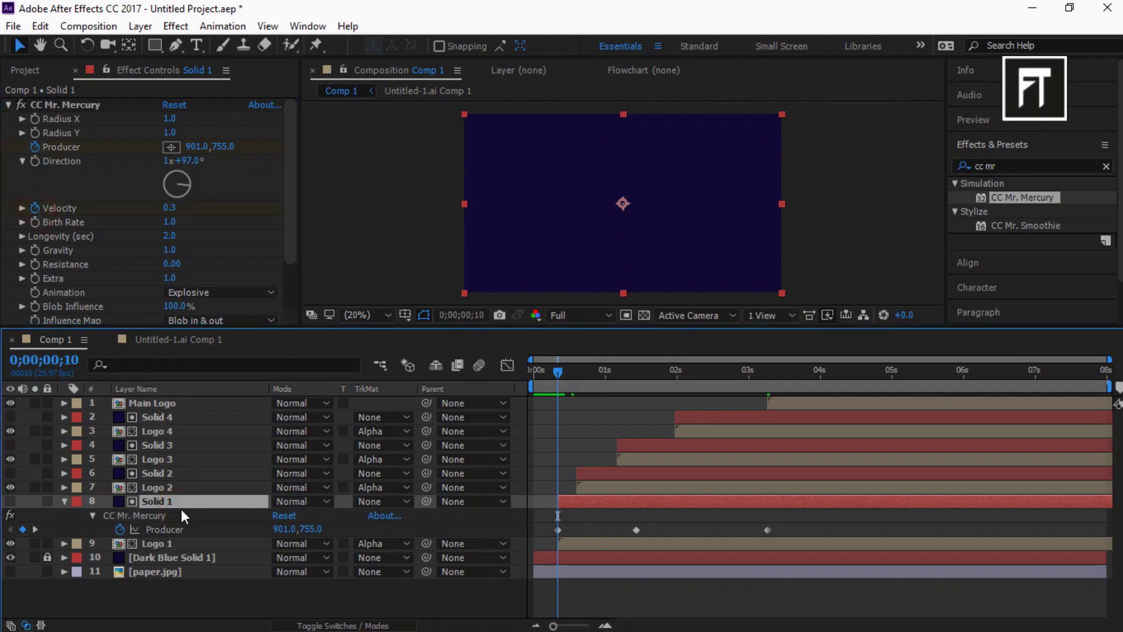
{"action": "key", "text": "u"}
{"action": "key", "text": "u"}
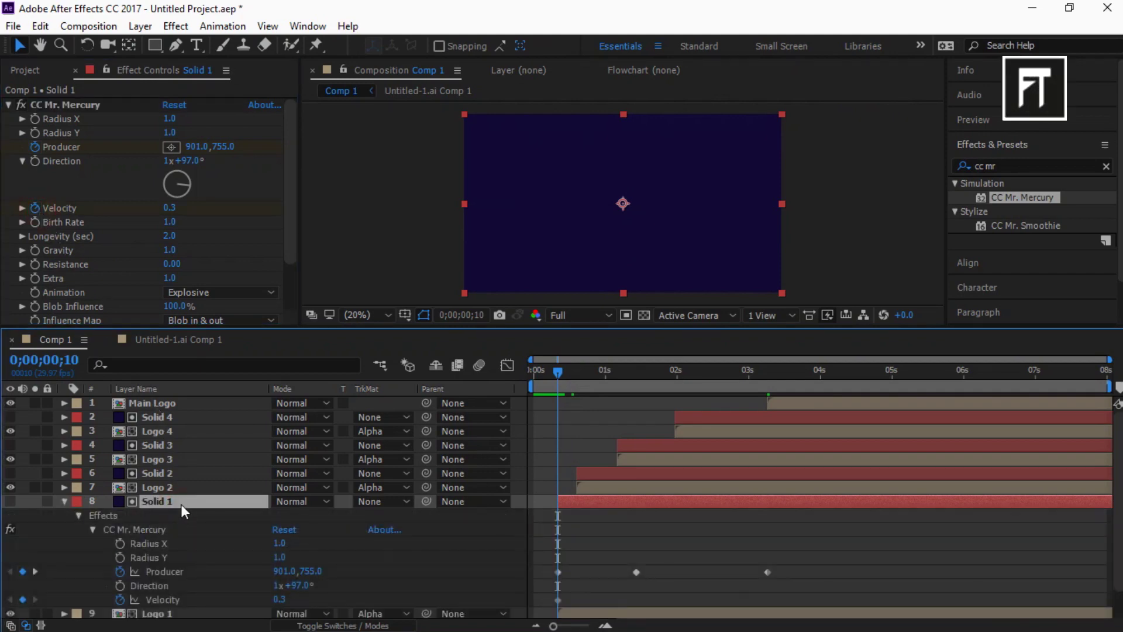
{"action": "scroll", "coordinate": [181, 493], "scroll_direction": "down", "scroll_amount": 2}
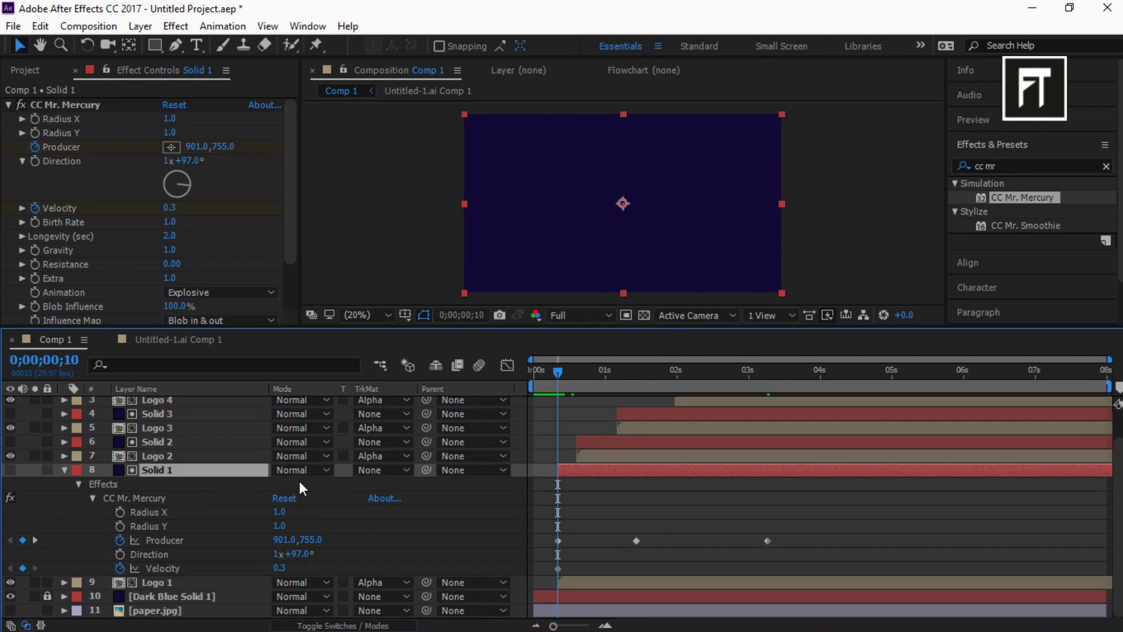
{"action": "left_click_drag", "start_coordinate": [559, 373], "coordinate": [560, 371]}
{"action": "left_click", "coordinate": [168, 209]}
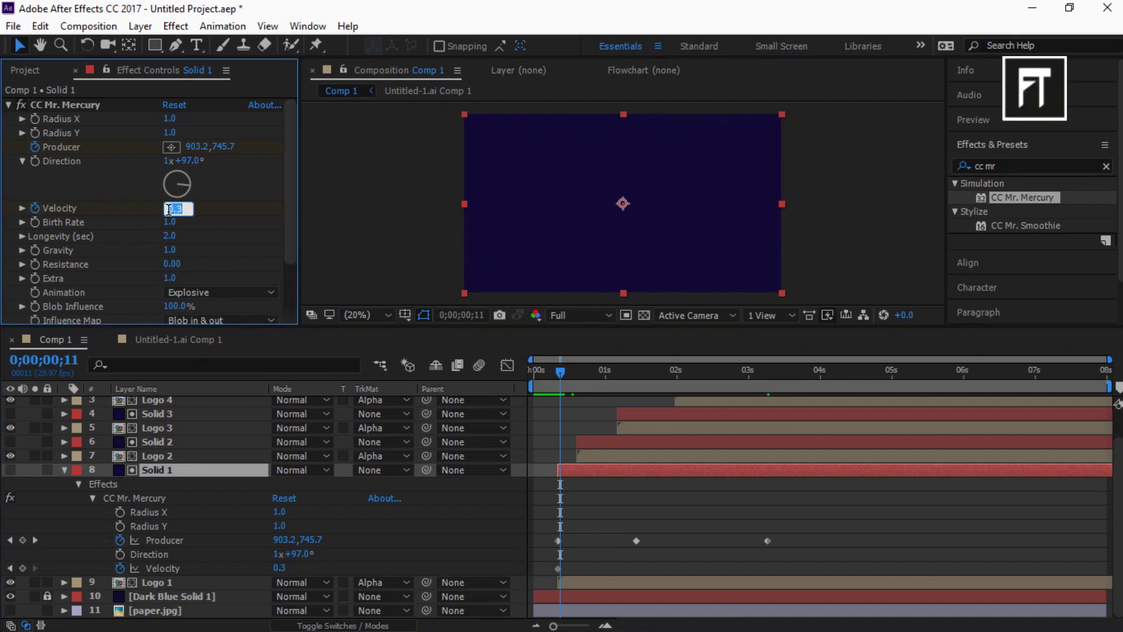
{"action": "type", "text": "0.2"}
{"action": "key", "text": "Return"}
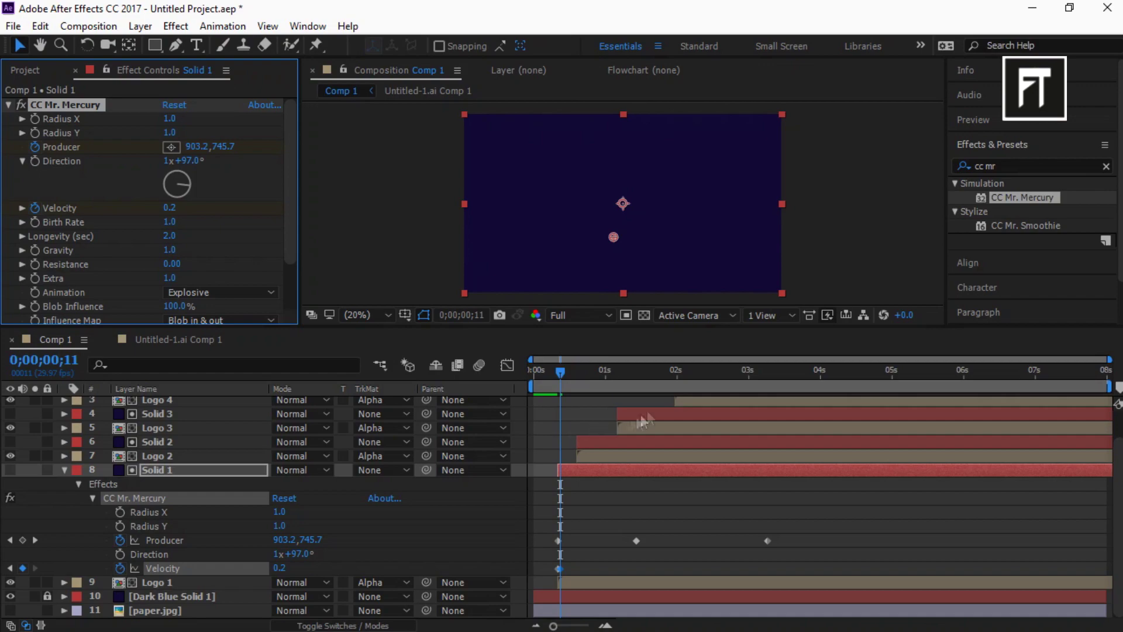
Add a Velocity keyframe of 0.4 at 0;00;03;14.
{"action": "left_click_drag", "start_coordinate": [764, 373], "coordinate": [784, 374]}
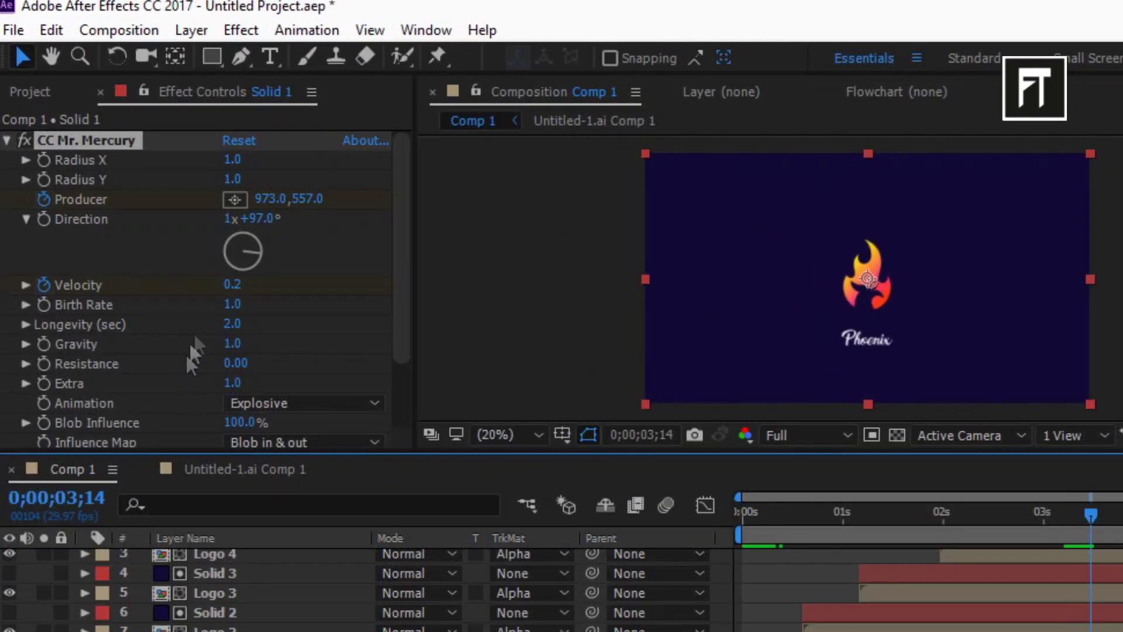
{"action": "left_click", "coordinate": [232, 284]}
{"action": "type", "text": "0.4"}
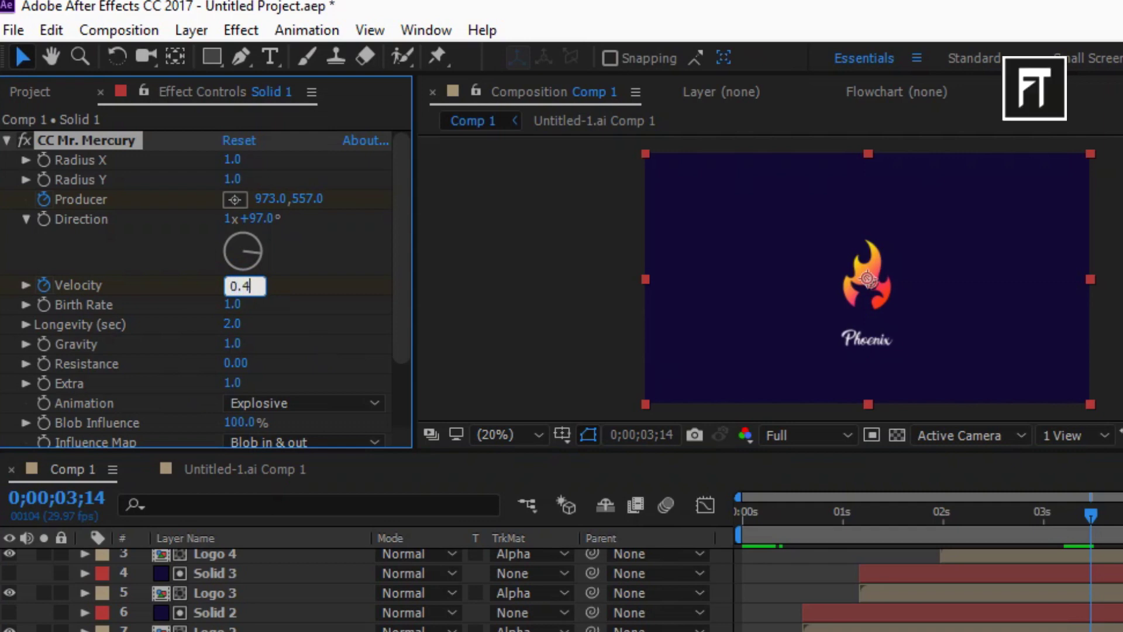
{"action": "left_click", "coordinate": [324, 342]}
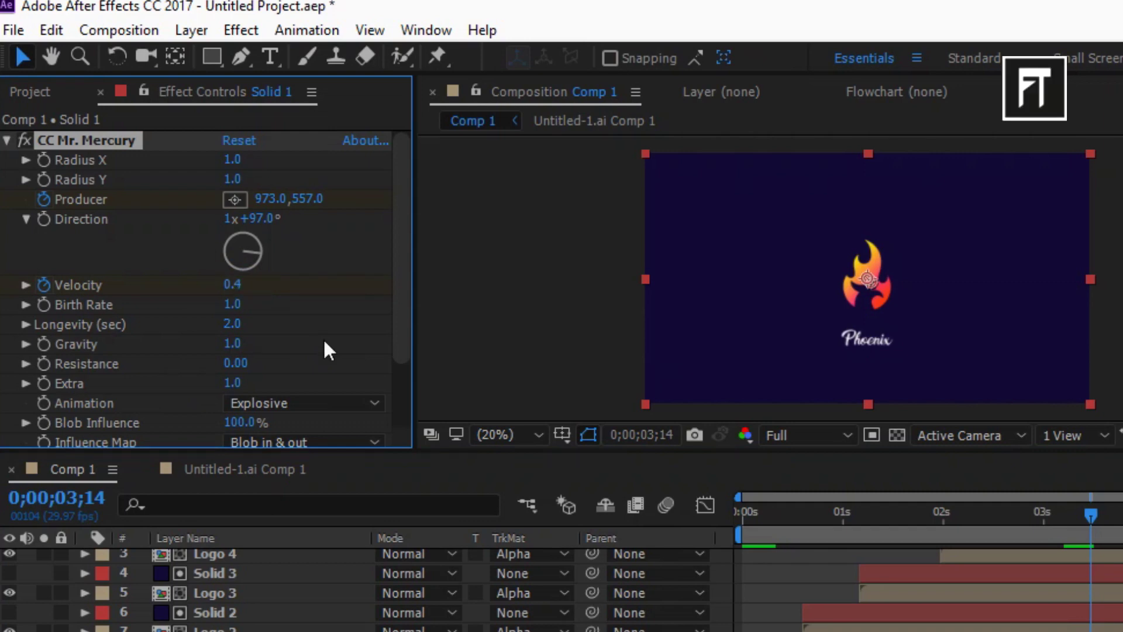
Set the CC Mr. Mercury effect's Longevity to 1.5 seconds and its Gravity to 0.5.
{"action": "left_click", "coordinate": [234, 324]}
{"action": "type", "text": "1.5"}
{"action": "left_click", "coordinate": [299, 336]}
{"action": "left_click", "coordinate": [232, 345]}
{"action": "type", "text": "0."}
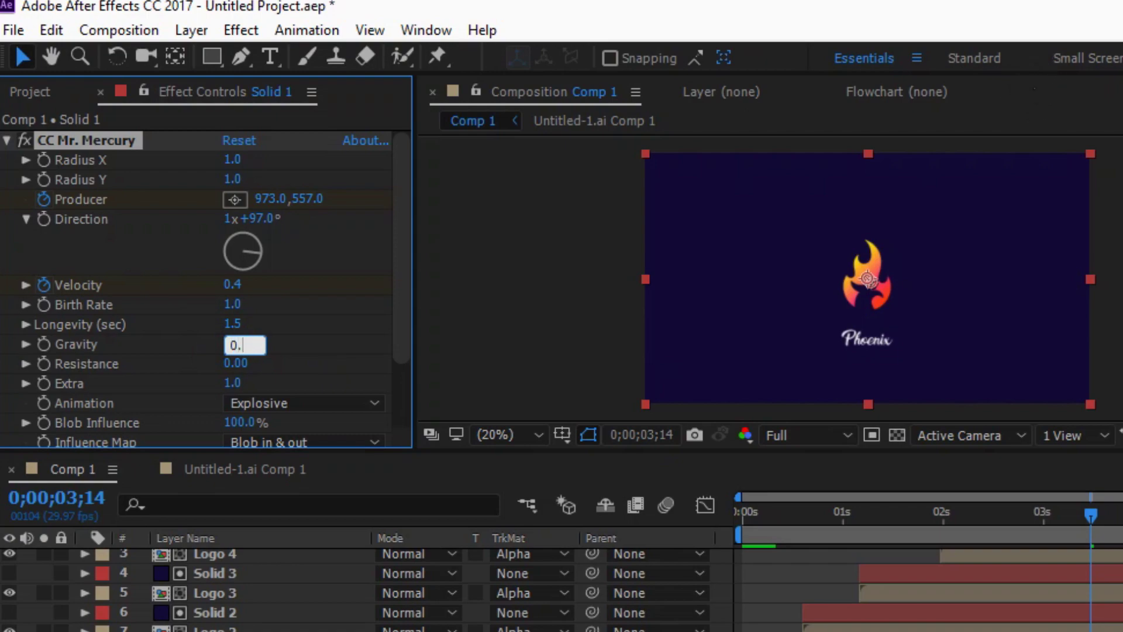
{"action": "left_click", "coordinate": [326, 357]}
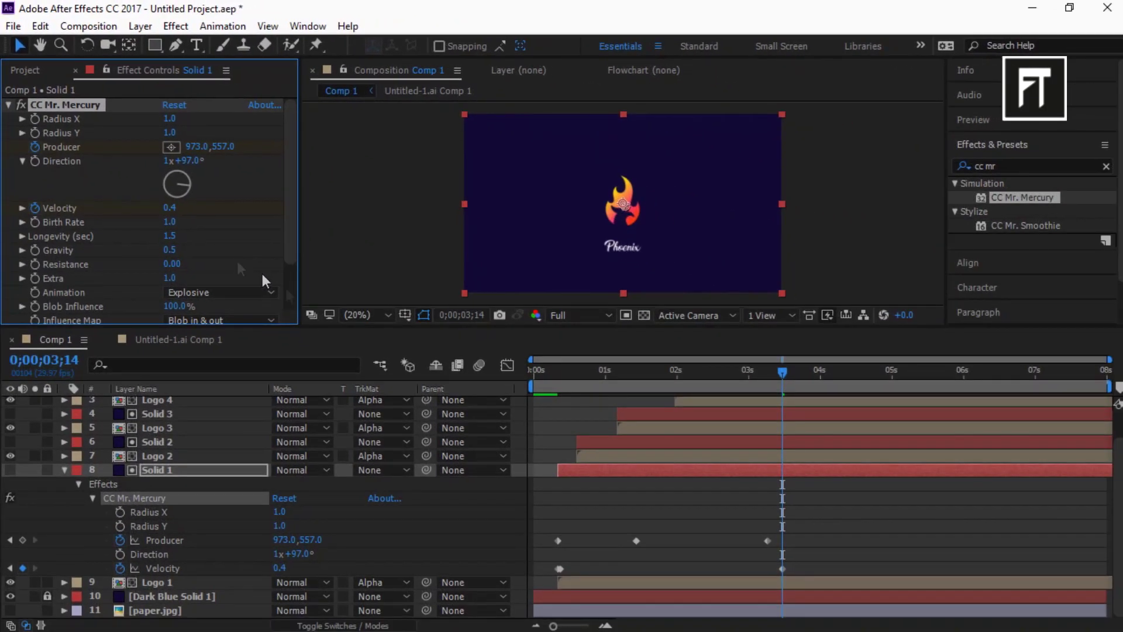
Start keyframing Gravity on Solid 1 at 0;00;02;01.
{"action": "left_click", "coordinate": [697, 384]}
{"action": "left_click_drag", "start_coordinate": [682, 376], "coordinate": [679, 376]}
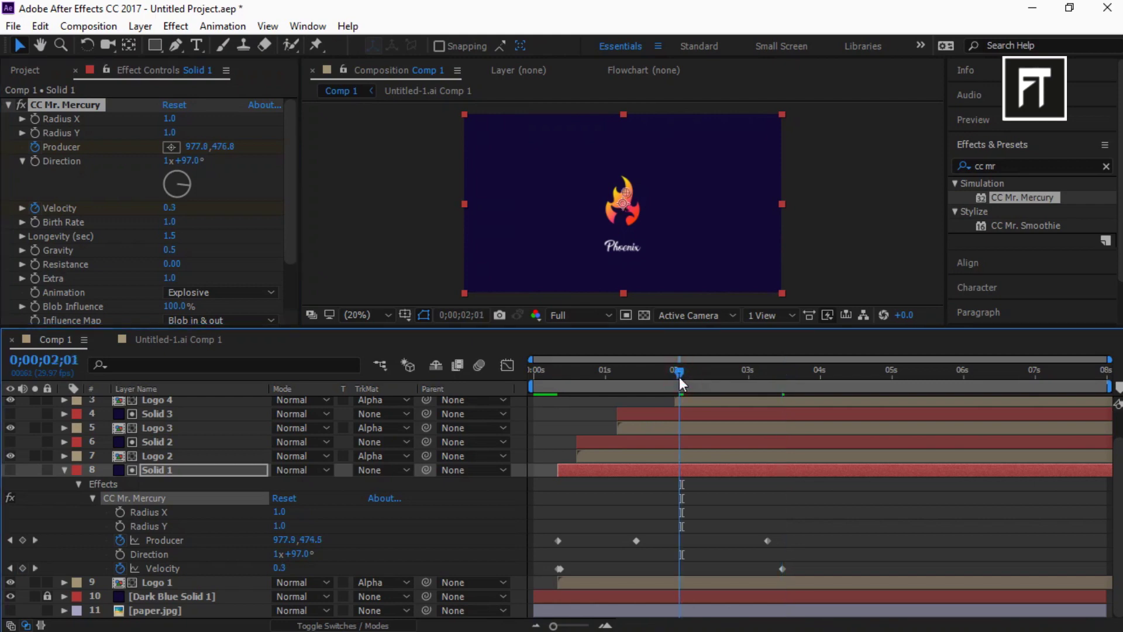
{"action": "left_click", "coordinate": [36, 250]}
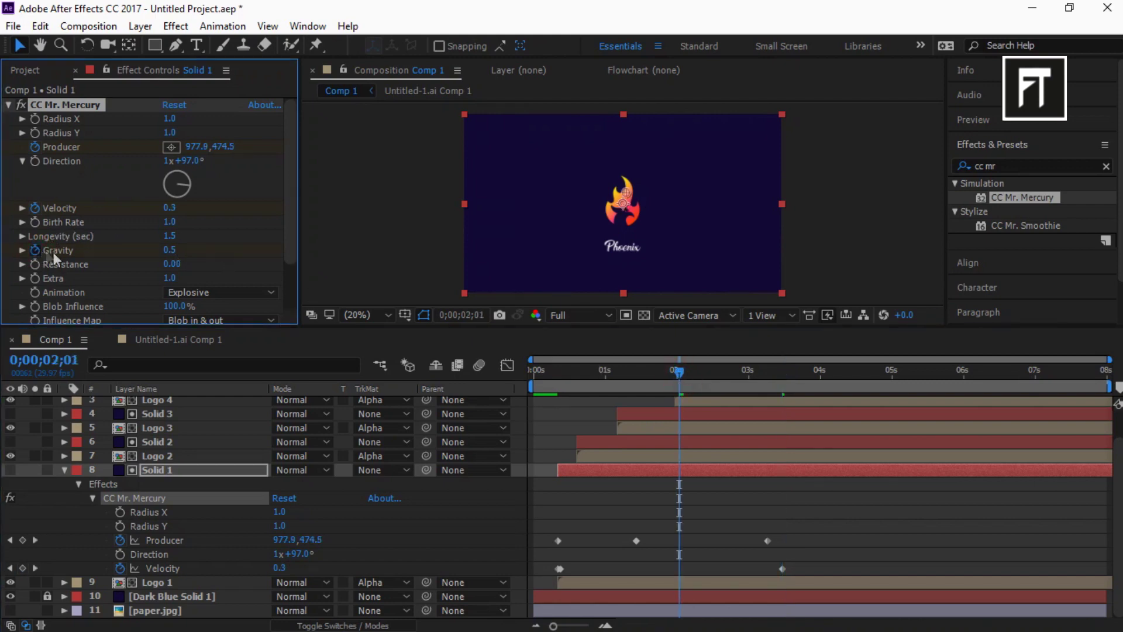
Add a Gravity keyframe of 1.0 on Solid 1 at 0;00;03;22.
{"action": "left_click_drag", "start_coordinate": [681, 375], "coordinate": [804, 373]}
{"action": "left_click", "coordinate": [197, 475]}
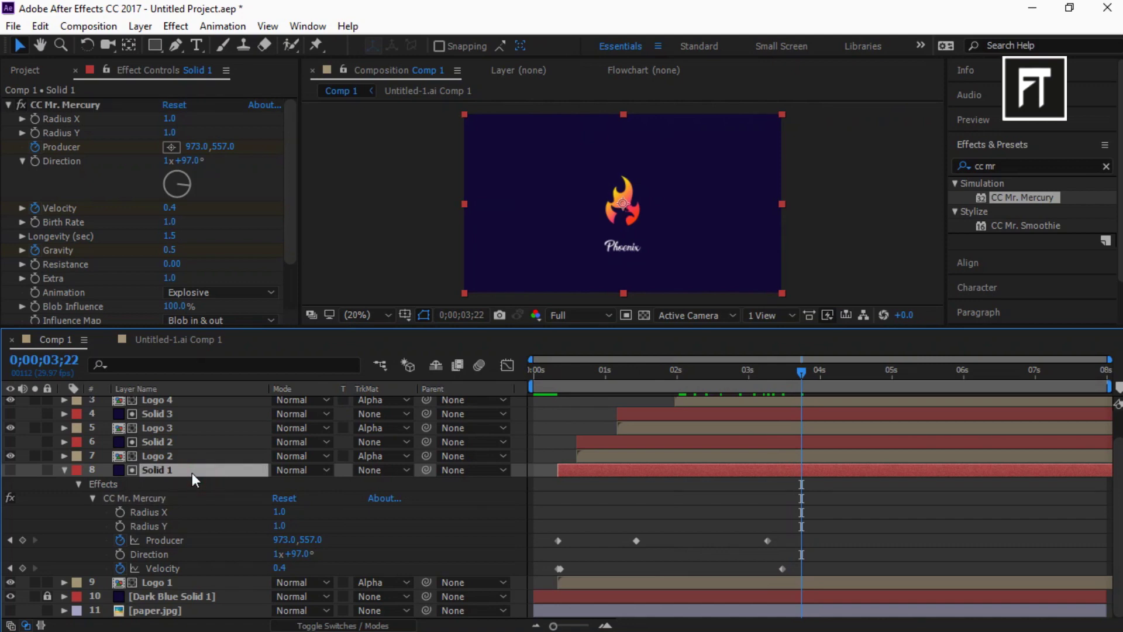
{"action": "scroll", "coordinate": [192, 472], "scroll_direction": "up", "scroll_amount": 2}
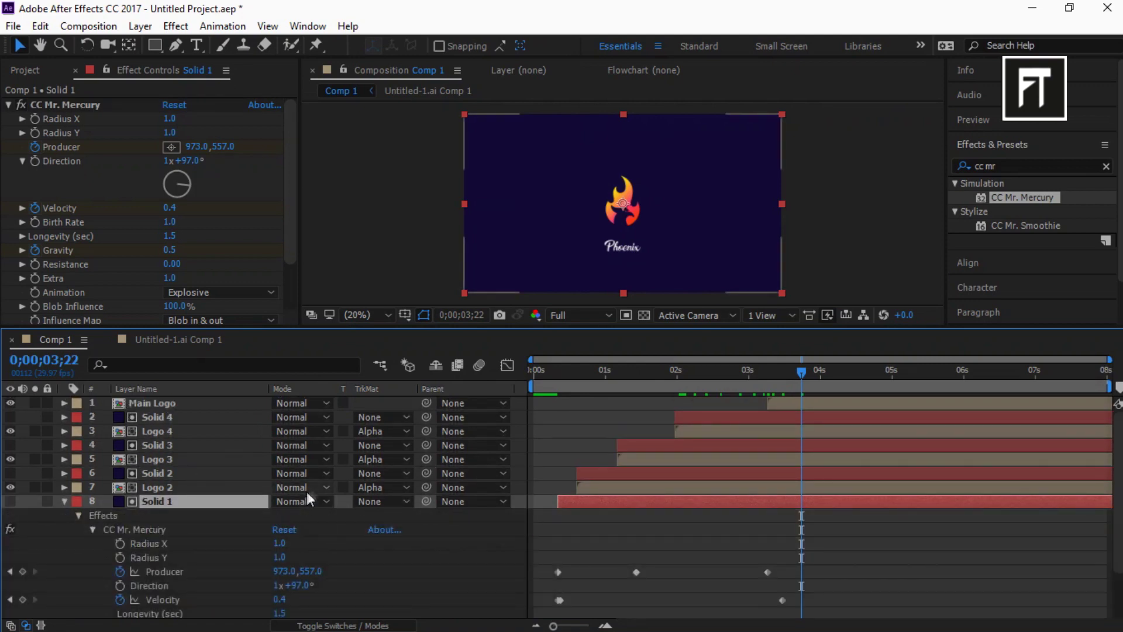
{"action": "scroll", "coordinate": [306, 491], "scroll_direction": "down", "scroll_amount": 2}
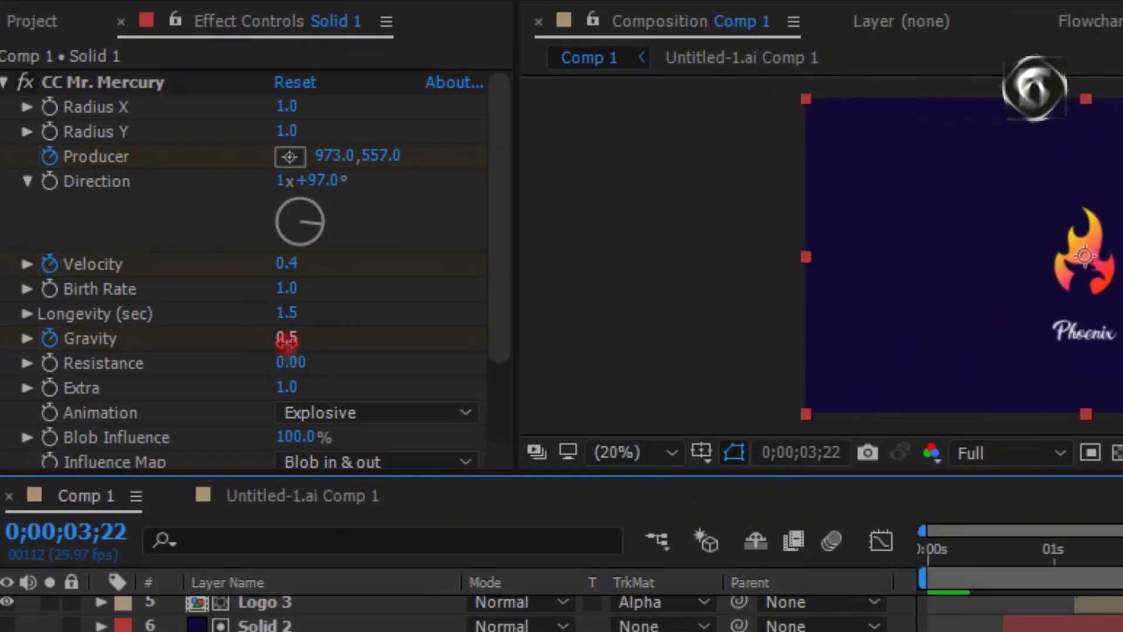
{"action": "left_click", "coordinate": [287, 339]}
{"action": "type", "text": "1.0"}
{"action": "key", "text": "Return"}
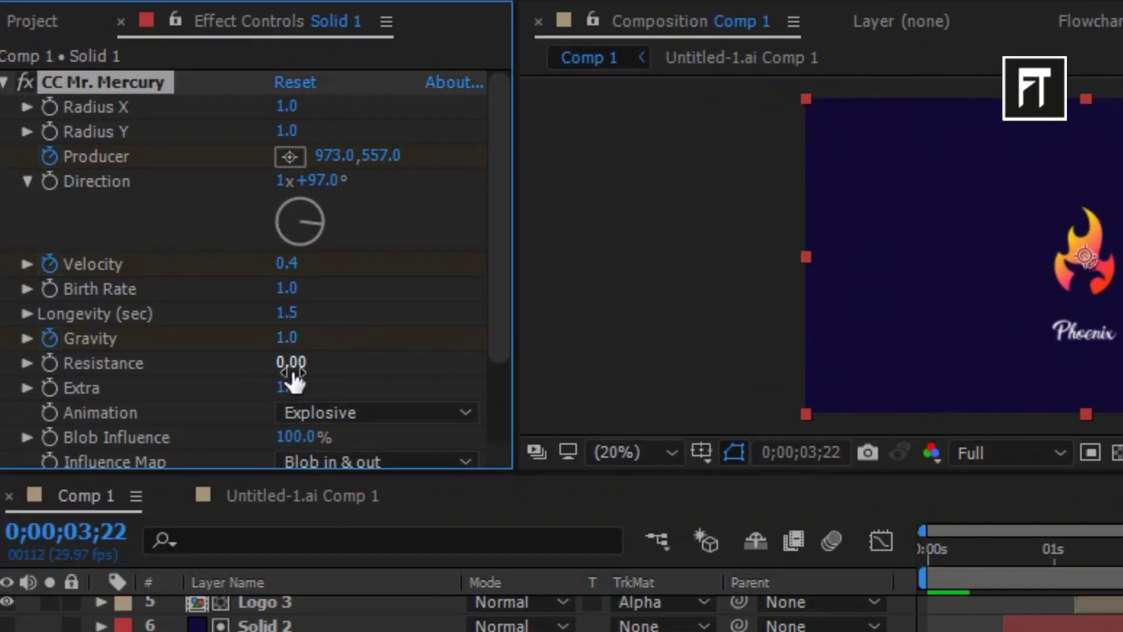
Set the CC Mr. Mercury effect's Resistance to 0.10 and its Extra value to 2.0.
{"action": "left_click", "coordinate": [291, 364]}
{"action": "type", "text": "0.10"}
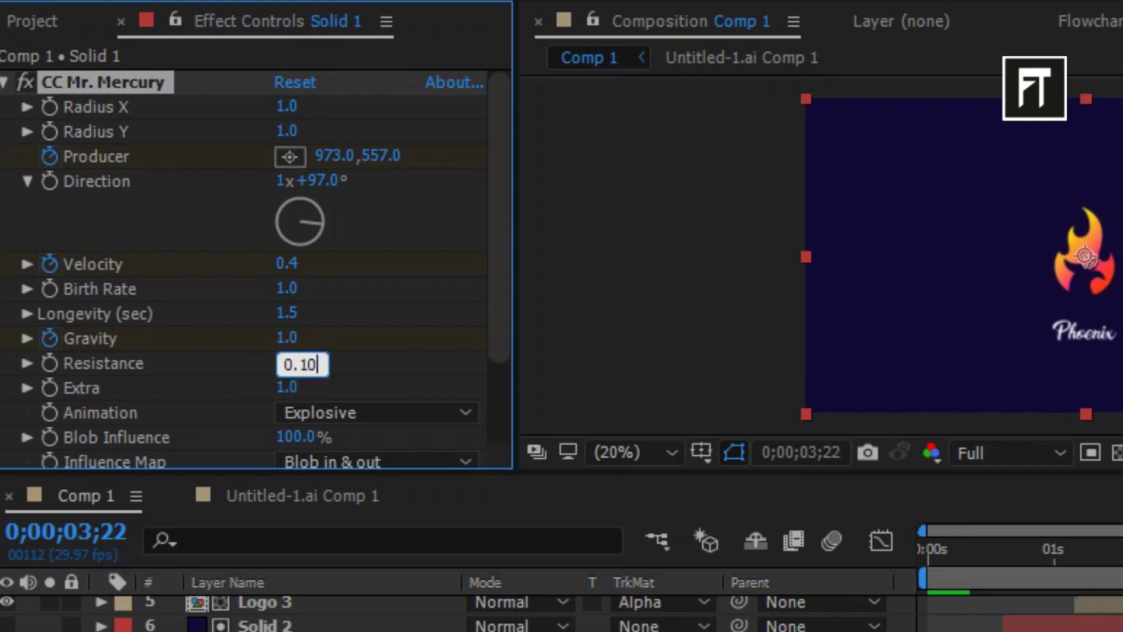
{"action": "key", "text": "Return"}
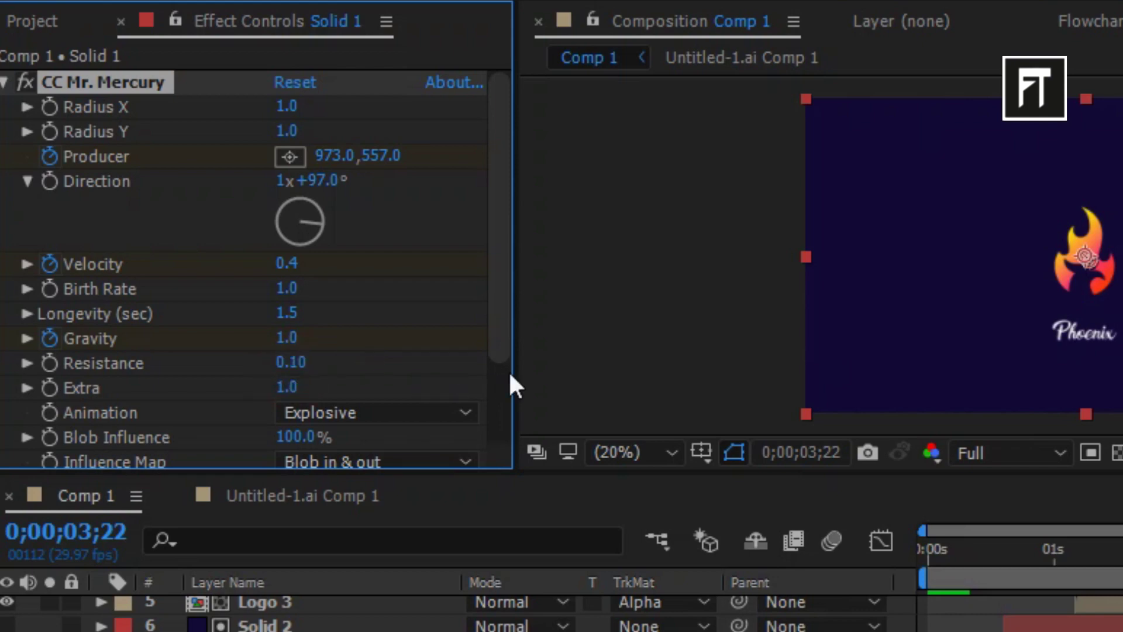
{"action": "left_click", "coordinate": [291, 387]}
{"action": "type", "text": "2"}
{"action": "key", "text": "Return"}
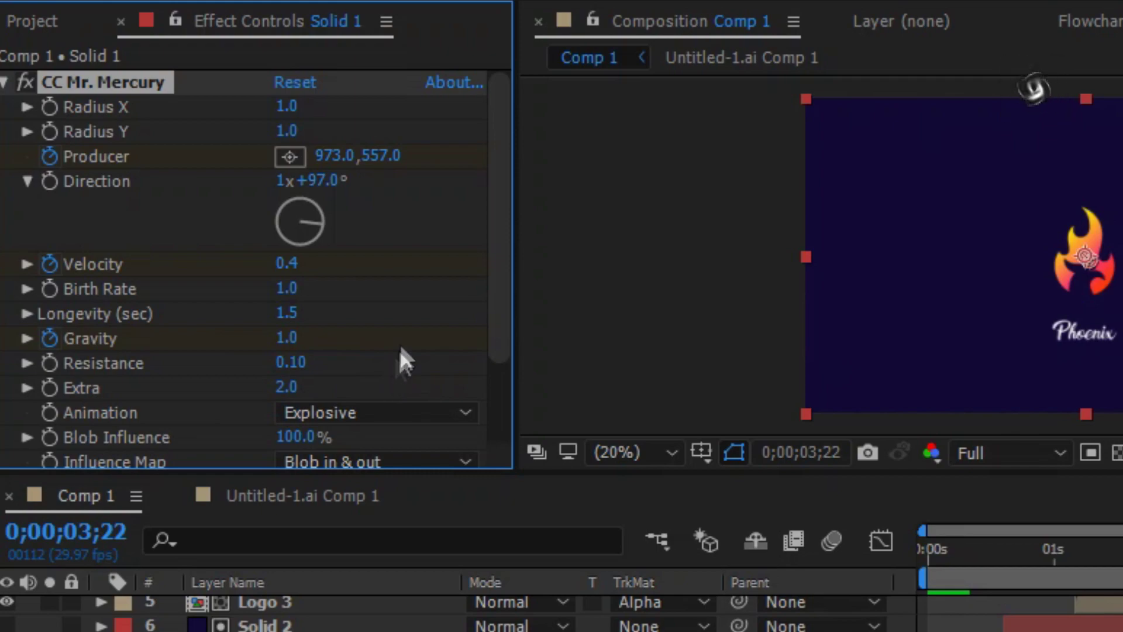
Set the CC Mr. Mercury effect's Animation on Solid 1 to Fractal Explosive.
{"action": "scroll", "coordinate": [403, 348], "scroll_direction": "down", "scroll_amount": 3}
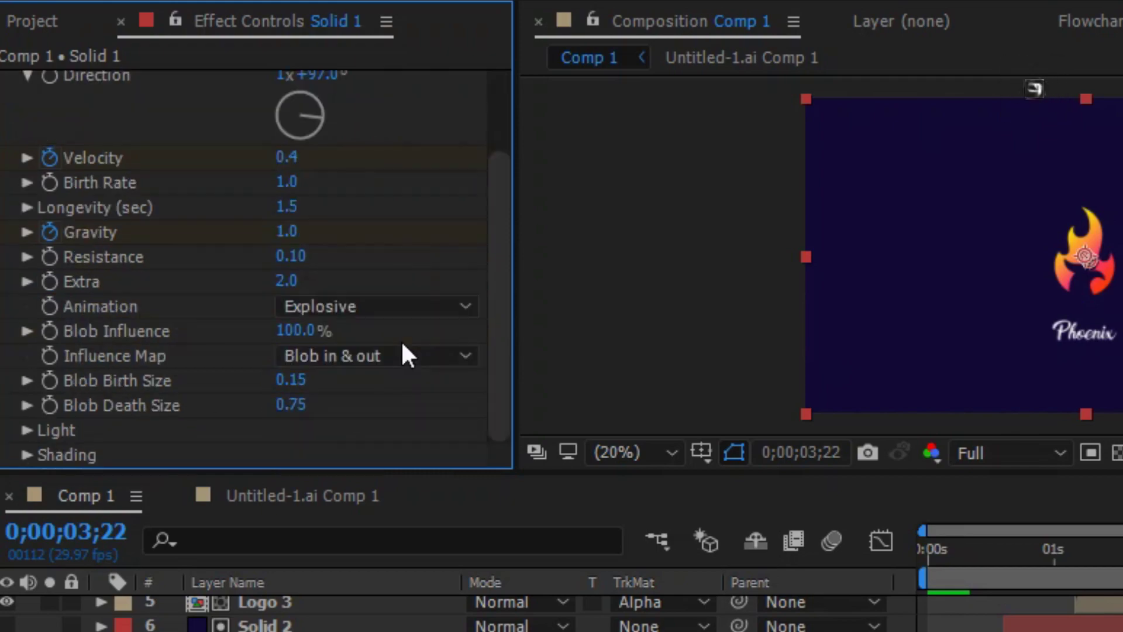
{"action": "left_click", "coordinate": [400, 308]}
{"action": "left_click", "coordinate": [402, 371]}
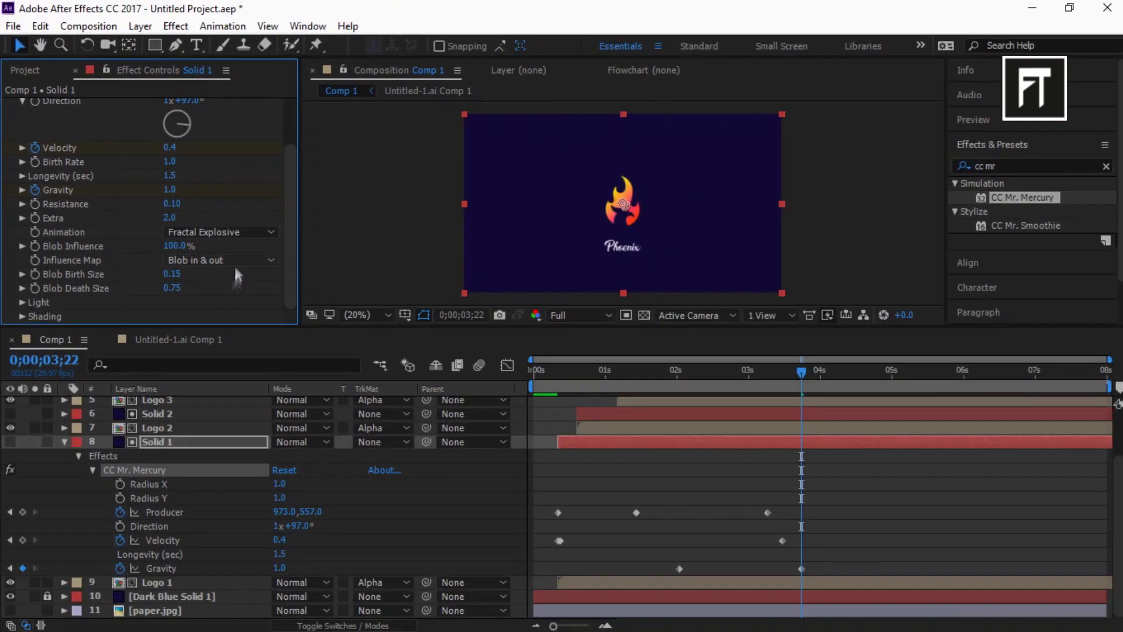
Start keyframing Blob Birth Size on Solid 1 at 0;00;00;23 with a value of 0.30.
{"action": "mouse_move", "coordinate": [587, 376]}
{"action": "left_mouse_down"}
{"action": "mouse_move", "coordinate": [600, 377]}
{"action": "mouse_move", "coordinate": [590, 380]}
{"action": "left_mouse_up"}
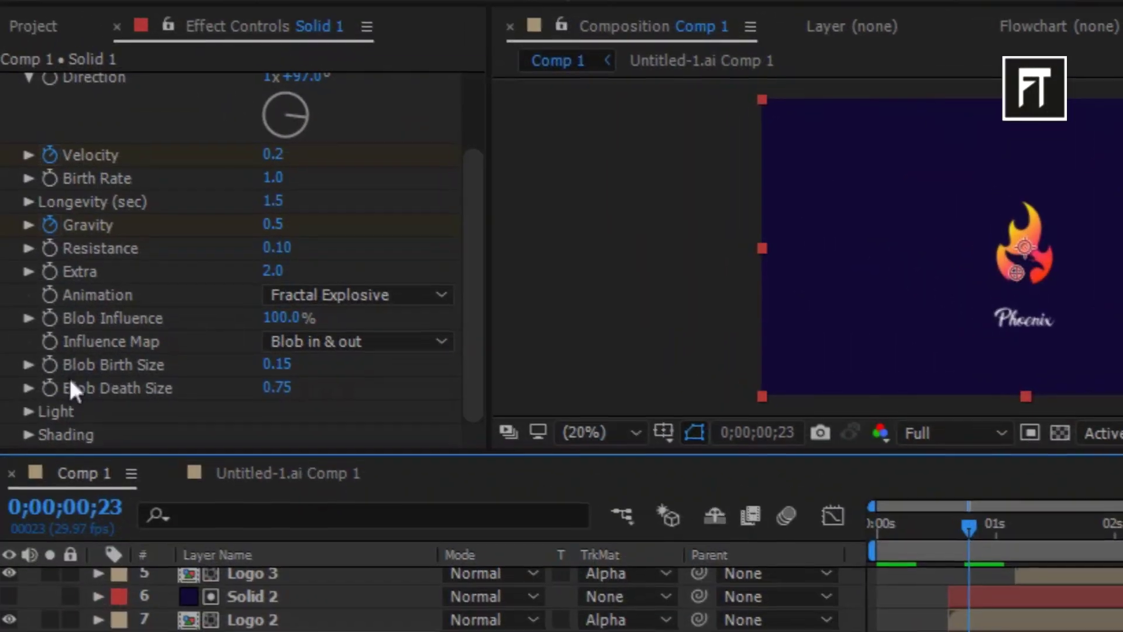
{"action": "left_click", "coordinate": [51, 365]}
{"action": "left_click", "coordinate": [277, 365]}
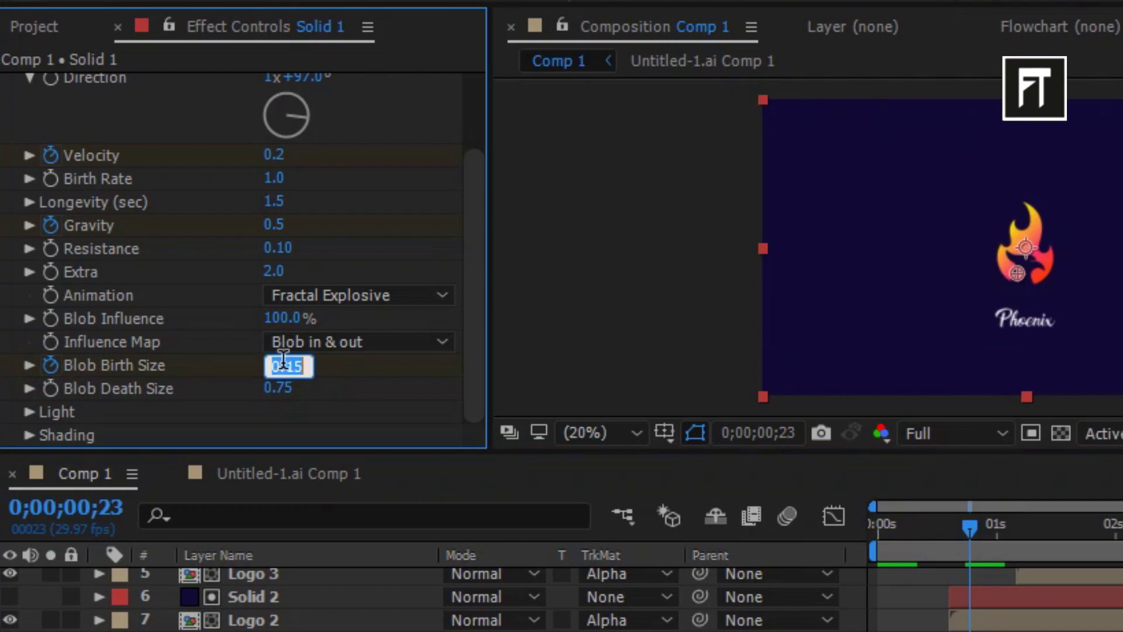
{"action": "type", "text": "0."}
{"action": "key", "text": "Return"}
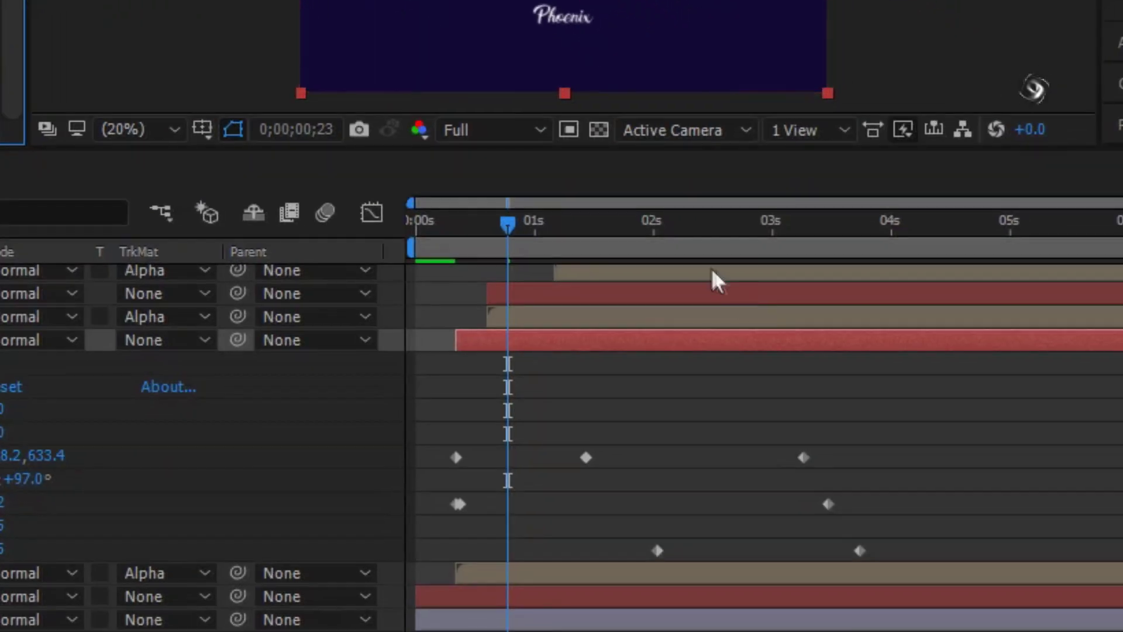
Add a Blob Birth Size keyframe of 0.50 on Solid 1 at 0;00;03;12.
{"action": "left_click_drag", "start_coordinate": [796, 223], "coordinate": [819, 227]}
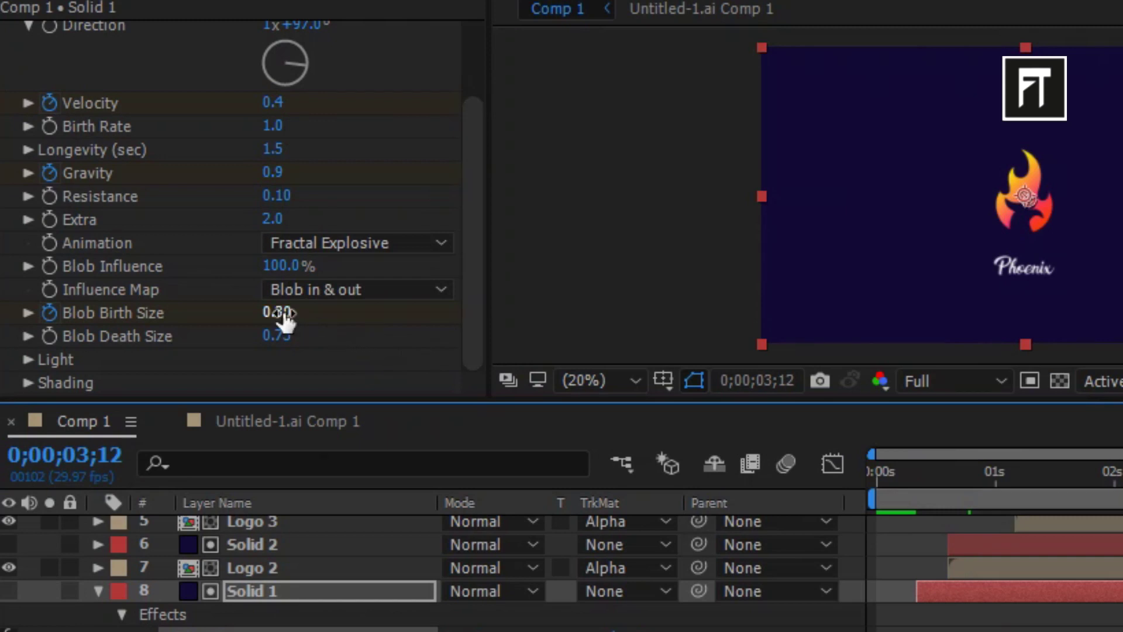
{"action": "left_click", "coordinate": [284, 315]}
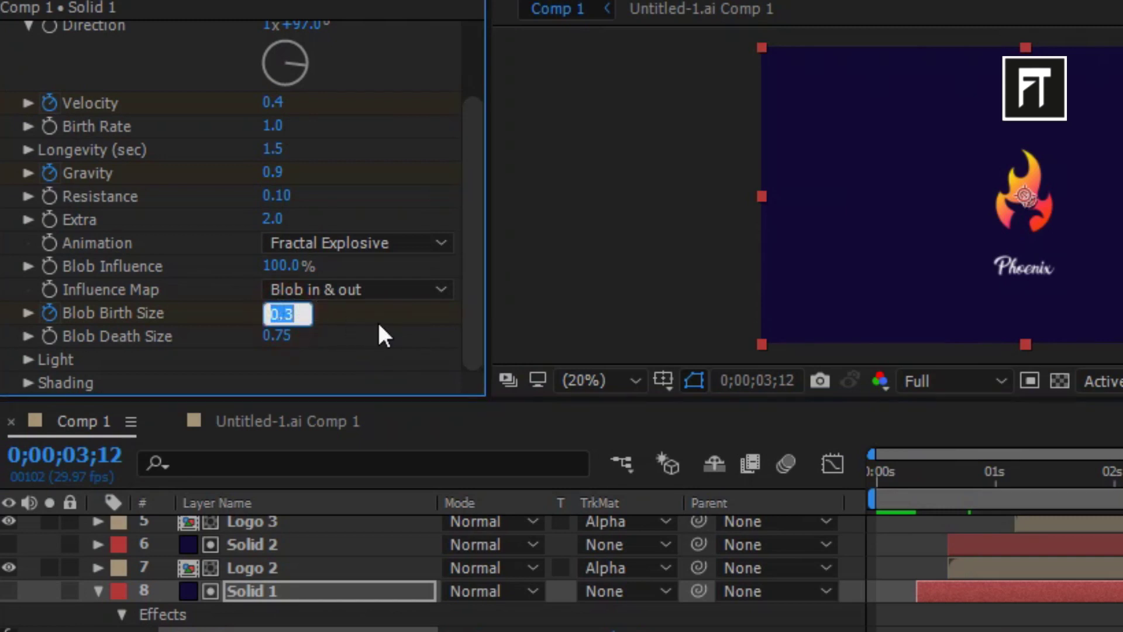
{"action": "type", "text": "0.5"}
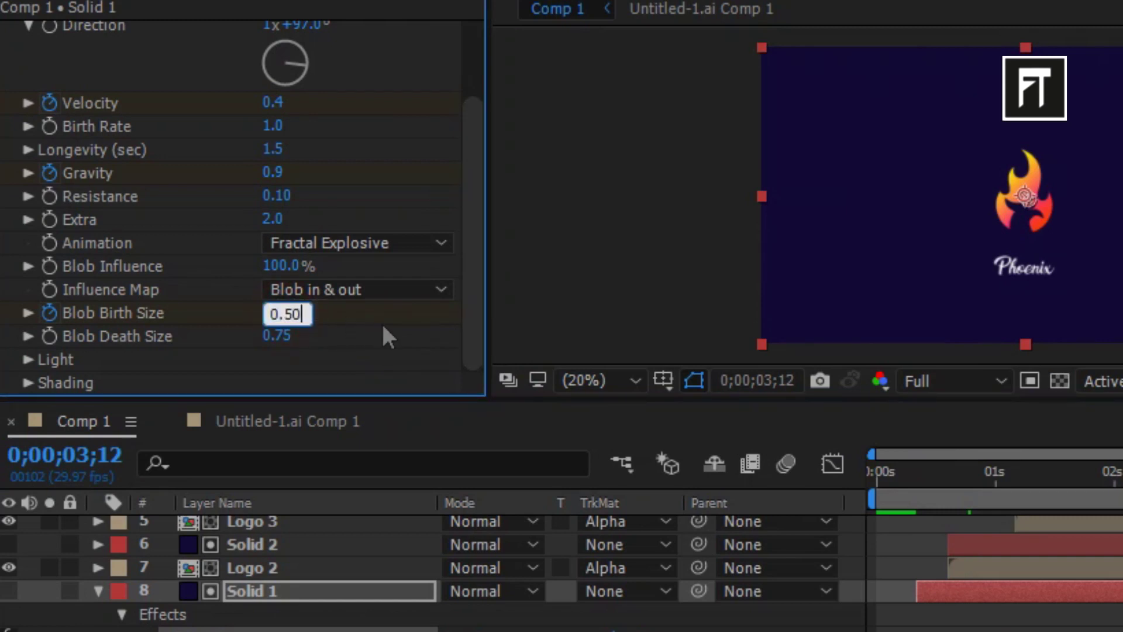
{"action": "key", "text": "Return"}
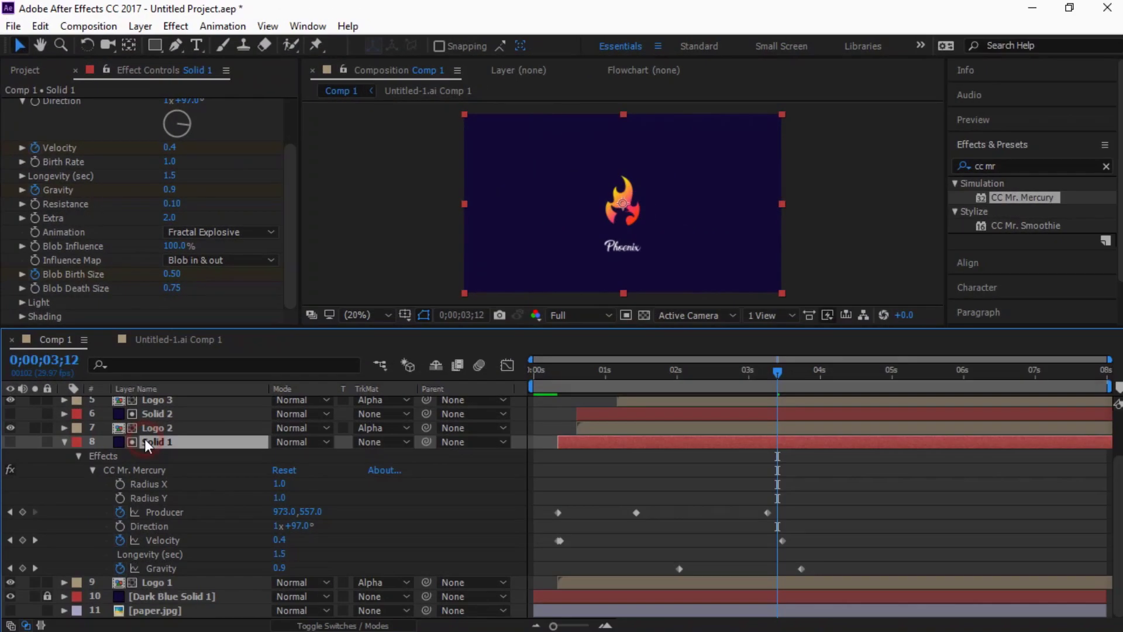
Collapse Solid 1's properties and apply the CC Mr. Mercury effect to Solid 2.
{"action": "key", "text": "e"}
{"action": "scroll", "coordinate": [58, 148], "scroll_direction": "up", "scroll_amount": 2}
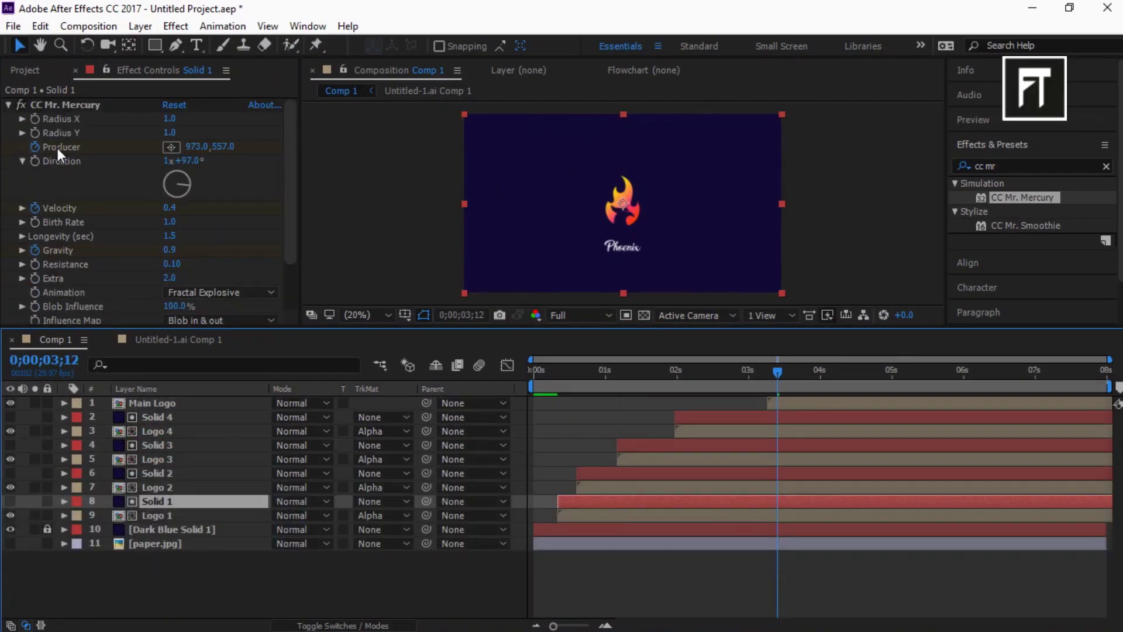
{"action": "left_click", "coordinate": [178, 479]}
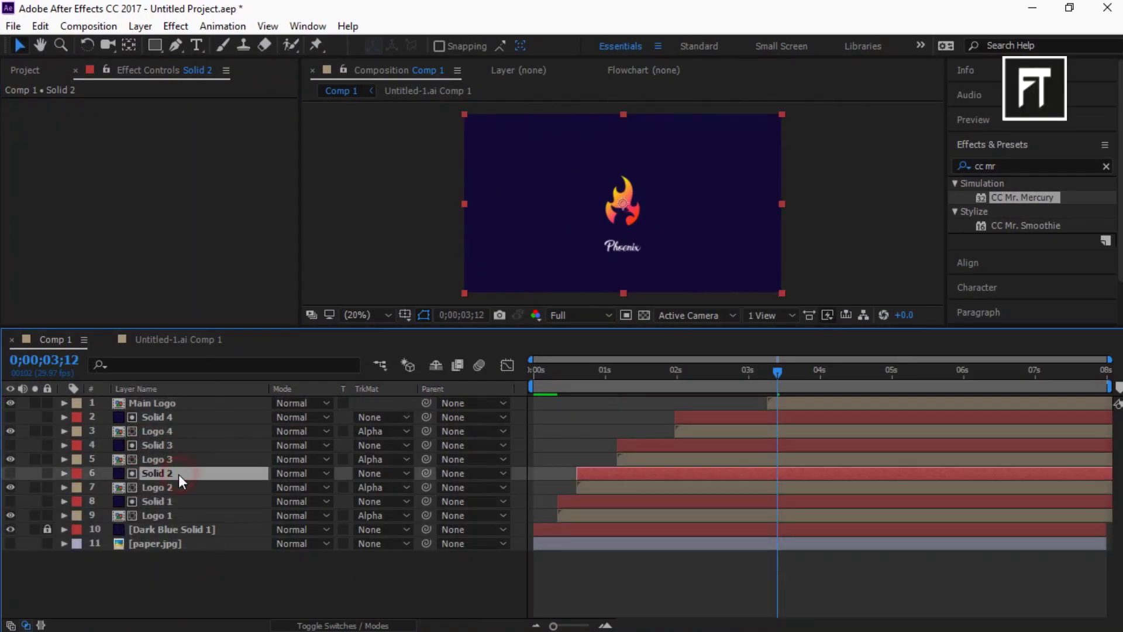
{"action": "left_click_drag", "start_coordinate": [1029, 198], "coordinate": [193, 469]}
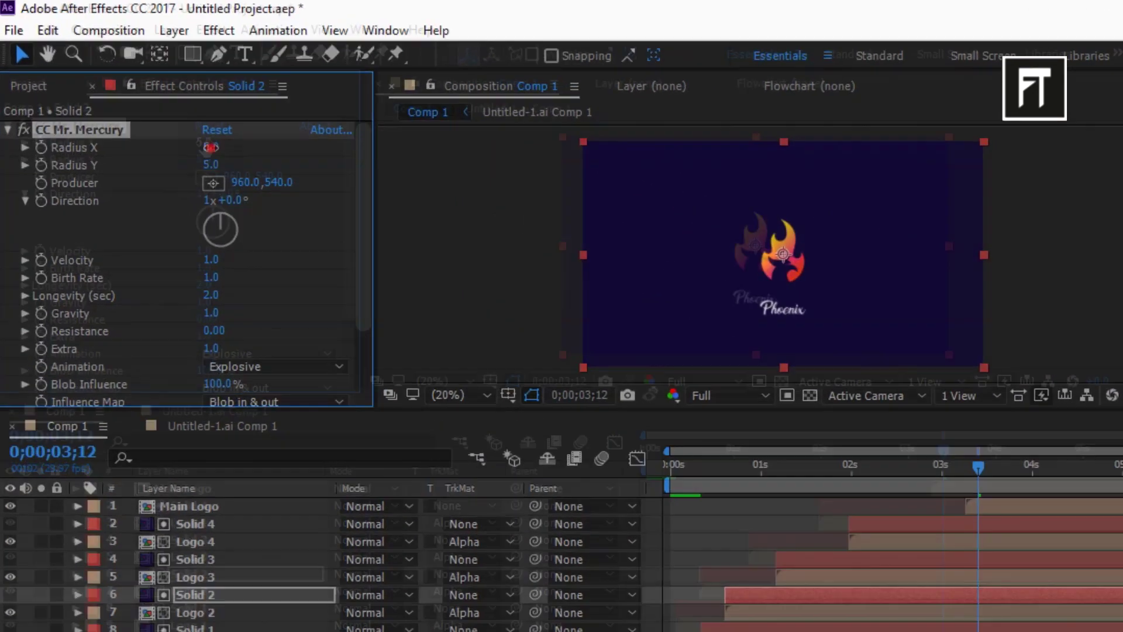
Set the CC Mr. Mercury effect's Radius X on Solid 2 to 2.0.
{"action": "left_click", "coordinate": [212, 148]}
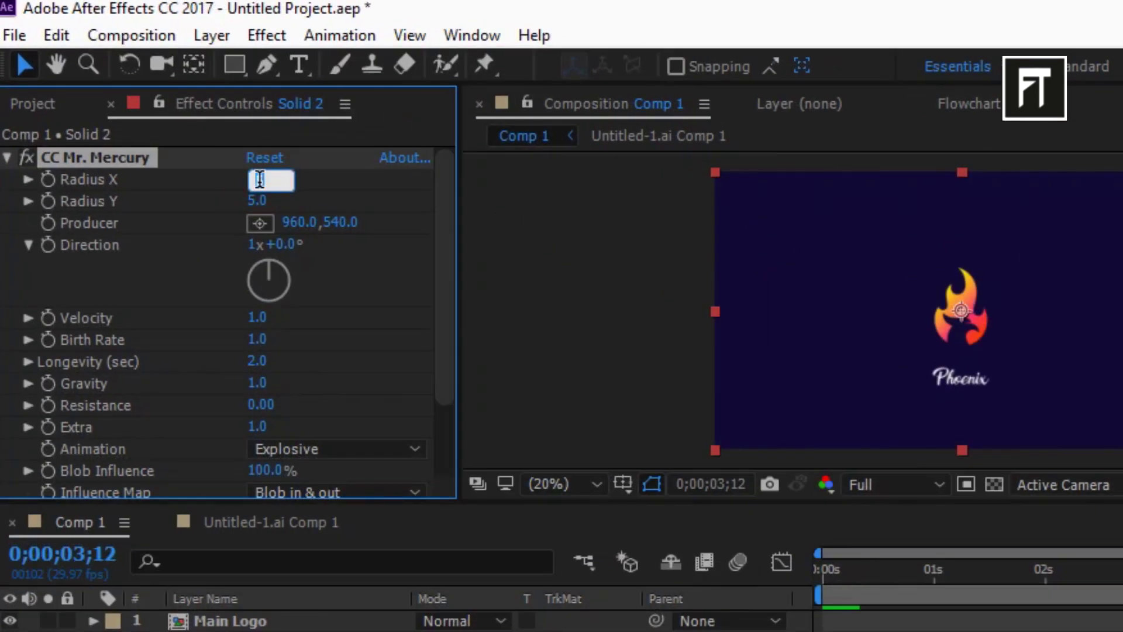
{"action": "type", "text": "2"}
{"action": "key", "text": "Return"}
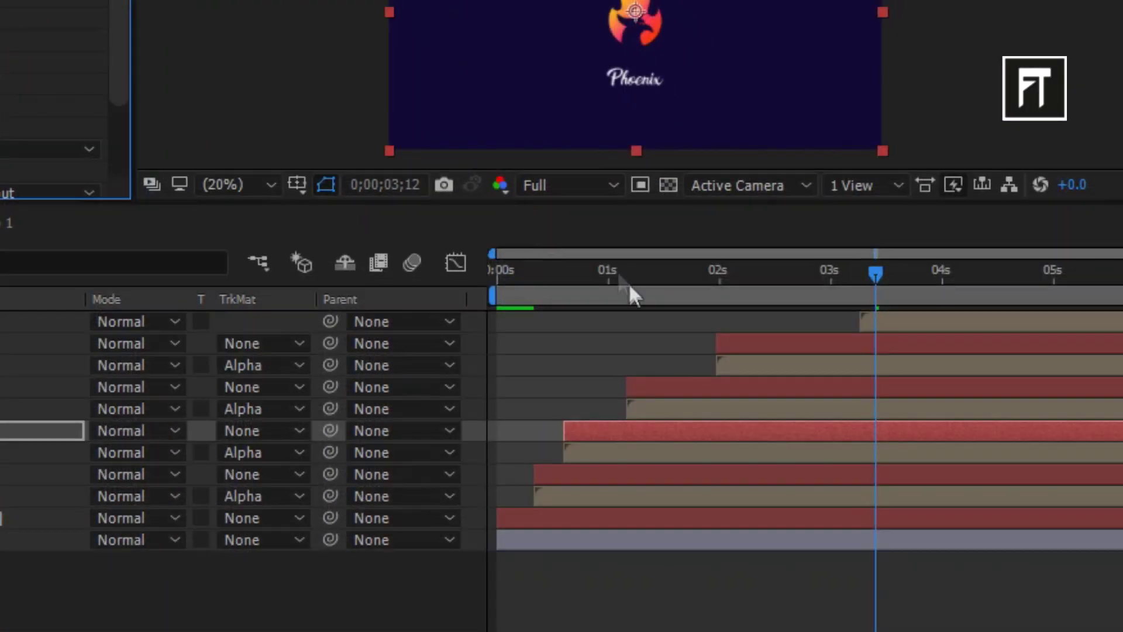
Start keyframing Producer on Solid 2 at 0;00;00;18 with the position 952.0, 792.0.
{"action": "left_click_drag", "start_coordinate": [757, 427], "coordinate": [728, 430]}
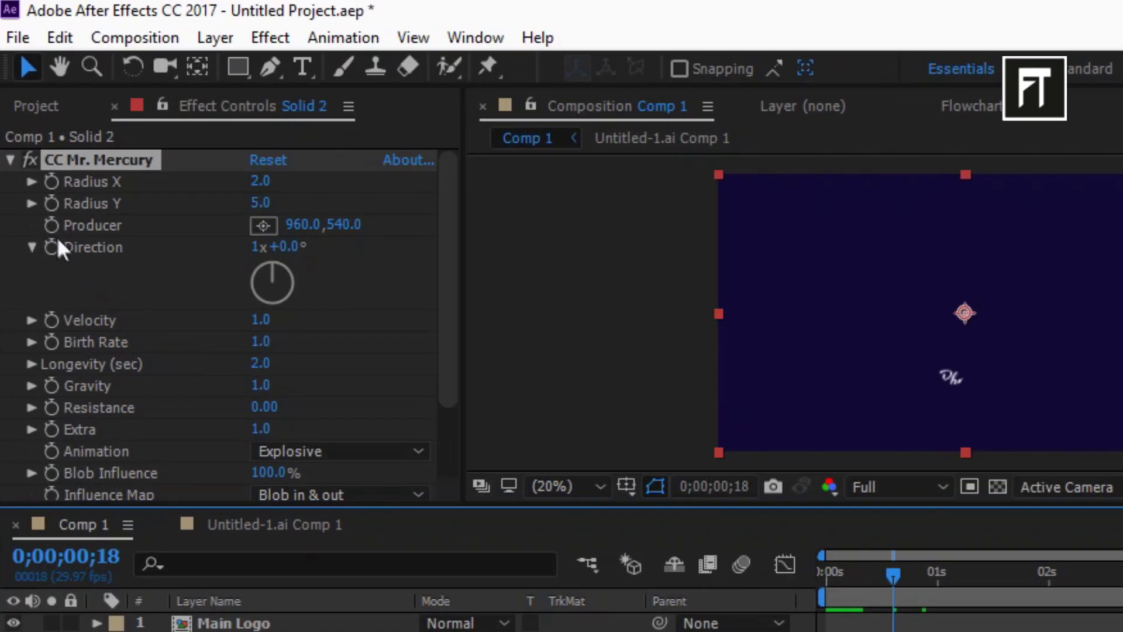
{"action": "left_click", "coordinate": [52, 226]}
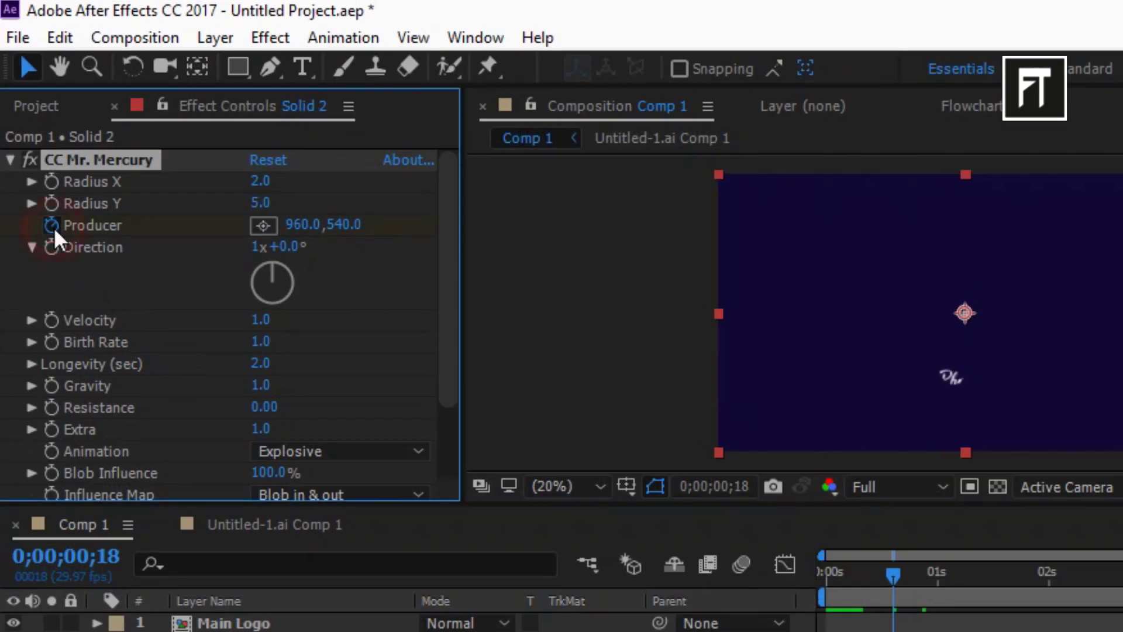
{"action": "left_click", "coordinate": [303, 226]}
{"action": "type", "text": "952"}
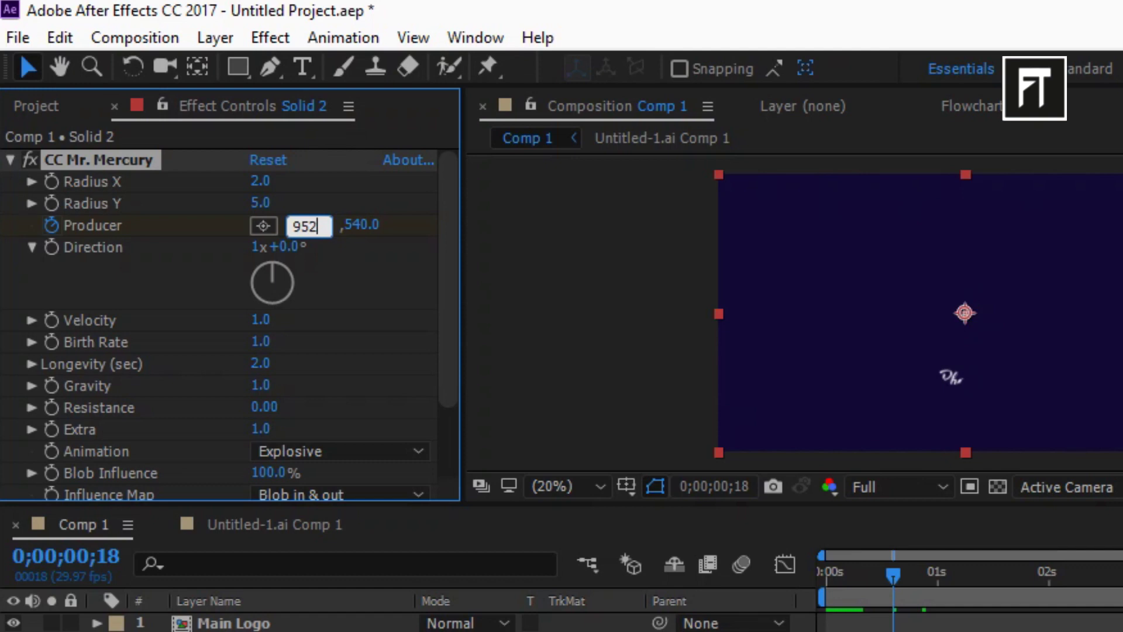
{"action": "key", "text": "Return"}
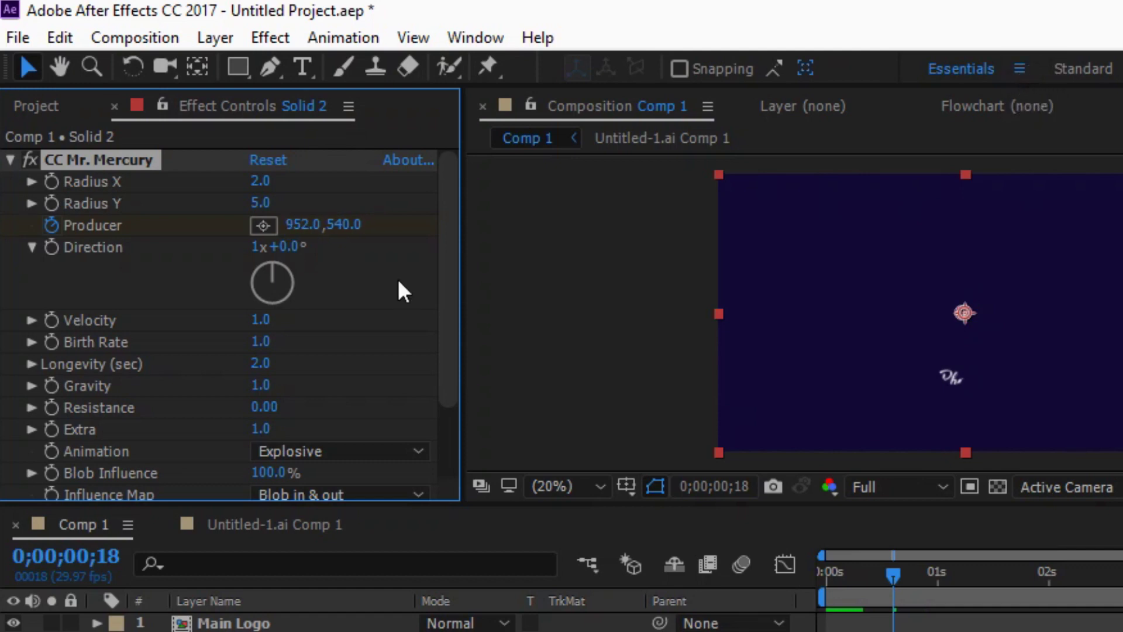
{"action": "left_click", "coordinate": [352, 226]}
{"action": "type", "text": "792"}
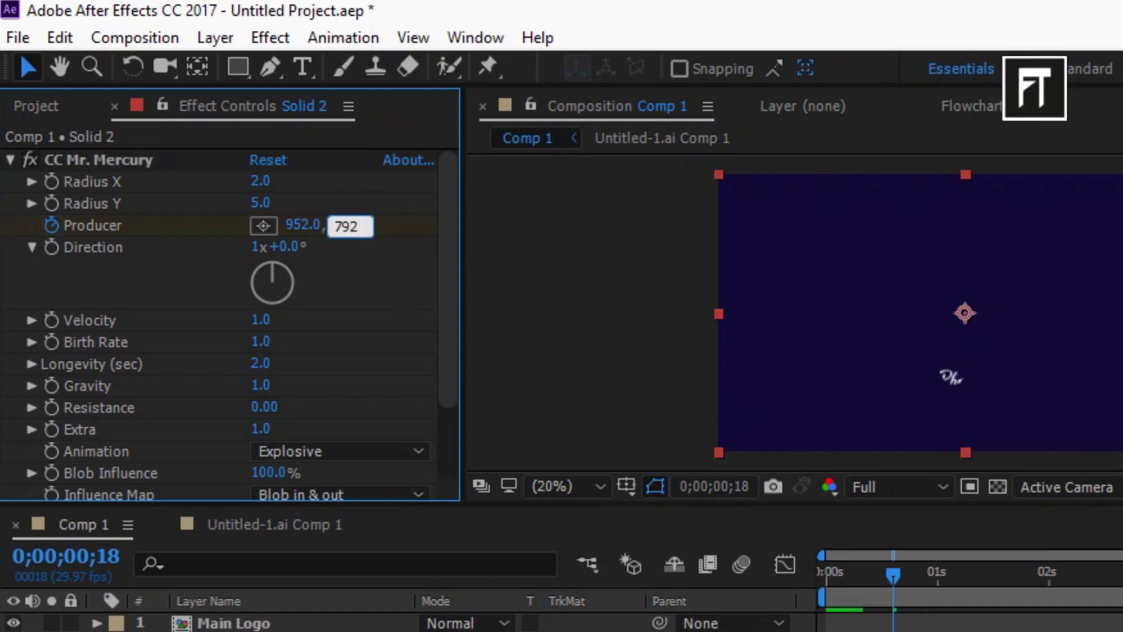
{"action": "key", "text": "Return"}
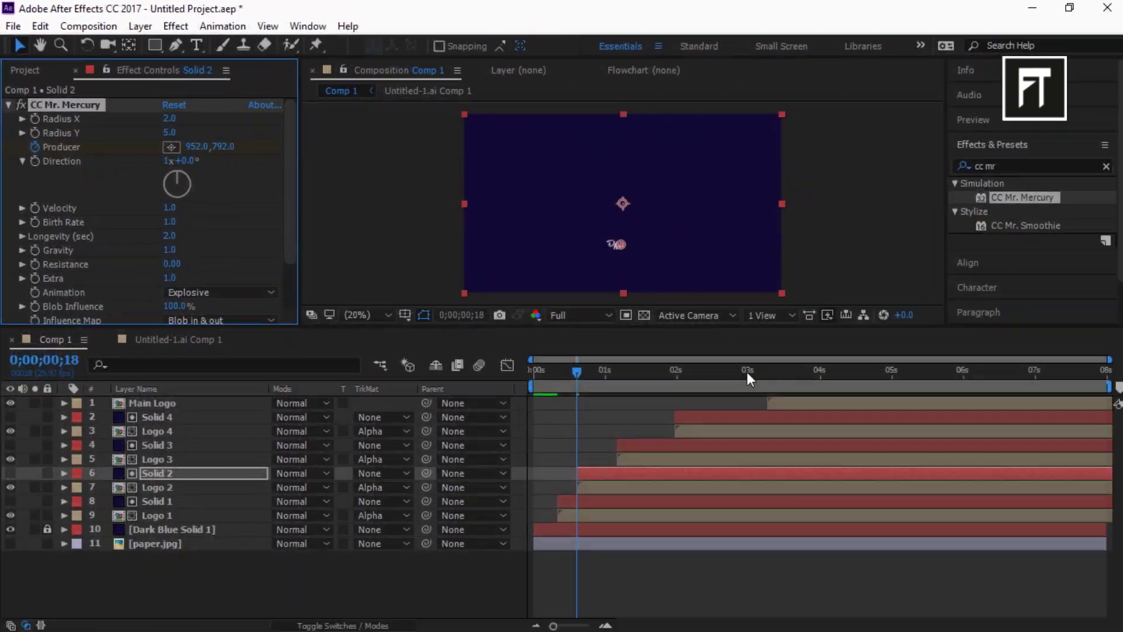
Add a Producer keyframe of 1008.0, 515.0 on Solid 2 at 0;00;03;00, with its keyframed properties revealed.
{"action": "left_click", "coordinate": [749, 371]}
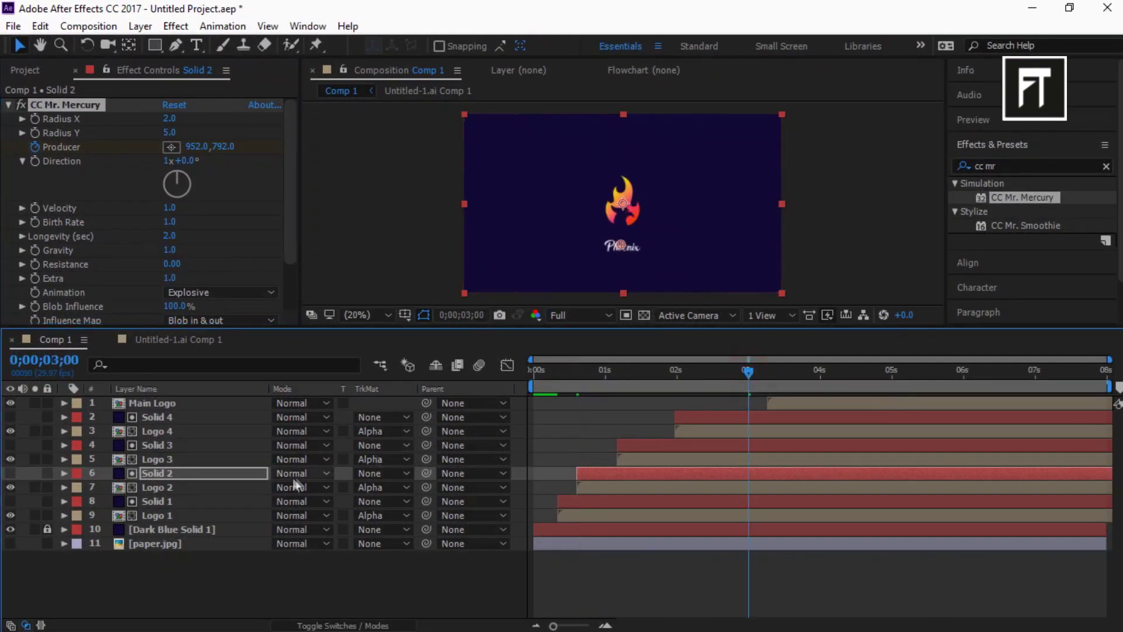
{"action": "left_click", "coordinate": [210, 472]}
{"action": "key", "text": "u"}
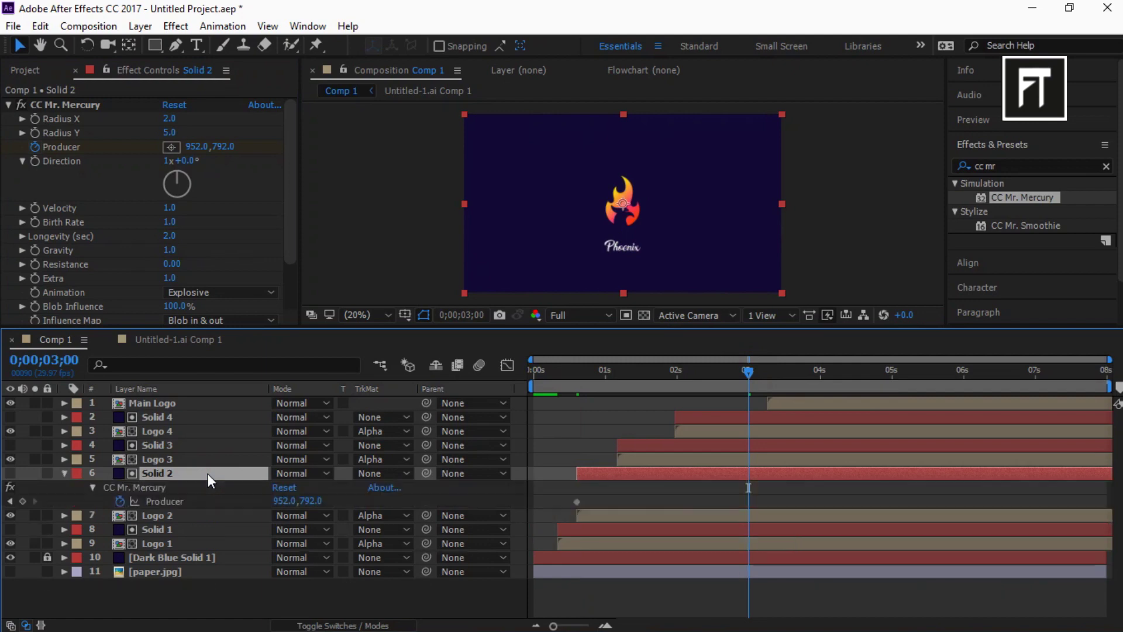
{"action": "left_click", "coordinate": [197, 147]}
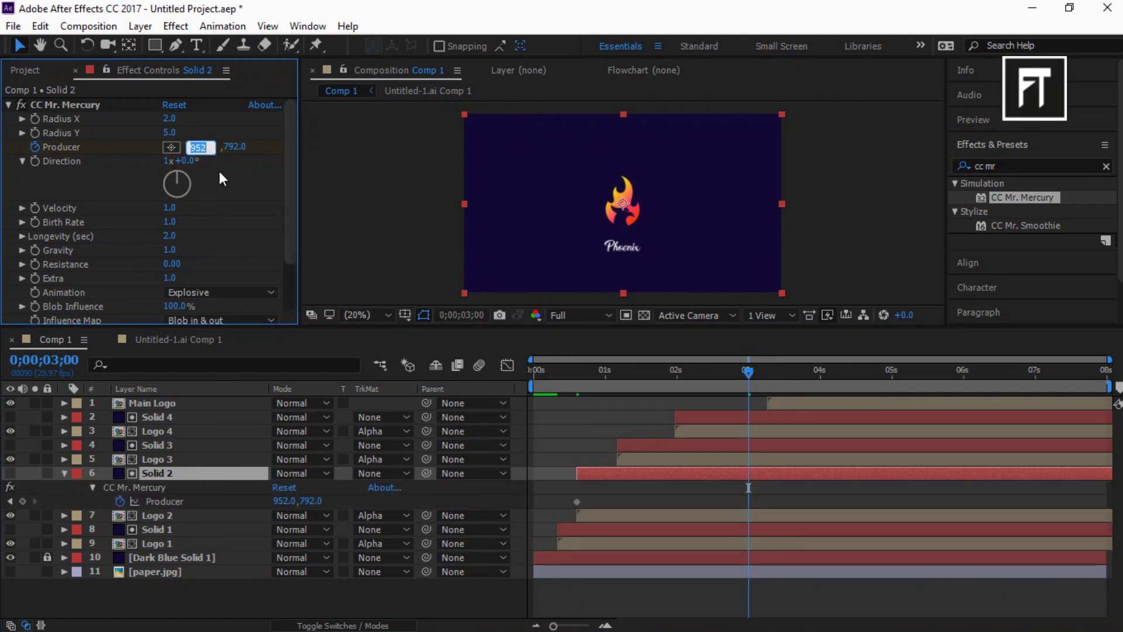
{"action": "key", "text": "Return"}
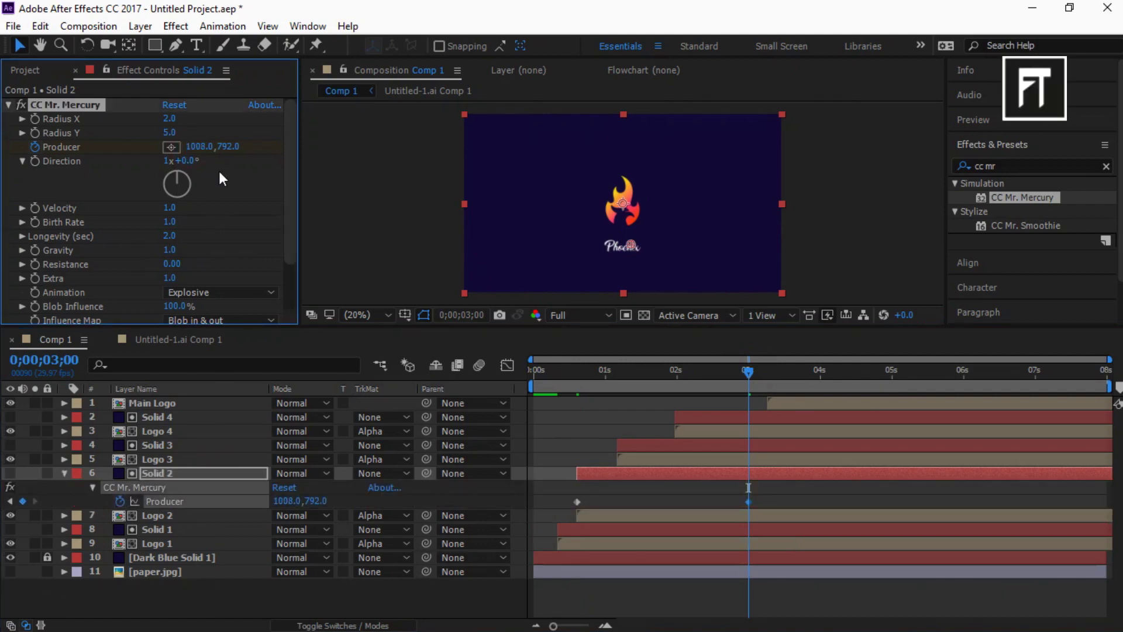
{"action": "left_click", "coordinate": [229, 146]}
{"action": "key", "text": "Return"}
Start keyframing Birth Rate on Solid 2 at 0;00;03;19 and reveal the layer's keyframed properties.
{"action": "left_click_drag", "start_coordinate": [758, 370], "coordinate": [793, 370]}
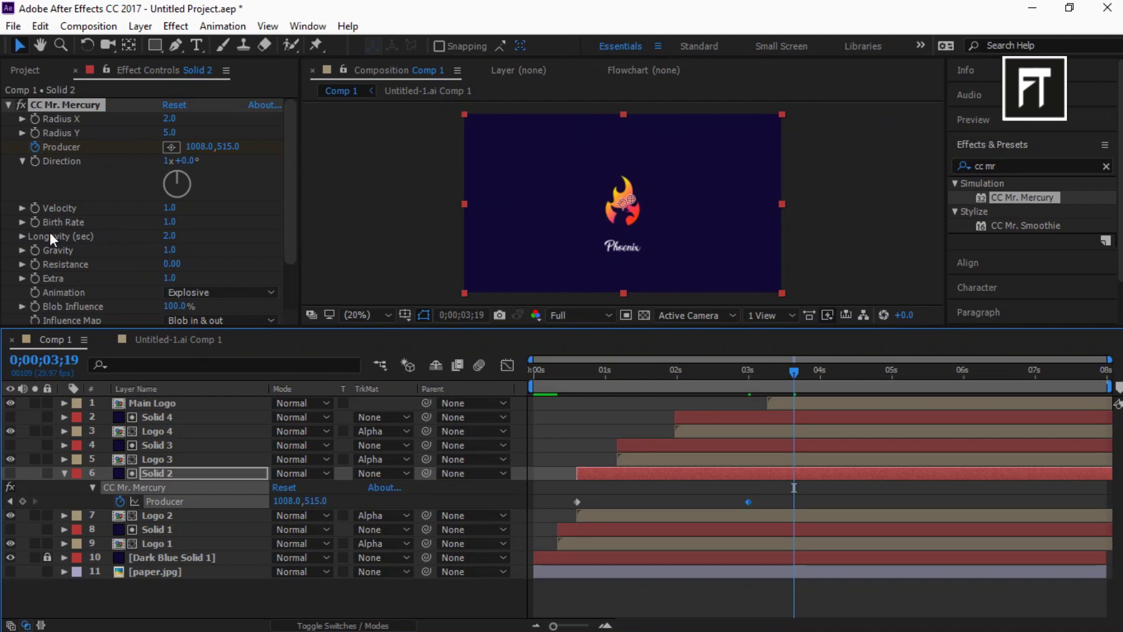
{"action": "left_click", "coordinate": [34, 221]}
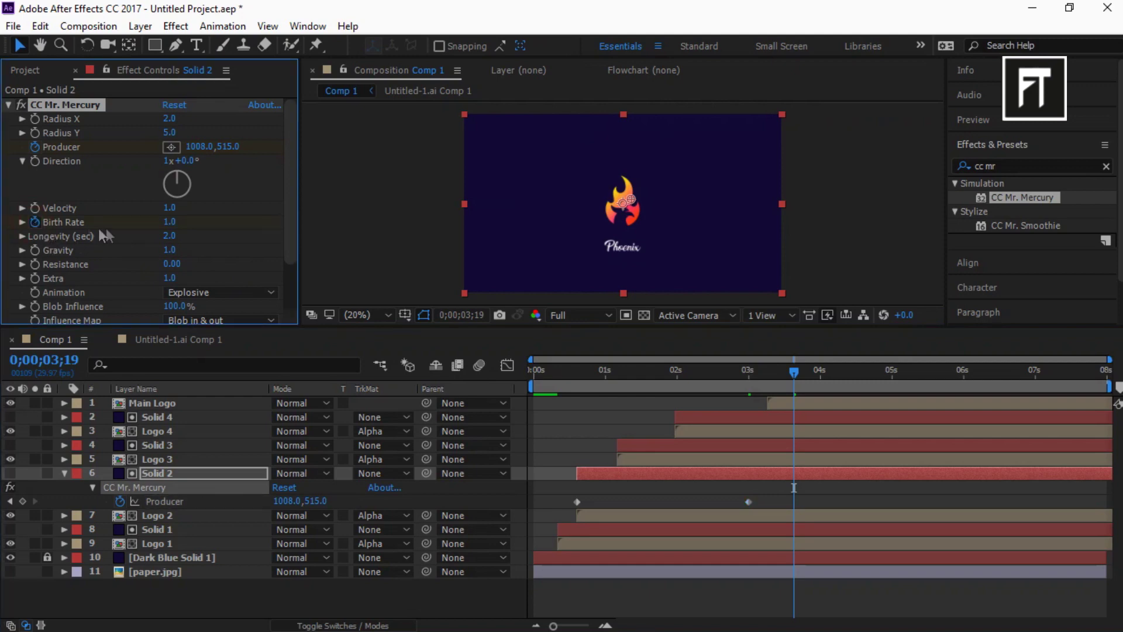
{"action": "left_click", "coordinate": [175, 473]}
{"action": "key", "text": "u"}
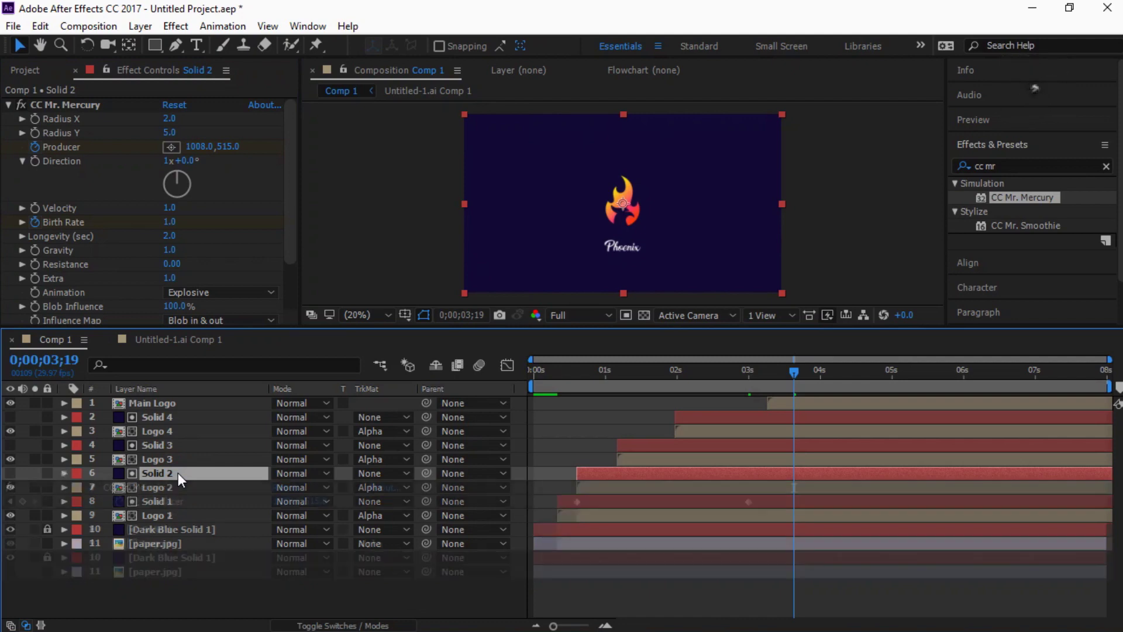
{"action": "key", "text": "u"}
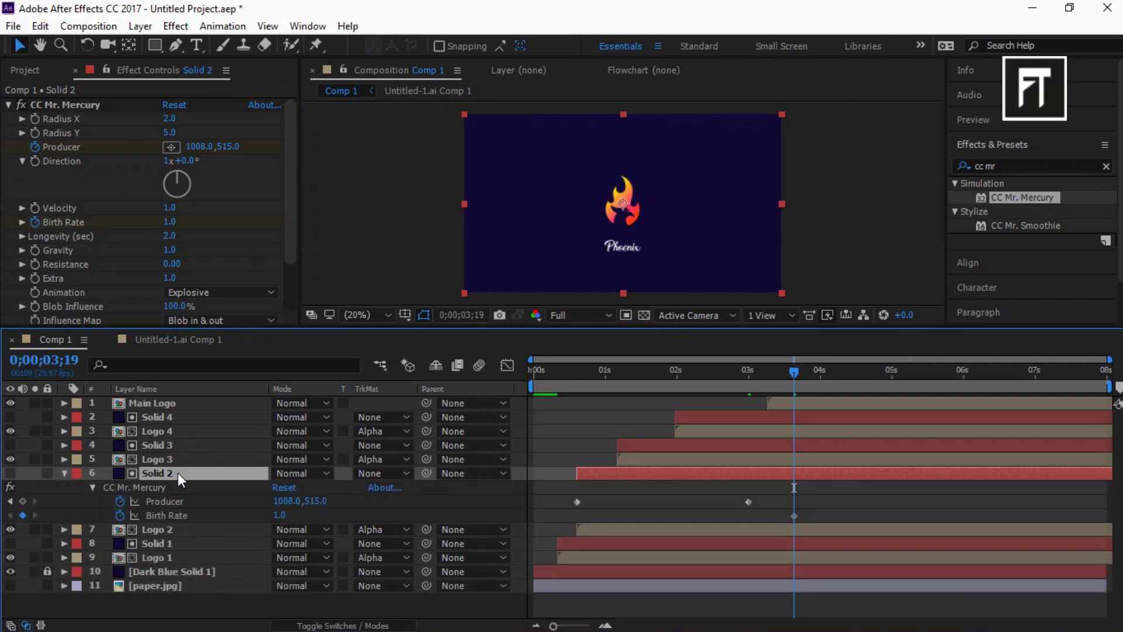
Add a Birth Rate keyframe of 0.0 on Solid 2 at 0;00;04;19.
{"action": "left_click", "coordinate": [849, 374]}
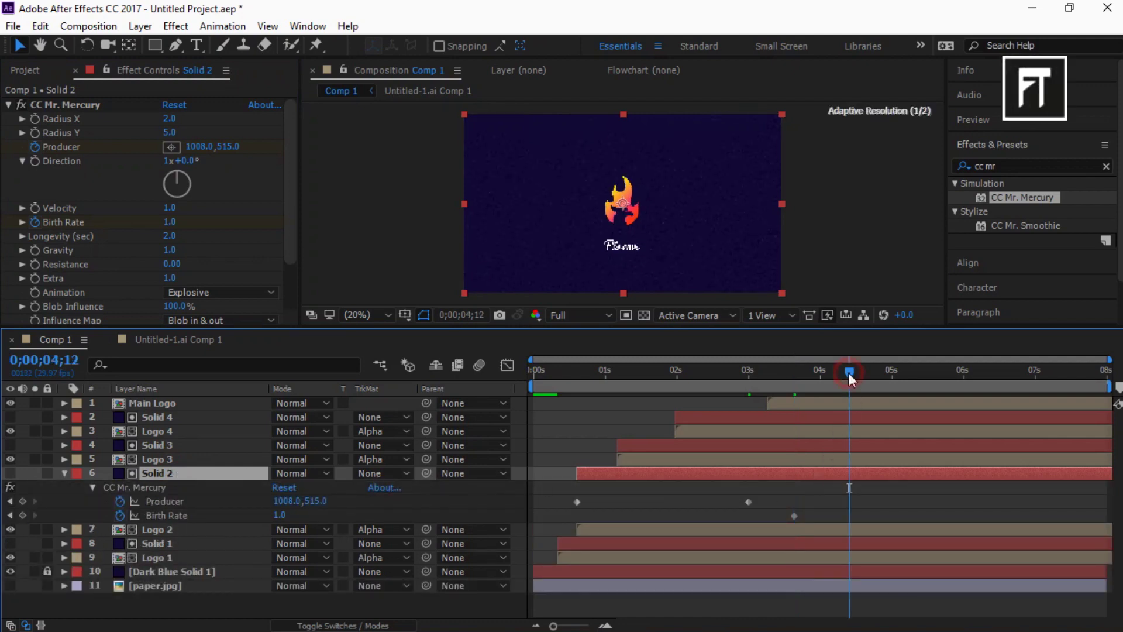
{"action": "left_click_drag", "start_coordinate": [848, 373], "coordinate": [866, 374]}
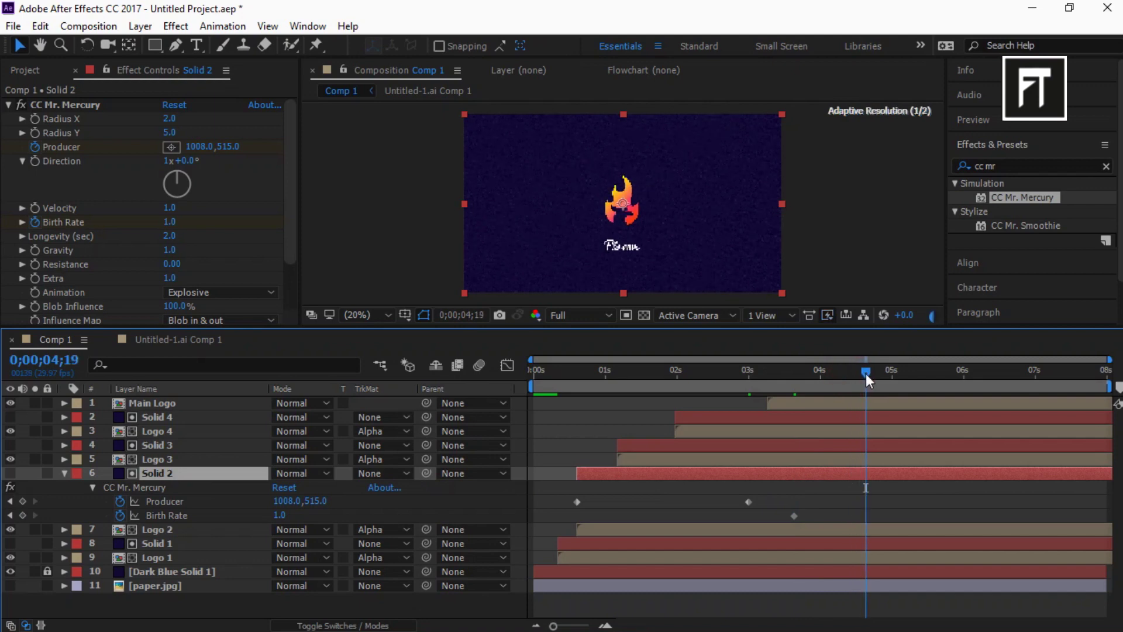
{"action": "left_click", "coordinate": [170, 222]}
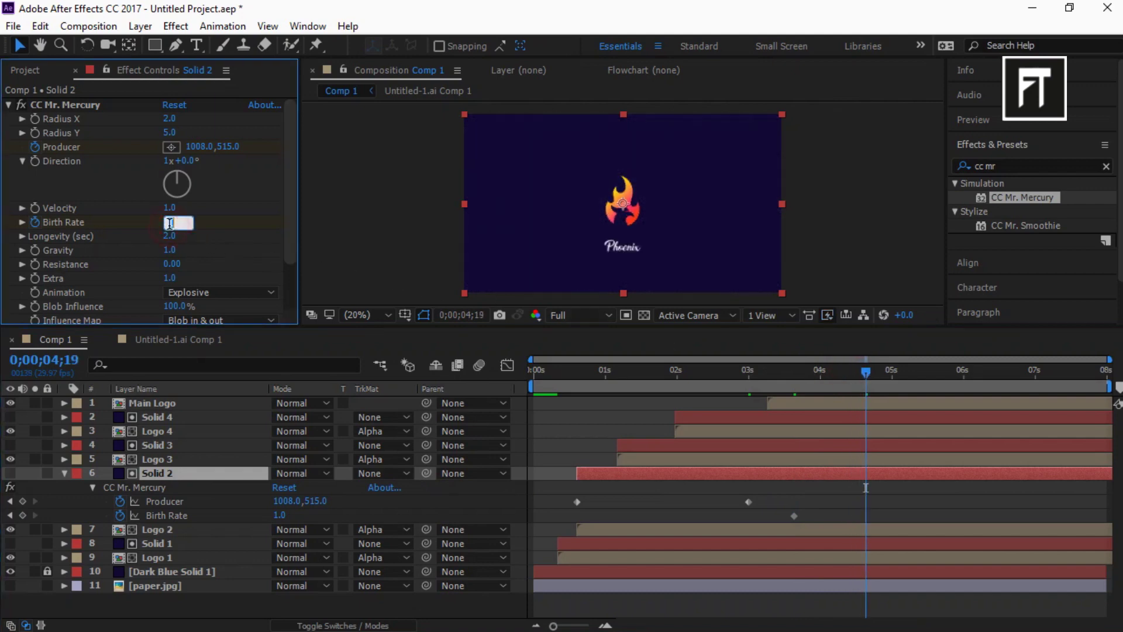
{"action": "type", "text": "0"}
{"action": "key", "text": "Return"}
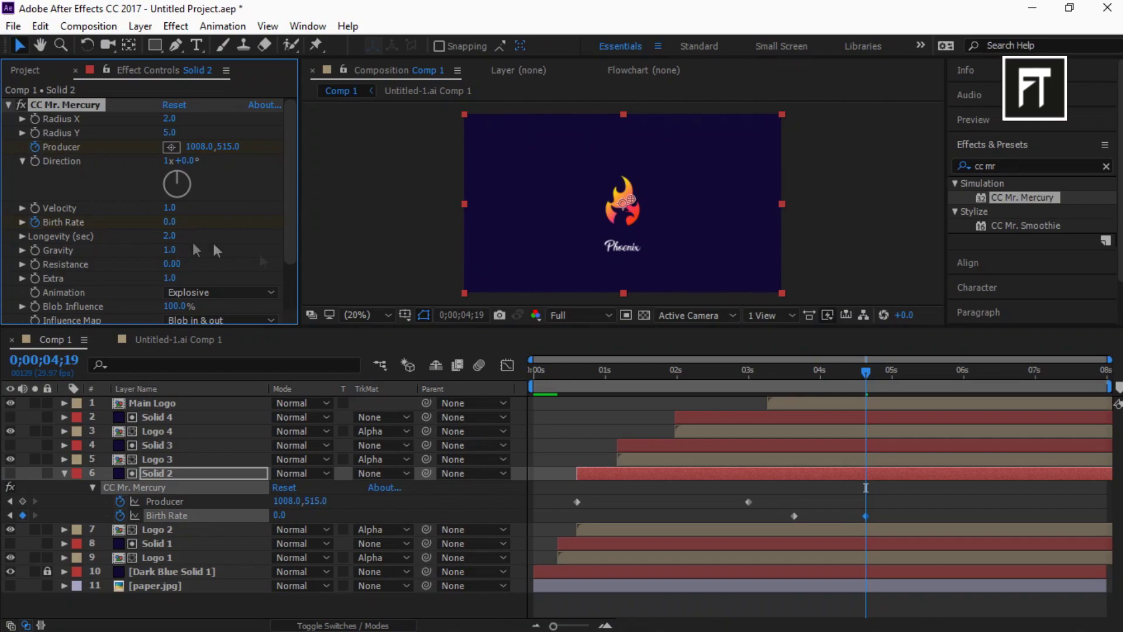
Start keyframing Gravity on Solid 2 at 0;00;01;00 with the value 0.5 and reveal the layer's keyframed properties.
{"action": "left_click", "coordinate": [607, 377]}
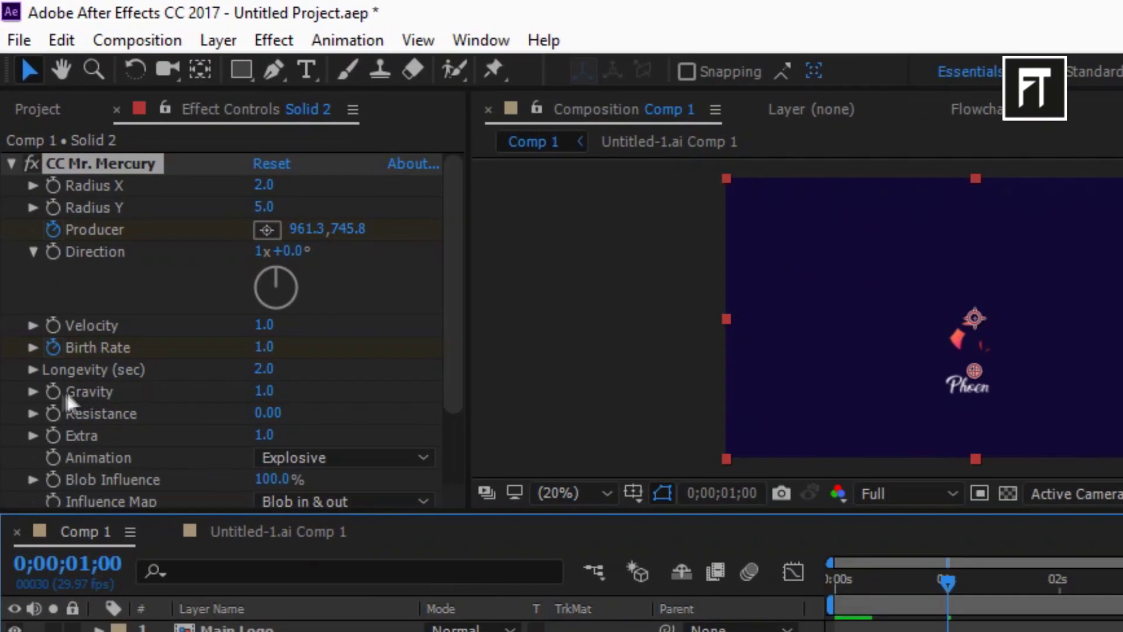
{"action": "left_click", "coordinate": [54, 391]}
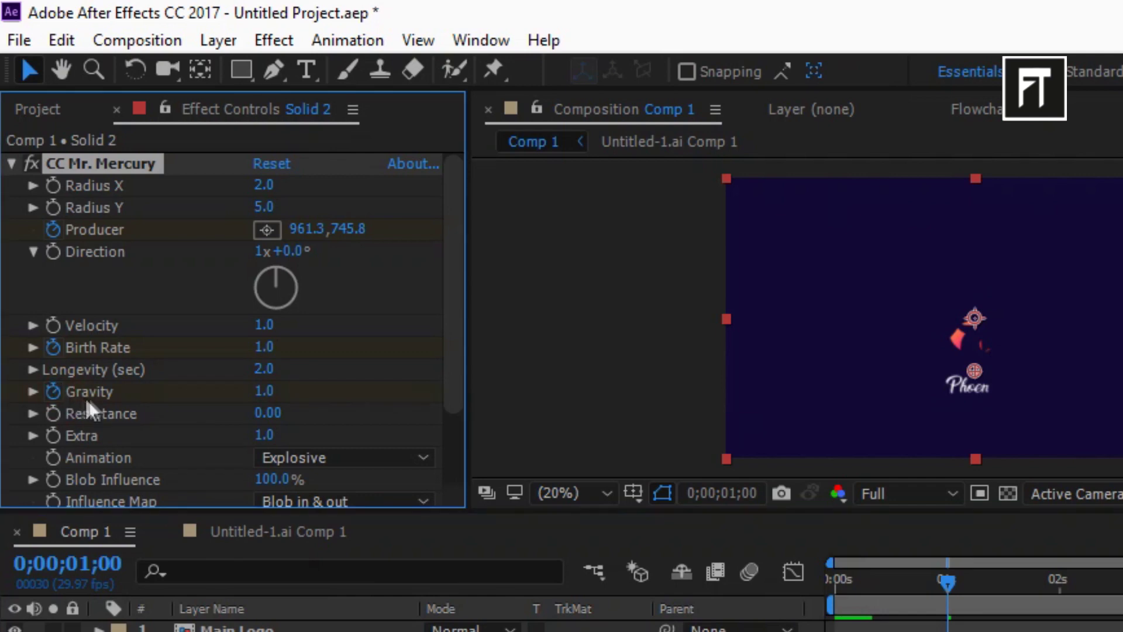
{"action": "left_click", "coordinate": [264, 391]}
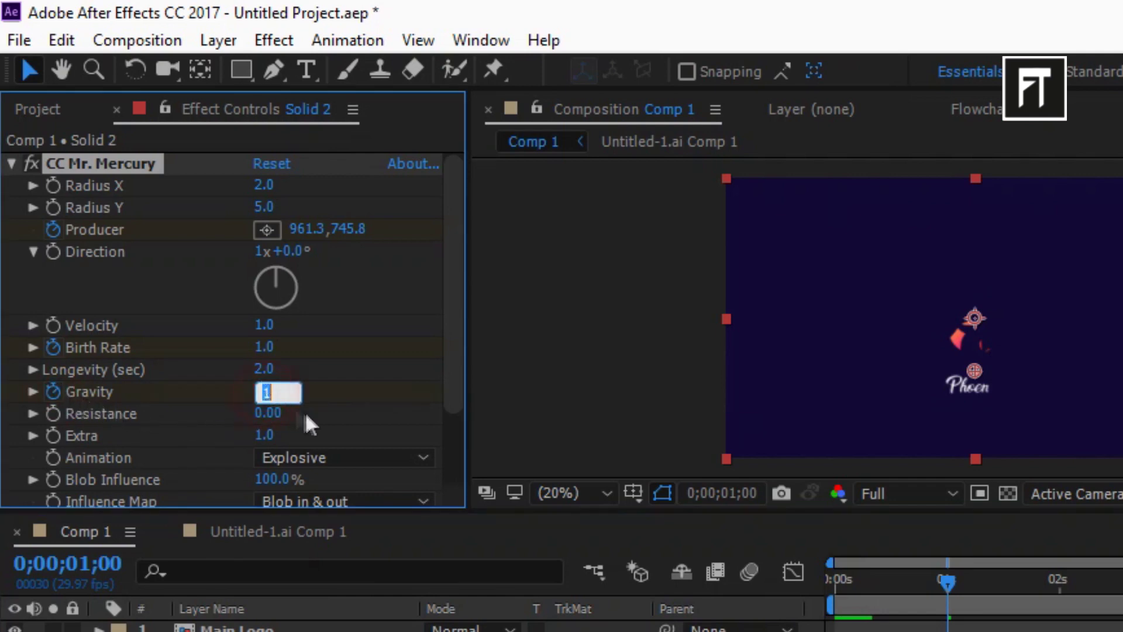
{"action": "type", "text": "0.5"}
{"action": "key", "text": "Return"}
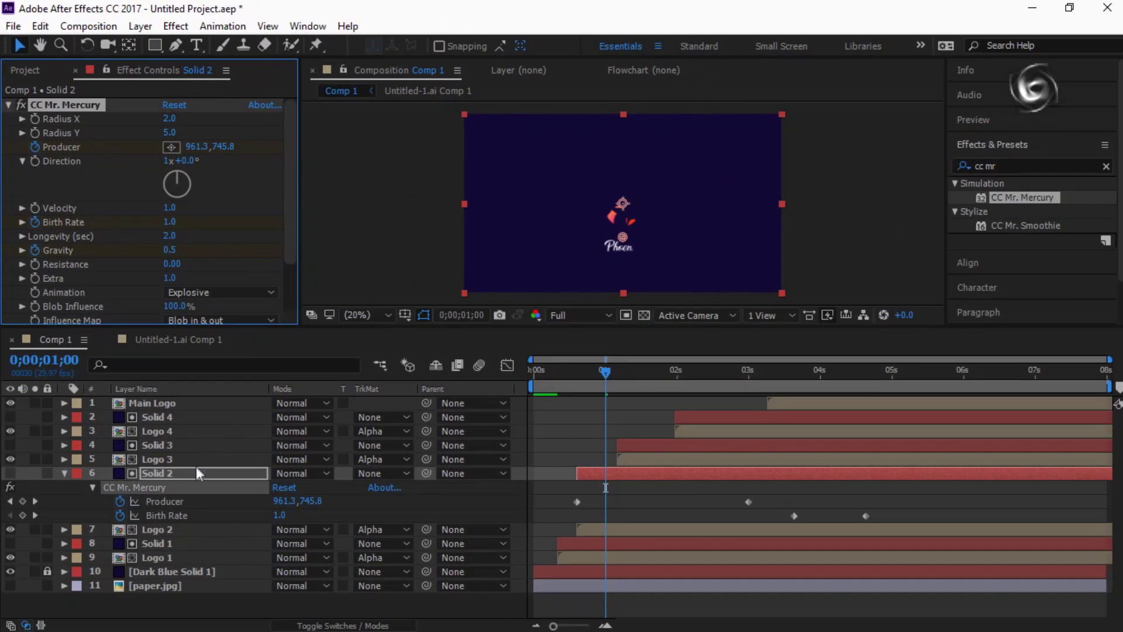
{"action": "left_click", "coordinate": [193, 472]}
{"action": "key", "text": "u"}
{"action": "key", "text": "u"}
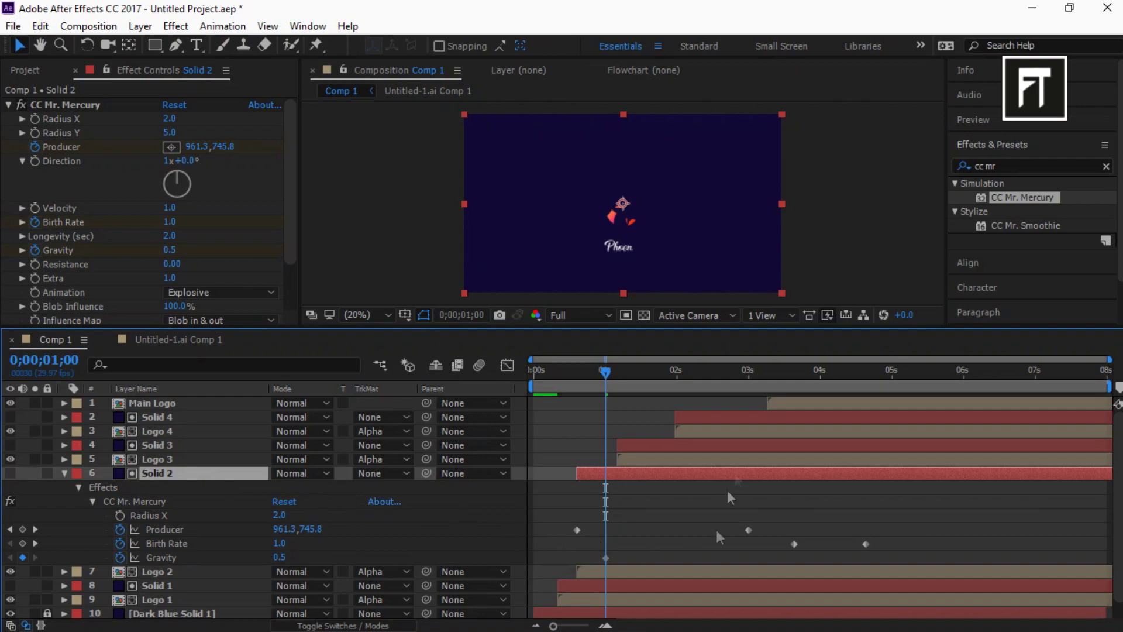
Add a Gravity keyframe of 1.0 on Solid 2 at 0;00;04;03.
{"action": "left_click_drag", "start_coordinate": [822, 367], "coordinate": [830, 370]}
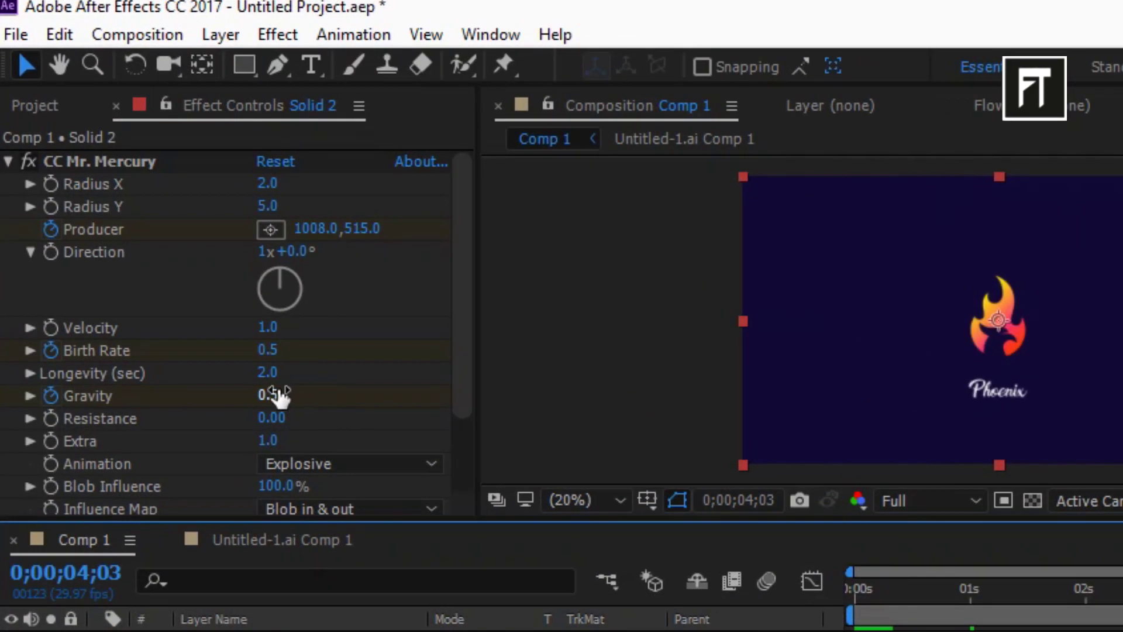
{"action": "left_click", "coordinate": [253, 360]}
{"action": "type", "text": "1"}
{"action": "key", "text": "Return"}
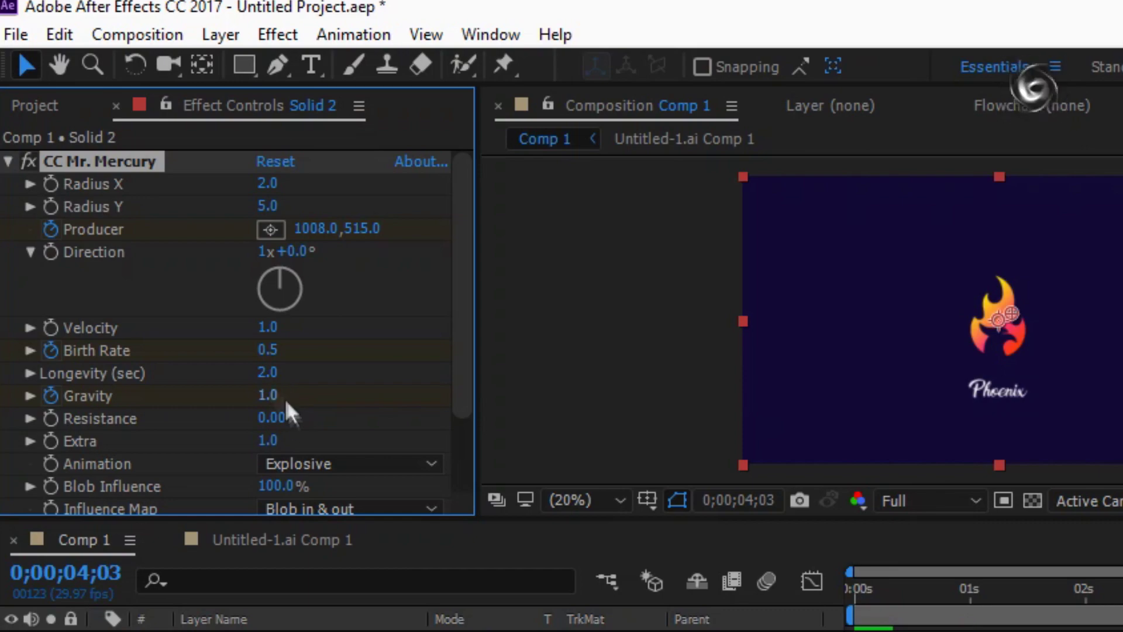
Set the CC Mr. Mercury Resistance on Solid 2 to 1.00.
{"action": "left_click", "coordinate": [270, 418]}
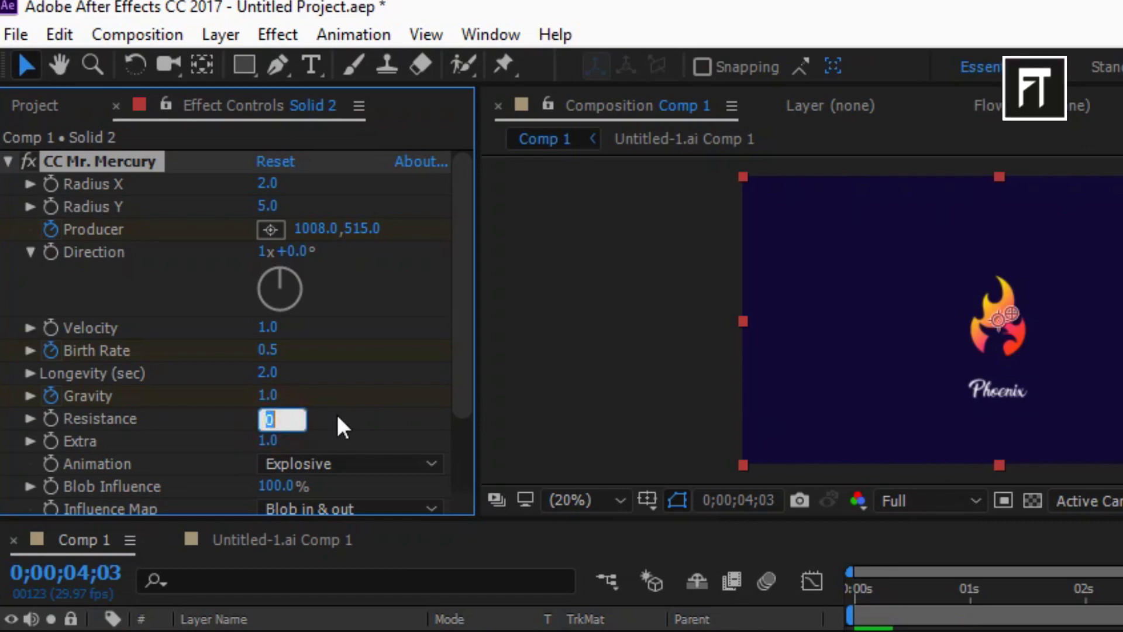
{"action": "type", "text": "1"}
{"action": "key", "text": "Return"}
Start keyframing Blob Birth Size on Solid 2 at 0;00;01;04 with the value 0.30.
{"action": "scroll", "coordinate": [339, 415], "scroll_direction": "down", "scroll_amount": 3}
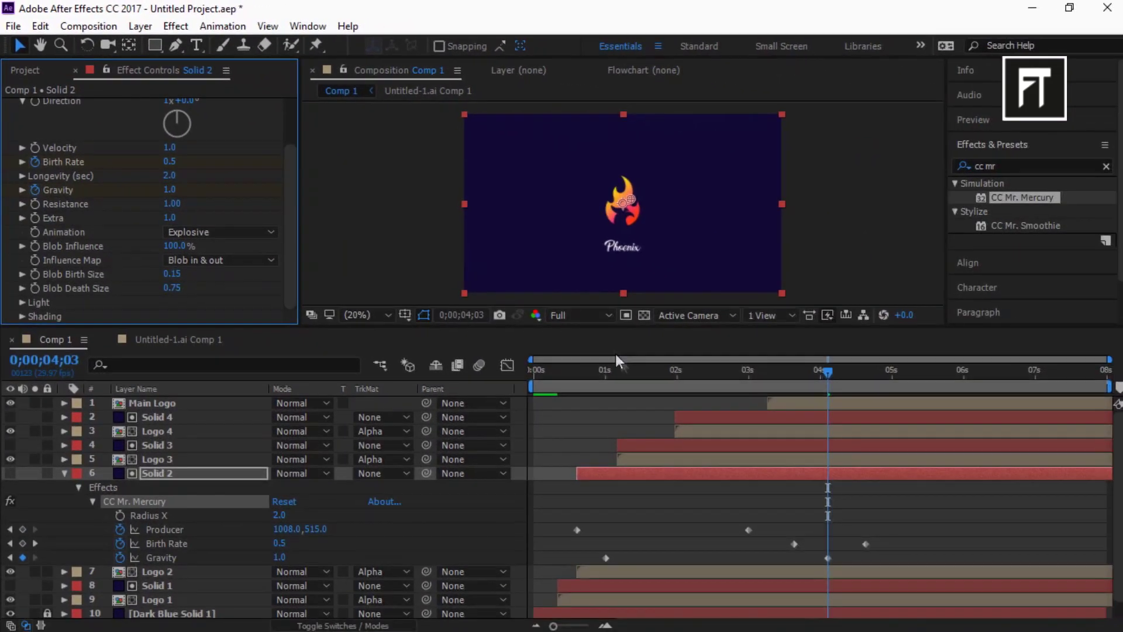
{"action": "left_click", "coordinate": [615, 370]}
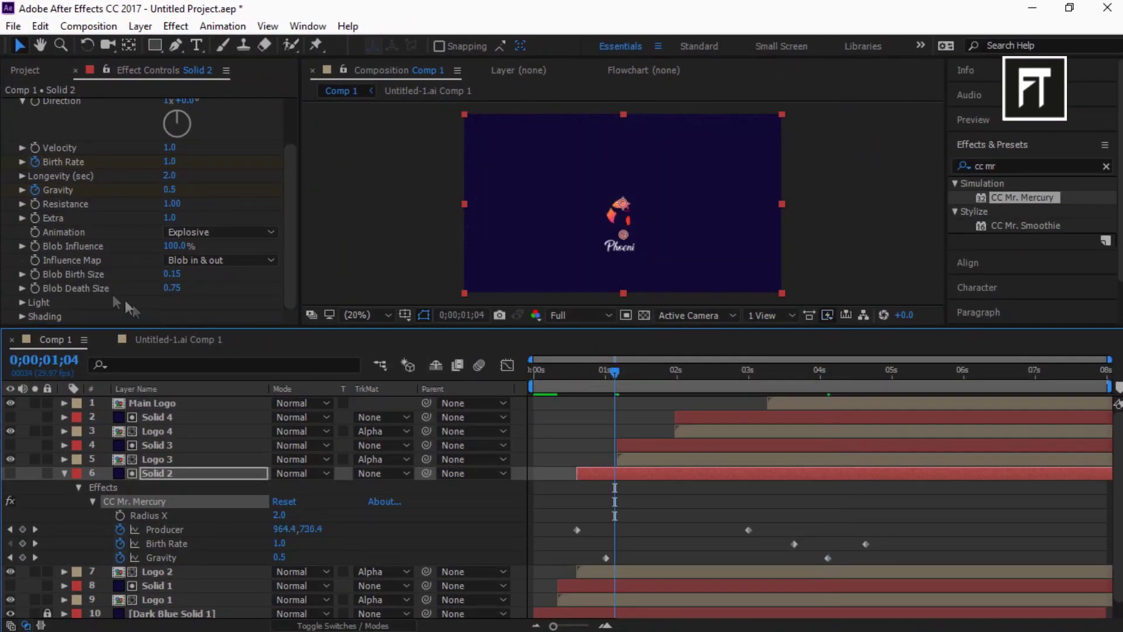
{"action": "left_click", "coordinate": [36, 273]}
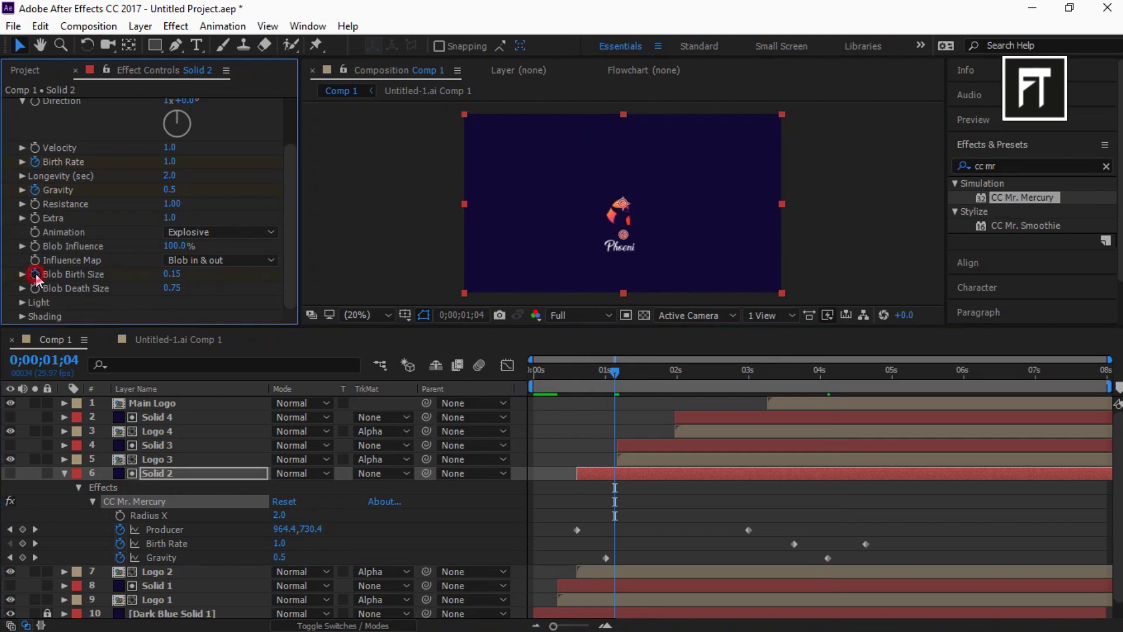
{"action": "left_click", "coordinate": [170, 275]}
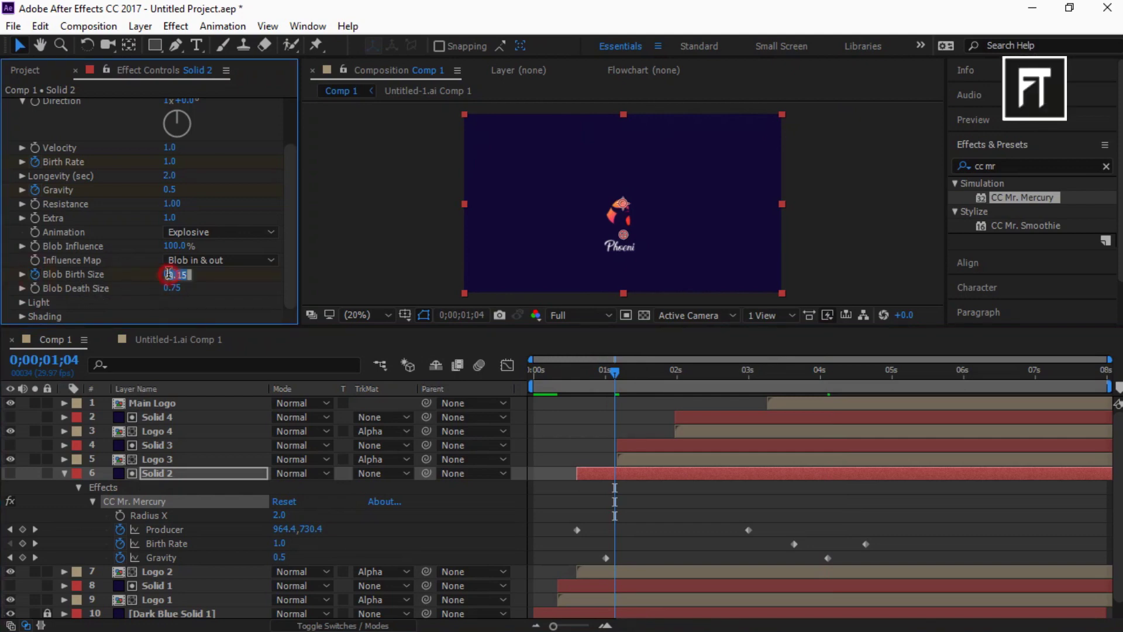
{"action": "type", "text": "0.30"}
{"action": "key", "text": "Return"}
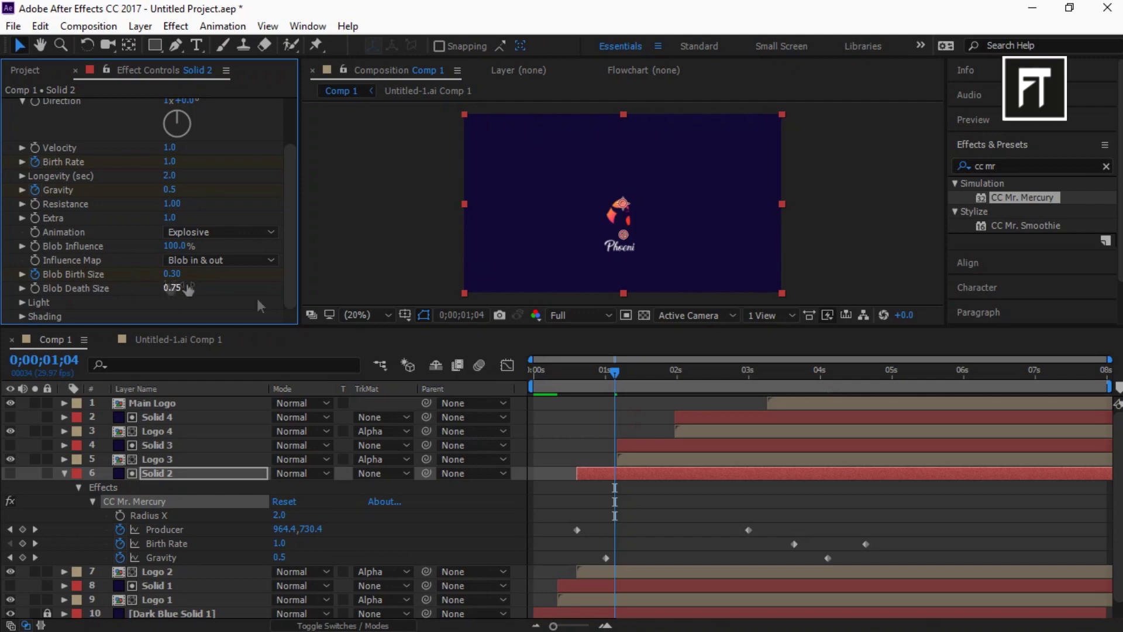
Add a Blob Birth Size keyframe of 0.50 on Solid 2 at 0;00;04;14, with its keyframed properties revealed.
{"action": "left_click", "coordinate": [832, 370]}
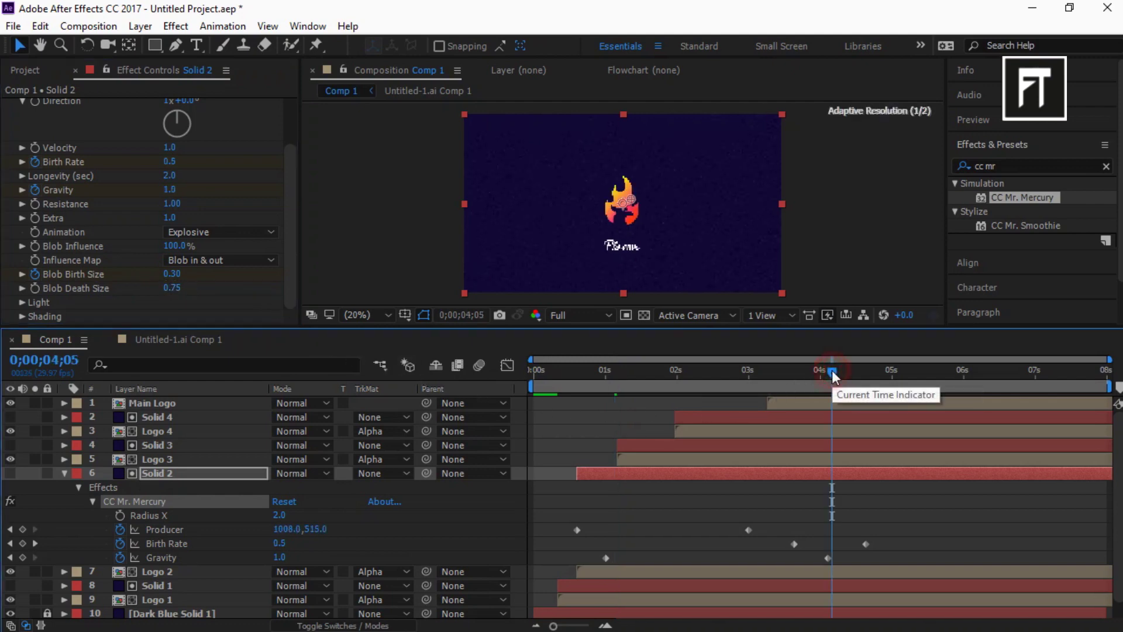
{"action": "left_click_drag", "start_coordinate": [832, 370], "coordinate": [853, 373]}
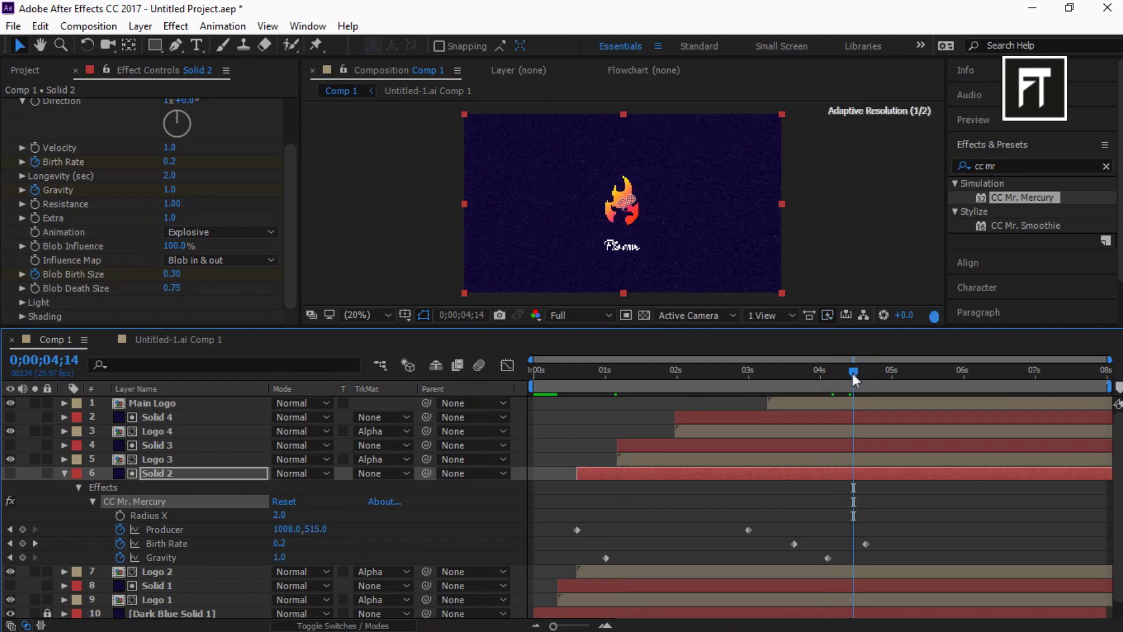
{"action": "left_click", "coordinate": [216, 472]}
{"action": "key", "text": "u"}
{"action": "key", "text": "u"}
{"action": "key", "text": "u"}
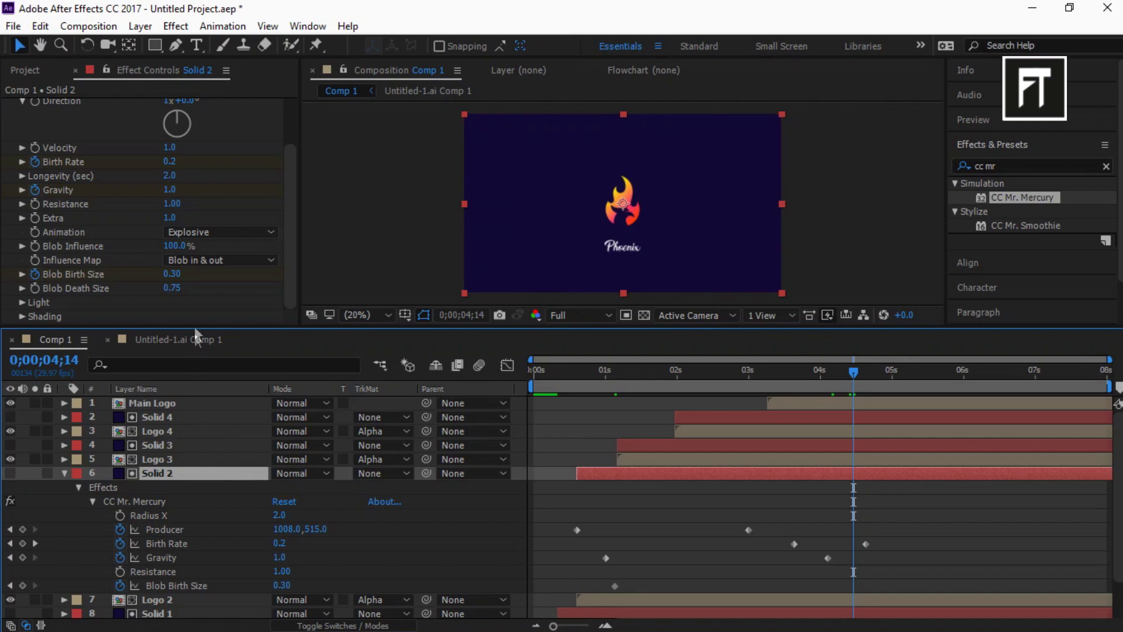
{"action": "left_click", "coordinate": [175, 275]}
{"action": "type", "text": "0"}
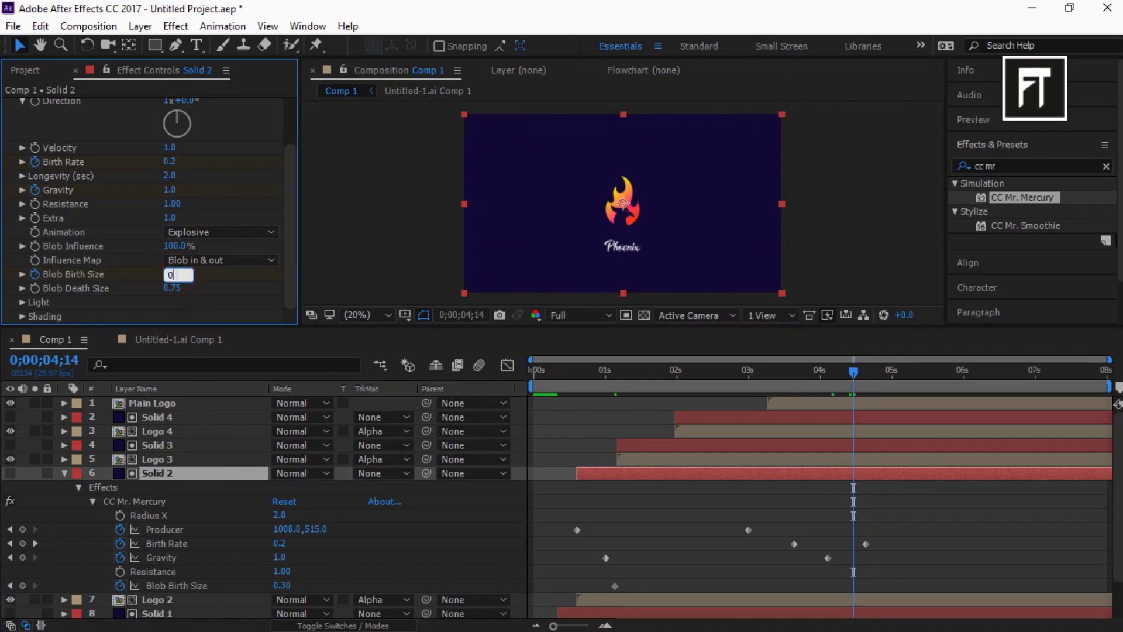
{"action": "type", "text": ".50"}
{"action": "key", "text": "Return"}
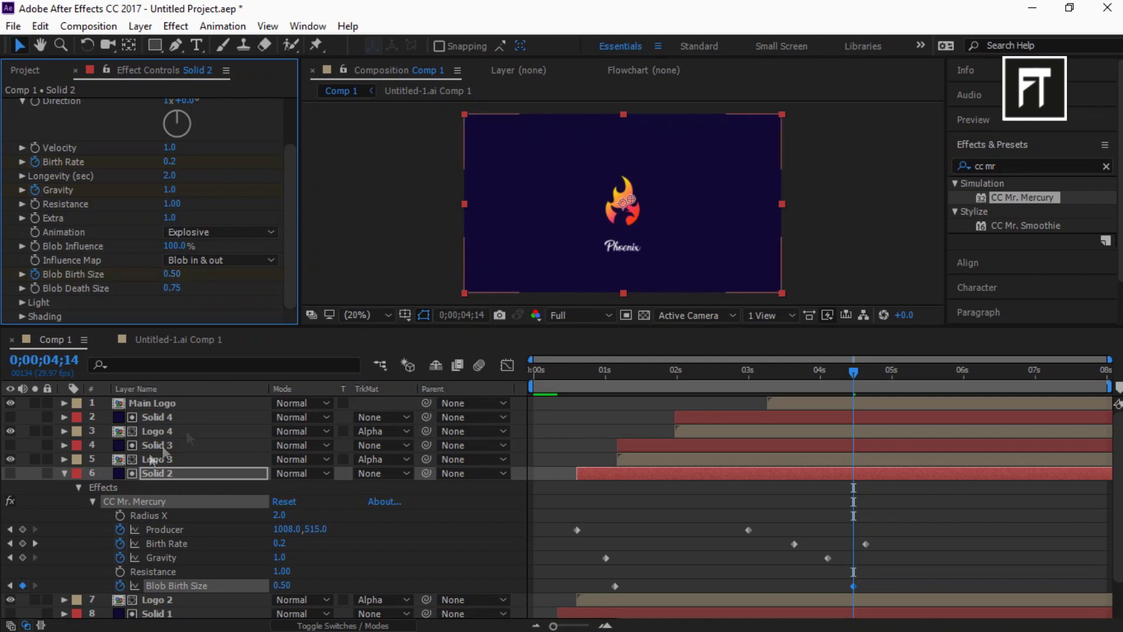
Collapse Solid 2 and apply the CC Mr. Mercury effect to Solid 3.
{"action": "left_click", "coordinate": [62, 474]}
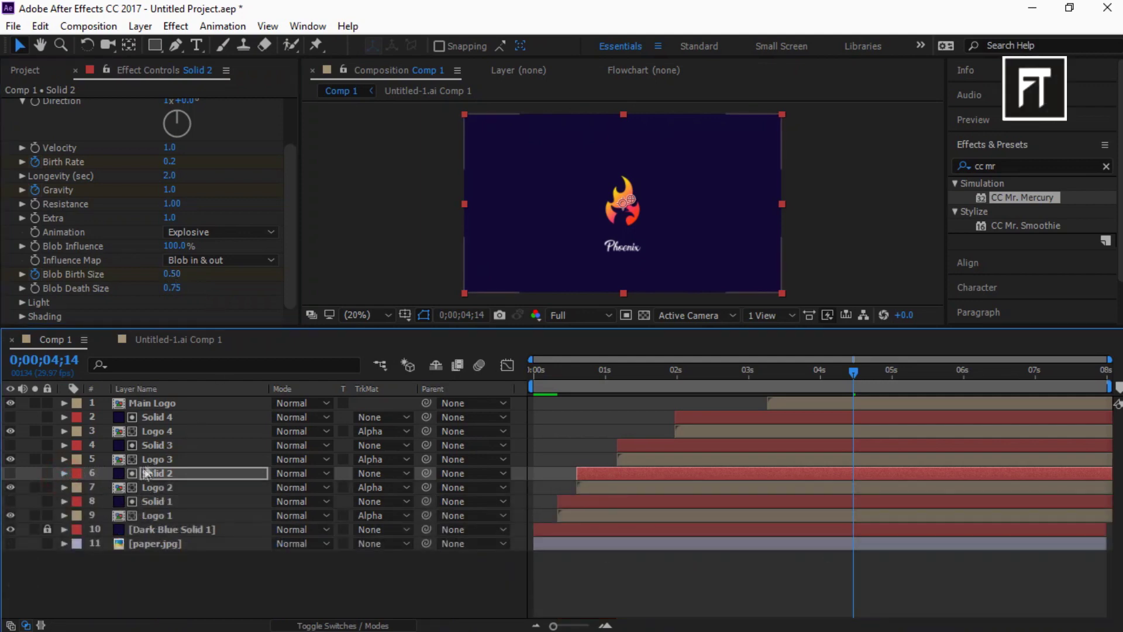
{"action": "left_click", "coordinate": [159, 445]}
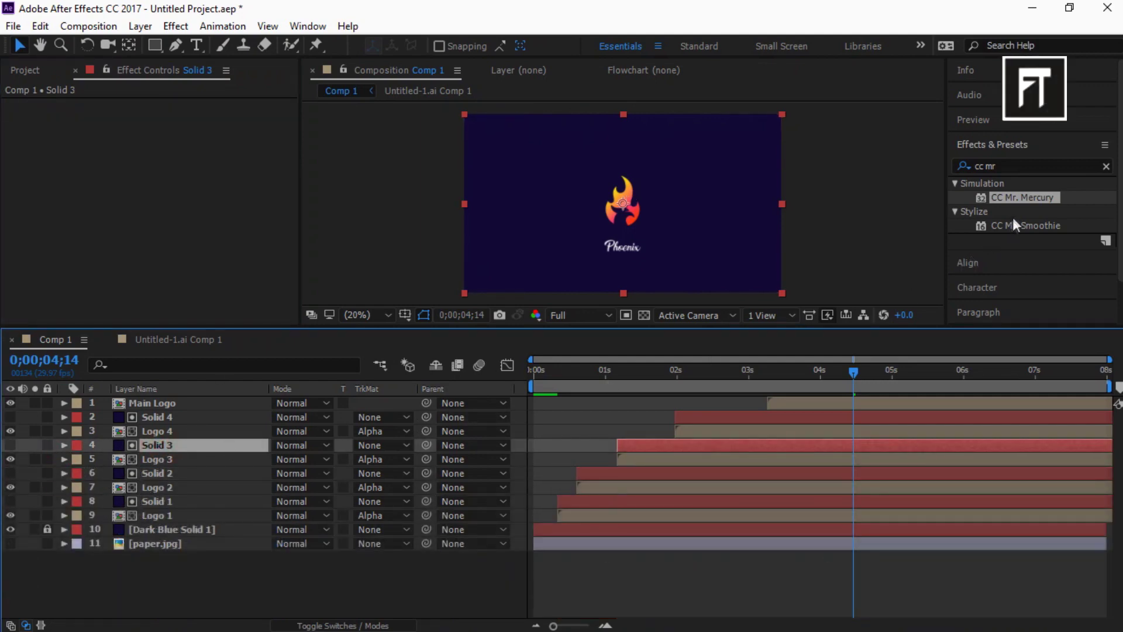
{"action": "left_click_drag", "start_coordinate": [1025, 198], "coordinate": [231, 444]}
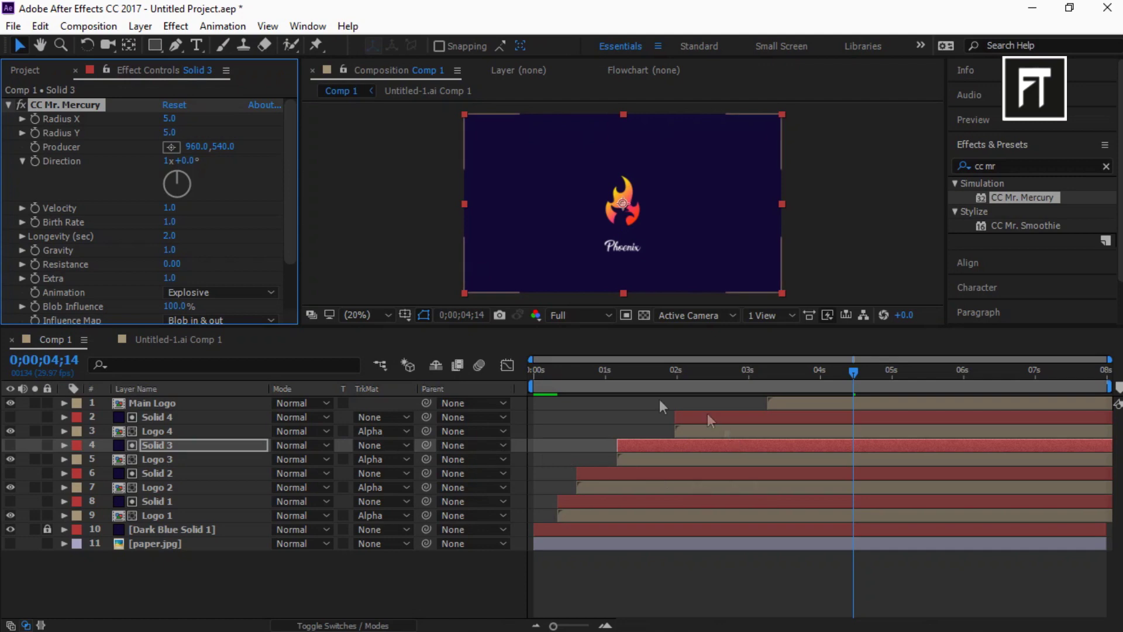
Start keyframing Radius X on Solid 3 at 0;00;01;05 with the value 10.0.
{"action": "left_click", "coordinate": [618, 373]}
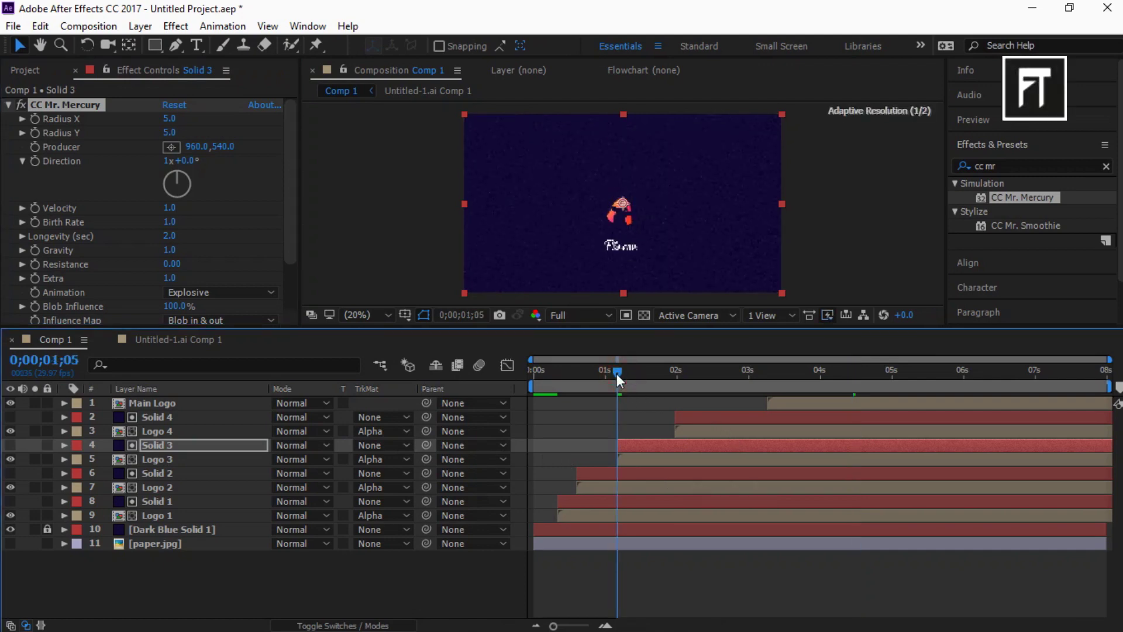
{"action": "left_click", "coordinate": [35, 120]}
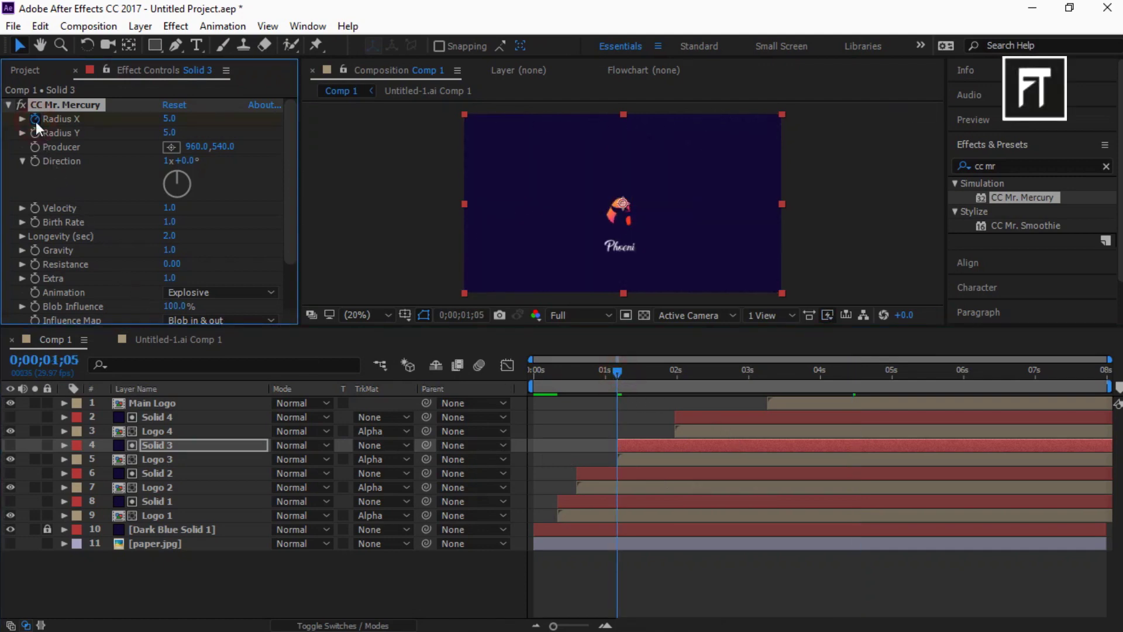
{"action": "left_click", "coordinate": [173, 118]}
{"action": "type", "text": "10"}
{"action": "key", "text": "Return"}
Add a Radius X keyframe of 40.0 on Solid 3 at 0;00;03;11, with its keyframed properties revealed.
{"action": "left_click_drag", "start_coordinate": [757, 372], "coordinate": [777, 373]}
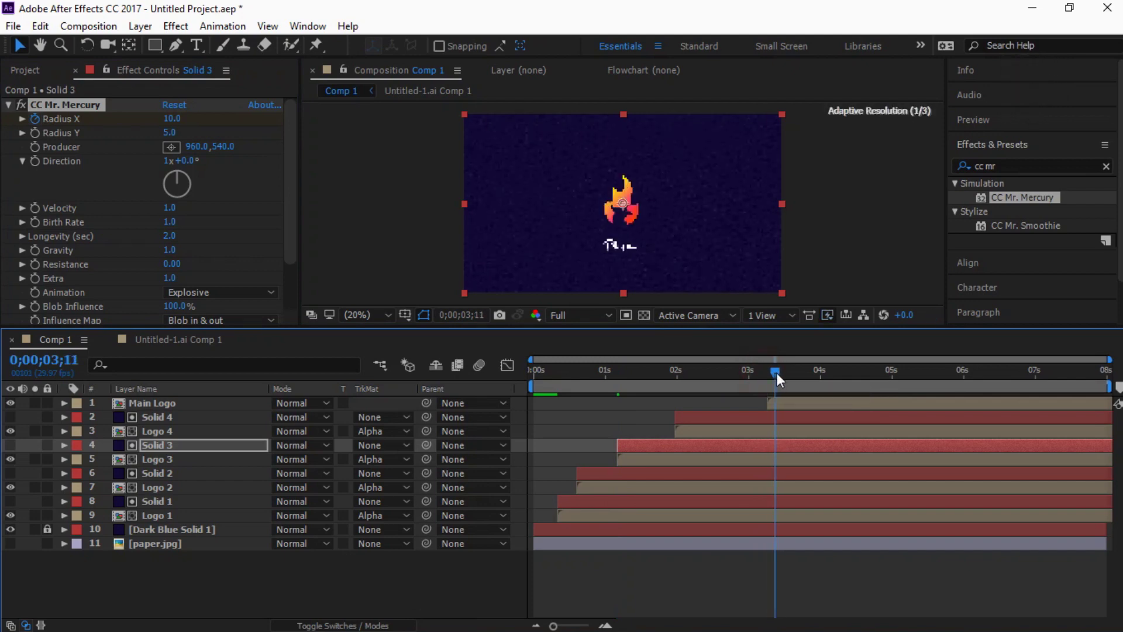
{"action": "left_click", "coordinate": [176, 442]}
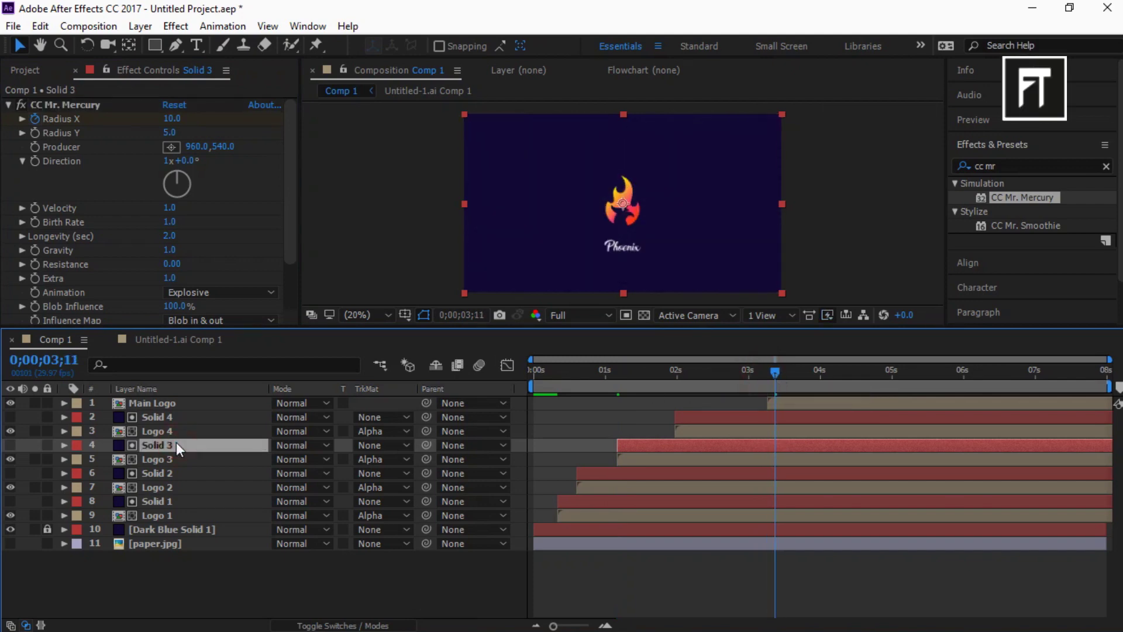
{"action": "key", "text": "u"}
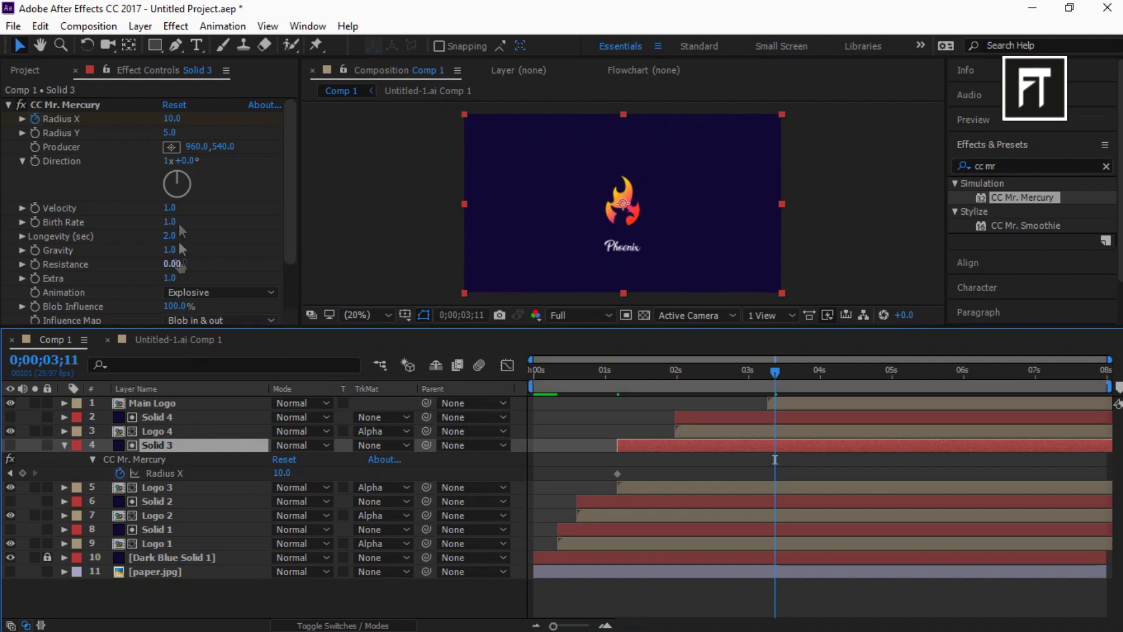
{"action": "left_click", "coordinate": [174, 120]}
{"action": "type", "text": "40"}
{"action": "key", "text": "Return"}
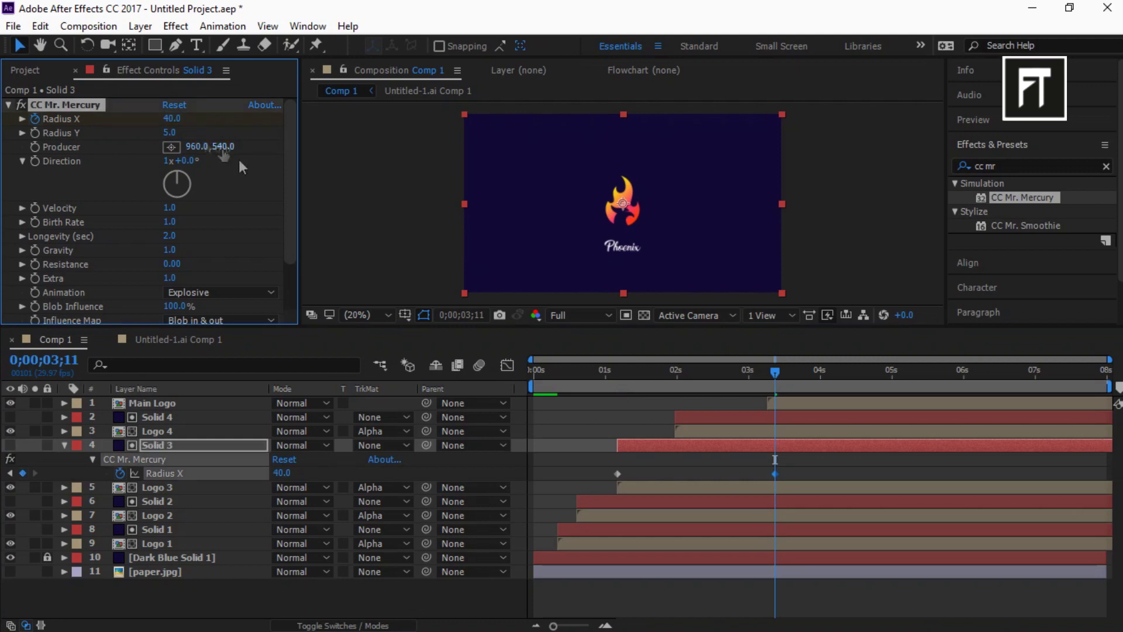
Start keyframing Producer on Solid 3 at 0;00;01;05 with the position 960.0, 755.0.
{"action": "left_click", "coordinate": [618, 370]}
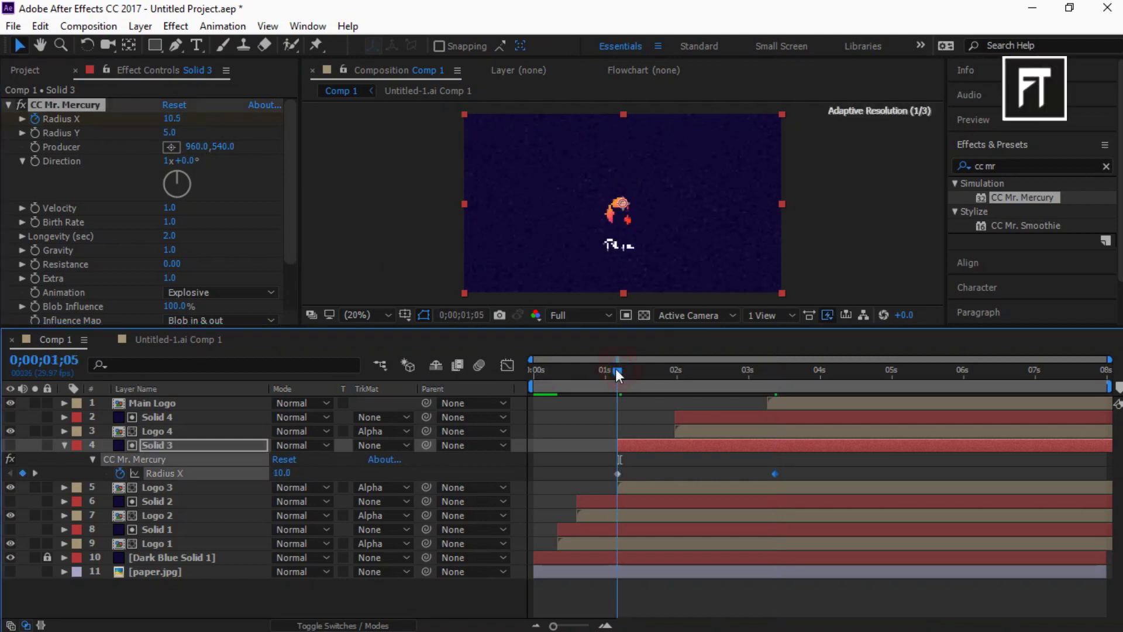
{"action": "left_click", "coordinate": [34, 156]}
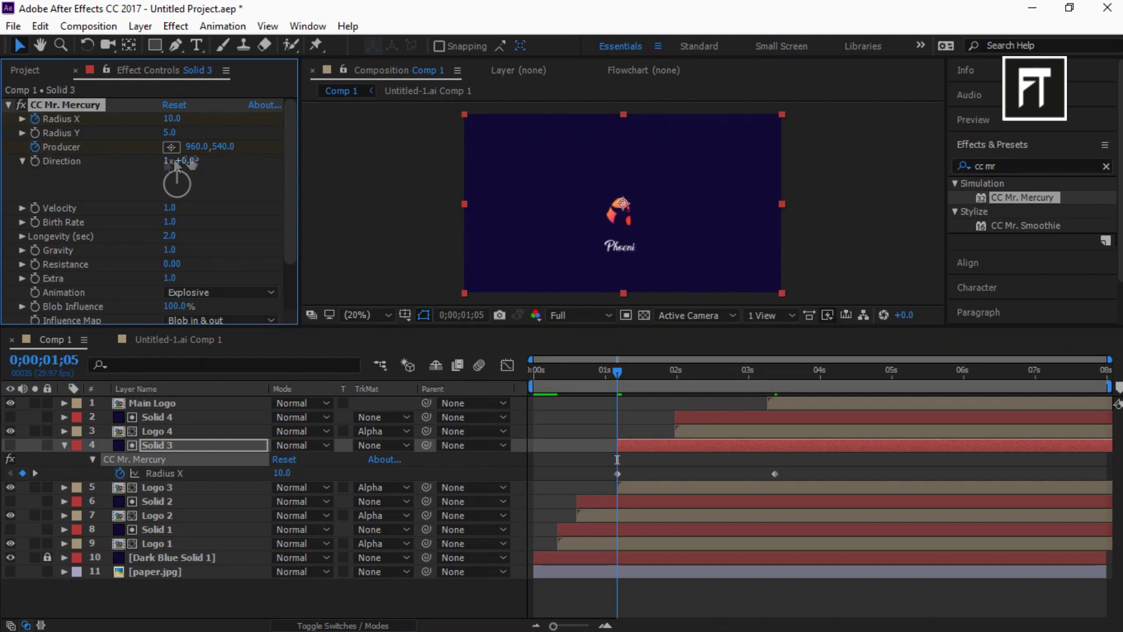
{"action": "left_click", "coordinate": [219, 147]}
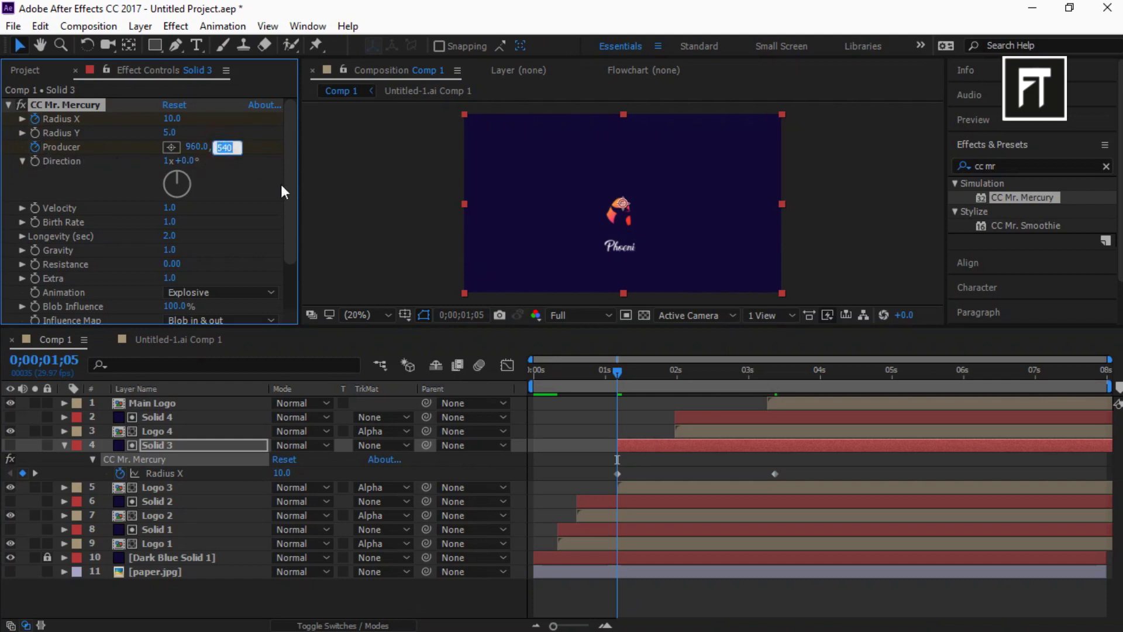
{"action": "type", "text": "755"}
{"action": "key", "text": "Return"}
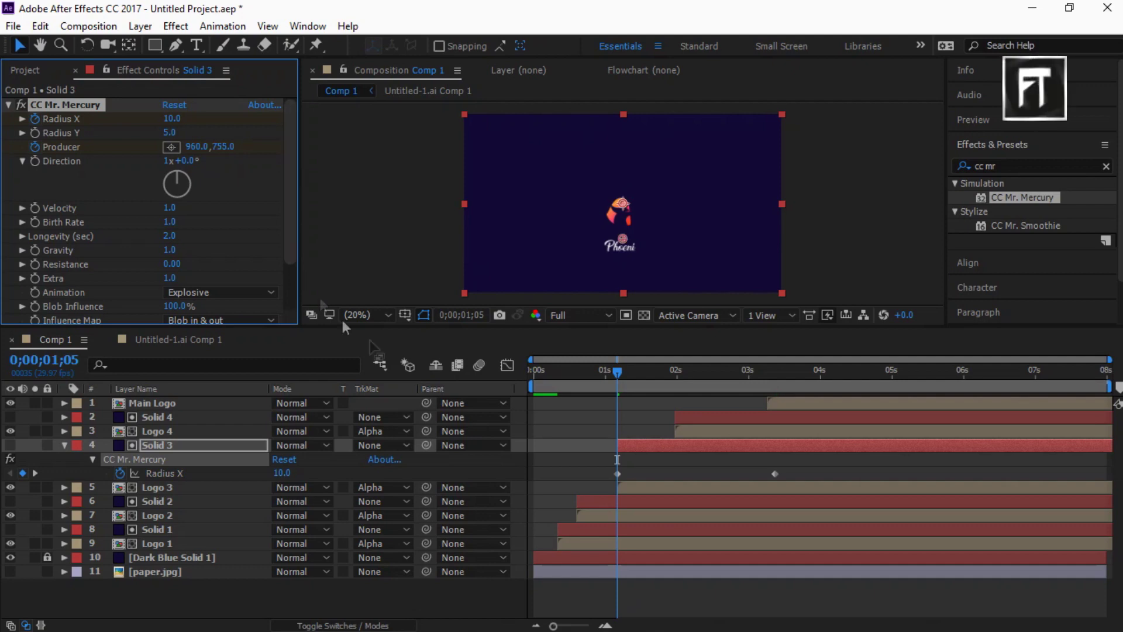
Add a Producer keyframe of 960.0, 540.0 on Solid 3 at 0;00;03;05, with its keyframed properties revealed.
{"action": "left_click", "coordinate": [766, 370]}
{"action": "left_click_drag", "start_coordinate": [766, 370], "coordinate": [762, 371]}
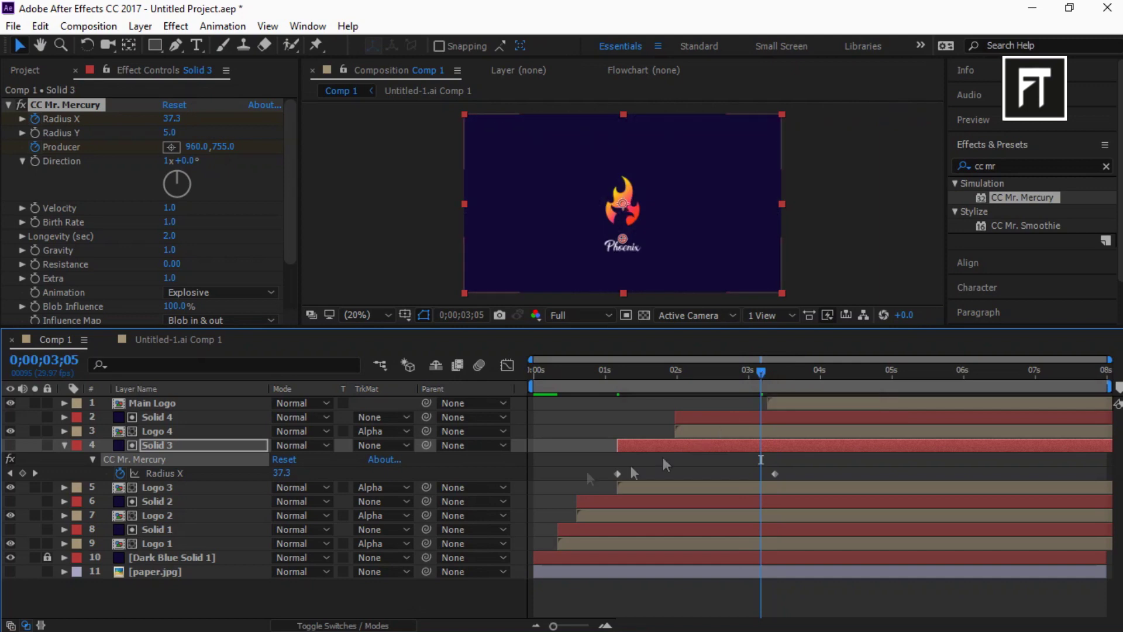
{"action": "left_click", "coordinate": [191, 445]}
{"action": "key", "text": "u"}
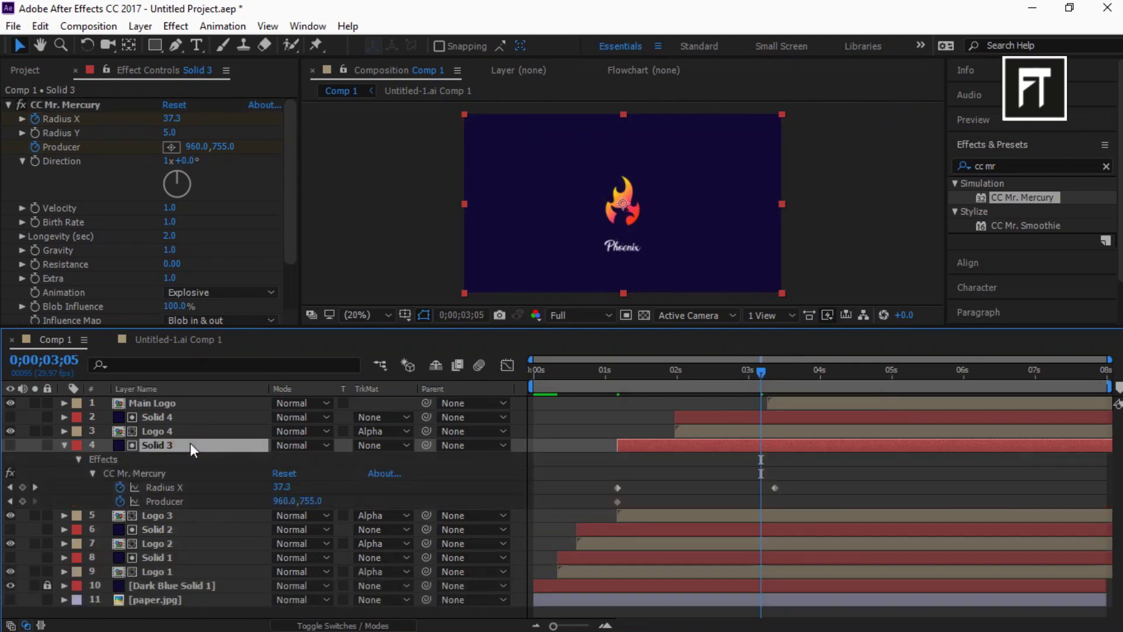
{"action": "left_click", "coordinate": [224, 146]}
{"action": "type", "text": "540"}
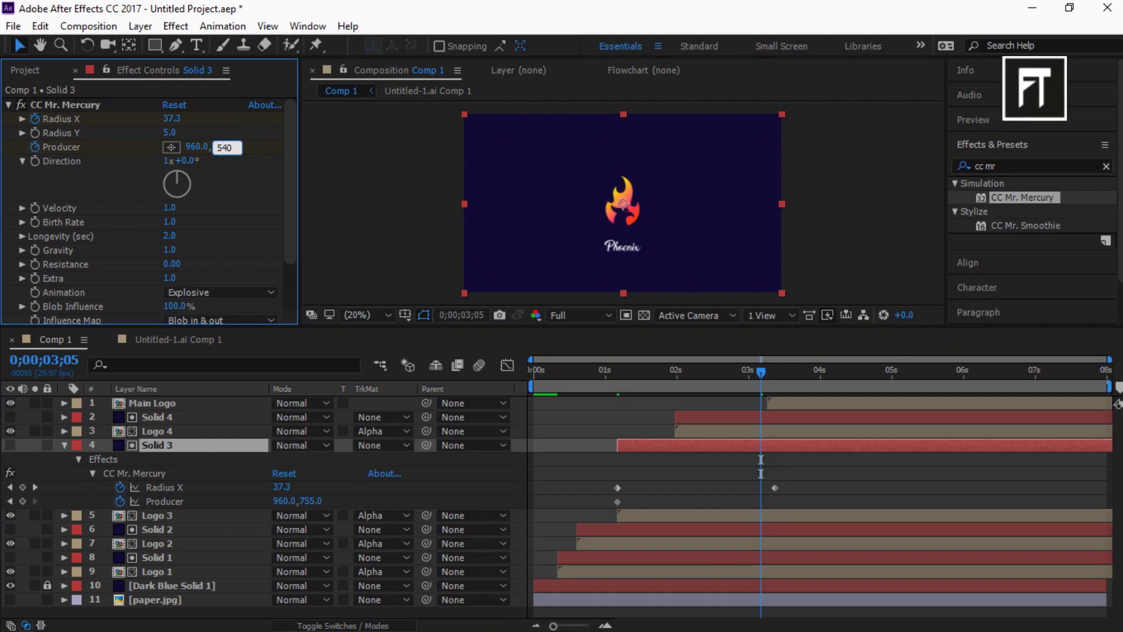
{"action": "key", "text": "Return"}
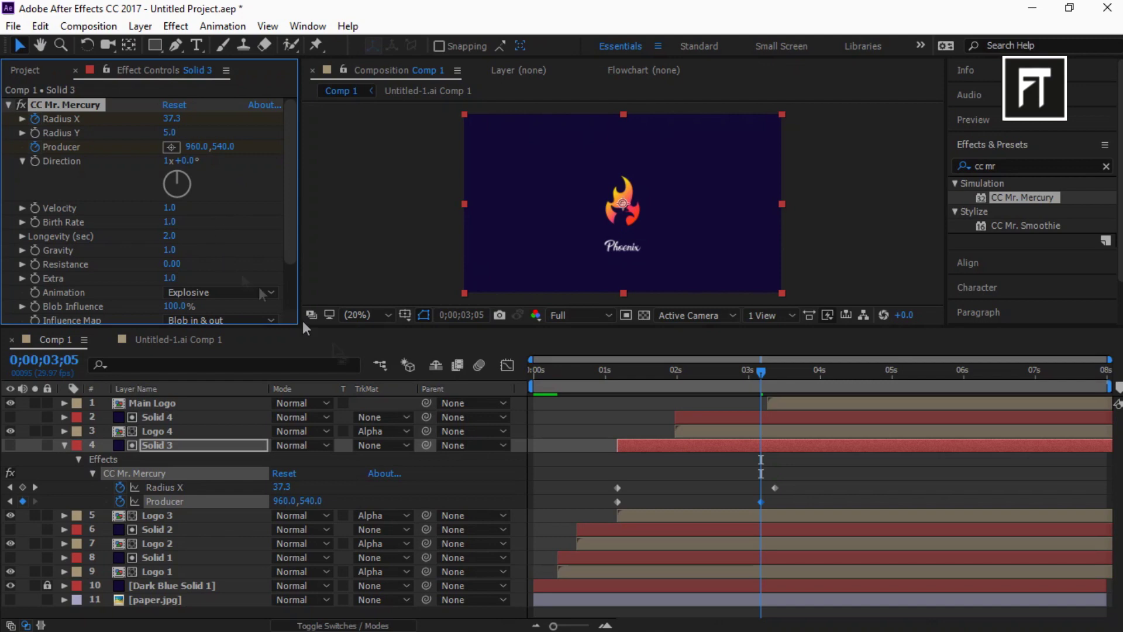
Start keyframing Velocity on Solid 3 at 0;00;01;05.
{"action": "left_click", "coordinate": [617, 373]}
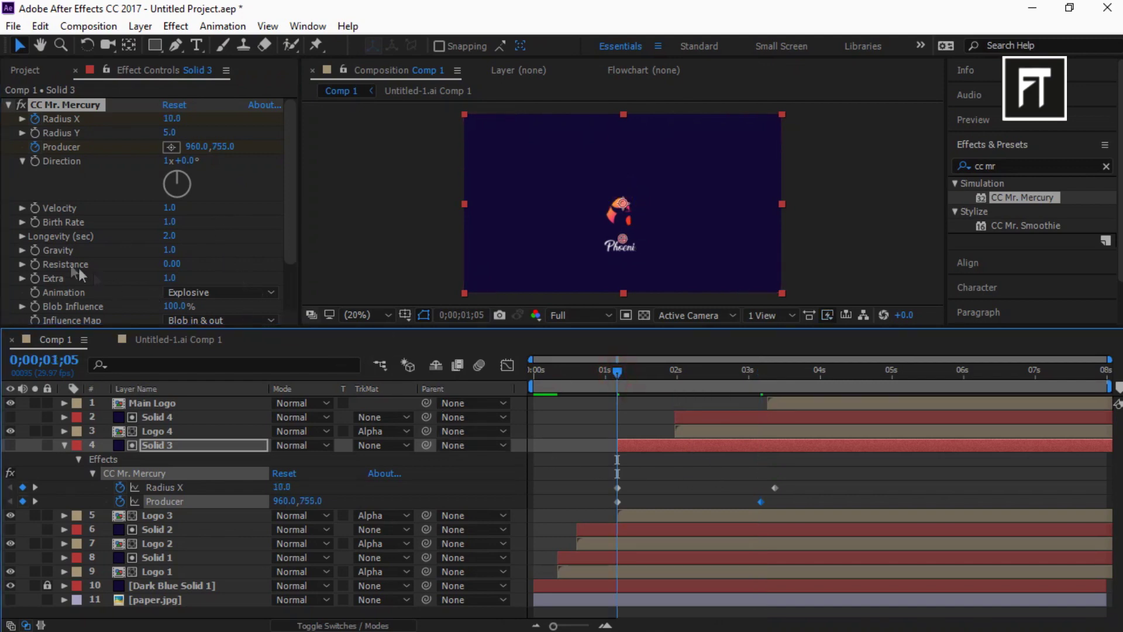
{"action": "left_click", "coordinate": [35, 208]}
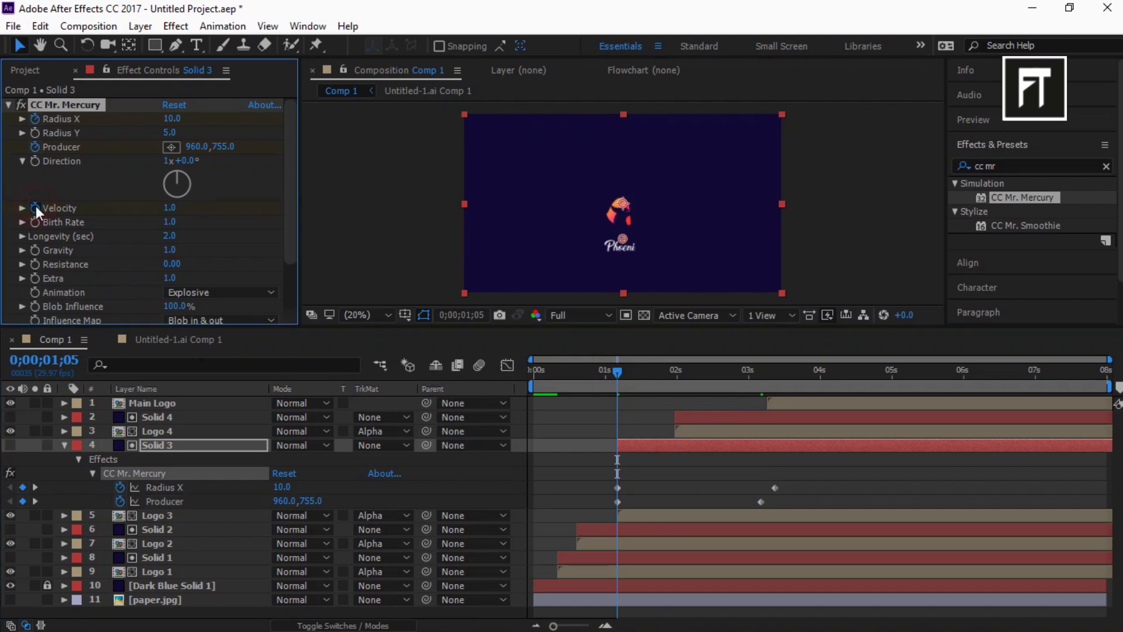
{"action": "left_click", "coordinate": [170, 208]}
{"action": "key", "text": "Return"}
Add a Velocity keyframe of 0.2 on Solid 3 at 0;00;01;06 and reveal the layer's keyframed properties.
{"action": "left_click_drag", "start_coordinate": [617, 371], "coordinate": [620, 370]}
{"action": "left_click", "coordinate": [170, 208]}
{"action": "type", "text": "0.2"}
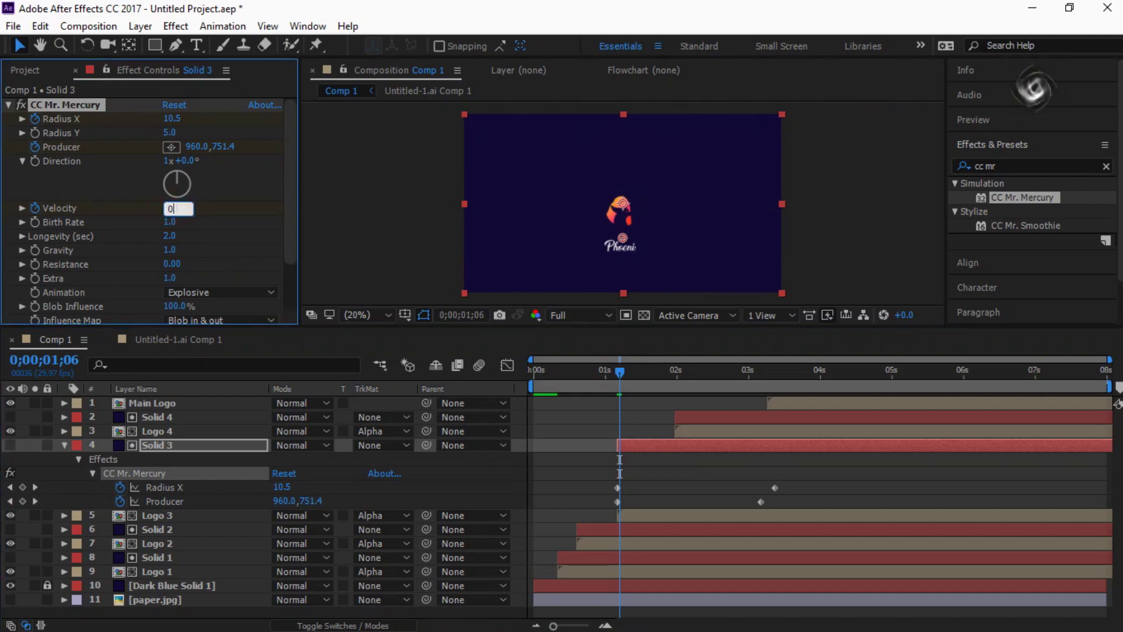
{"action": "key", "text": "Return"}
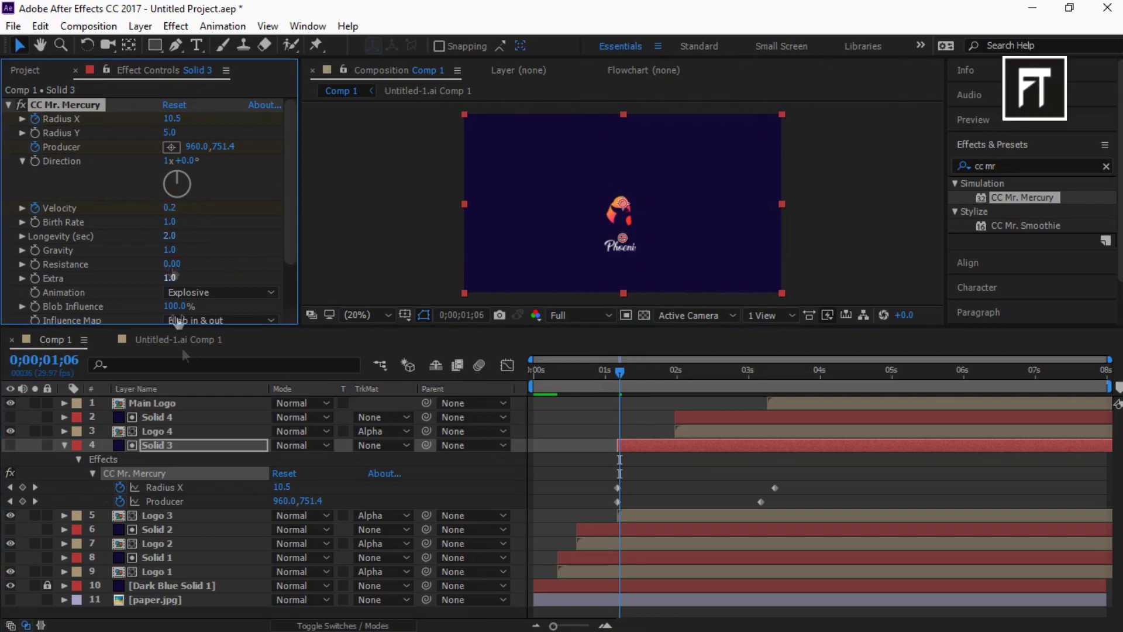
{"action": "left_click", "coordinate": [181, 451]}
{"action": "key", "text": "u"}
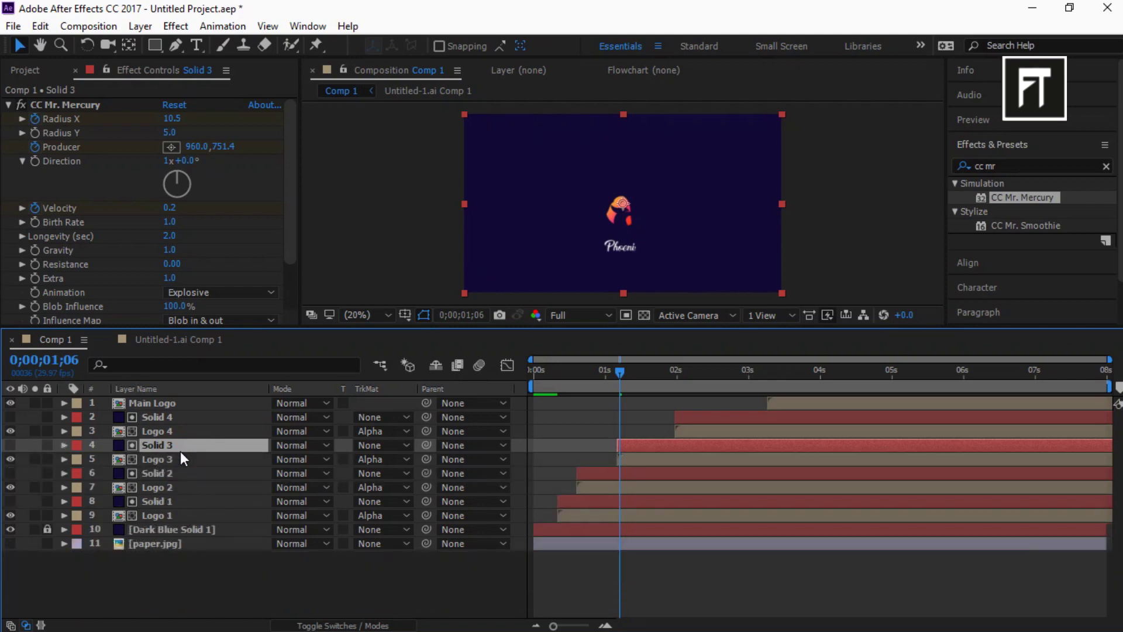
{"action": "key", "text": "u"}
Add a Velocity keyframe of 1.0 on Solid 3 at 0;00;02;26.
{"action": "left_click_drag", "start_coordinate": [722, 367], "coordinate": [745, 368]}
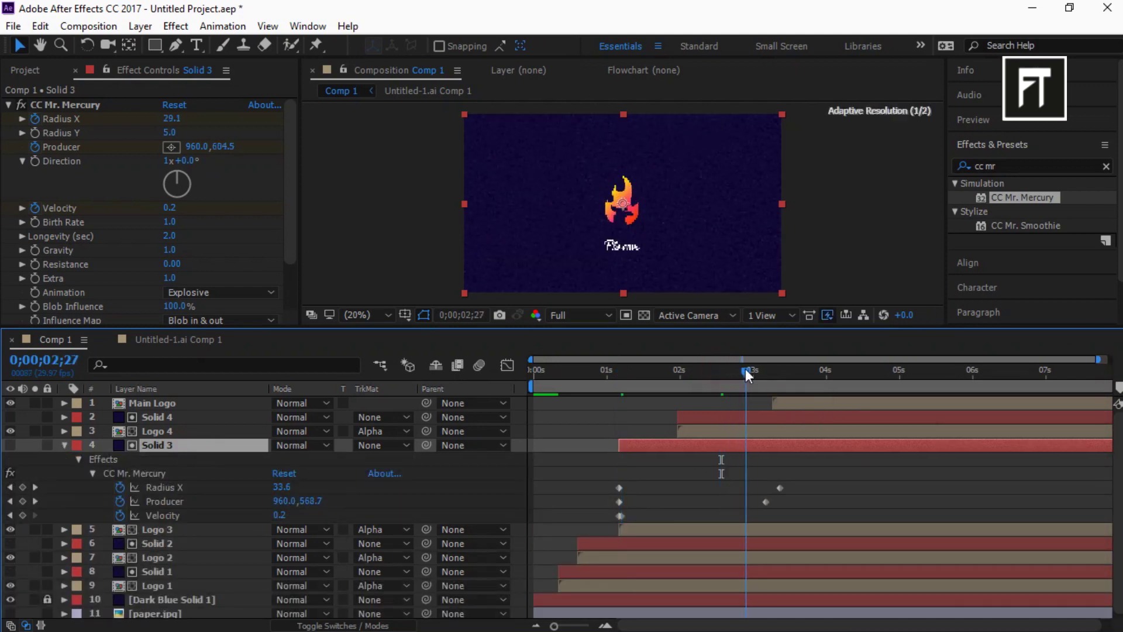
{"action": "left_click", "coordinate": [170, 207]}
{"action": "type", "text": "1"}
{"action": "key", "text": "Return"}
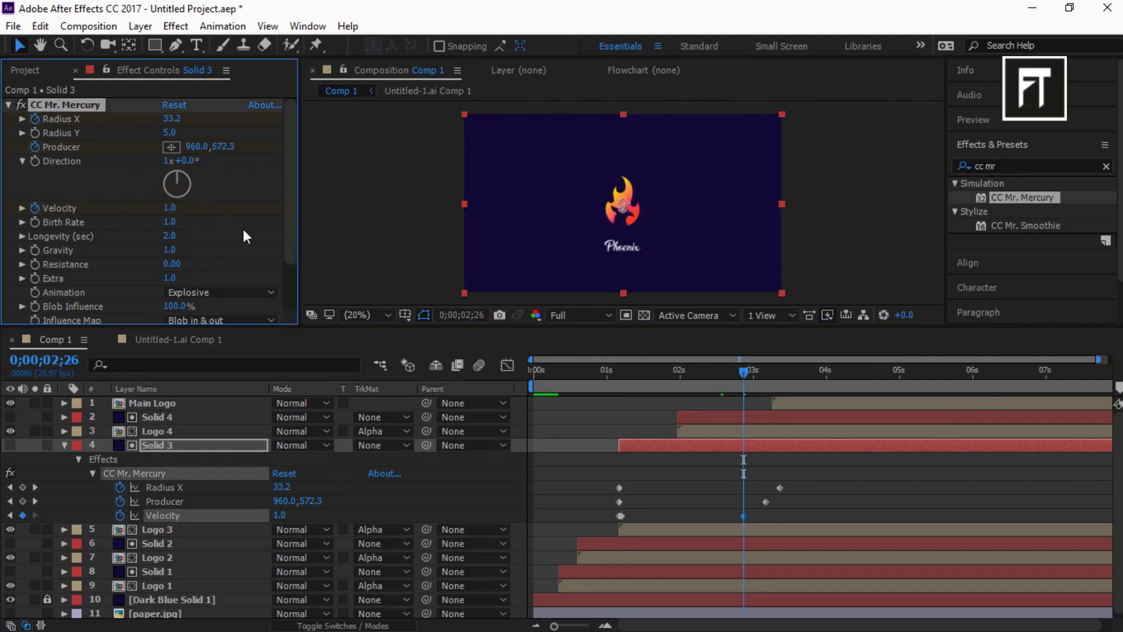
Start keyframing Birth Rate on Solid 3 at 0;00;03;18 with the value 1.0 and reveal its keyframe.
{"action": "left_click_drag", "start_coordinate": [745, 370], "coordinate": [798, 370]}
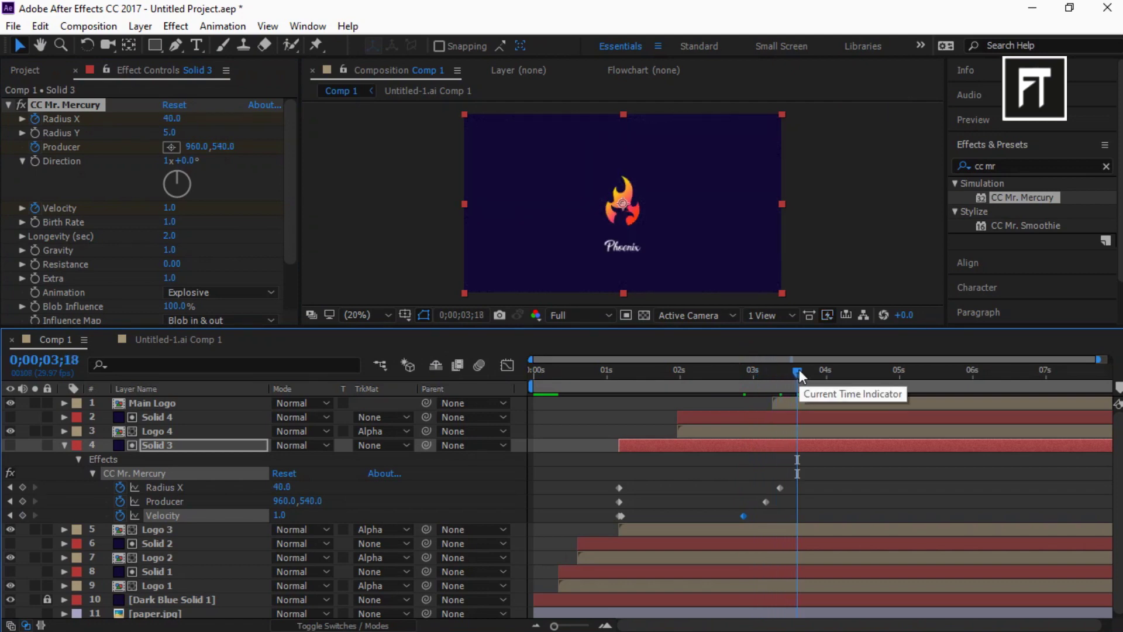
{"action": "left_click", "coordinate": [37, 219]}
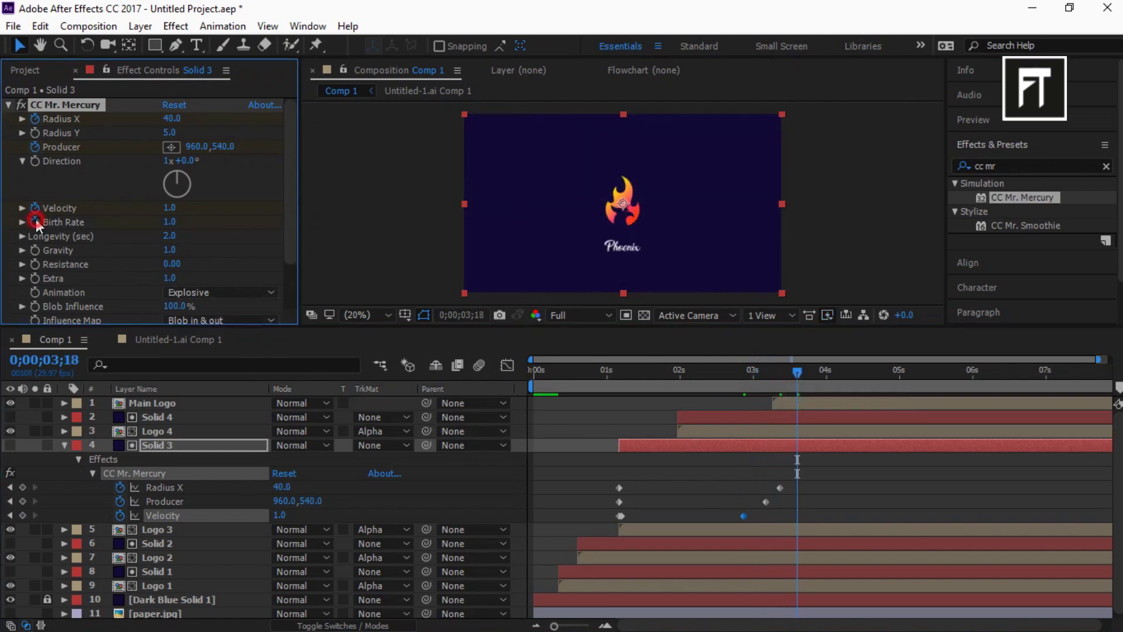
{"action": "left_click", "coordinate": [157, 445]}
{"action": "key", "text": "u"}
{"action": "key", "text": "u"}
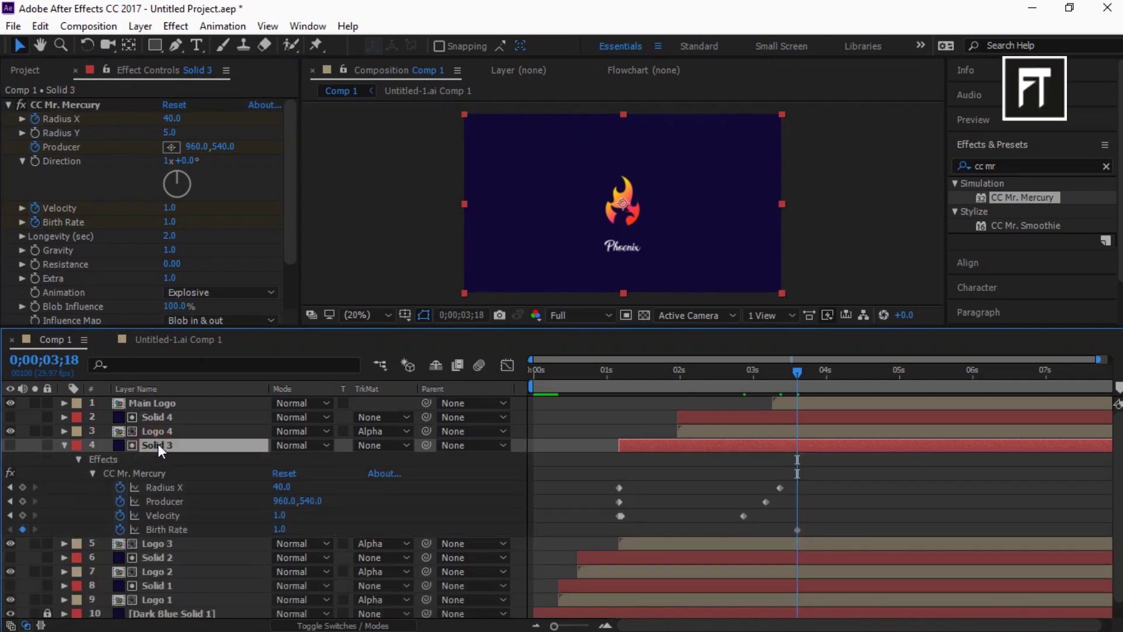
Add a Birth Rate keyframe of 0.0 on Solid 3 at 0;00;04;12.
{"action": "left_click", "coordinate": [856, 372]}
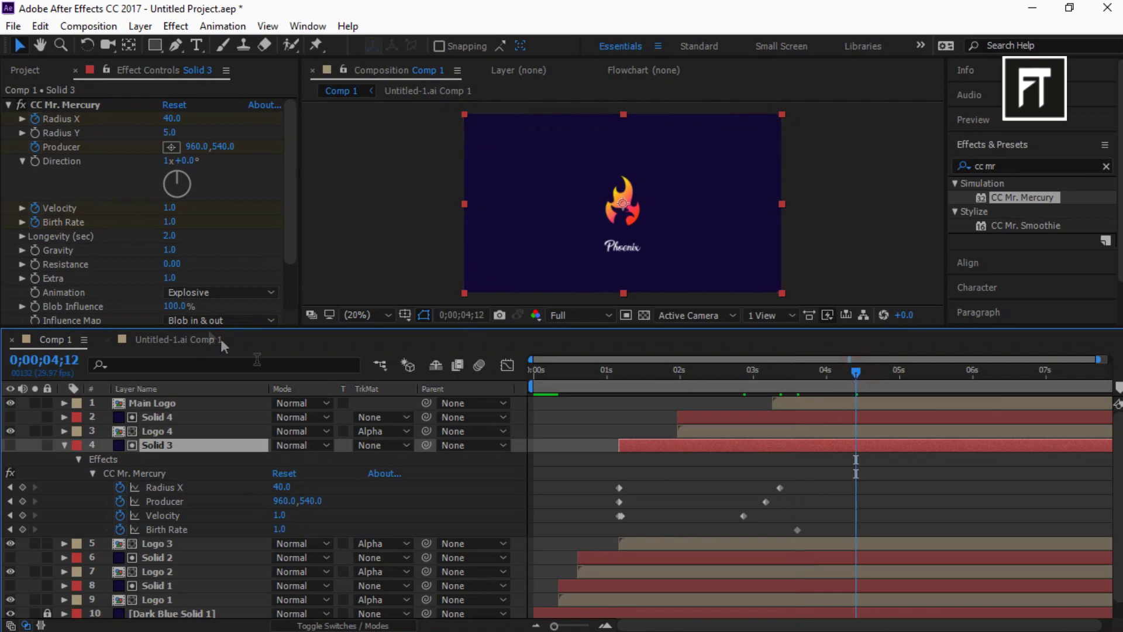
{"action": "left_click", "coordinate": [169, 222]}
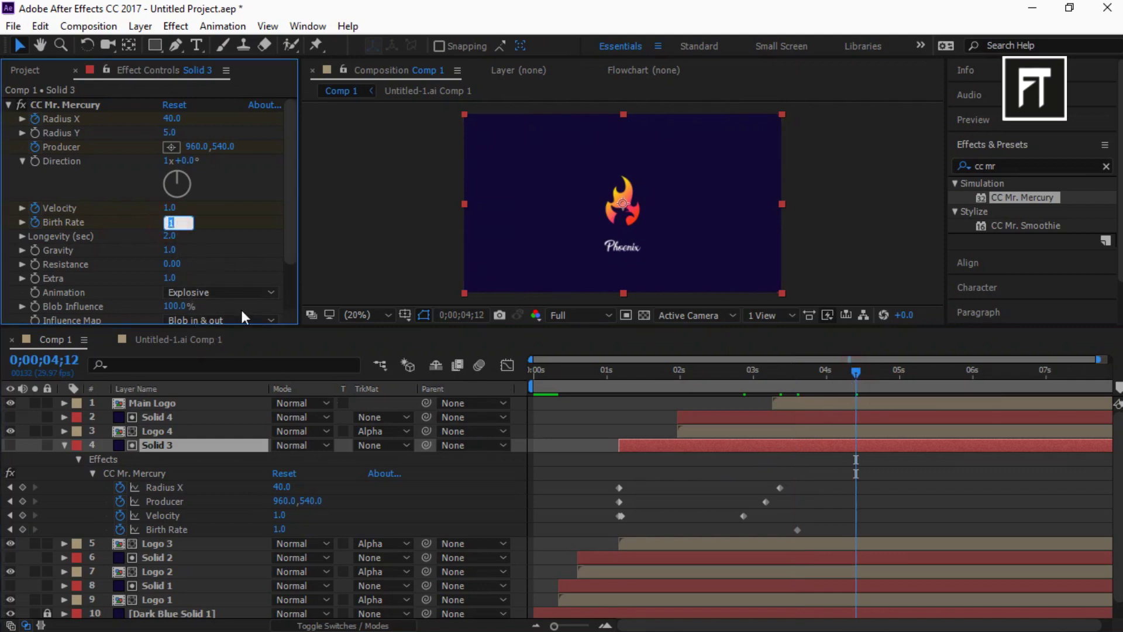
{"action": "type", "text": "0"}
{"action": "key", "text": "Return"}
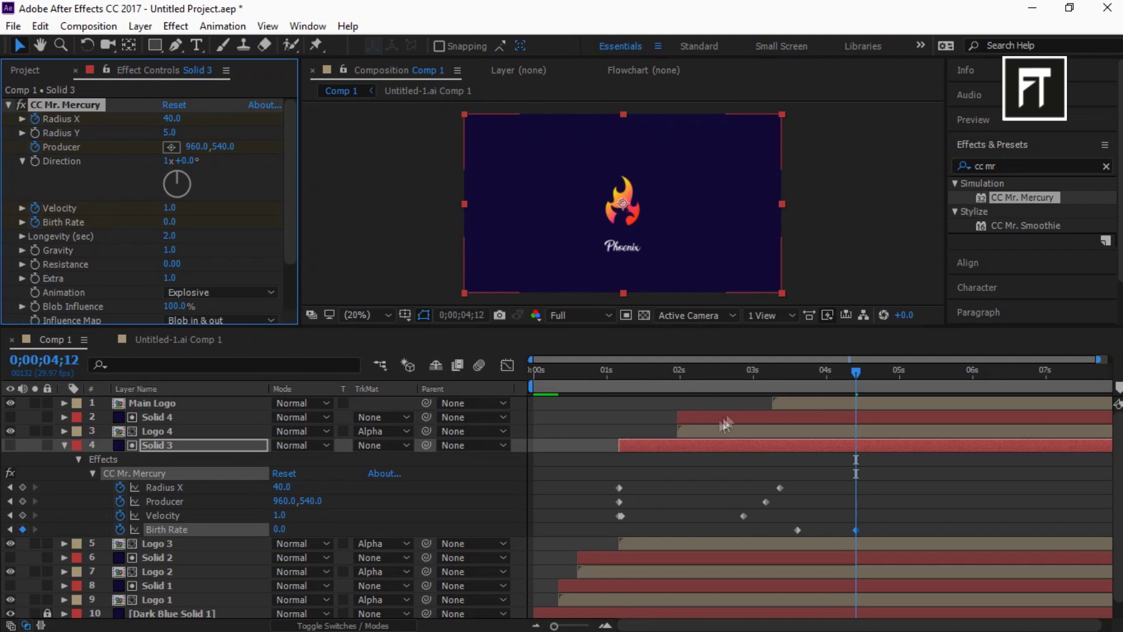
Start keyframing Gravity on Solid 3 at 0;00;02;26 with the value 0.5.
{"action": "left_click_drag", "start_coordinate": [710, 378], "coordinate": [742, 374]}
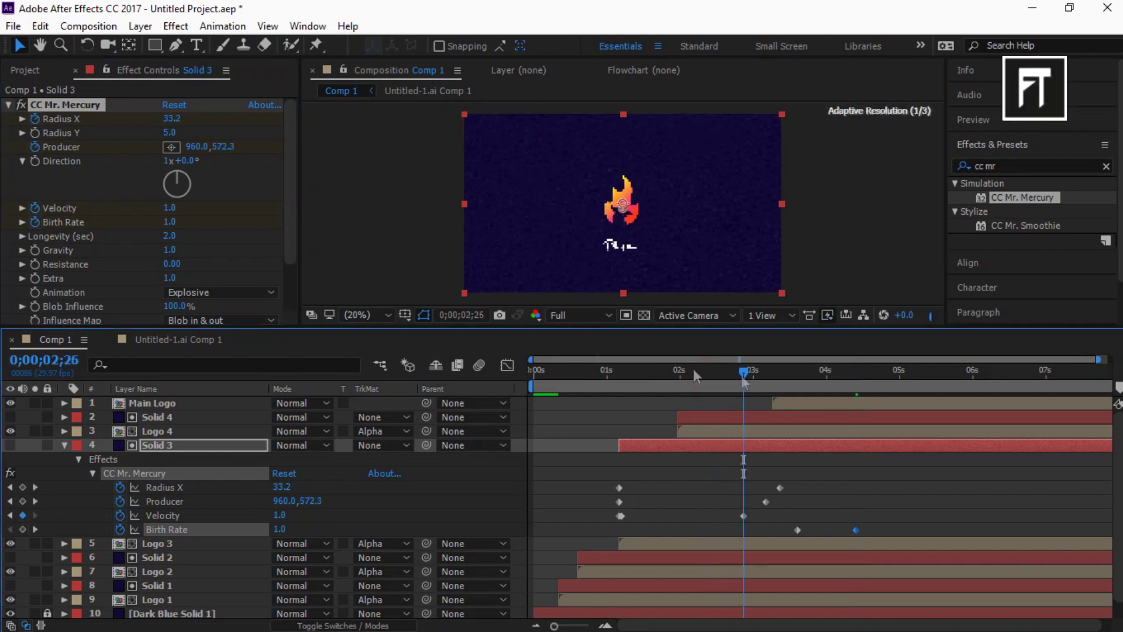
{"action": "left_click", "coordinate": [36, 251]}
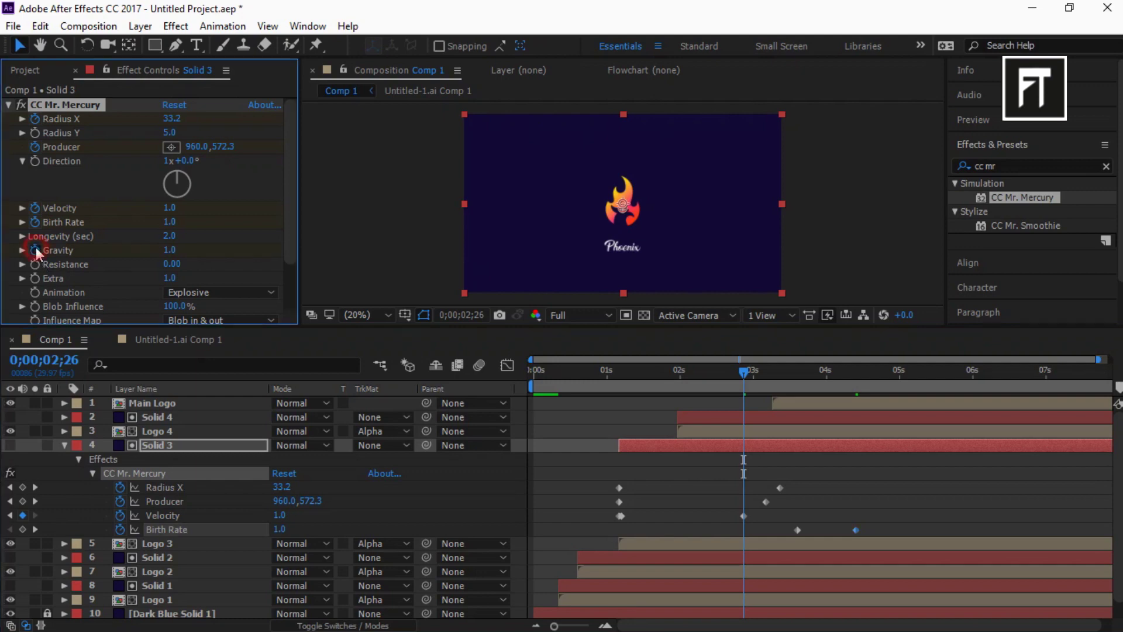
{"action": "left_click", "coordinate": [168, 250]}
{"action": "type", "text": "0.5"}
{"action": "key", "text": "Return"}
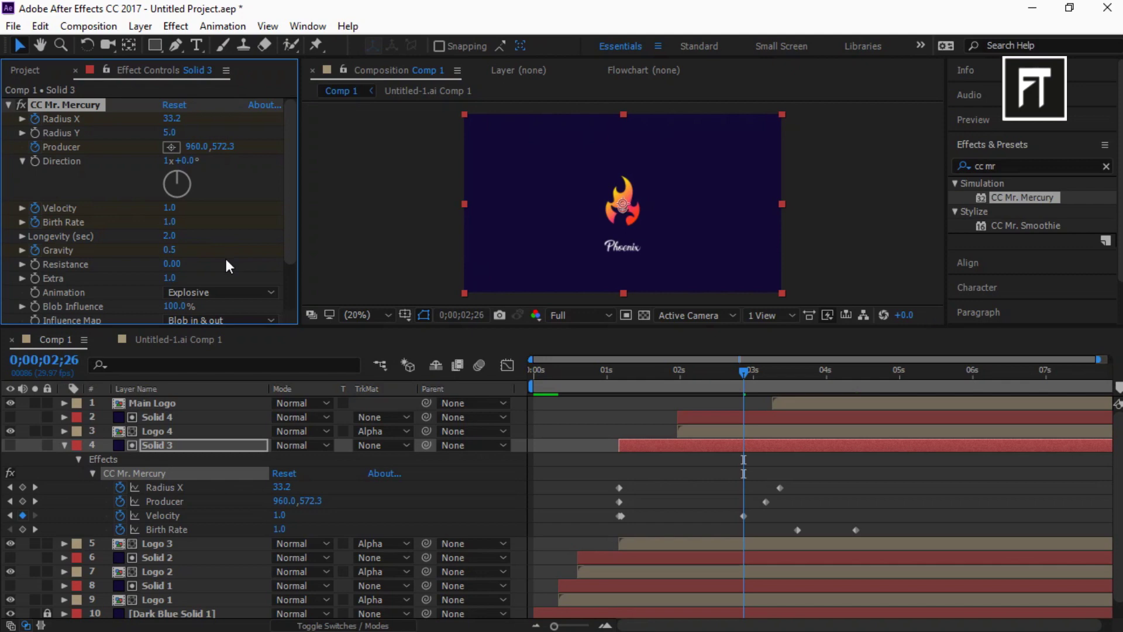
Add a Gravity keyframe of 1.0 on Solid 3 at 0;00;03;26, with its keyframed properties revealed.
{"action": "left_click_drag", "start_coordinate": [790, 373], "coordinate": [817, 373]}
{"action": "left_click", "coordinate": [206, 443]}
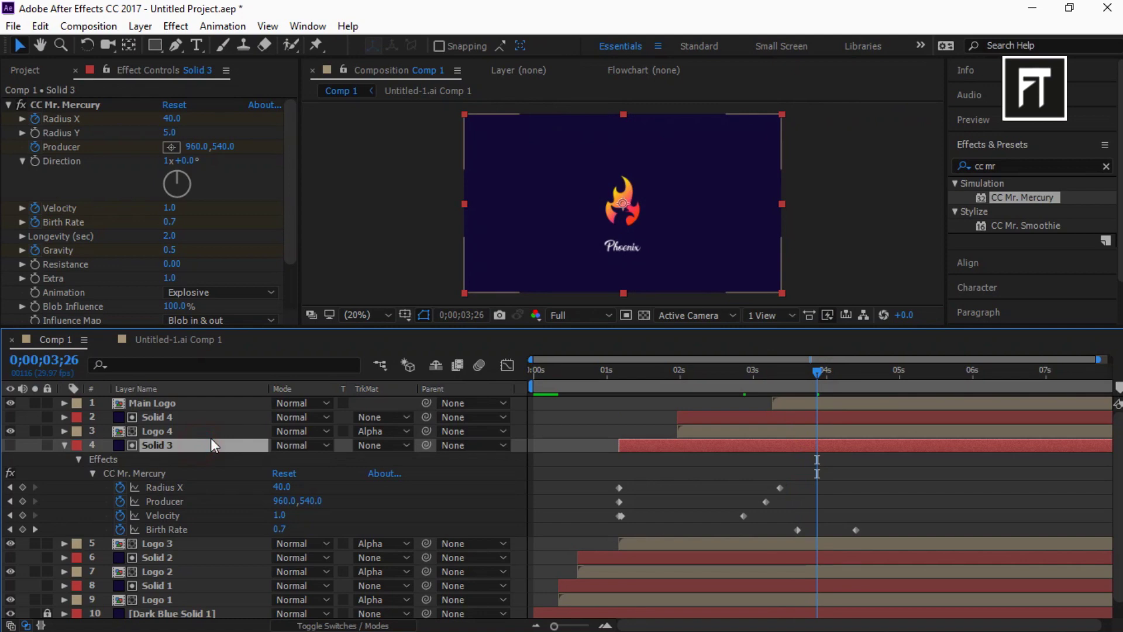
{"action": "key", "text": "u"}
{"action": "key", "text": "u"}
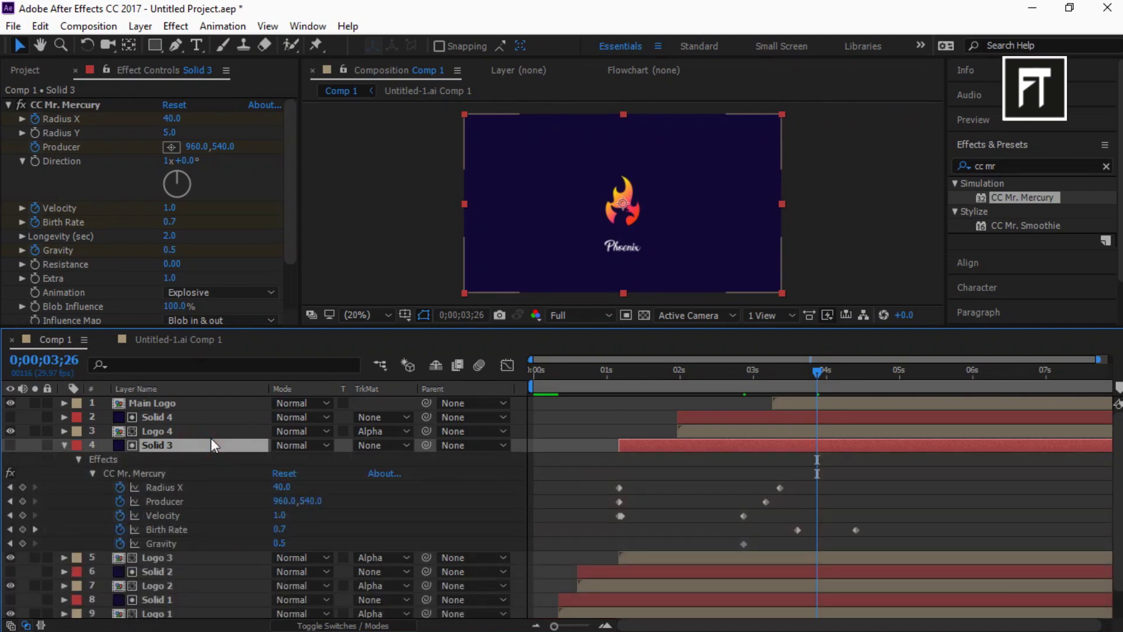
{"action": "left_click", "coordinate": [172, 251]}
{"action": "type", "text": "1"}
{"action": "key", "text": "Return"}
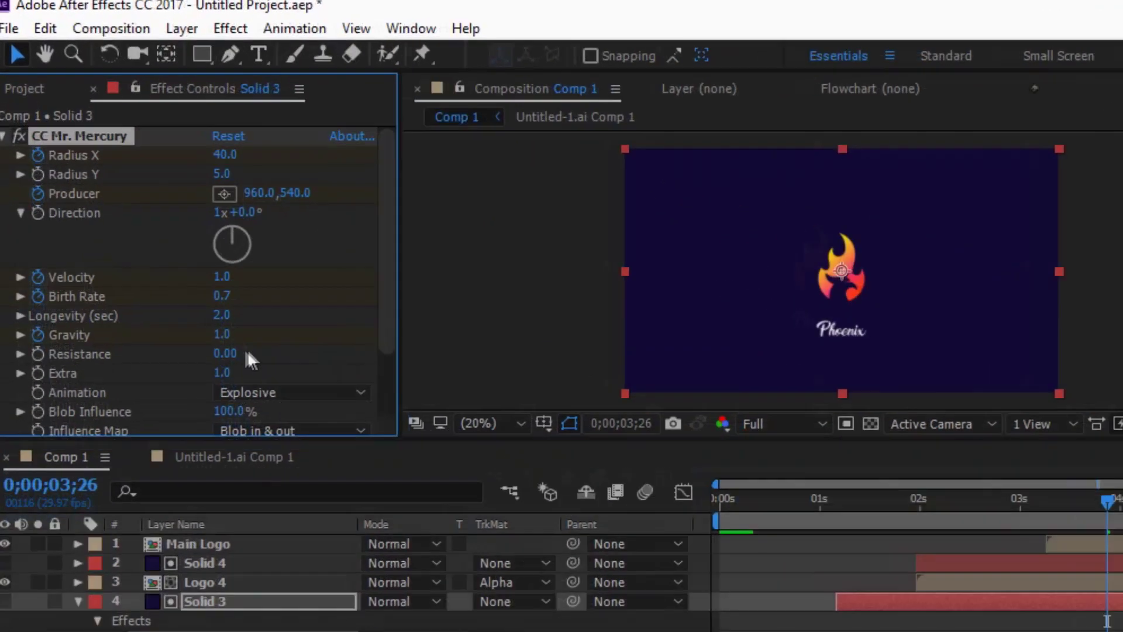
Set the Resistance of CC Mr. Mercury on Solid 3 to 0.10.
{"action": "left_click", "coordinate": [173, 264]}
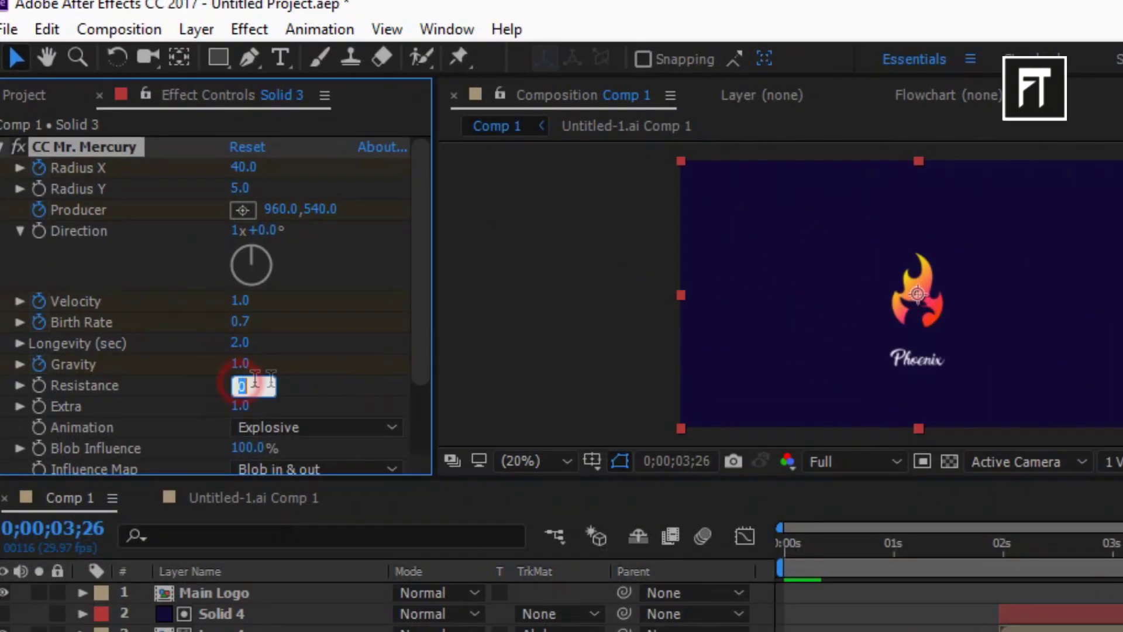
{"action": "type", "text": "0.10"}
{"action": "key", "text": "Return"}
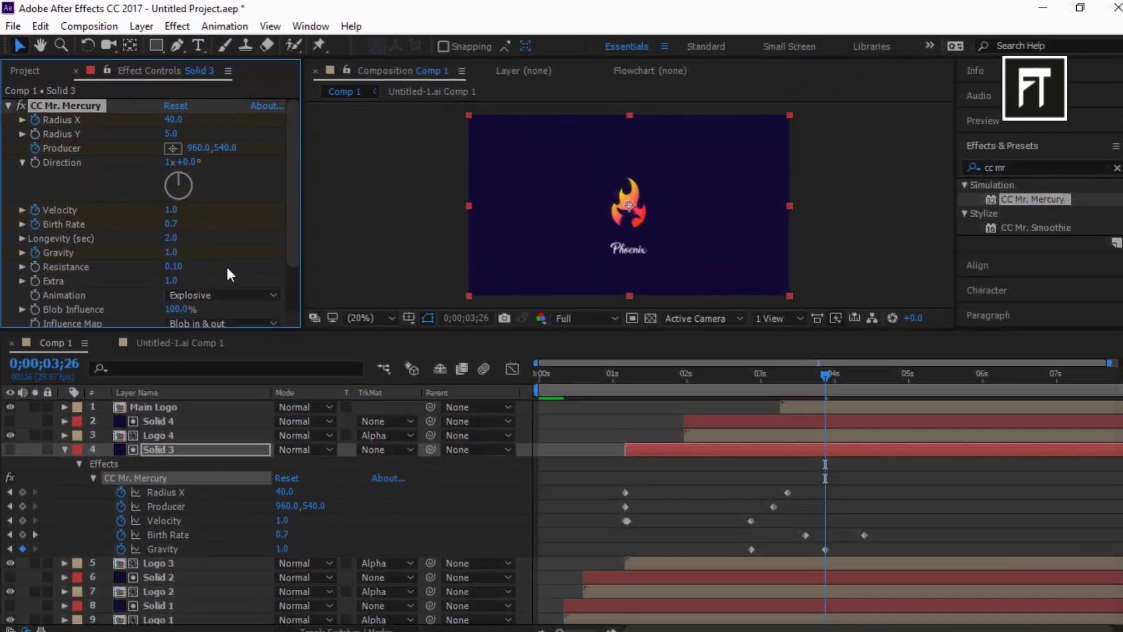
Start keyframing Blob Birth Size on Solid 3 at 0;00;01;18 with the value 0.30 and reveal its keyframe.
{"action": "scroll", "coordinate": [230, 252], "scroll_direction": "down", "scroll_amount": 2}
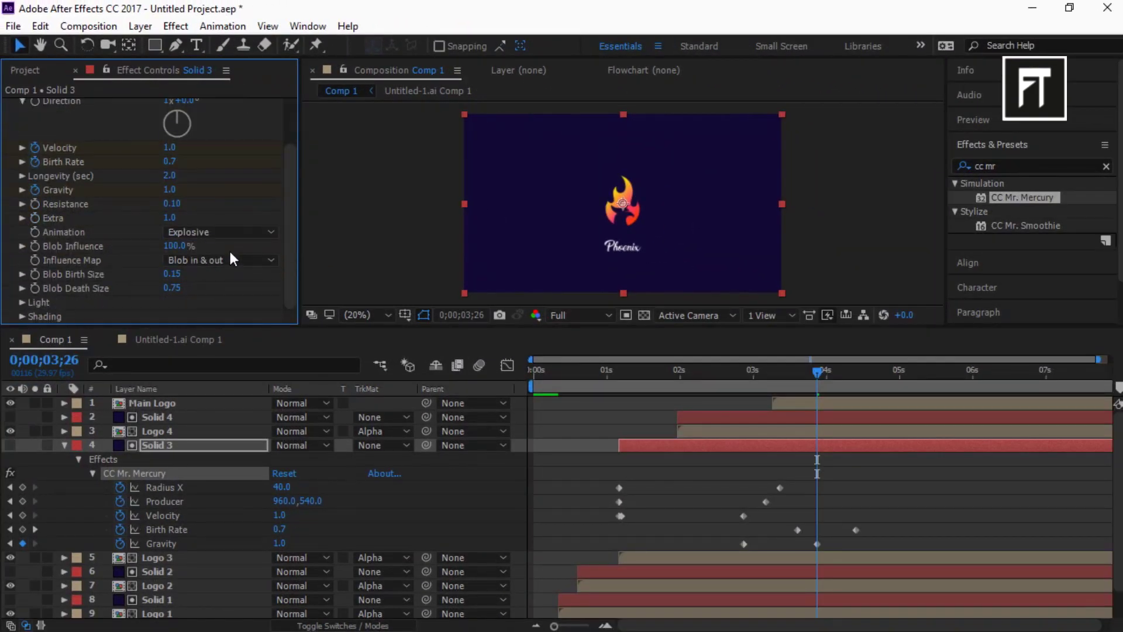
{"action": "left_click", "coordinate": [651, 371]}
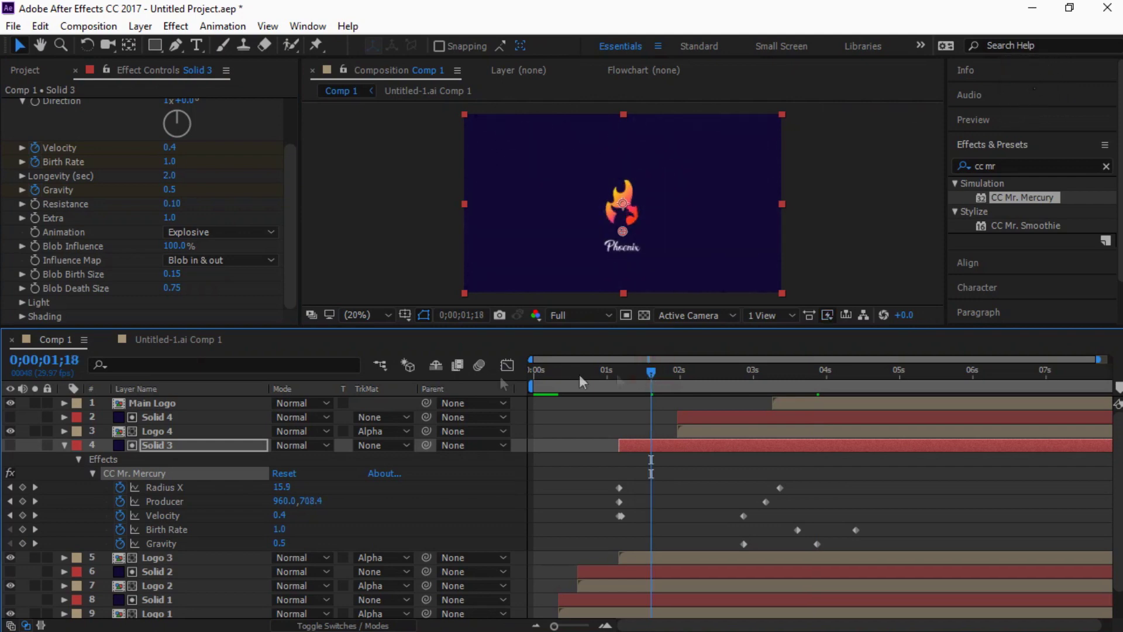
{"action": "left_click", "coordinate": [36, 274]}
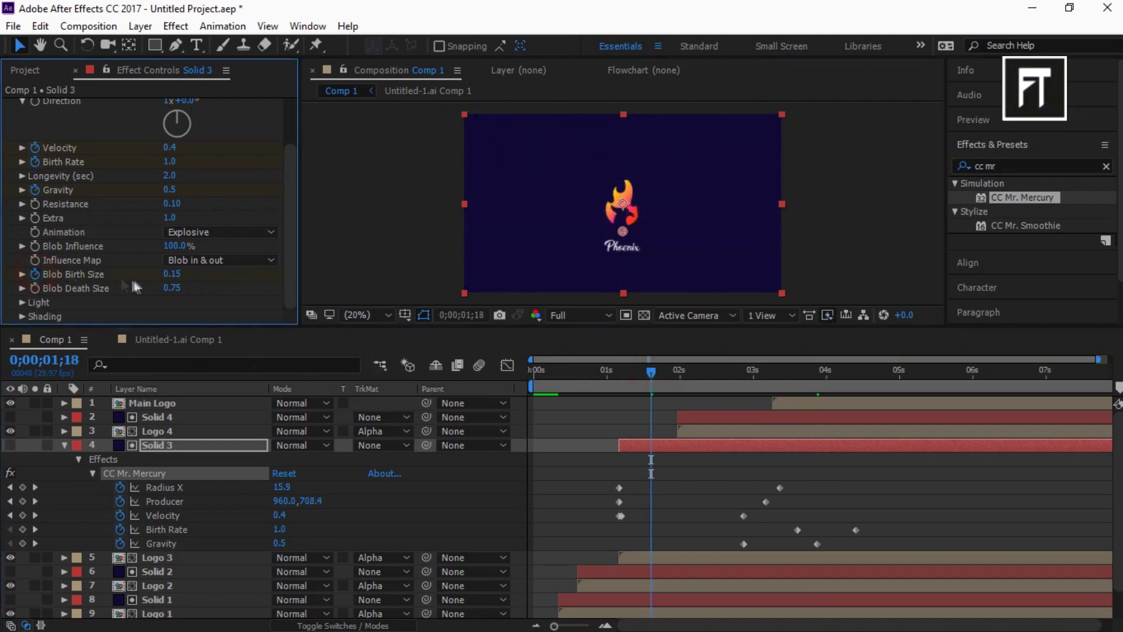
{"action": "left_click", "coordinate": [172, 274]}
{"action": "type", "text": "0.."}
{"action": "left_click", "coordinate": [163, 447]}
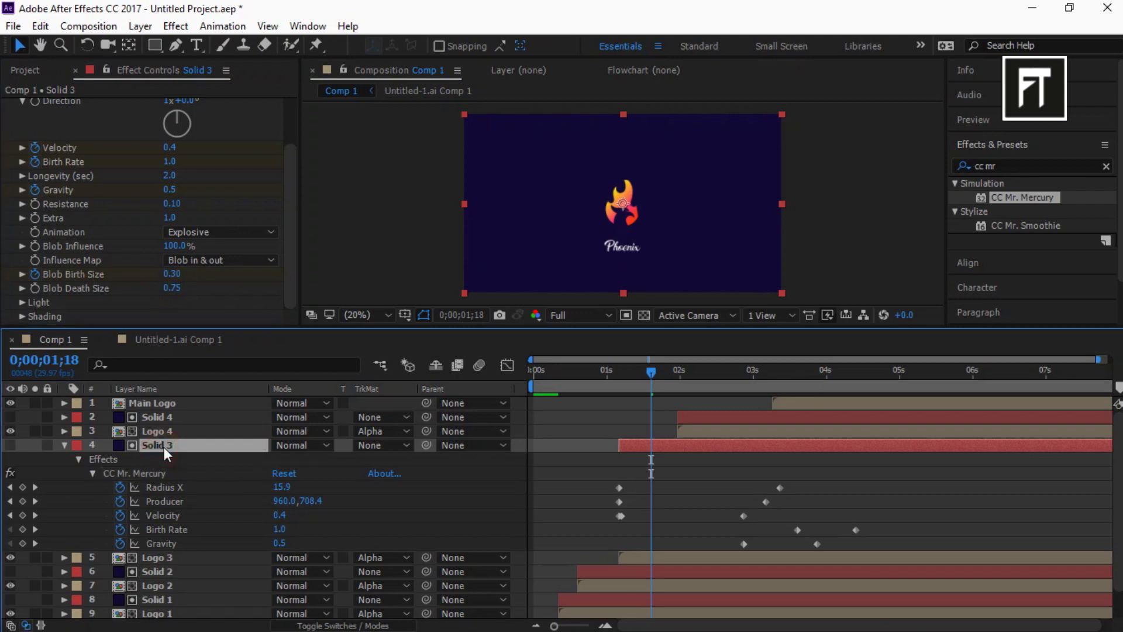
{"action": "key", "text": "u"}
{"action": "key", "text": "u"}
Add a Blob Birth Size keyframe of 0.50 on Solid 3 at 0;00;04;07.
{"action": "left_click_drag", "start_coordinate": [835, 374], "coordinate": [844, 374]}
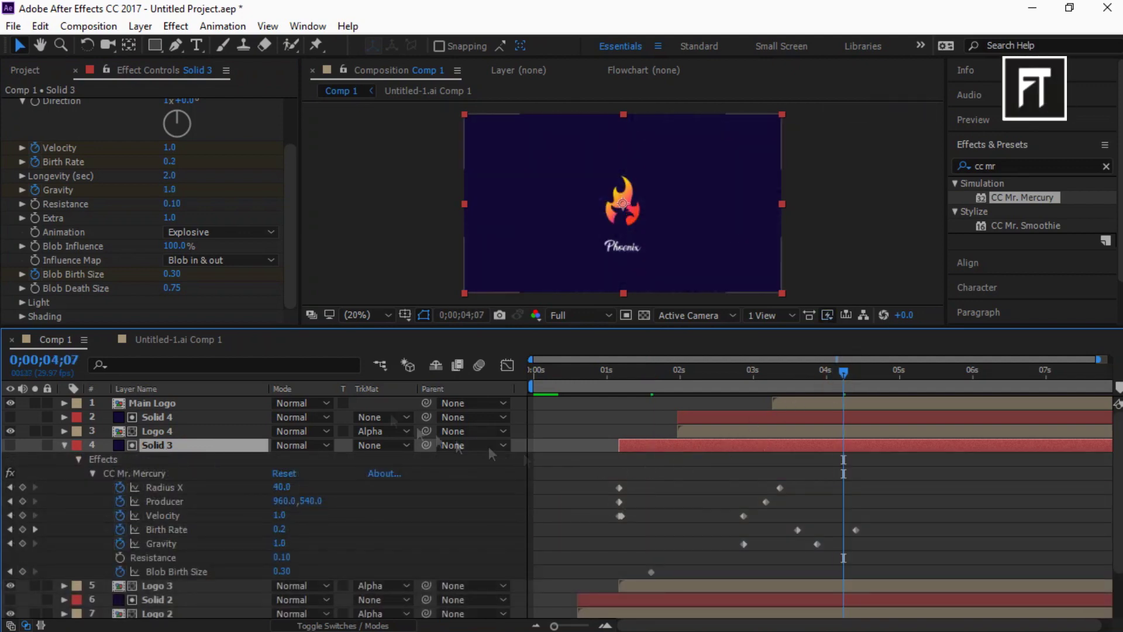
{"action": "left_click", "coordinate": [174, 274]}
{"action": "type", "text": "0."}
{"action": "key", "text": "Return"}
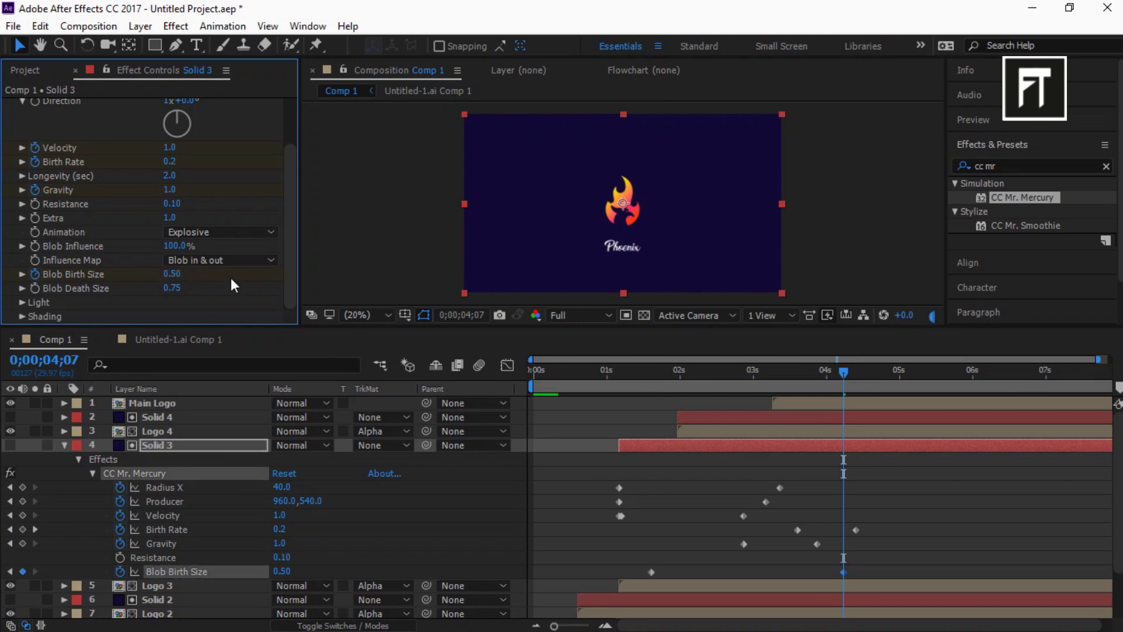
Collapse Solid 3's properties and apply the CC Mr. Mercury effect to Solid 4.
{"action": "left_click", "coordinate": [64, 444]}
{"action": "left_click", "coordinate": [176, 417]}
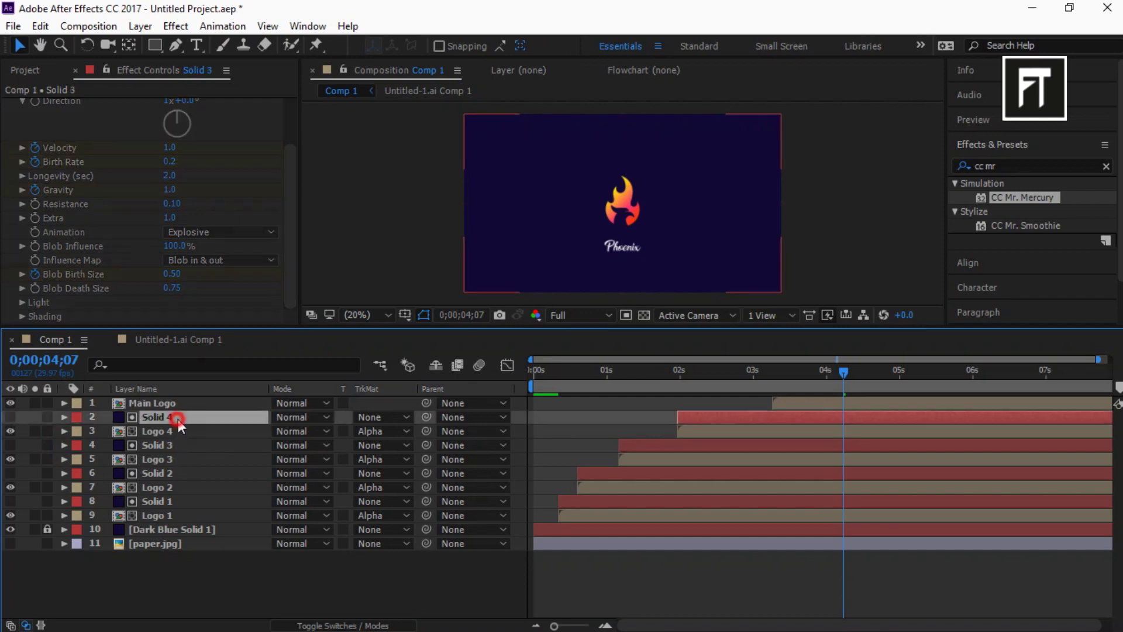
{"action": "left_click_drag", "start_coordinate": [1028, 198], "coordinate": [219, 425]}
{"action": "left_click", "coordinate": [216, 416]}
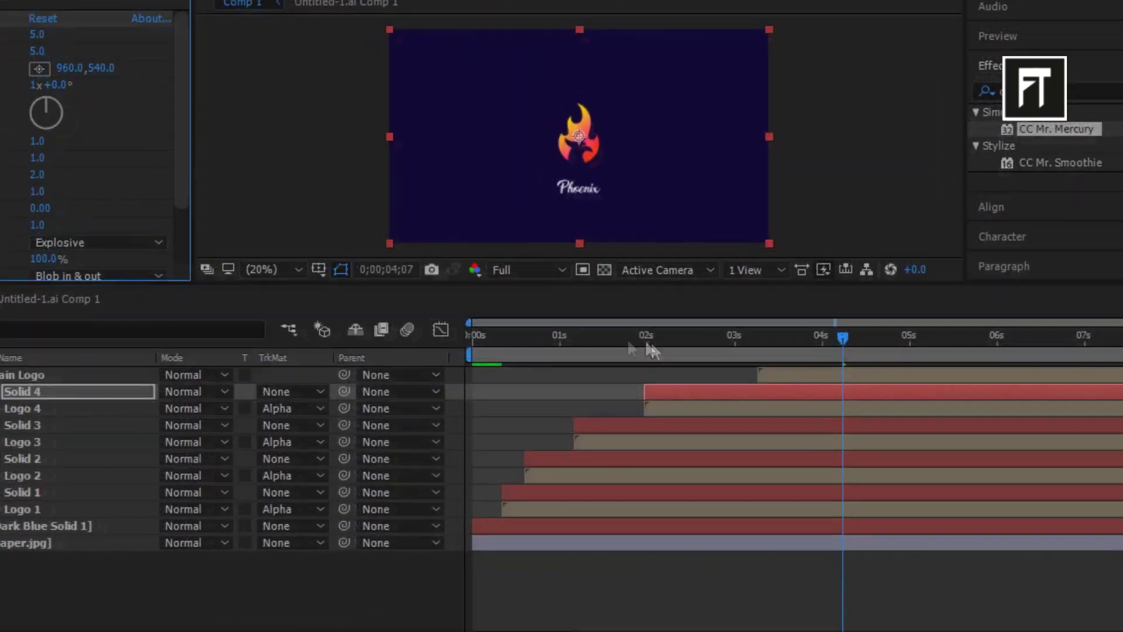
Start keyframing Radius X on Solid 4 at 0;00;01;29 with the value 5.0.
{"action": "left_click_drag", "start_coordinate": [843, 372], "coordinate": [655, 369]}
{"action": "left_click_drag", "start_coordinate": [570, 291], "coordinate": [602, 287]}
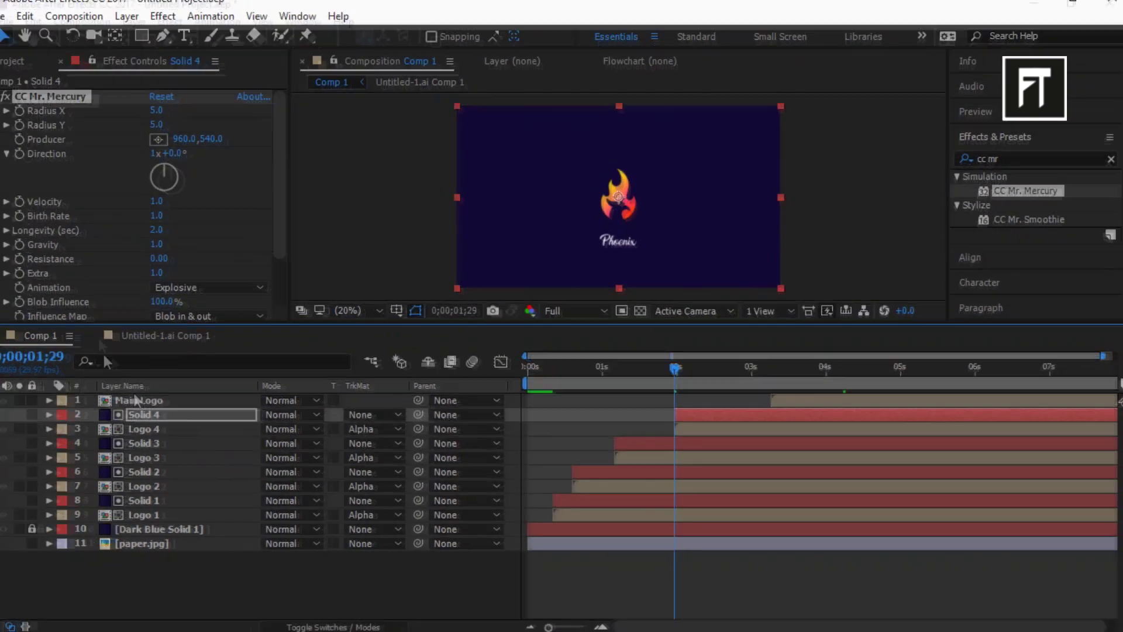
{"action": "left_click", "coordinate": [32, 118]}
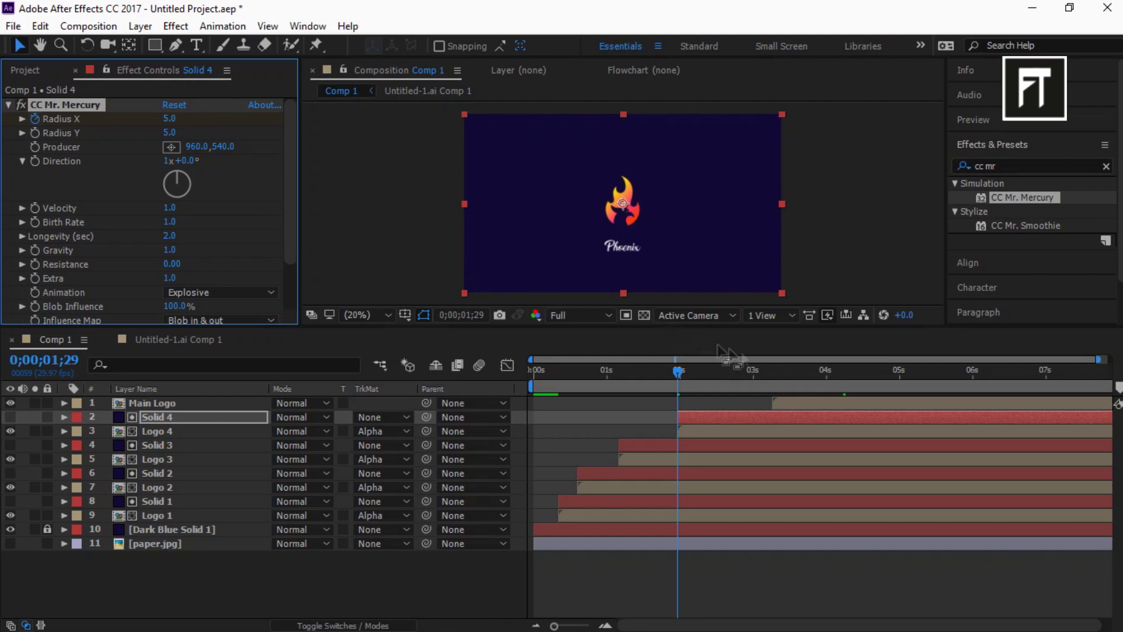
Add a Radius X keyframe of 87.0 on Solid 4 at 0;00;03;26 and reveal the layer's keyframed properties.
{"action": "mouse_move", "coordinate": [819, 374]}
{"action": "left_mouse_down"}
{"action": "mouse_move", "coordinate": [778, 374]}
{"action": "mouse_move", "coordinate": [818, 375]}
{"action": "left_mouse_up"}
{"action": "left_click", "coordinate": [169, 119]}
{"action": "type", "text": "87"}
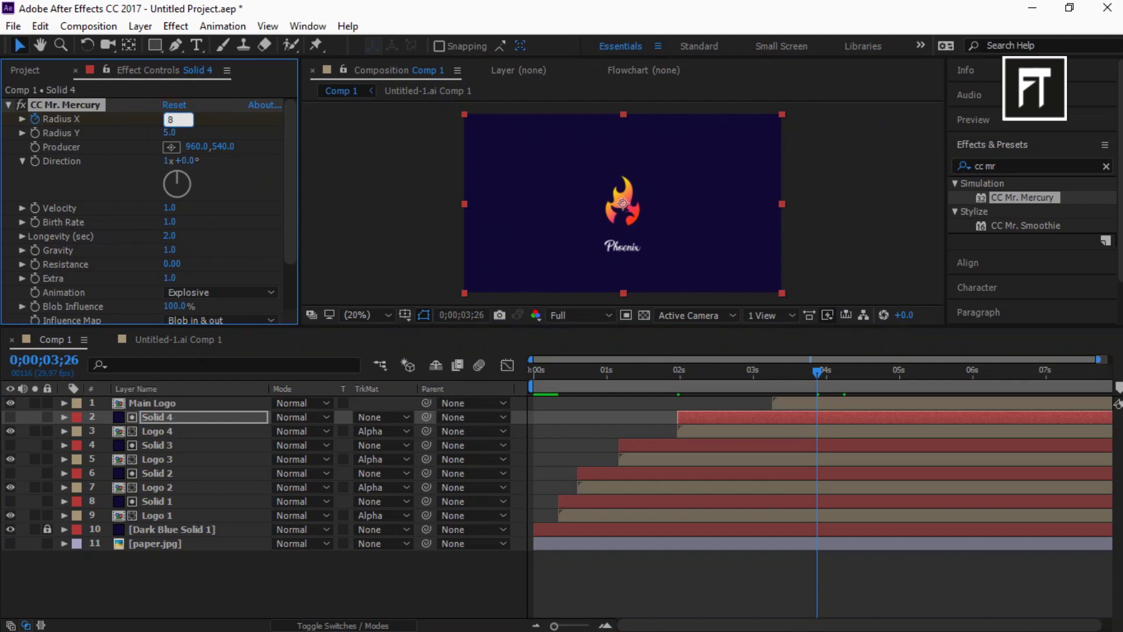
{"action": "left_click", "coordinate": [159, 418]}
{"action": "key", "text": "u"}
Start keyframing Radius Y on Solid 4 at 0;00;01;29 with the value 5.0 and reveal its keyframe.
{"action": "left_click_drag", "start_coordinate": [686, 370], "coordinate": [676, 370]}
{"action": "left_click", "coordinate": [36, 133]}
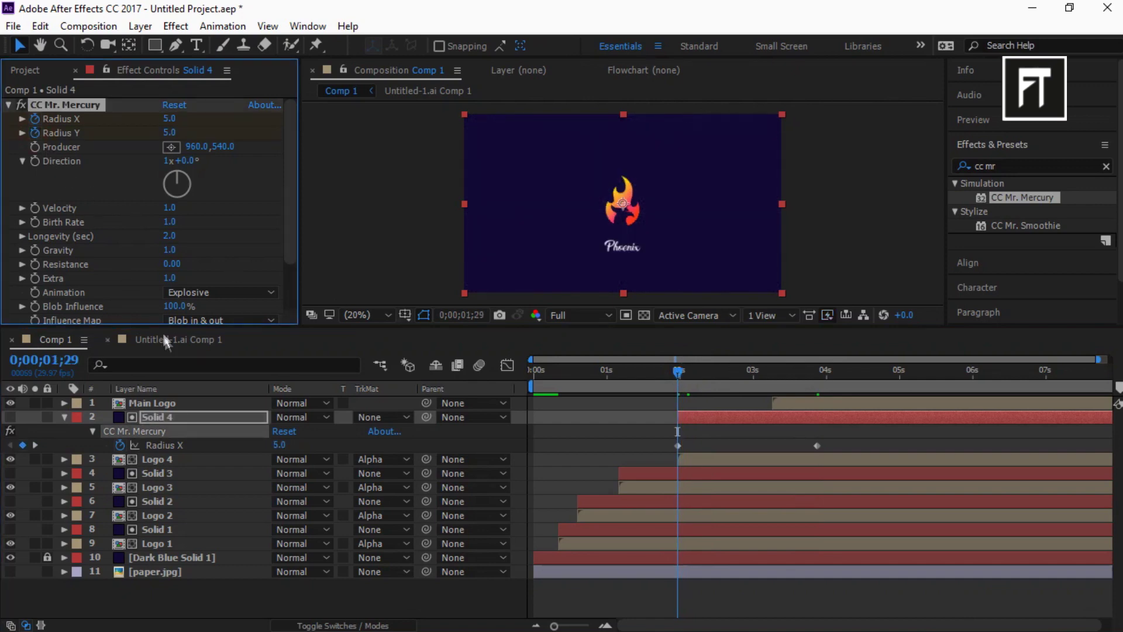
{"action": "left_click", "coordinate": [177, 413]}
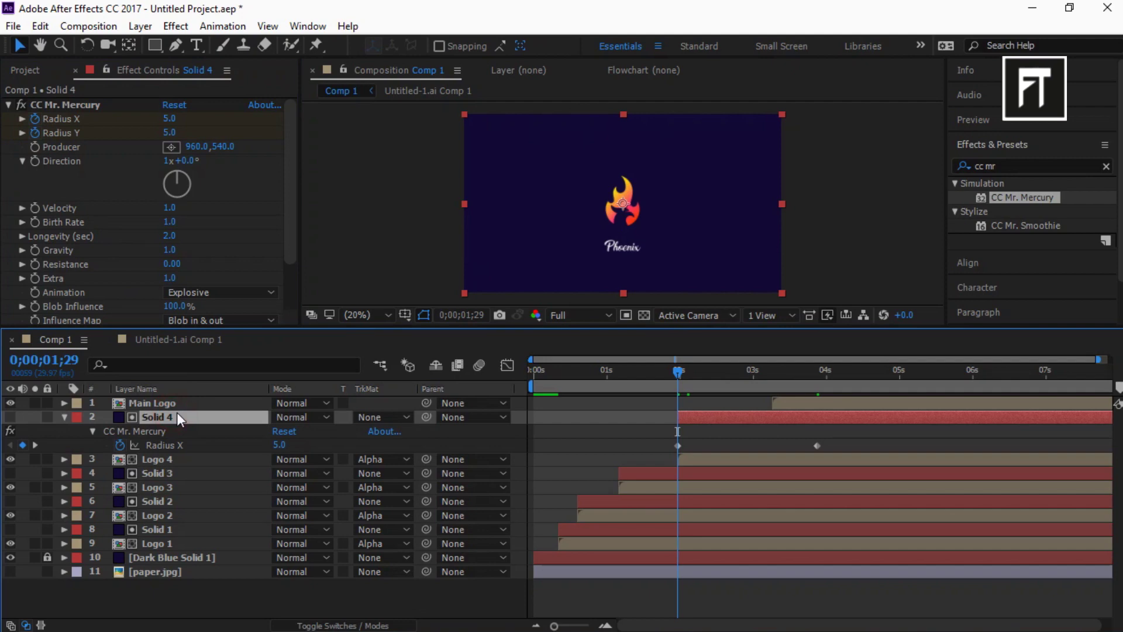
{"action": "key", "text": "u"}
Add a Radius Y keyframe of 30.0 on Solid 4 at 0;00;03;26.
{"action": "left_click_drag", "start_coordinate": [810, 368], "coordinate": [816, 368]}
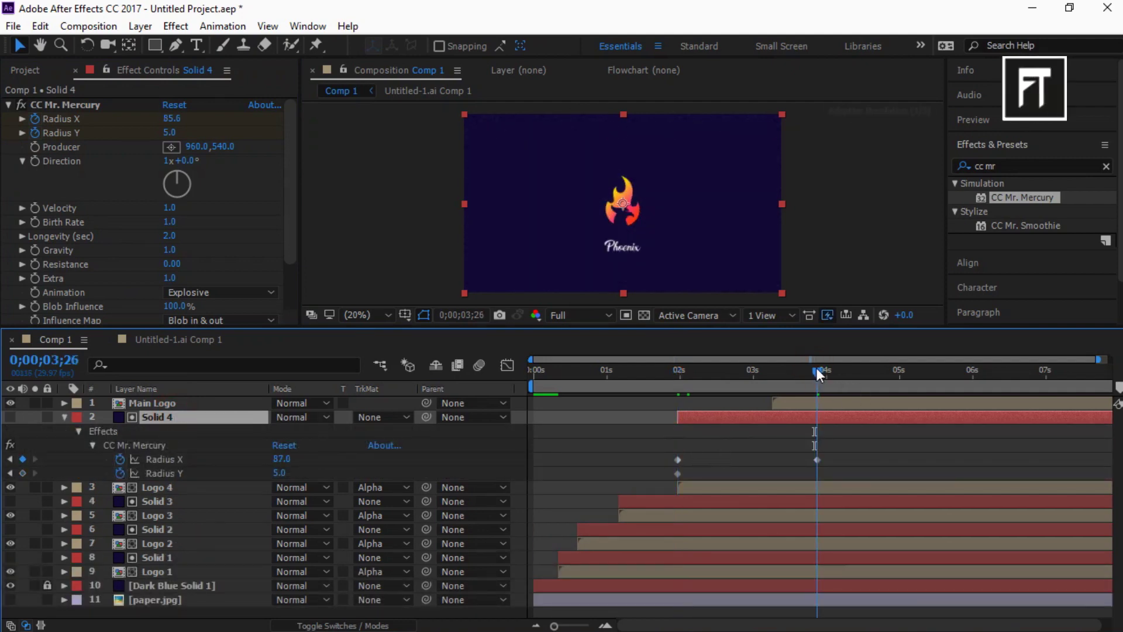
{"action": "left_click", "coordinate": [172, 133]}
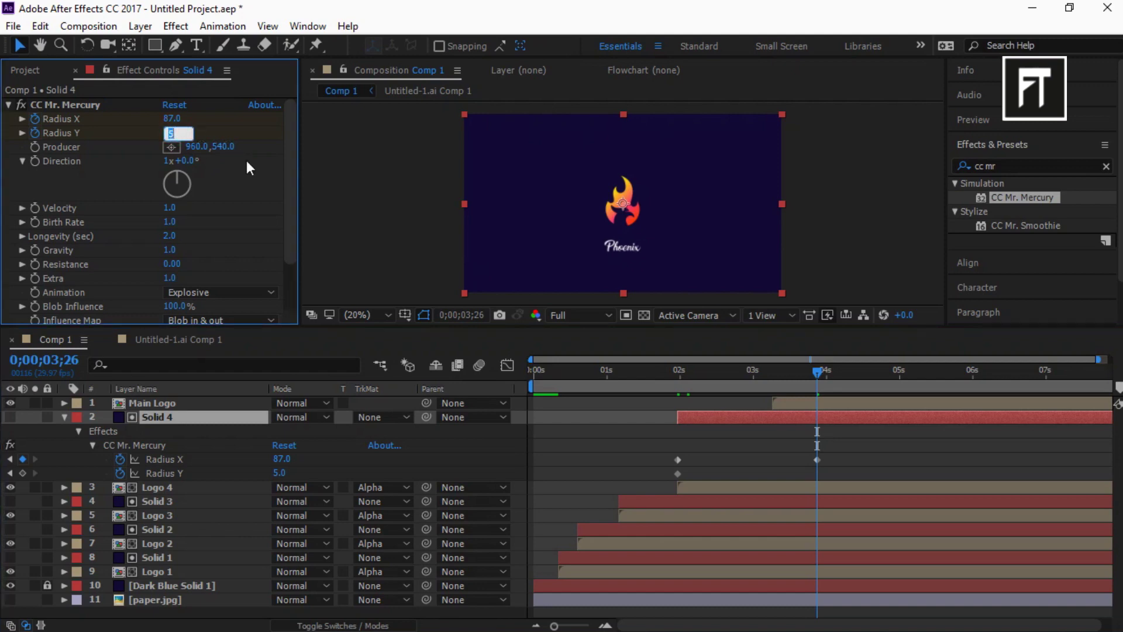
{"action": "type", "text": "30"}
{"action": "key", "text": "Return"}
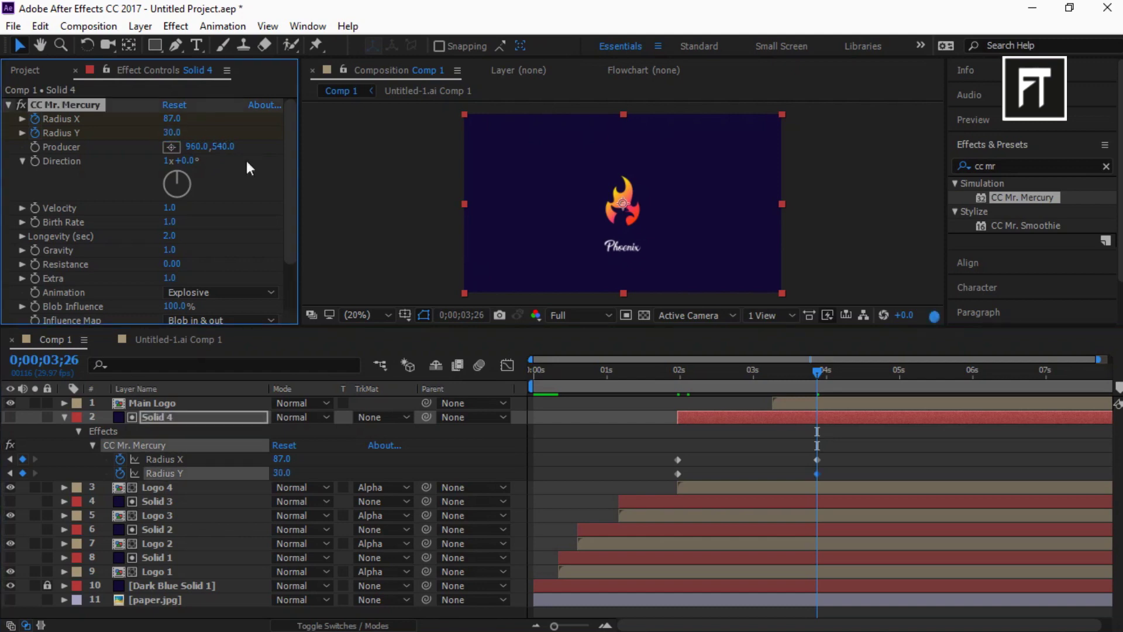
Start keyframing Producer on Solid 4 at 0;00;01;29 with the position 920.0,757.0 and reveal its keyframe.
{"action": "left_click", "coordinate": [676, 370]}
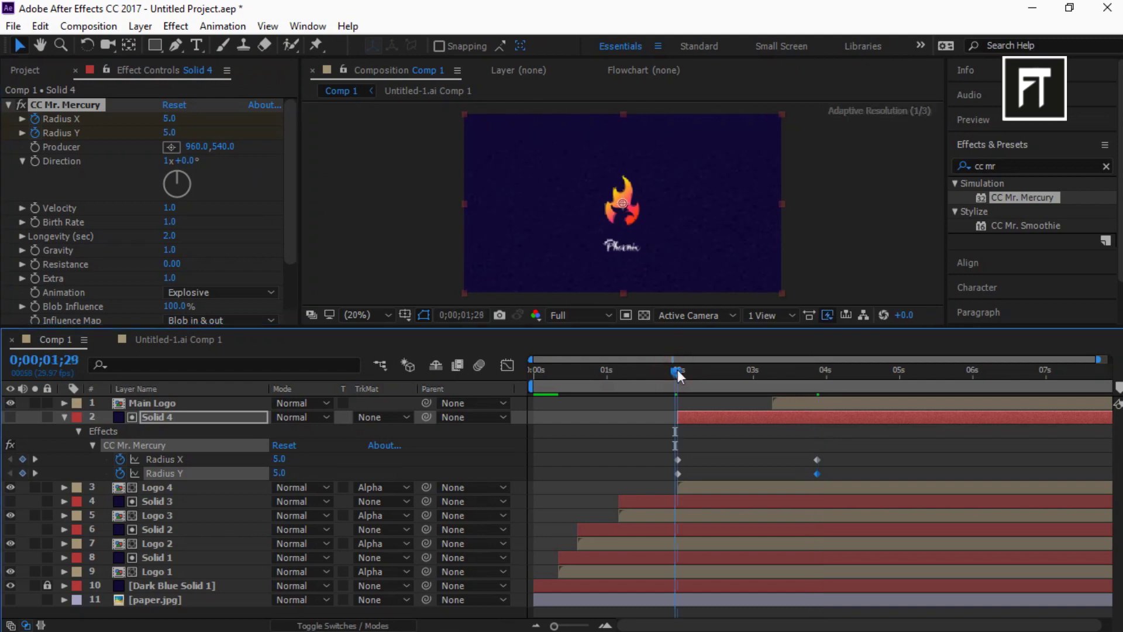
{"action": "left_click", "coordinate": [37, 151]}
{"action": "left_click", "coordinate": [197, 146]}
{"action": "type", "text": "920"}
{"action": "key", "text": "Tab"}
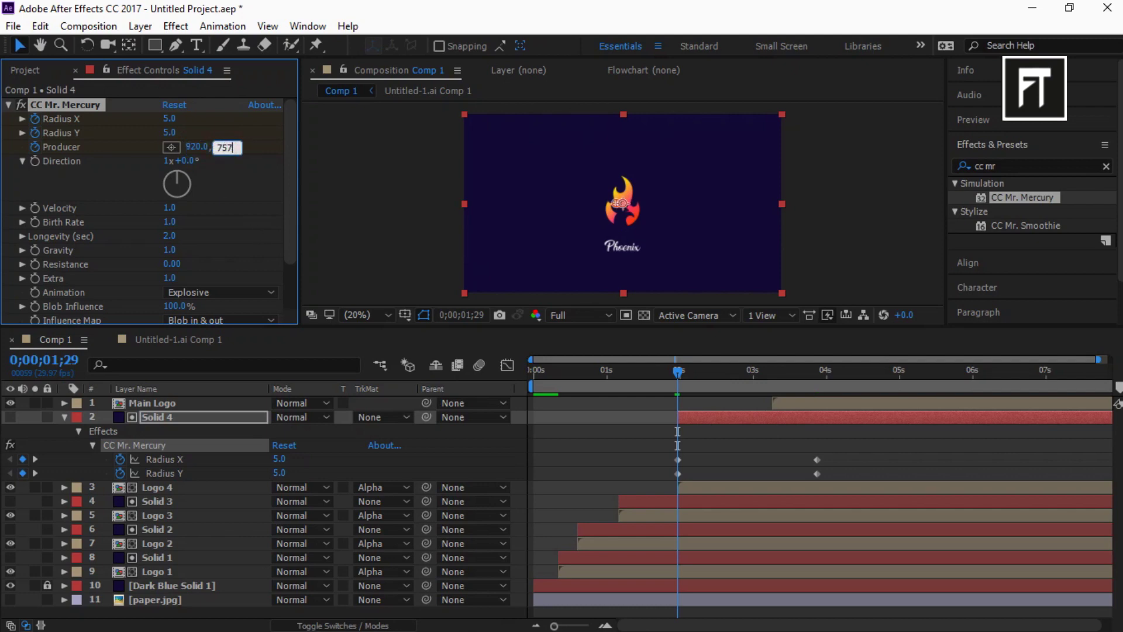
{"action": "key", "text": "Return"}
{"action": "left_click", "coordinate": [184, 419]}
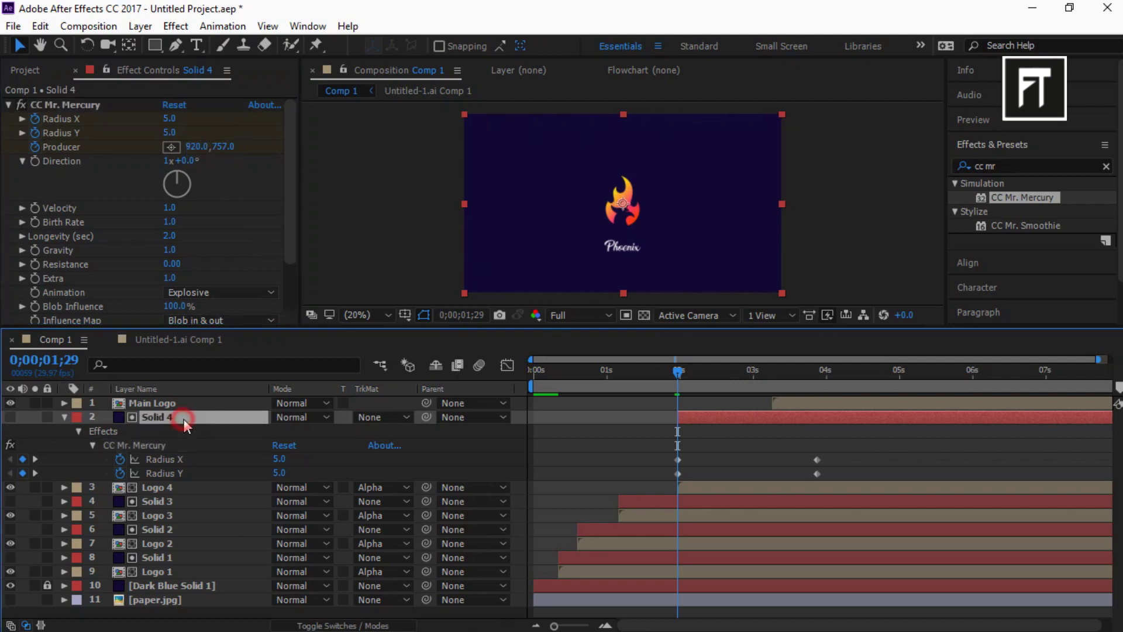
{"action": "key", "text": "u"}
Add a Producer keyframe of 1093.8,528.2 on Solid 4 at 0;00;02;23.
{"action": "left_click", "coordinate": [738, 368]}
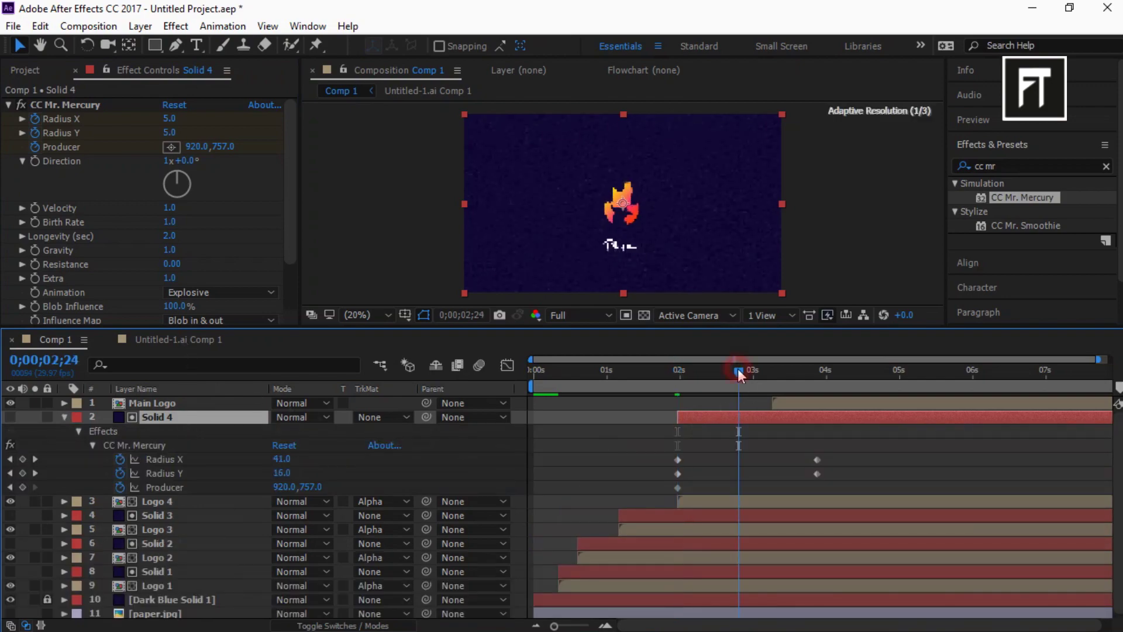
{"action": "left_click_drag", "start_coordinate": [738, 368], "coordinate": [735, 368]}
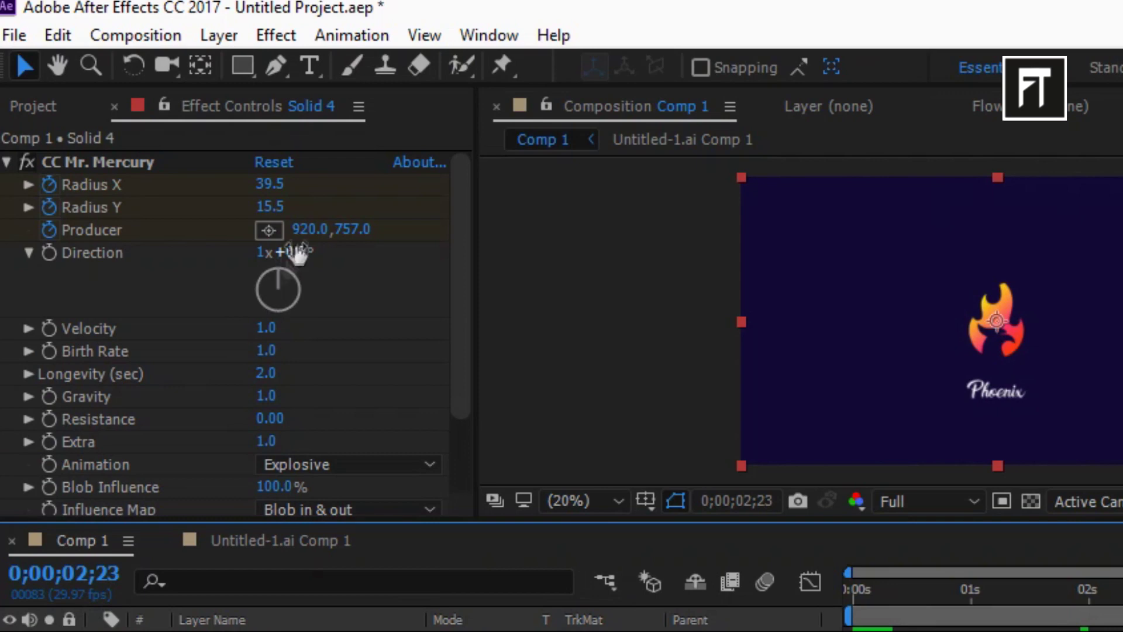
{"action": "left_click", "coordinate": [305, 231]}
{"action": "type", "text": "109"}
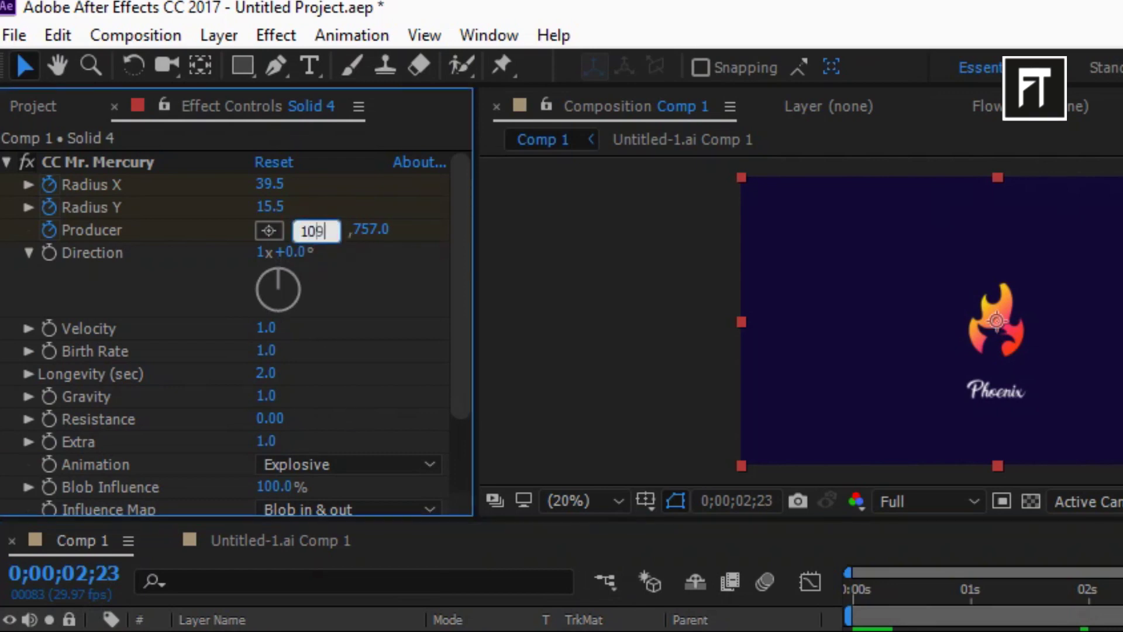
{"action": "type", "text": "3.8"}
{"action": "key", "text": "Return"}
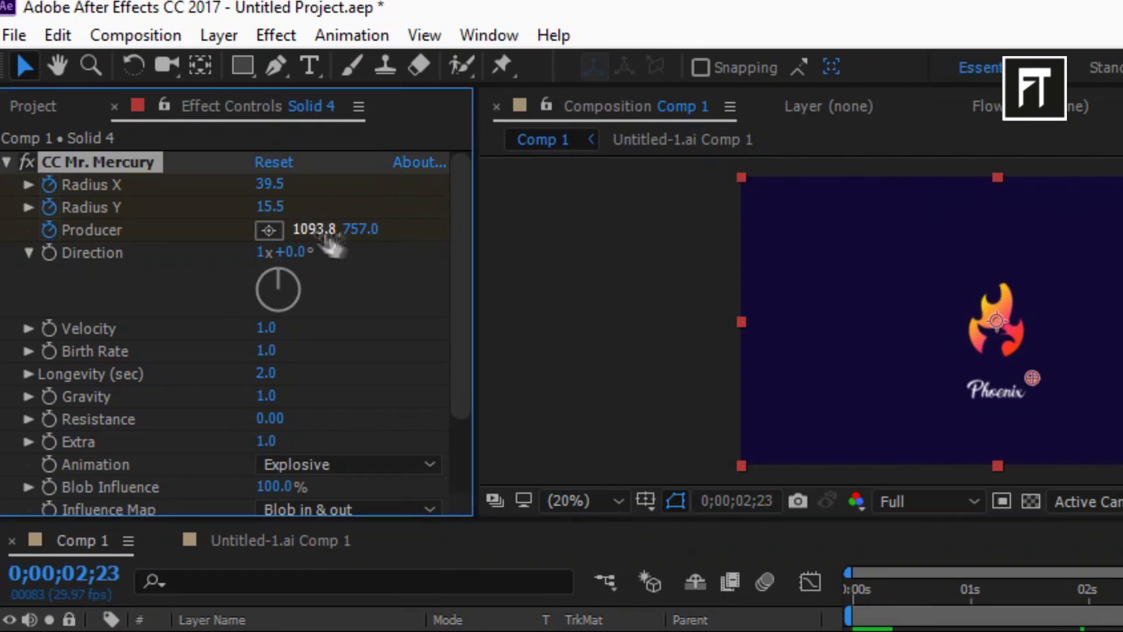
{"action": "left_click", "coordinate": [358, 230]}
{"action": "type", "text": "528.2"}
{"action": "key", "text": "Return"}
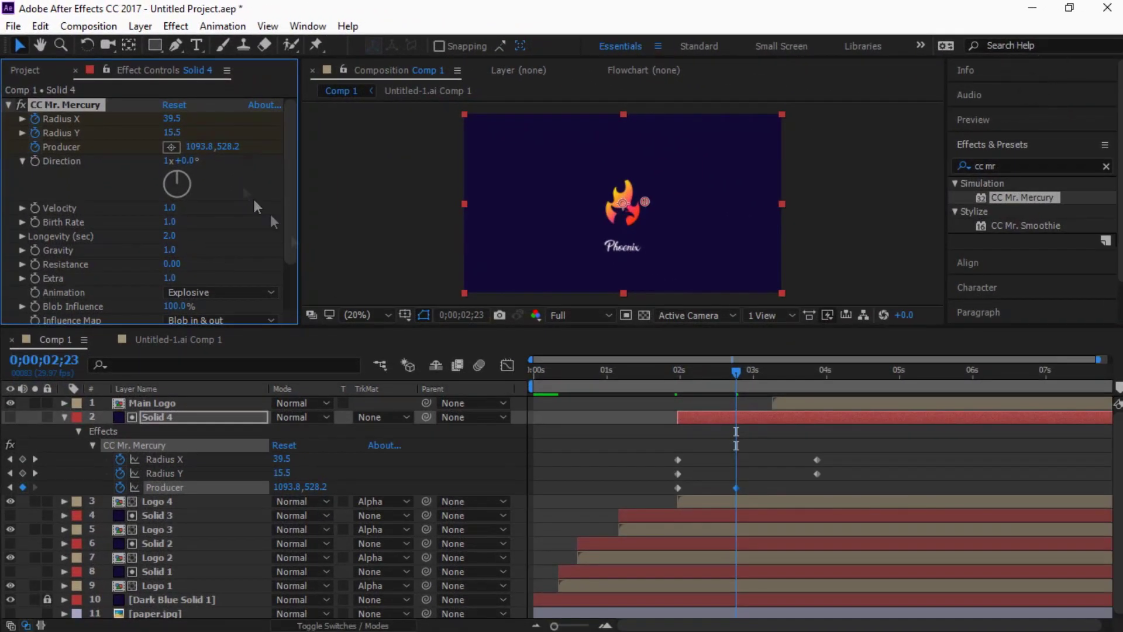
Add a Producer keyframe of 960.0,375.0 on Solid 4 at 0;00;03;27.
{"action": "left_click_drag", "start_coordinate": [798, 371], "coordinate": [820, 373]}
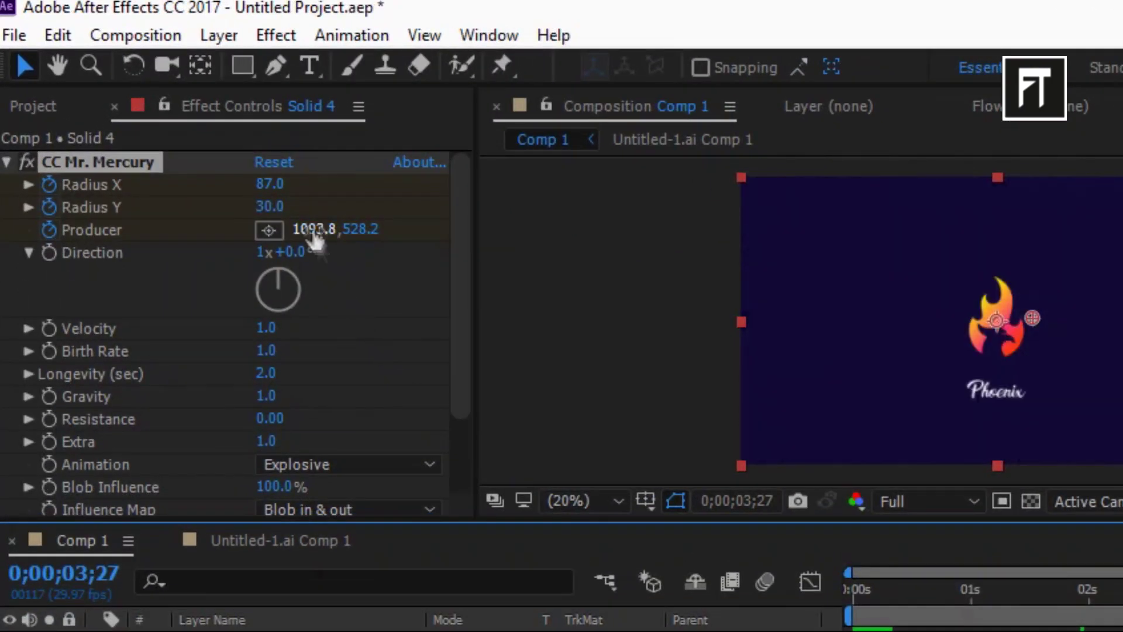
{"action": "left_click", "coordinate": [206, 153]}
{"action": "type", "text": "960"}
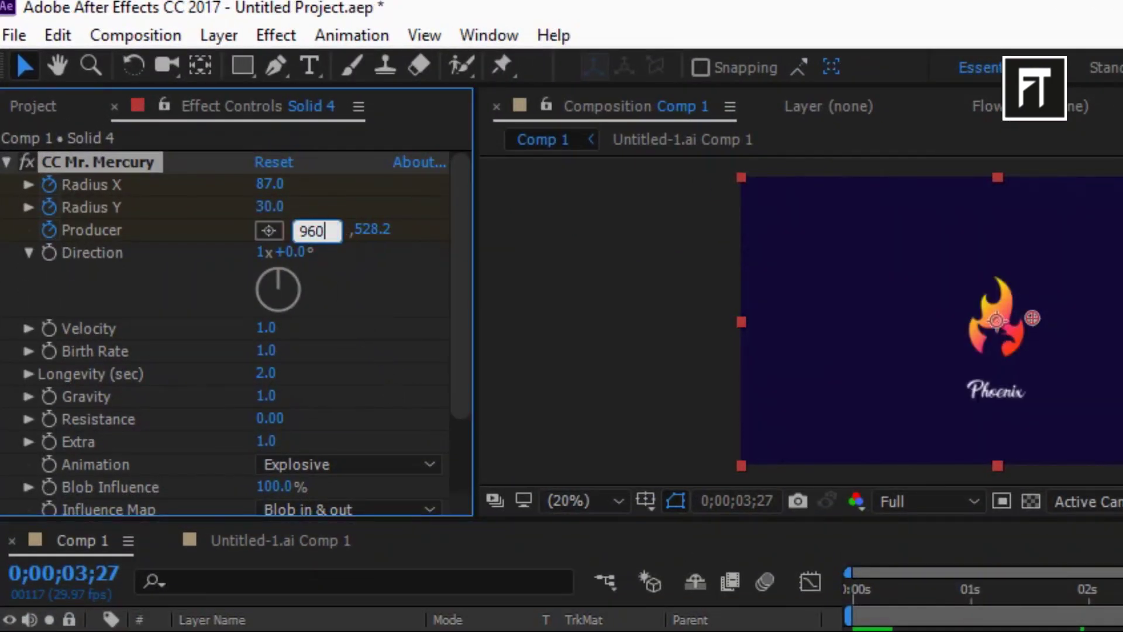
{"action": "key", "text": "Return"}
{"action": "key", "text": "Tab"}
{"action": "type", "text": "375"}
{"action": "key", "text": "Return"}
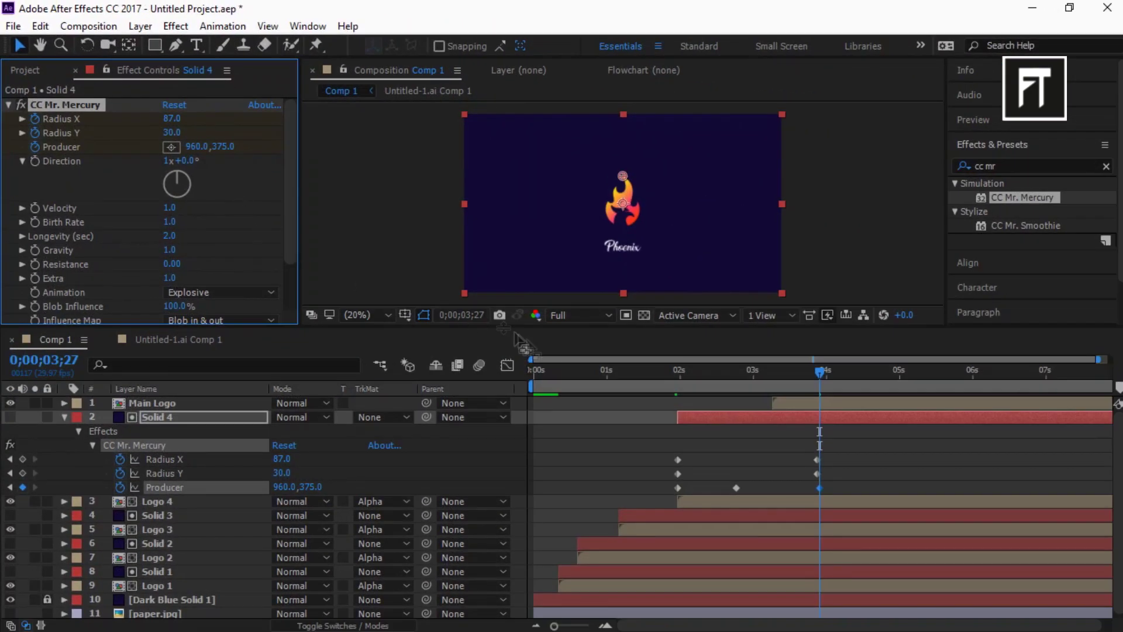
Start keyframing Birth Rate on Solid 4 at 0;00;02;23 with the value 1.0 and reveal its keyframe.
{"action": "left_click", "coordinate": [703, 374]}
{"action": "left_click_drag", "start_coordinate": [703, 376], "coordinate": [736, 375]}
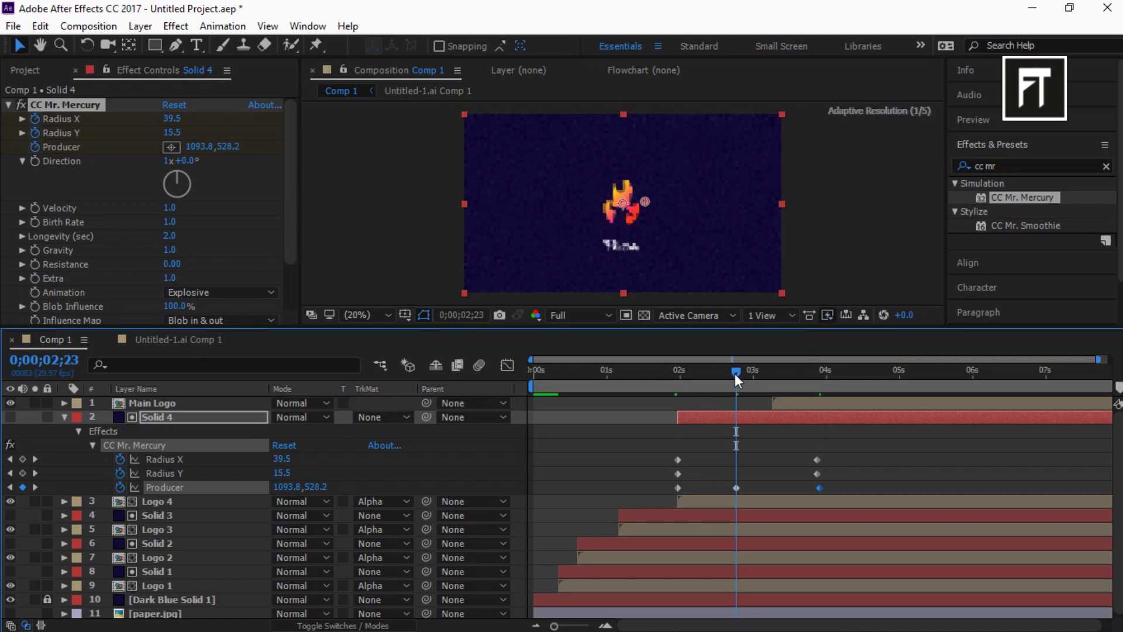
{"action": "left_click", "coordinate": [38, 220]}
{"action": "left_click", "coordinate": [155, 416]}
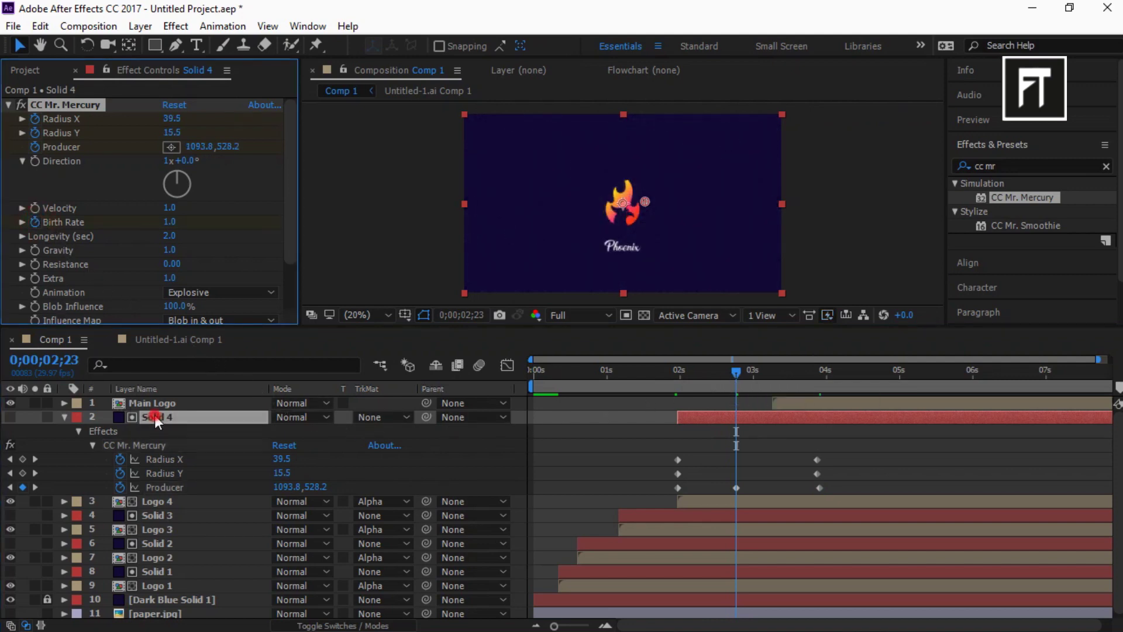
{"action": "key", "text": "u"}
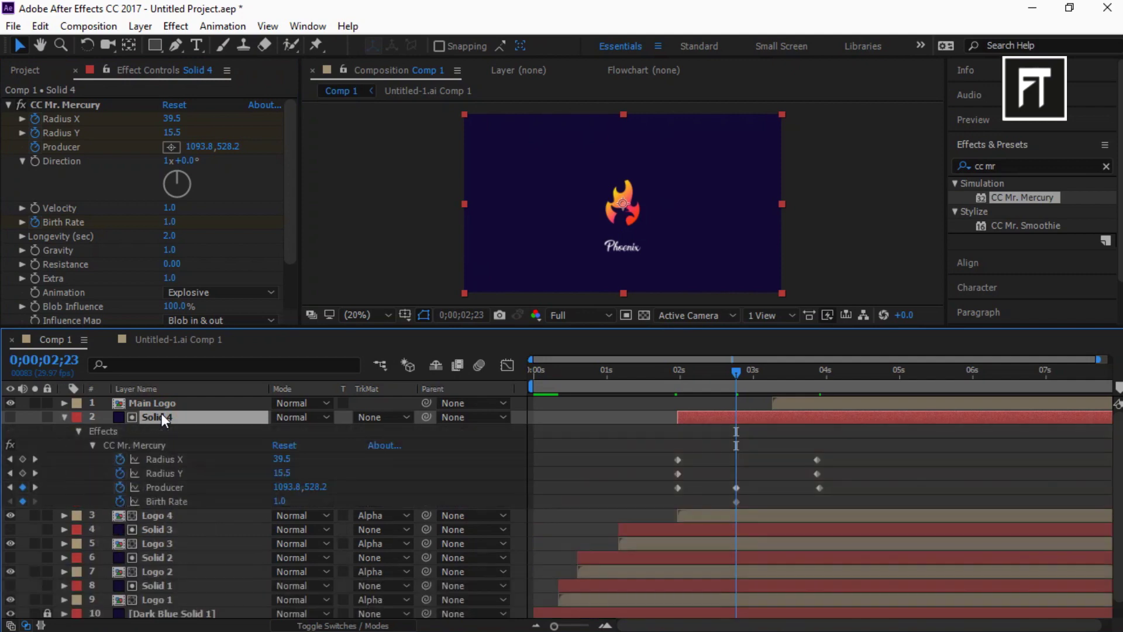
Add a Birth Rate keyframe of 0.0 on Solid 4 at 0;00;04;16.
{"action": "left_click_drag", "start_coordinate": [854, 373], "coordinate": [866, 373]}
{"action": "left_click", "coordinate": [170, 222]}
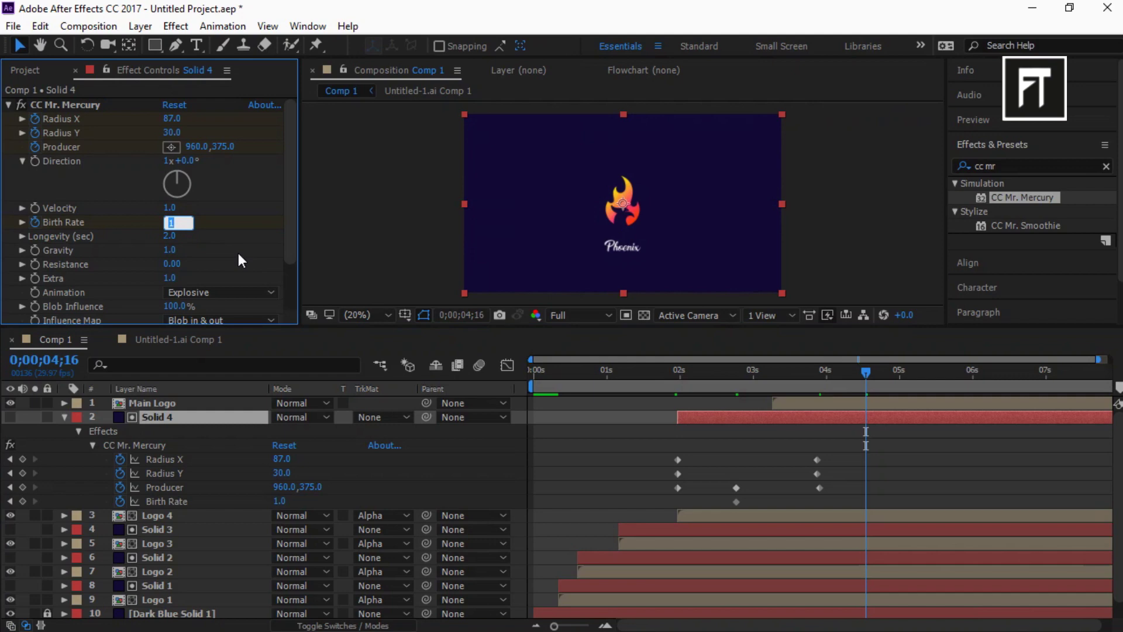
{"action": "key", "text": "Return"}
Start keyframing Gravity on Solid 4 at 0;00;02;09 with the value 0.5.
{"action": "left_click", "coordinate": [709, 372]}
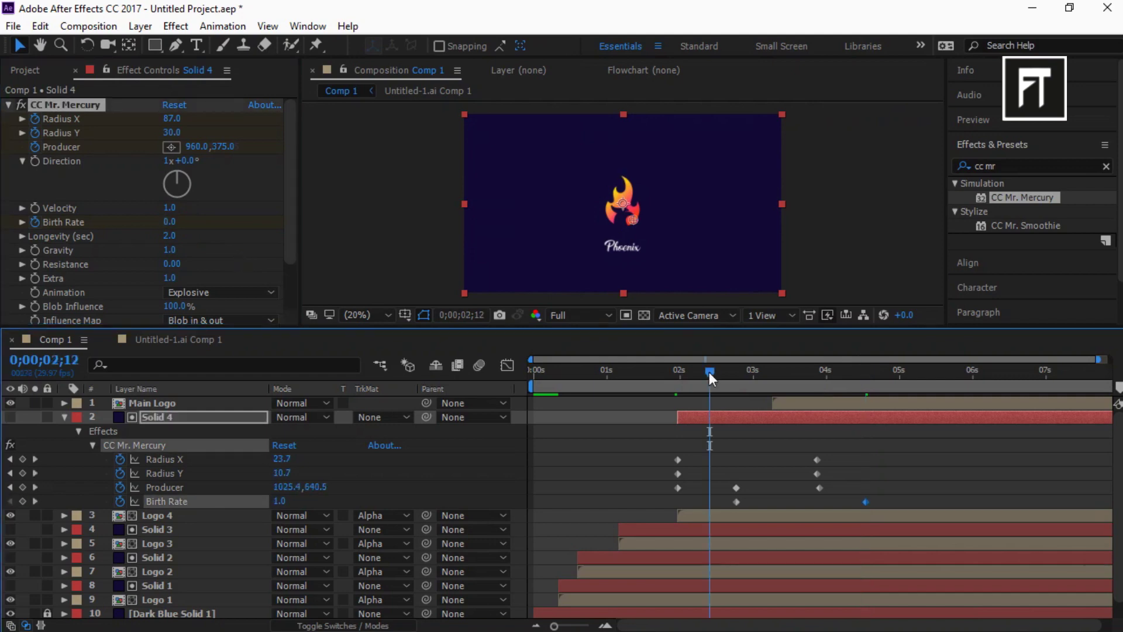
{"action": "left_click_drag", "start_coordinate": [710, 372], "coordinate": [700, 371]}
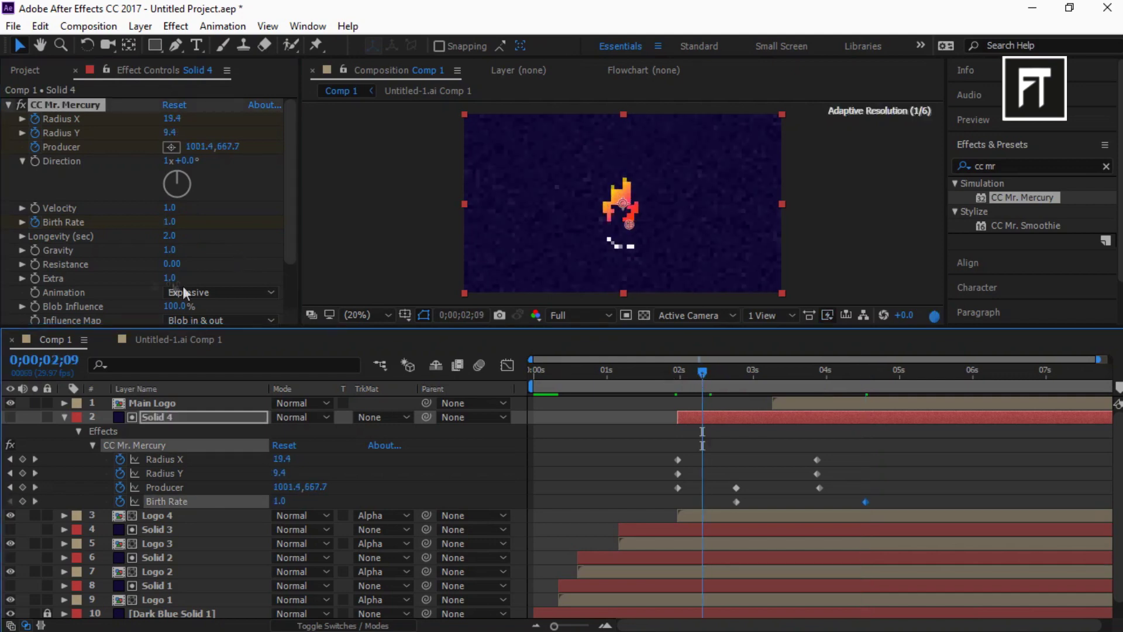
{"action": "left_click", "coordinate": [36, 250]}
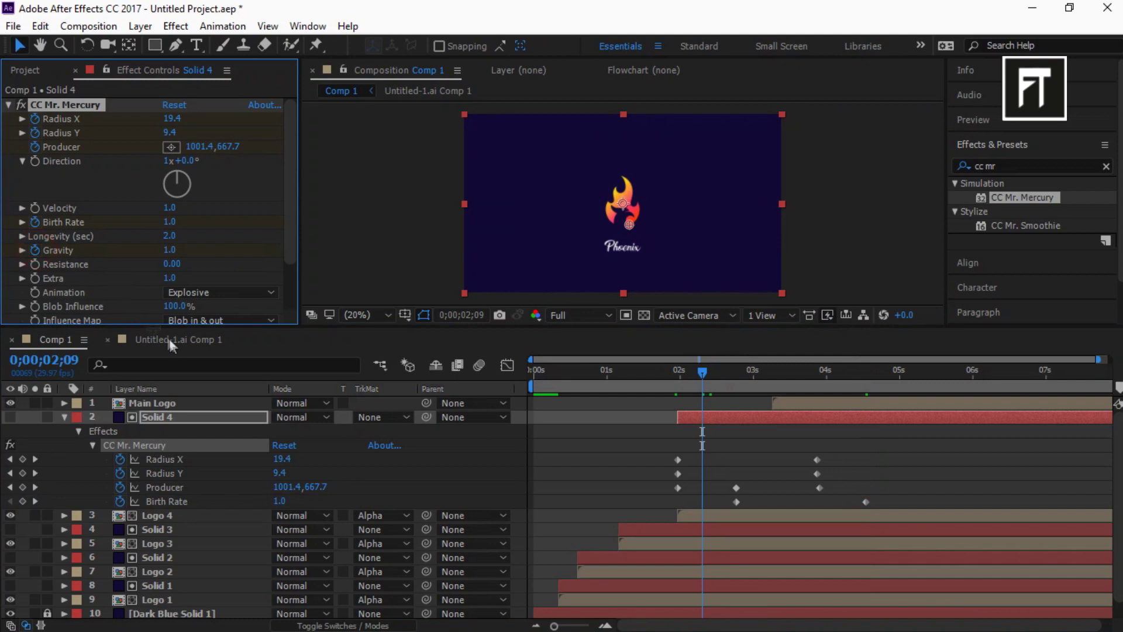
{"action": "left_click", "coordinate": [170, 251]}
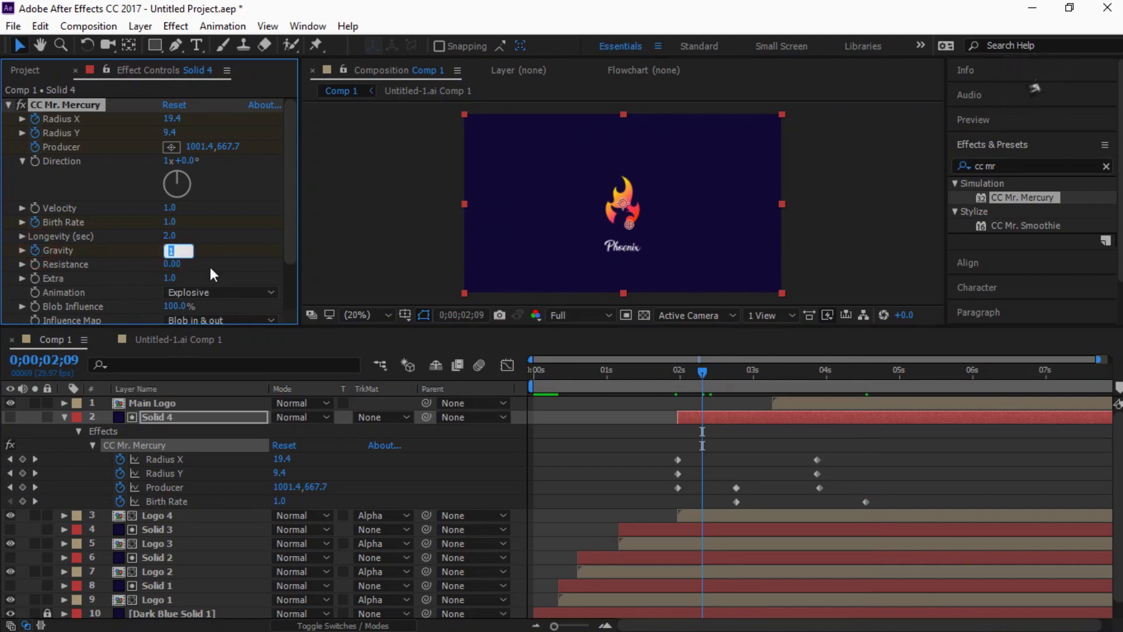
{"action": "type", "text": "0.5"}
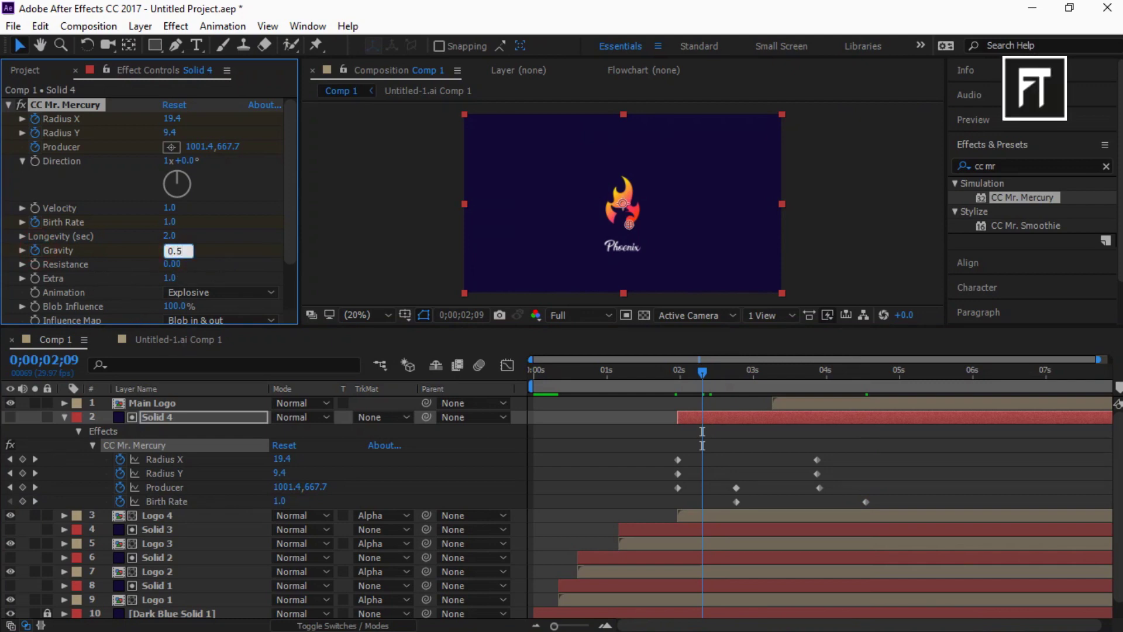
{"action": "key", "text": "Return"}
Add a Gravity keyframe of 1.0 on Solid 4 at 0;00;04;28 and set the effect's Resistance to 0.50.
{"action": "left_click_drag", "start_coordinate": [842, 370], "coordinate": [894, 367]}
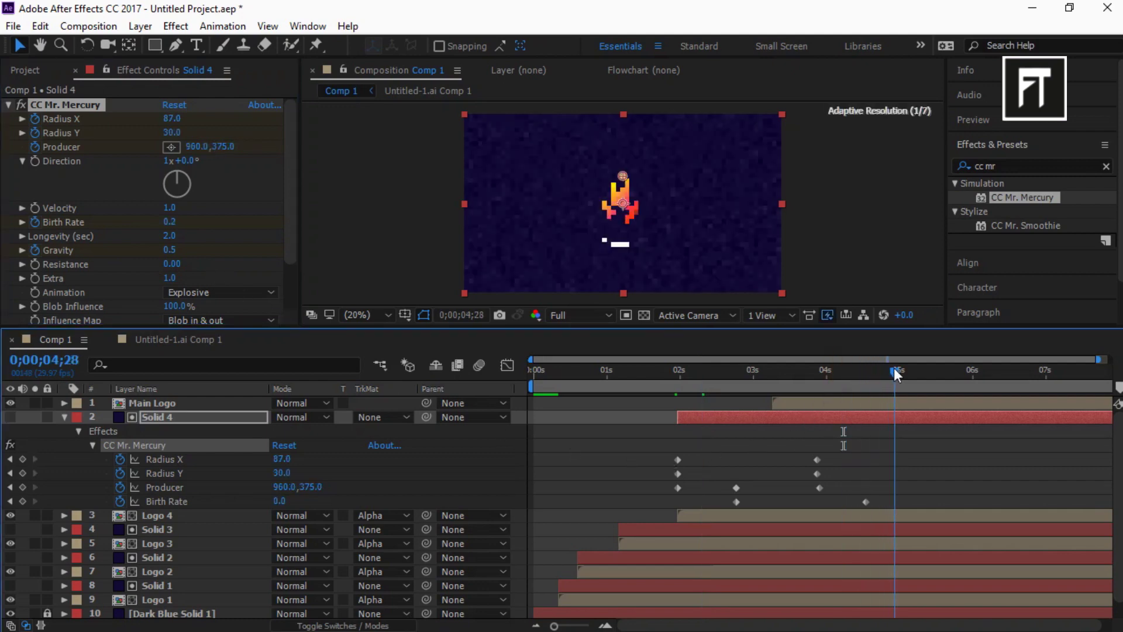
{"action": "left_click", "coordinate": [174, 417]}
{"action": "key", "text": "u"}
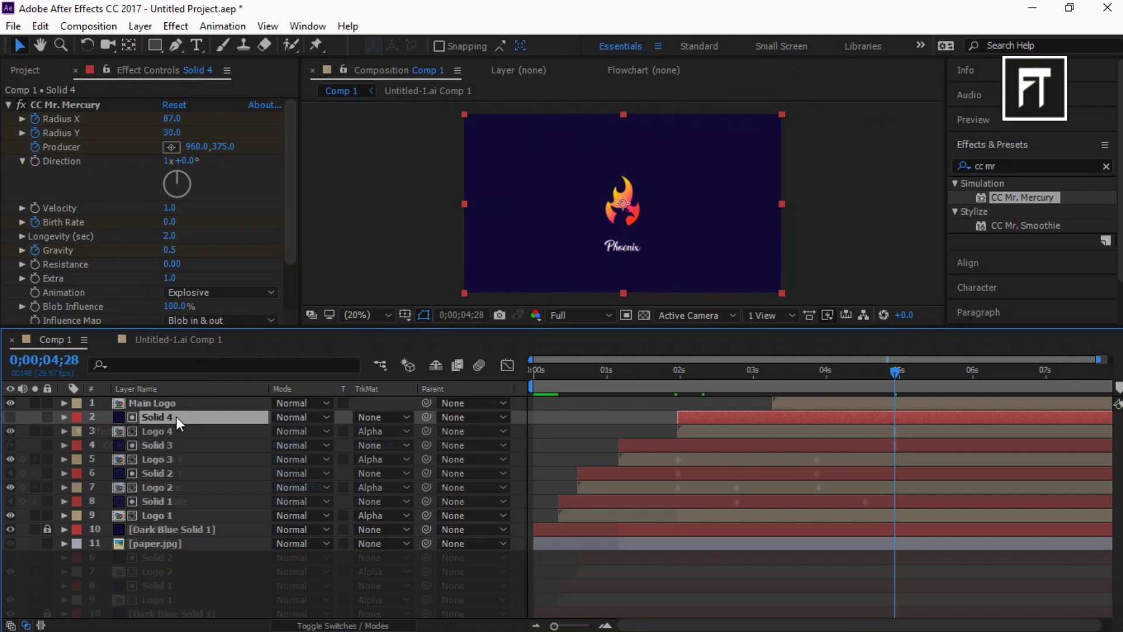
{"action": "key", "text": "u"}
{"action": "left_click", "coordinate": [170, 252]}
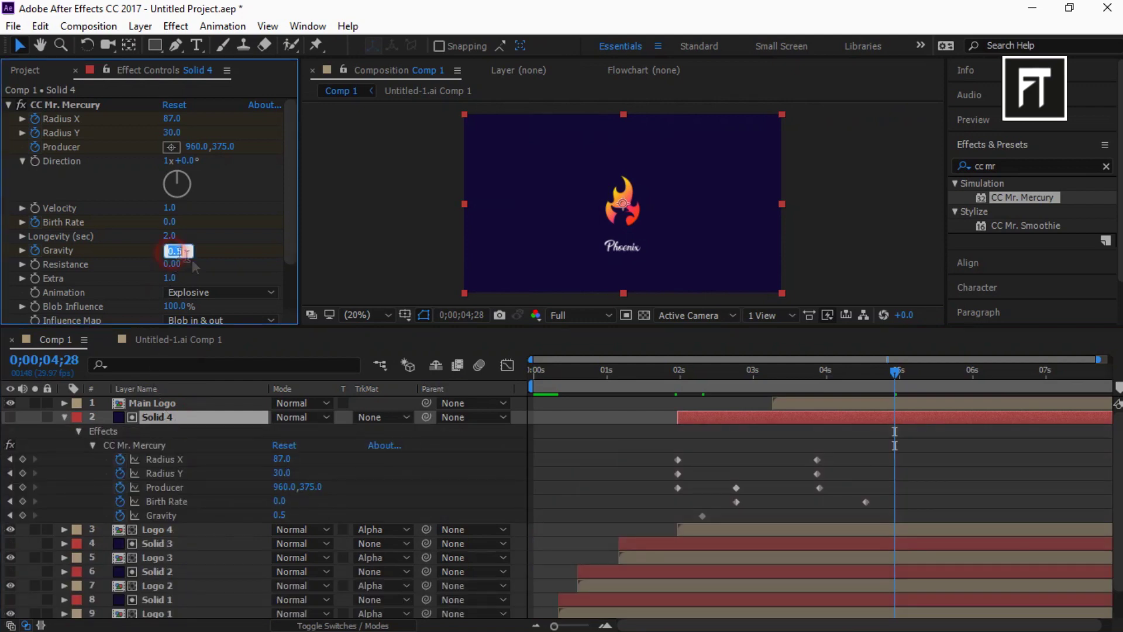
{"action": "type", "text": "1"}
{"action": "key", "text": "Return"}
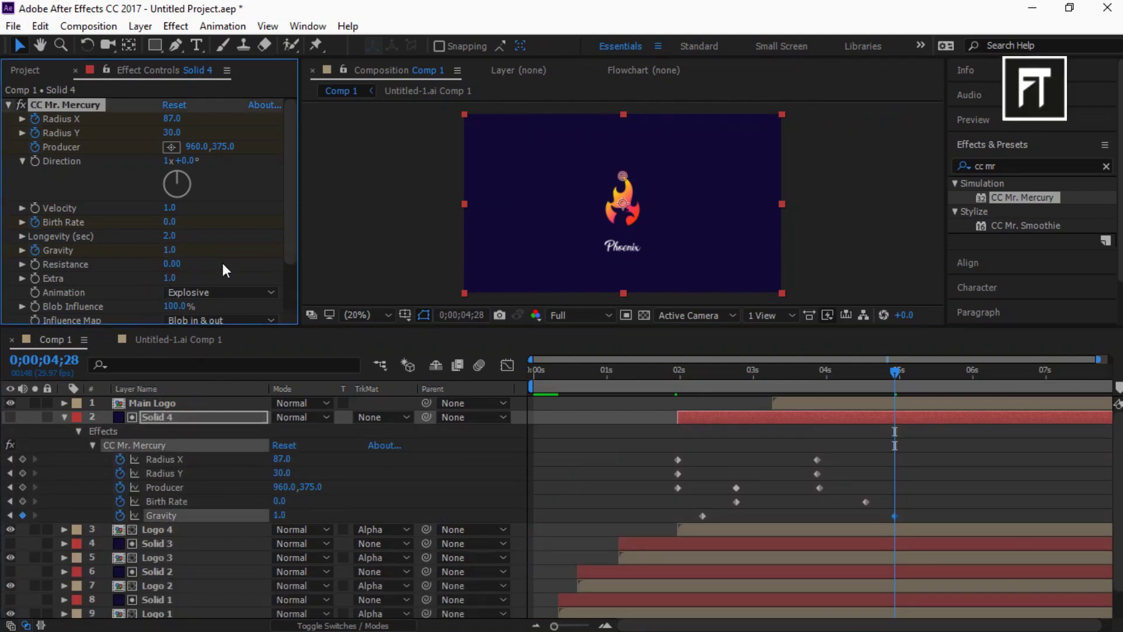
{"action": "left_click", "coordinate": [176, 264]}
{"action": "type", "text": "0.5"}
Start keyframing Blob Birth Size on Solid 4 at 0;00;02;01 with the value 0.10 and reveal its keyframe.
{"action": "scroll", "coordinate": [227, 266], "scroll_direction": "down", "scroll_amount": 3}
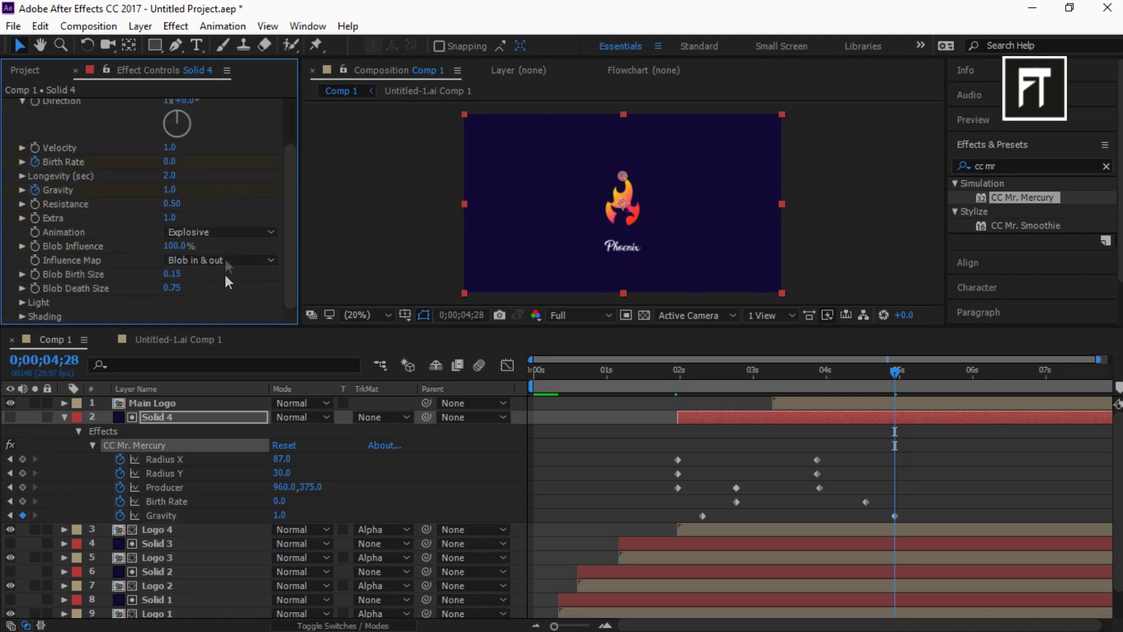
{"action": "left_click", "coordinate": [684, 371]}
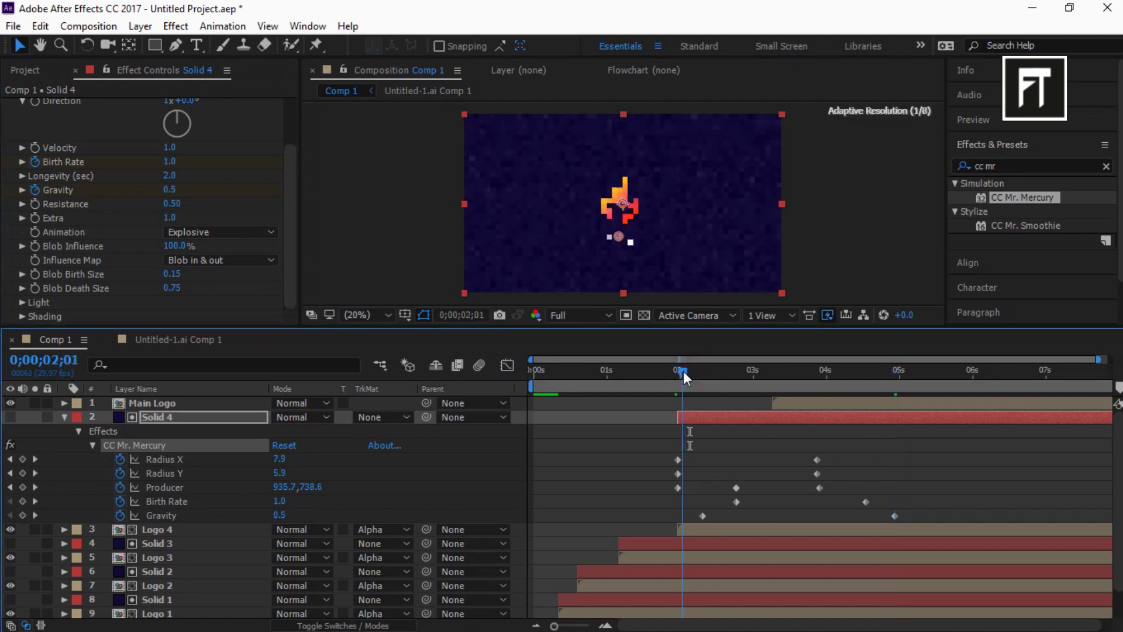
{"action": "left_click", "coordinate": [36, 274]}
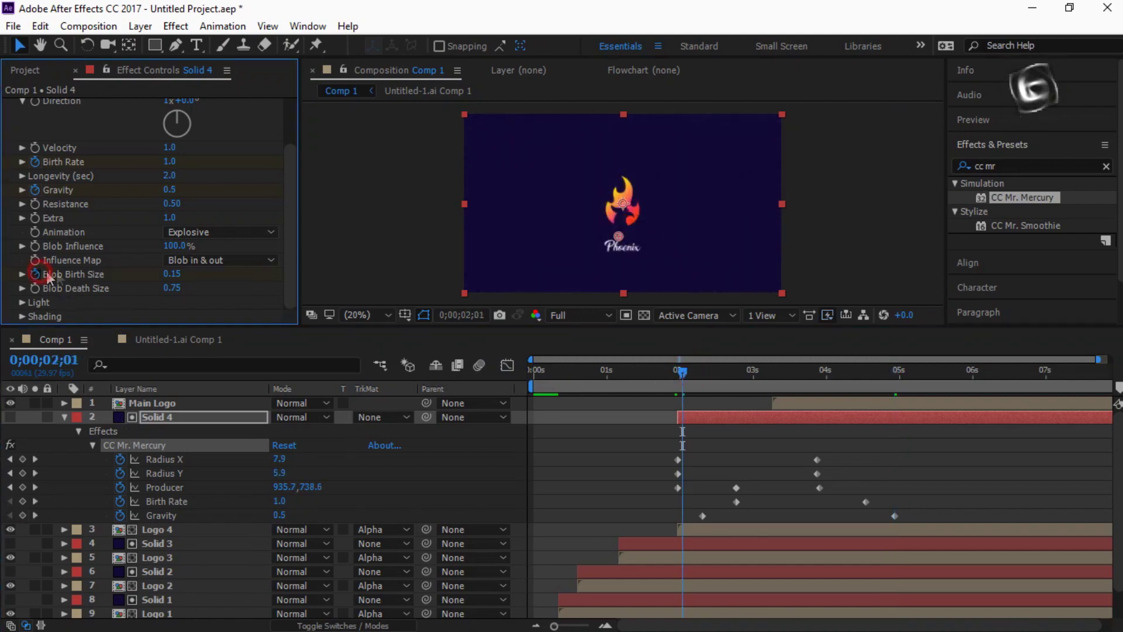
{"action": "left_click", "coordinate": [175, 280]}
{"action": "type", "text": "0.10"}
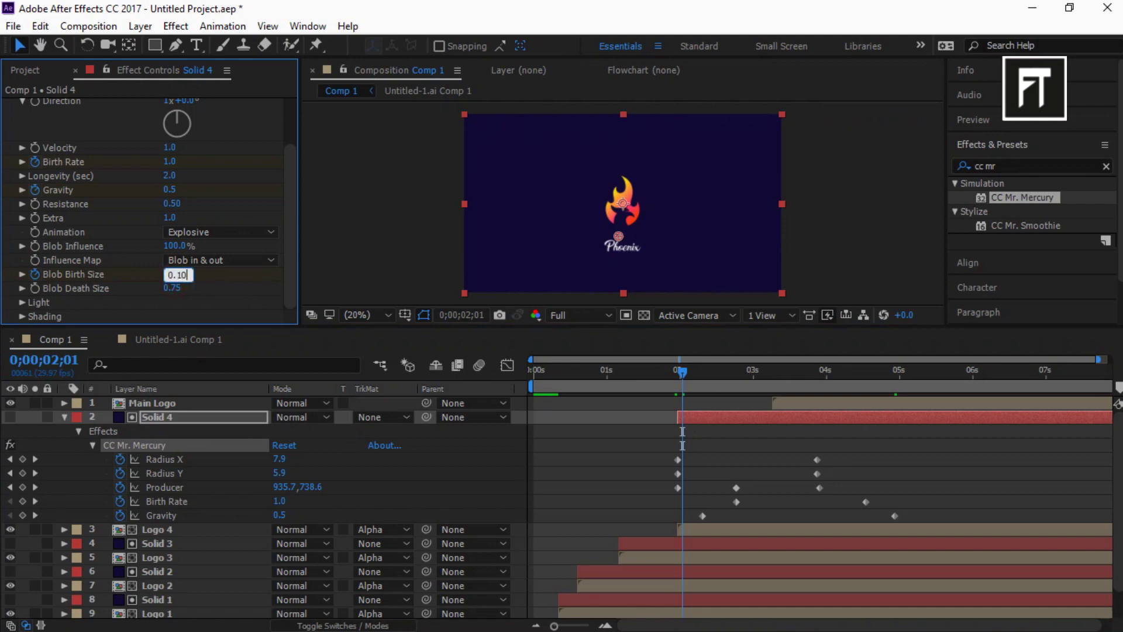
{"action": "left_click", "coordinate": [178, 414]}
{"action": "key", "text": "u"}
{"action": "key", "text": "u"}
{"action": "key", "text": "u"}
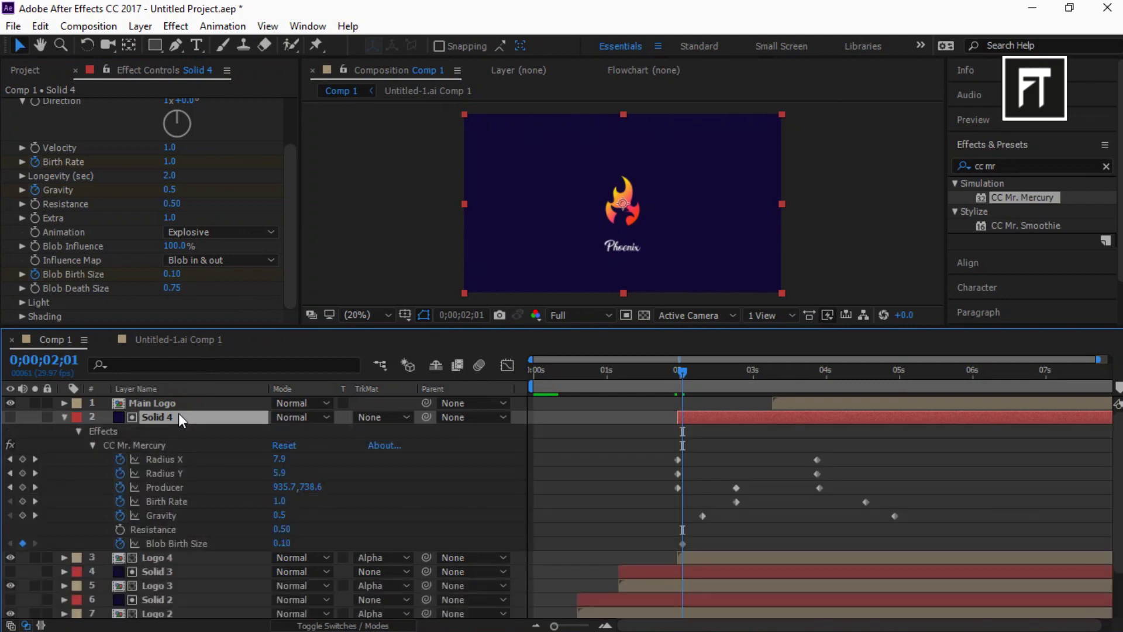
Add a Blob Birth Size keyframe of 4.00 on Solid 4 at 0;00;04;17.
{"action": "left_click_drag", "start_coordinate": [825, 370], "coordinate": [869, 371]}
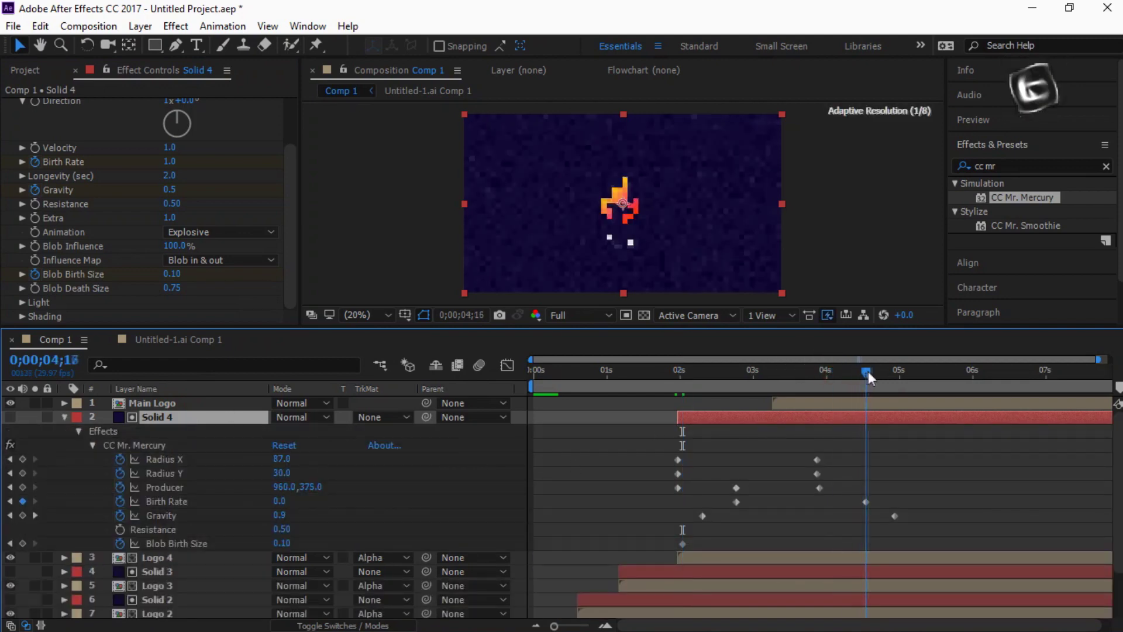
{"action": "left_click", "coordinate": [176, 274]}
{"action": "type", "text": "4"}
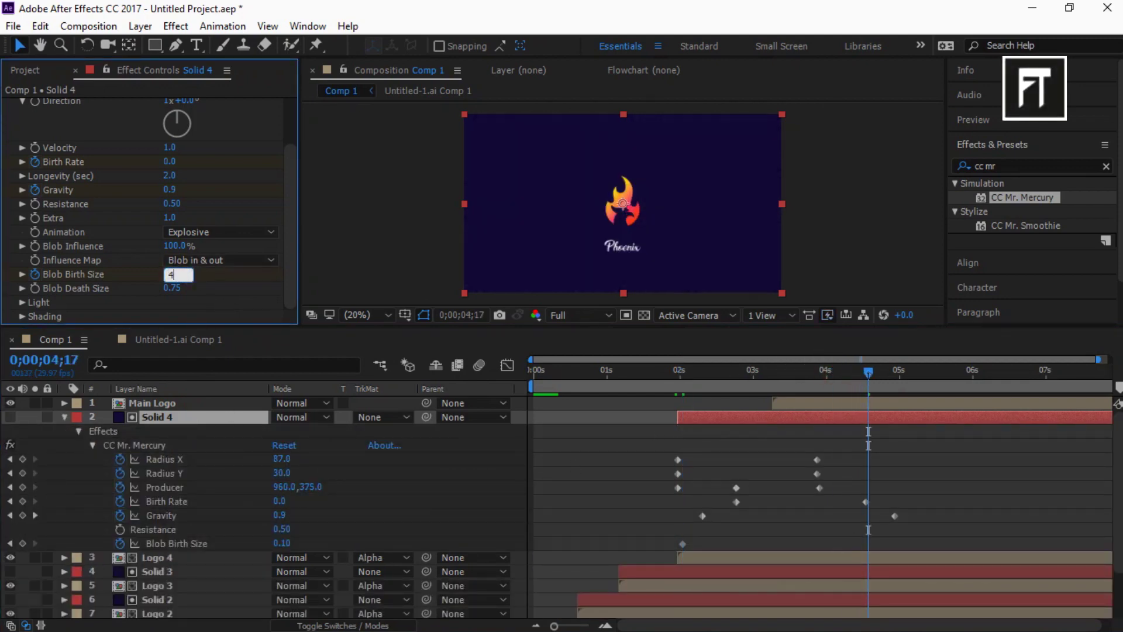
{"action": "key", "text": "Return"}
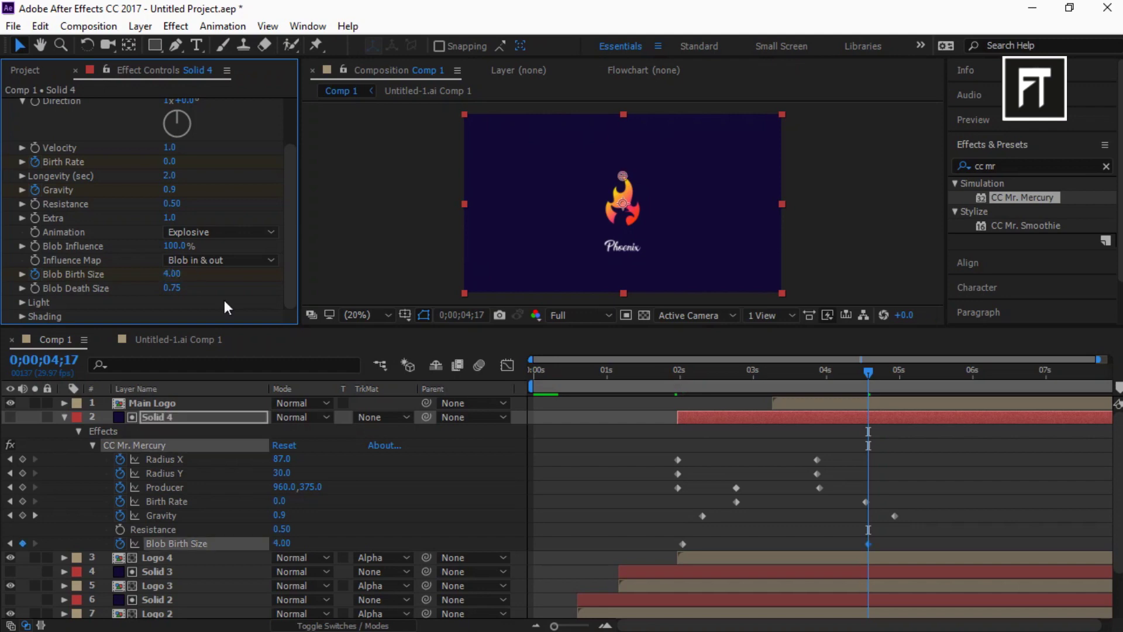
Collapse the Solid 4 layer's properties and set the Fill effect color of Logo 1 to white.
{"action": "left_click", "coordinate": [65, 417]}
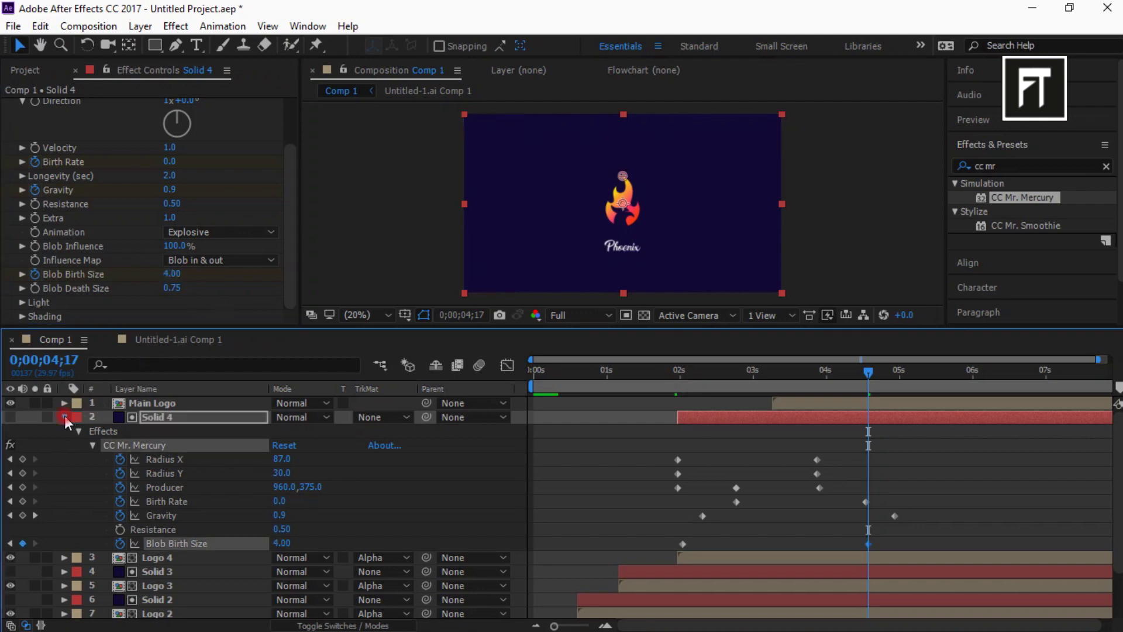
{"action": "left_click", "coordinate": [64, 417]}
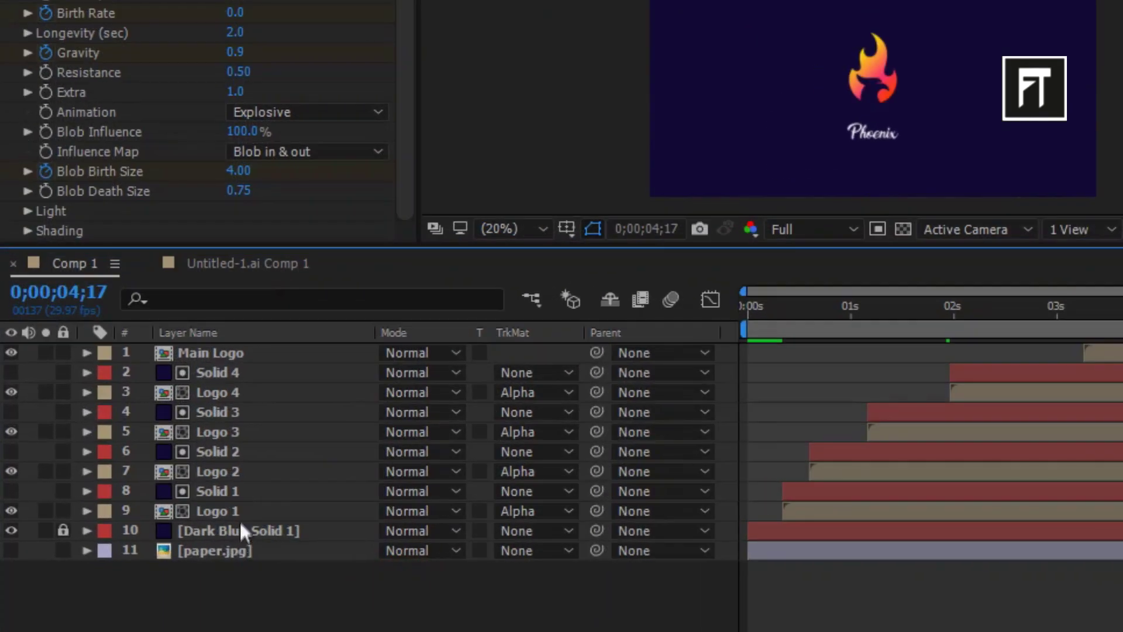
{"action": "left_click", "coordinate": [175, 516]}
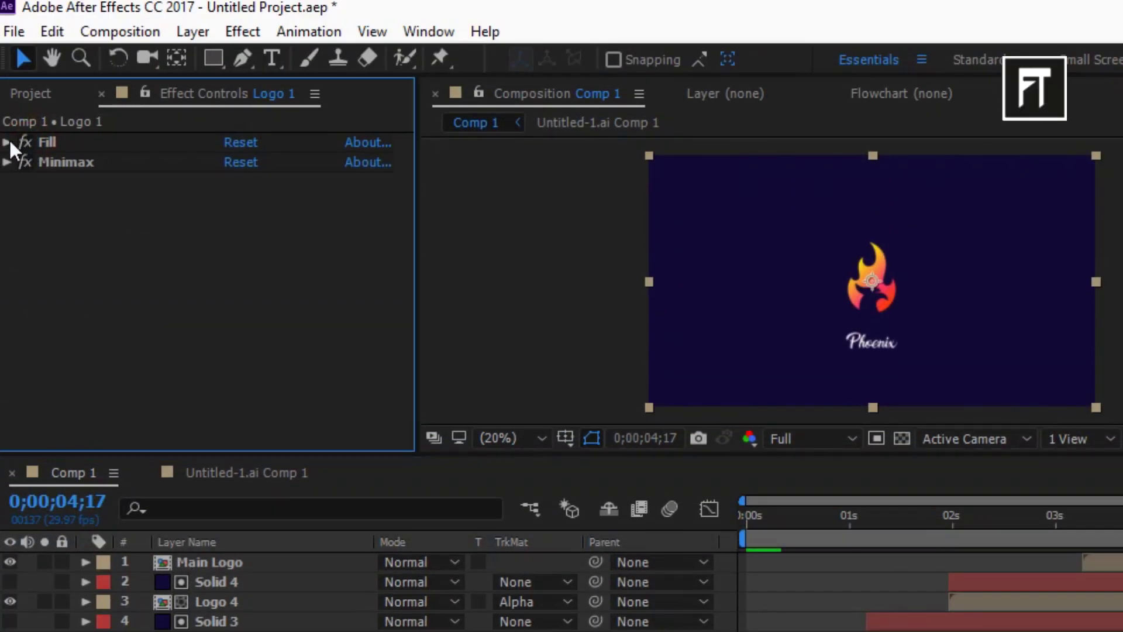
{"action": "left_click", "coordinate": [9, 139]}
{"action": "left_click", "coordinate": [236, 202]}
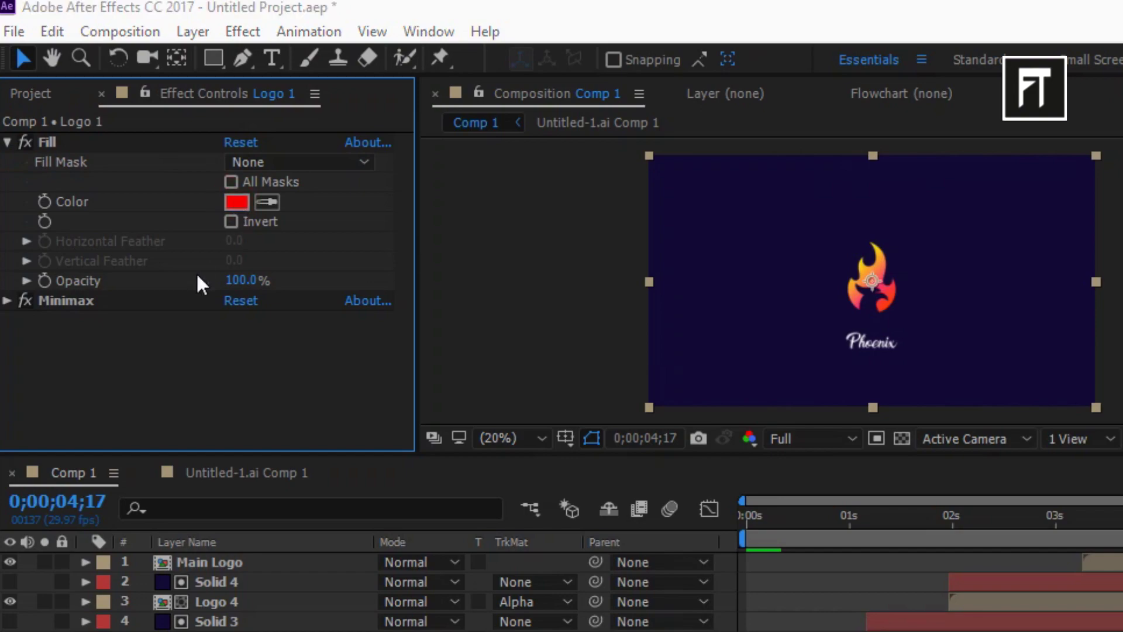
{"action": "left_click", "coordinate": [170, 389]}
{"action": "left_click_drag", "start_coordinate": [171, 389], "coordinate": [100, 345]}
{"action": "left_click", "coordinate": [585, 349]}
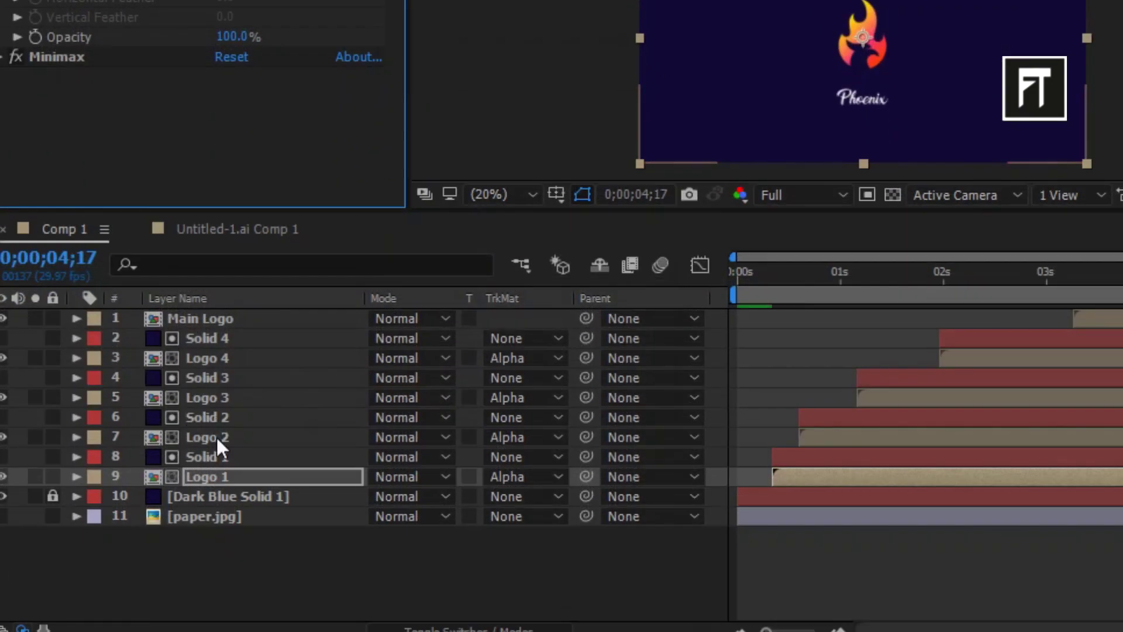
Set the Fill effect color of Logo 2 to the muted blue-violet 6B6DCA.
{"action": "left_click", "coordinate": [216, 437]}
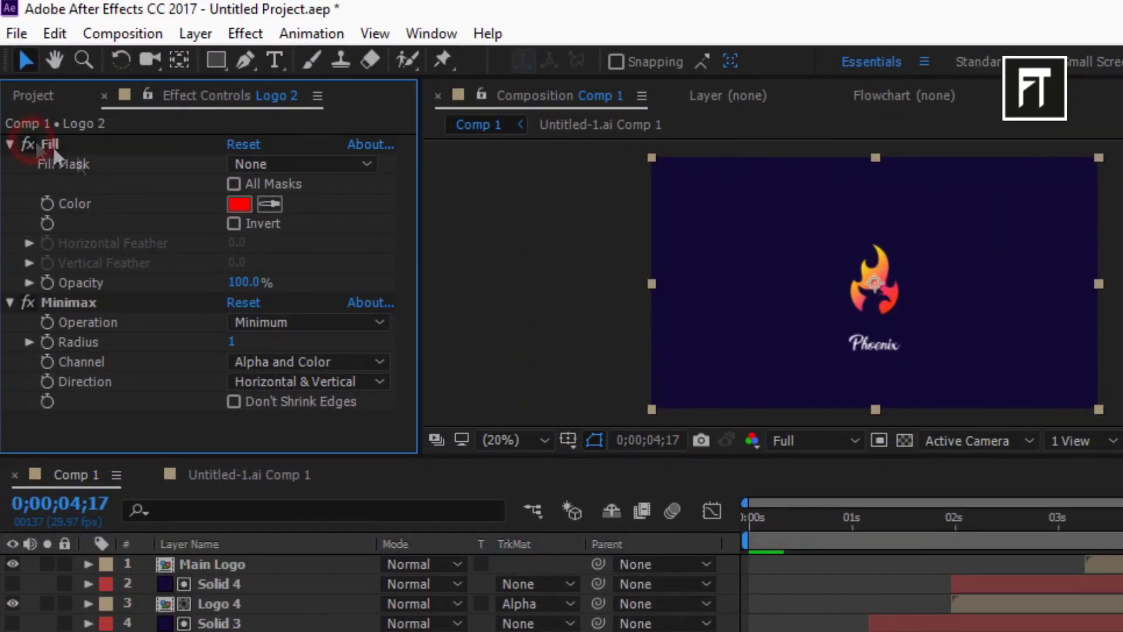
{"action": "left_click", "coordinate": [236, 202]}
{"action": "left_click", "coordinate": [423, 446]}
{"action": "left_click_drag", "start_coordinate": [238, 354], "coordinate": [238, 406]}
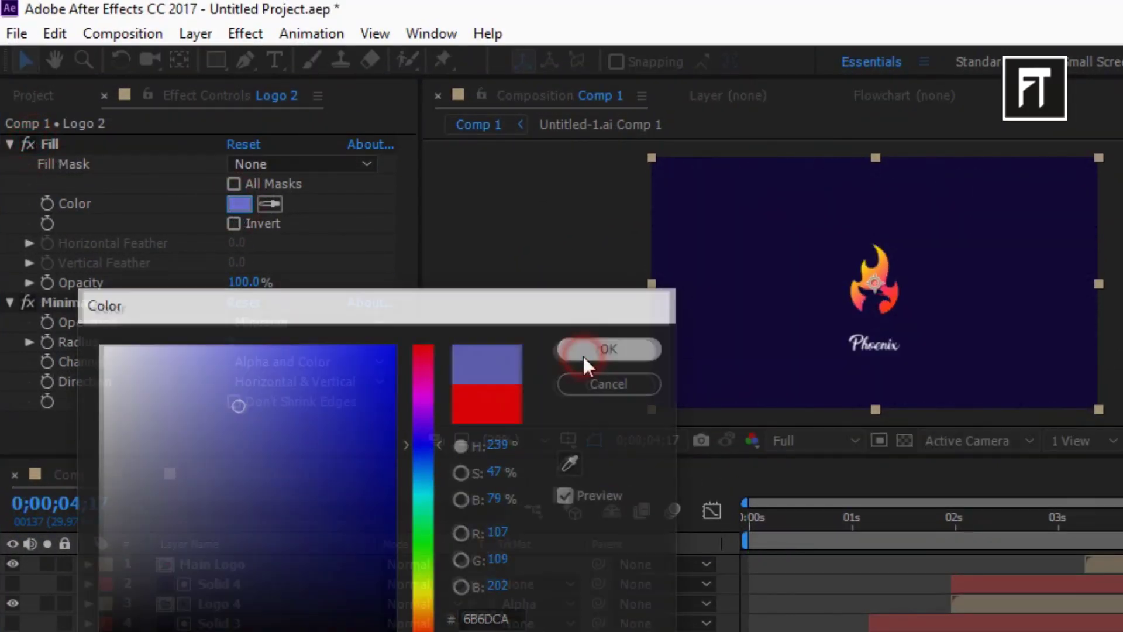
{"action": "left_click", "coordinate": [585, 354]}
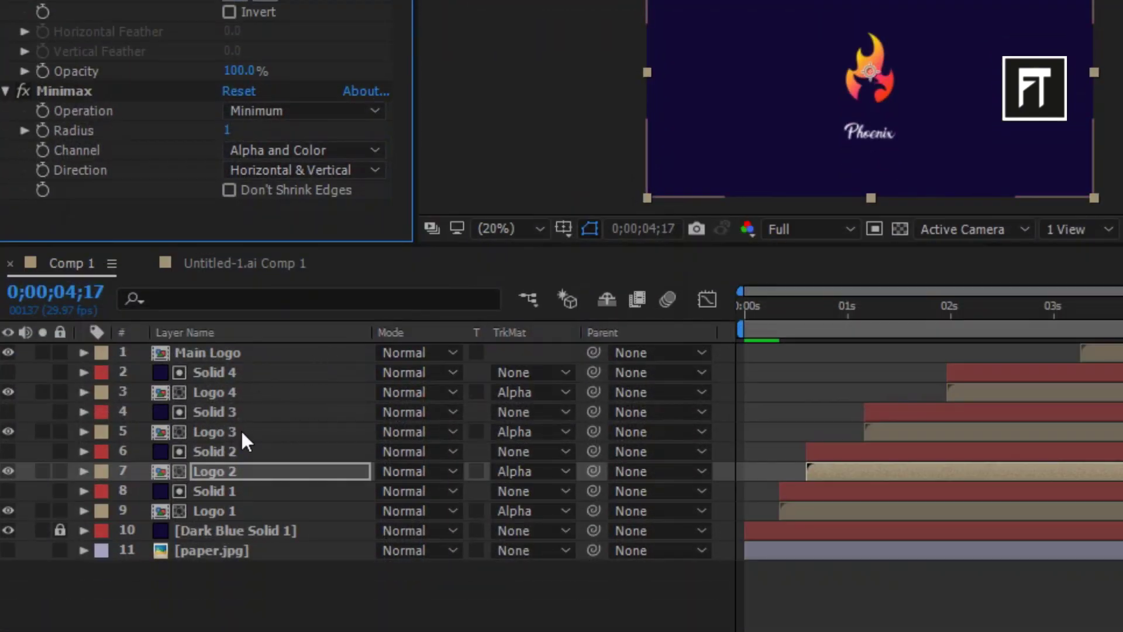
Set the Fill effect color of Logo 3 by sampling orange from the upper flame of the logo.
{"action": "left_click", "coordinate": [243, 430]}
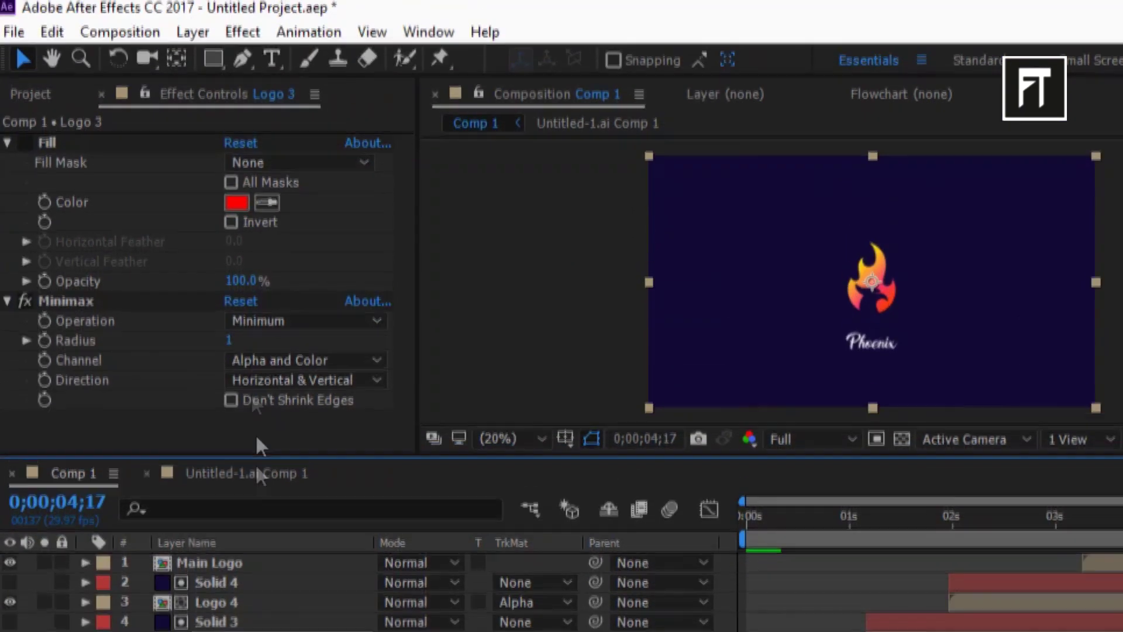
{"action": "left_click", "coordinate": [255, 47]}
{"action": "left_click", "coordinate": [267, 203]}
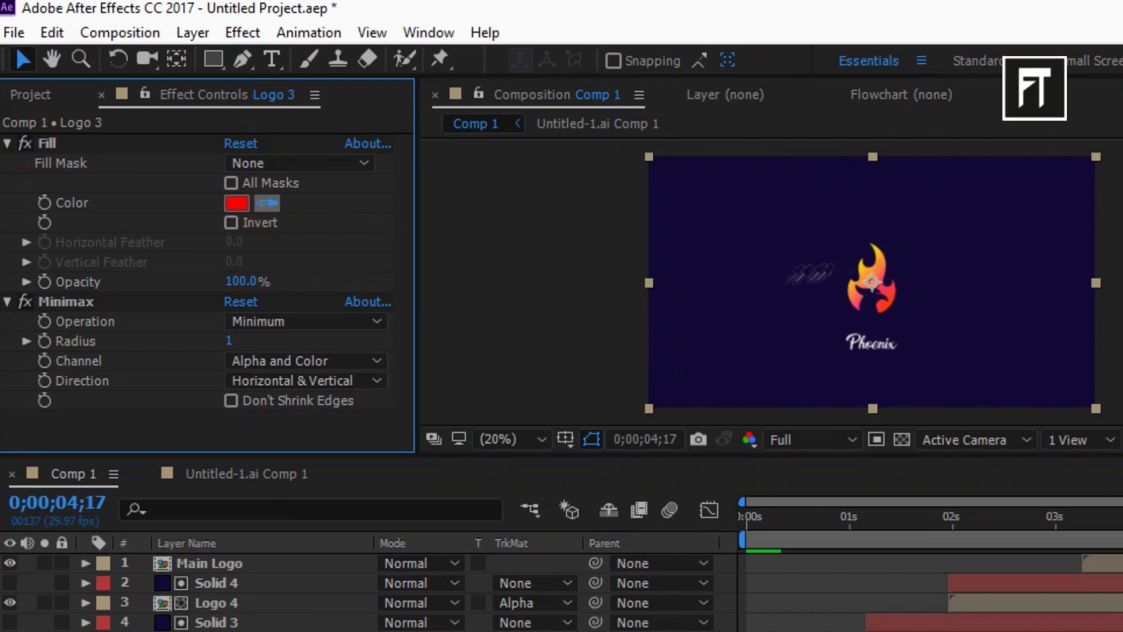
{"action": "left_click", "coordinate": [871, 264]}
{"action": "scroll", "coordinate": [874, 263], "scroll_direction": "up", "scroll_amount": 5}
{"action": "scroll", "coordinate": [874, 264], "scroll_direction": "down", "scroll_amount": 2}
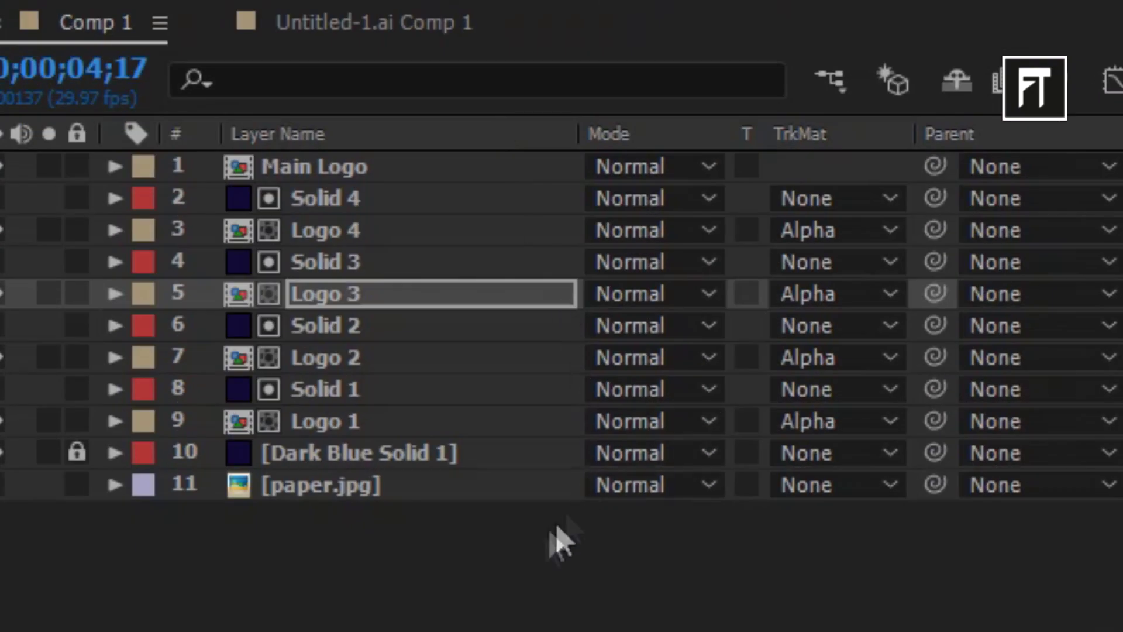
Create a new 1920 x 1080 px dark blue solid named splash in Comp 1.
{"action": "left_click", "coordinate": [527, 546]}
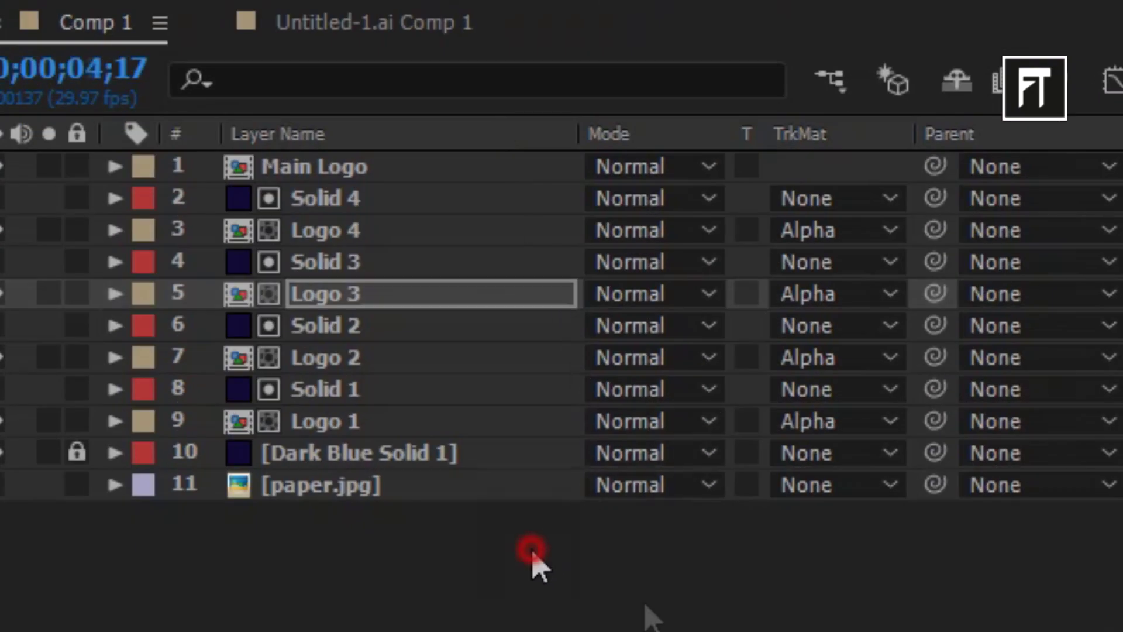
{"action": "right_click", "coordinate": [643, 603]}
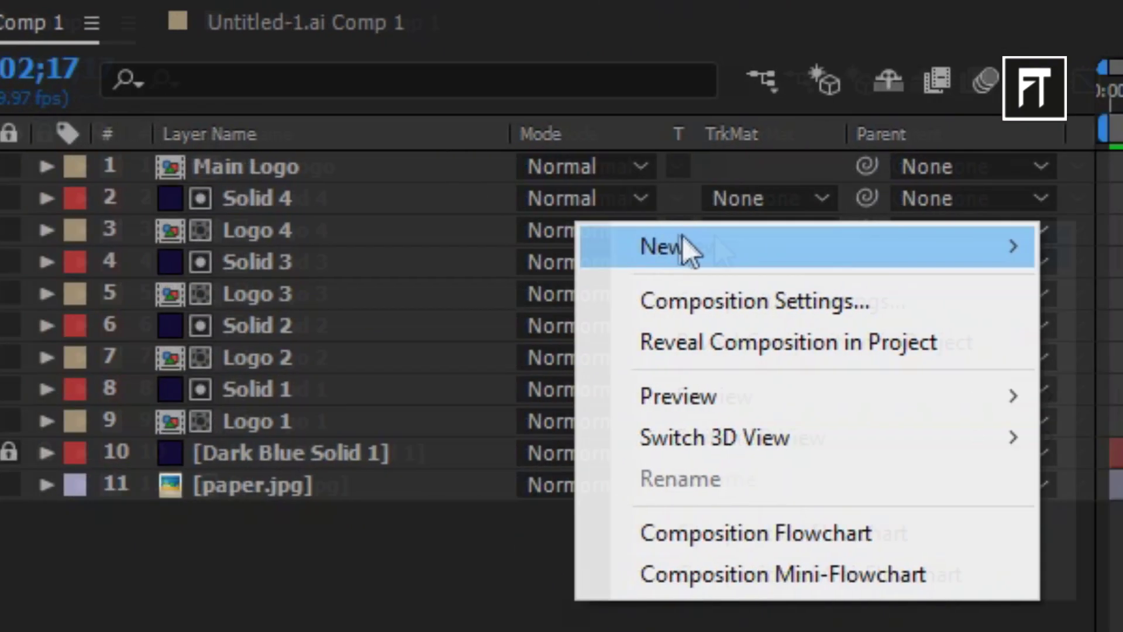
{"action": "mouse_move", "coordinate": [682, 234]}
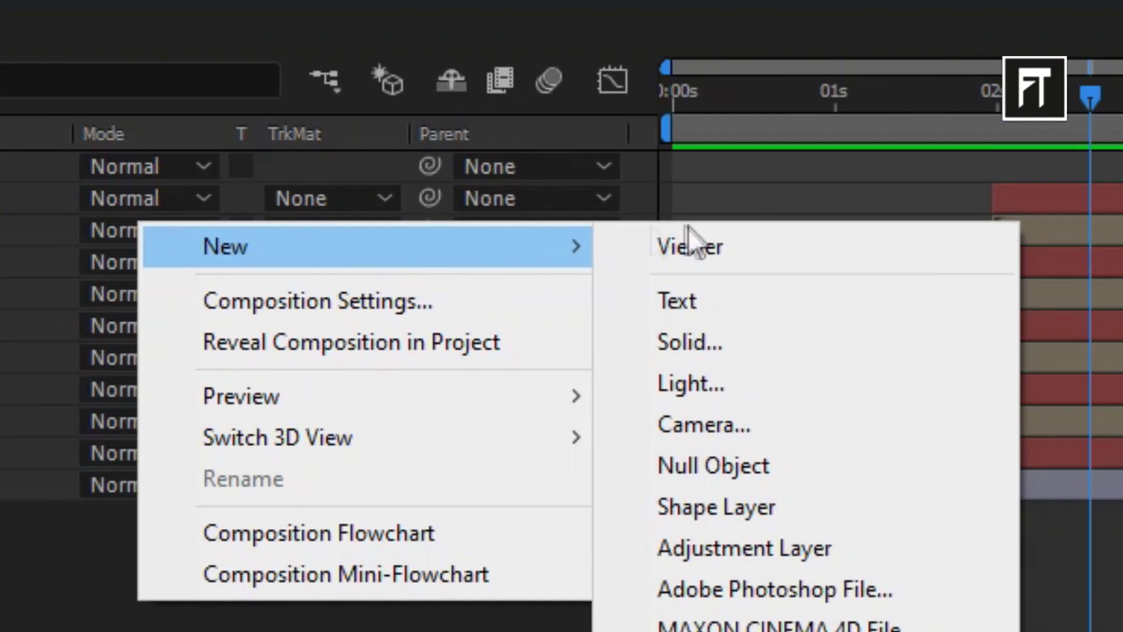
{"action": "left_click", "coordinate": [702, 339]}
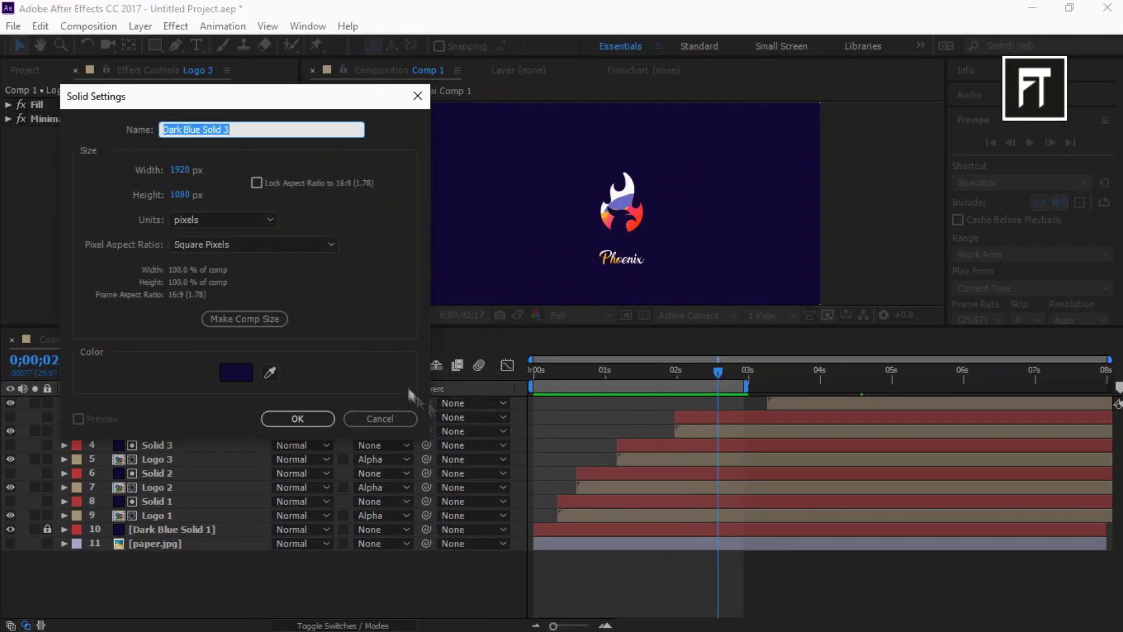
{"action": "type", "text": "splash"}
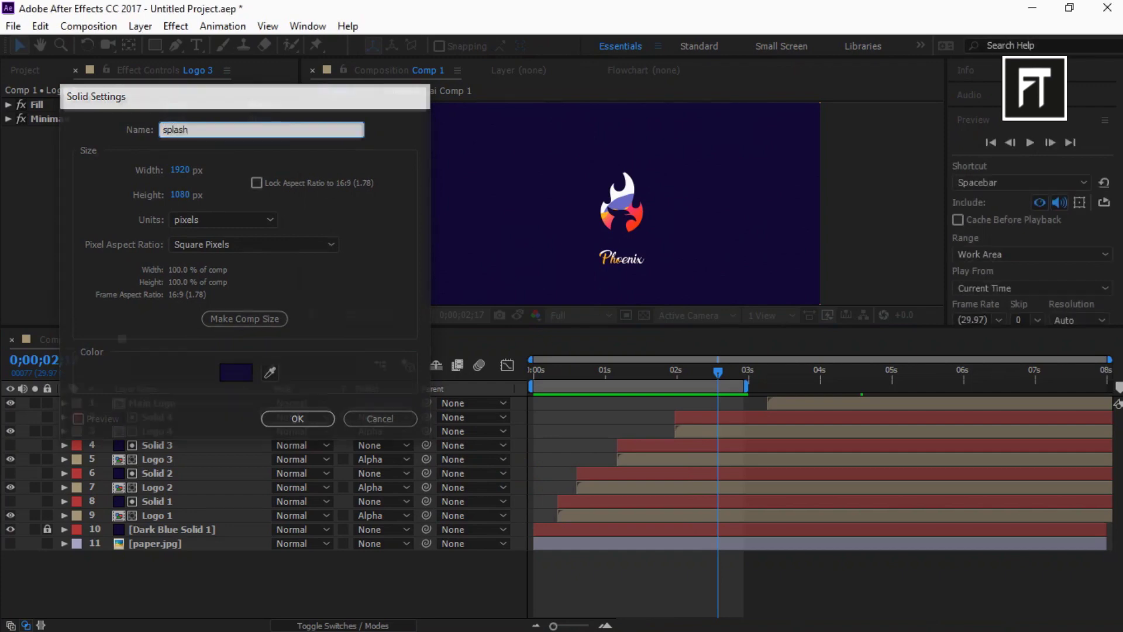
{"action": "key", "text": "Return"}
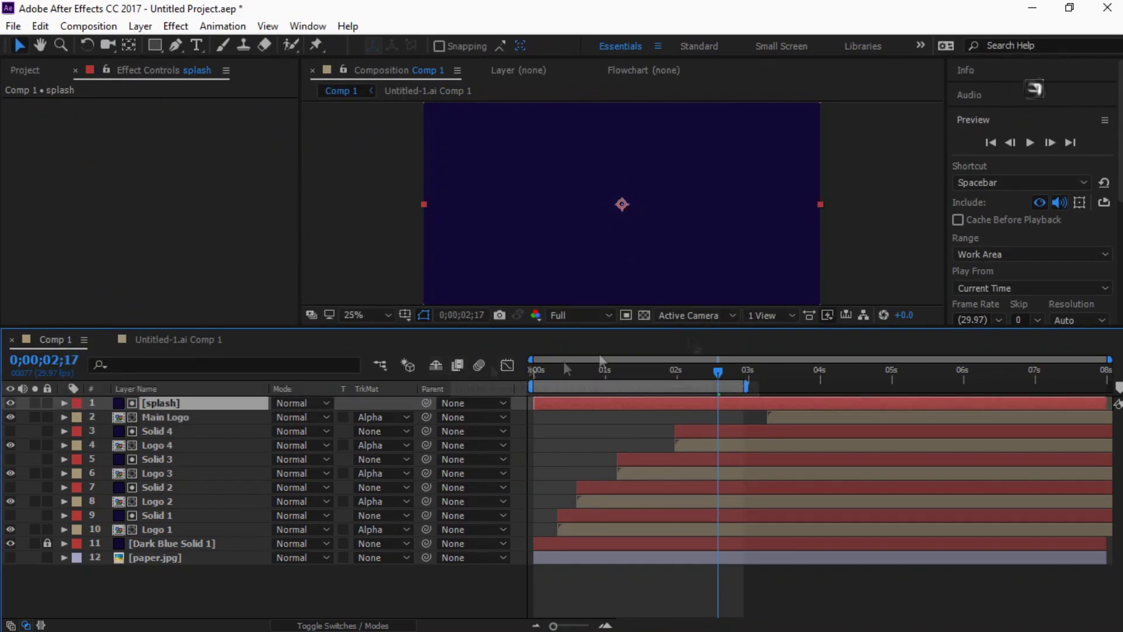
Apply the CC Mr. Mercury effect to the splash solid.
{"action": "left_click", "coordinate": [992, 121]}
{"action": "left_click", "coordinate": [996, 142]}
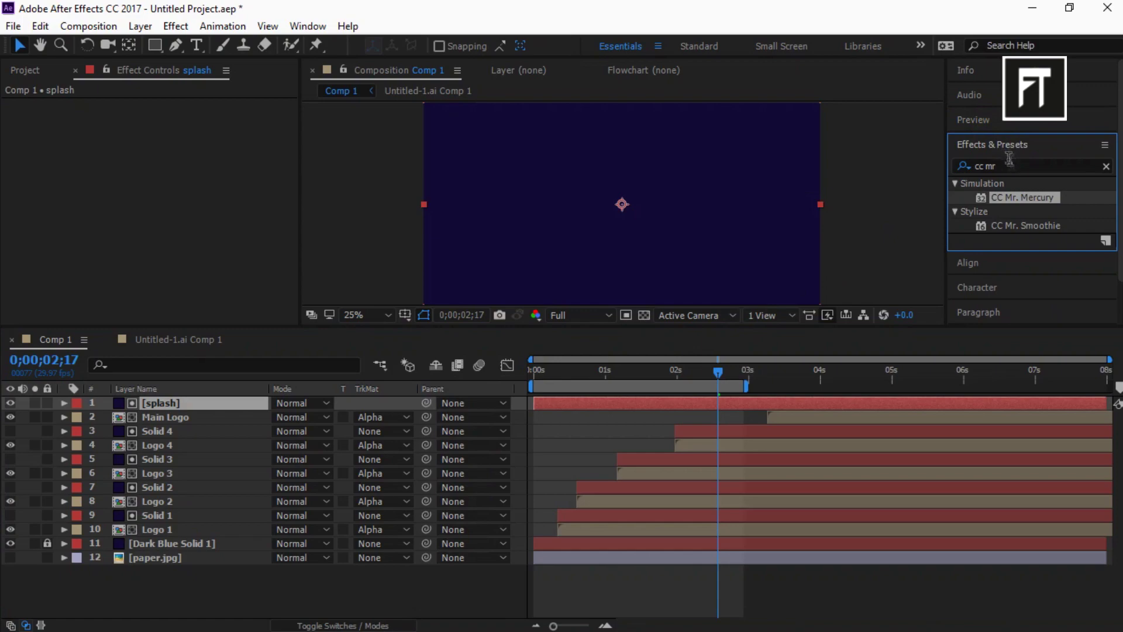
{"action": "left_click_drag", "start_coordinate": [1023, 188], "coordinate": [220, 401]}
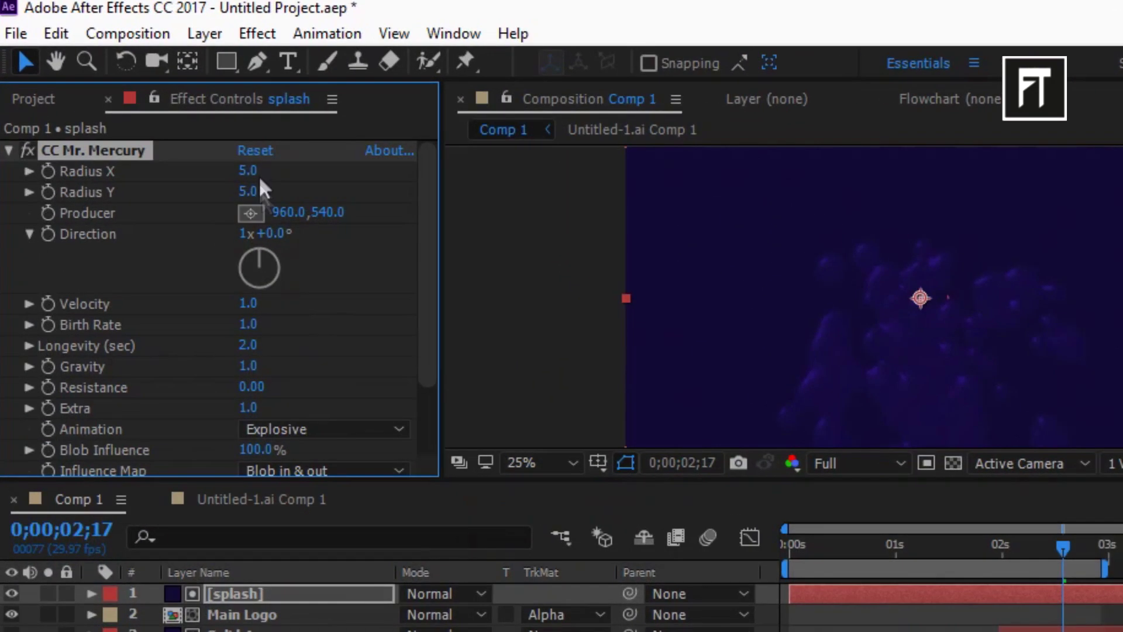
Set the splash solid's CC Mr. Mercury Radius X to 30 and Radius Y to 24.
{"action": "left_click", "coordinate": [250, 171]}
{"action": "type", "text": "30"}
{"action": "key", "text": "Return"}
{"action": "left_click", "coordinate": [248, 192]}
{"action": "type", "text": "24"}
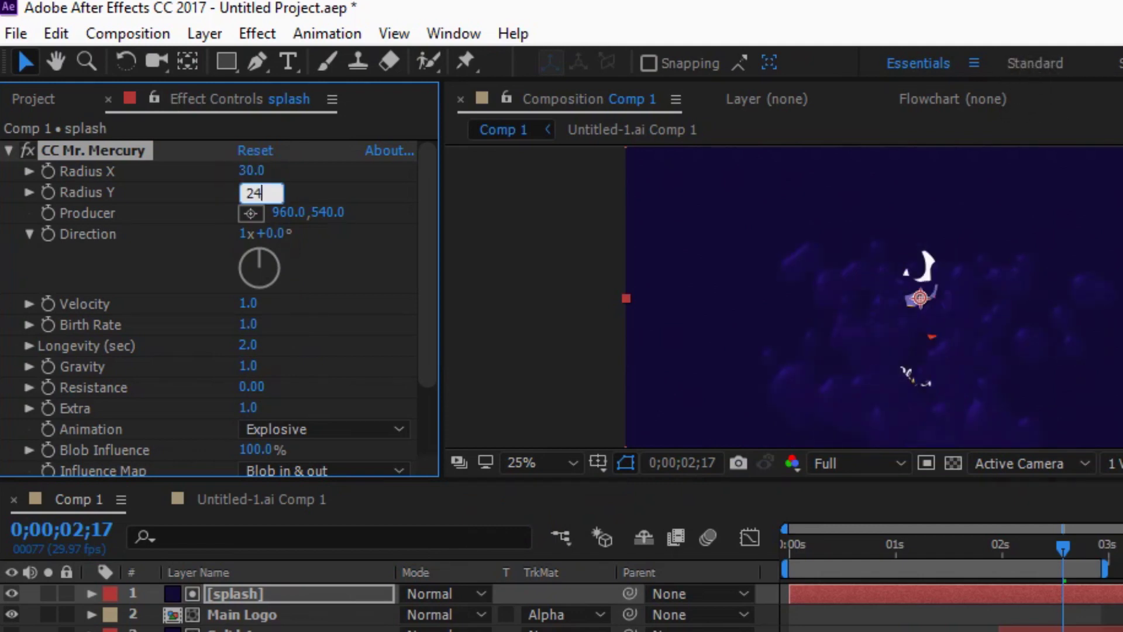
{"action": "key", "text": "Return"}
Set the splash effect's Producer point to 1082, 561 and its Velocity to 4.
{"action": "left_click", "coordinate": [287, 212]}
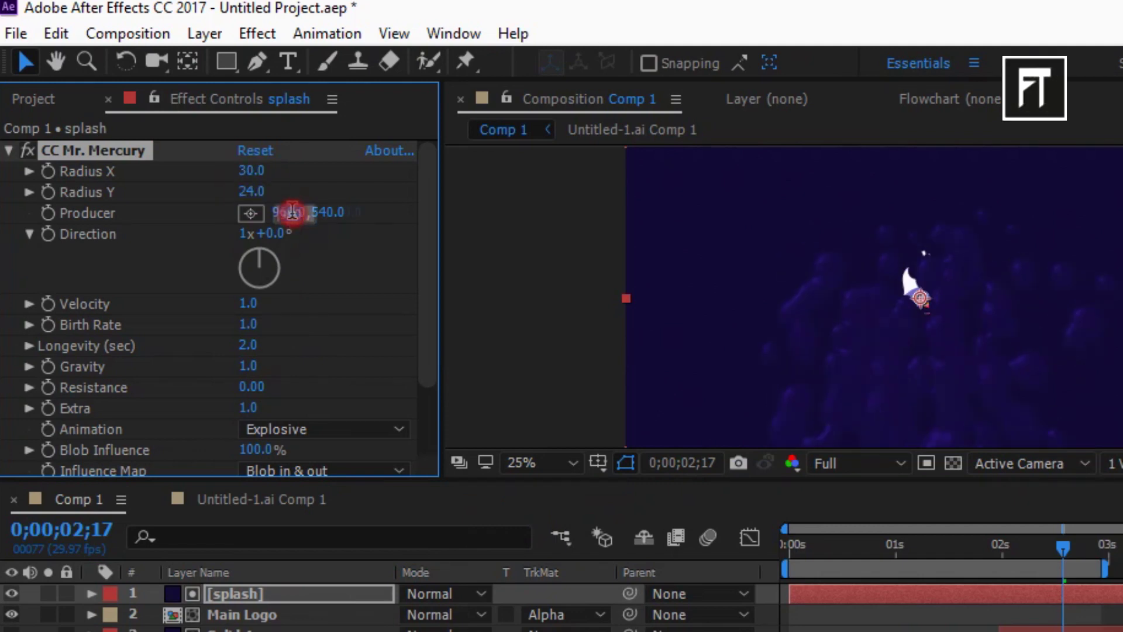
{"action": "type", "text": "1082"}
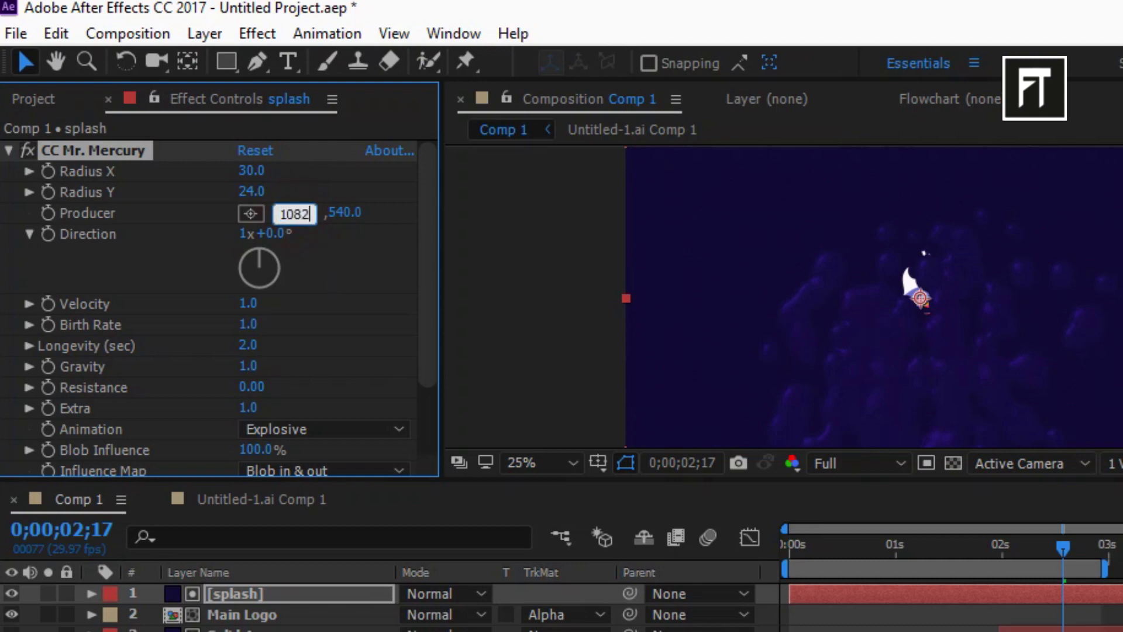
{"action": "key", "text": "Return"}
{"action": "left_click", "coordinate": [344, 212]}
{"action": "type", "text": "56"}
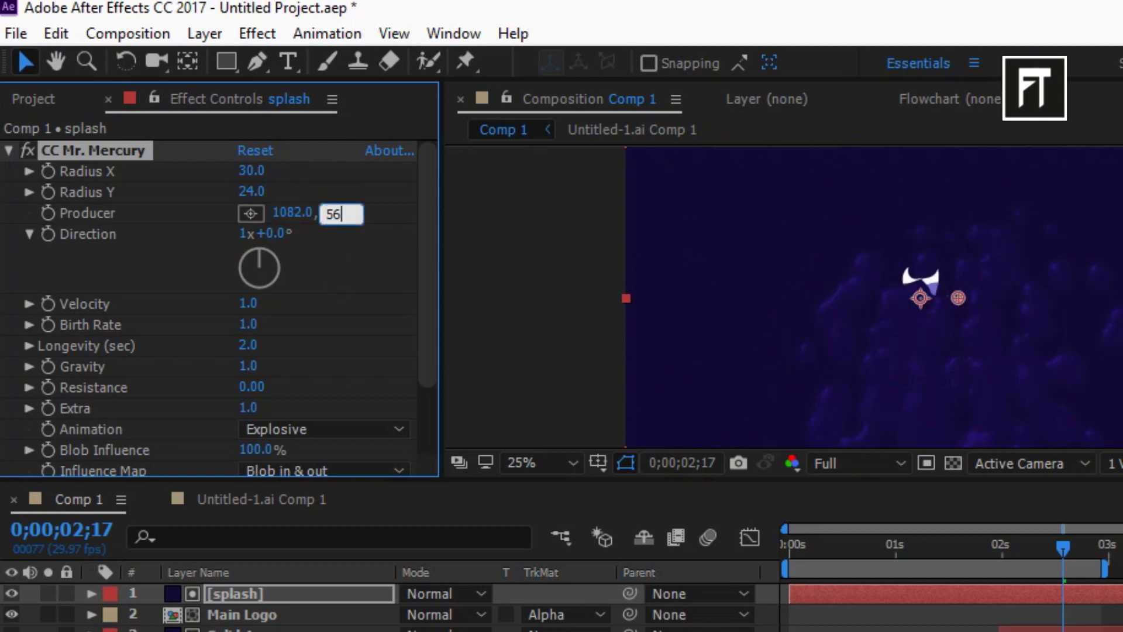
{"action": "type", "text": "1"}
{"action": "key", "text": "Return"}
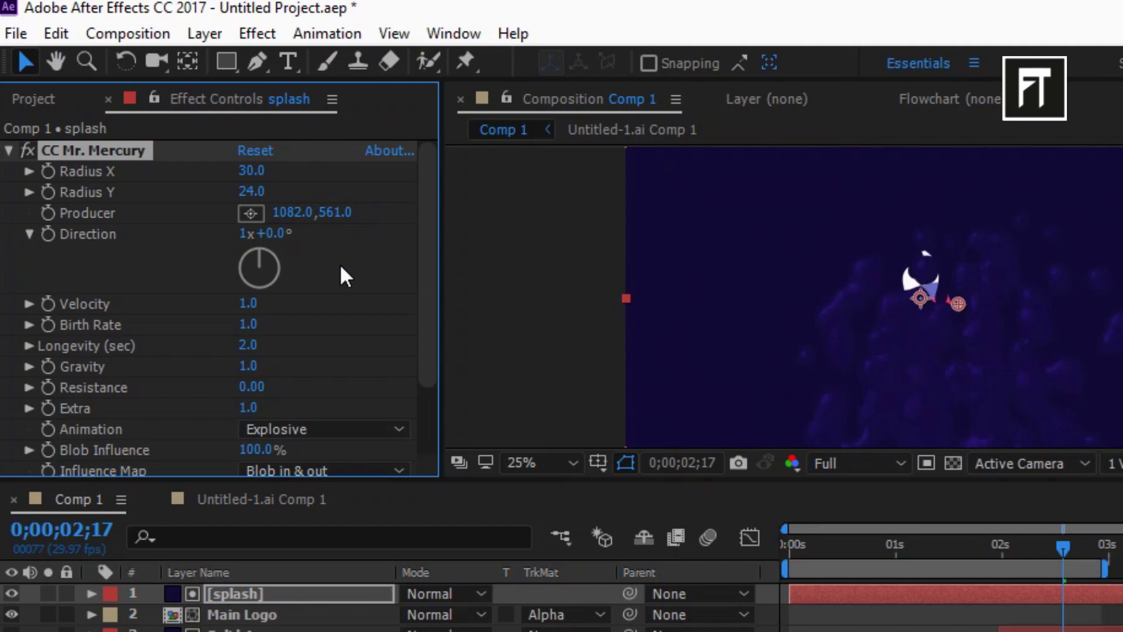
{"action": "left_click", "coordinate": [254, 304]}
{"action": "type", "text": "4"}
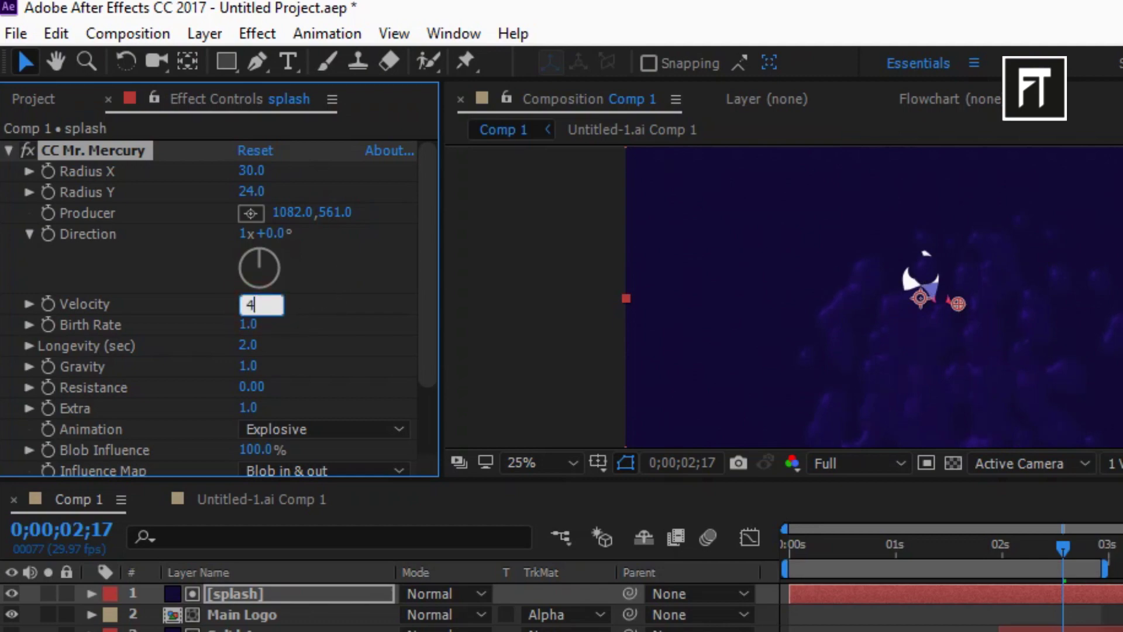
{"action": "key", "text": "Return"}
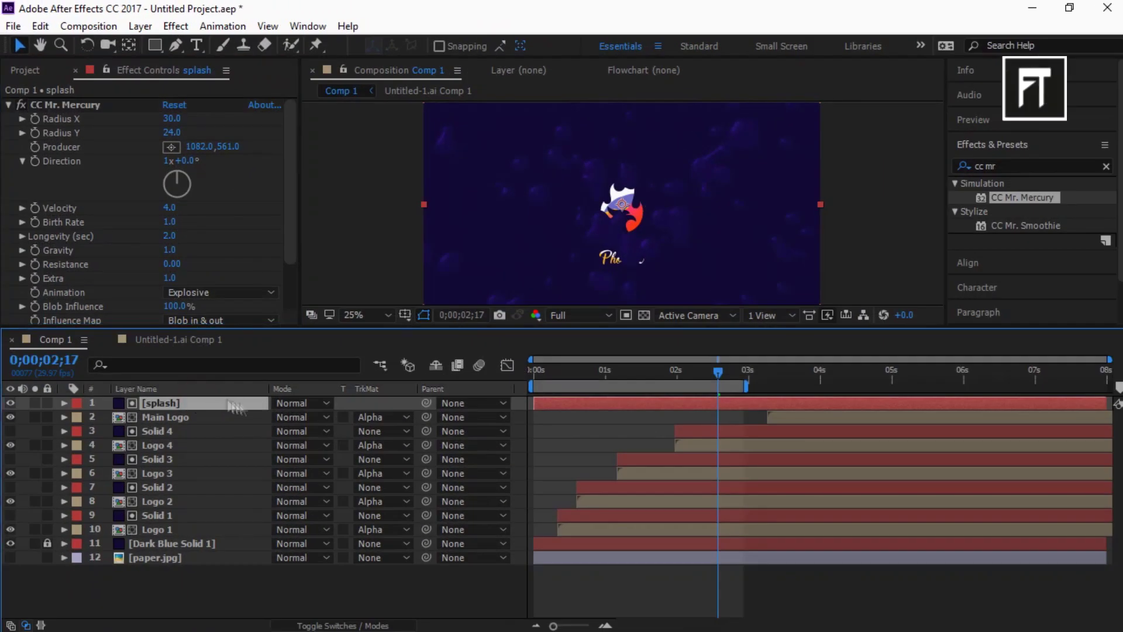
Shift the splash layer in time so that it starts at 0;00;01;29, together with Solid 4.
{"action": "left_click", "coordinate": [716, 372]}
{"action": "left_click", "coordinate": [678, 372]}
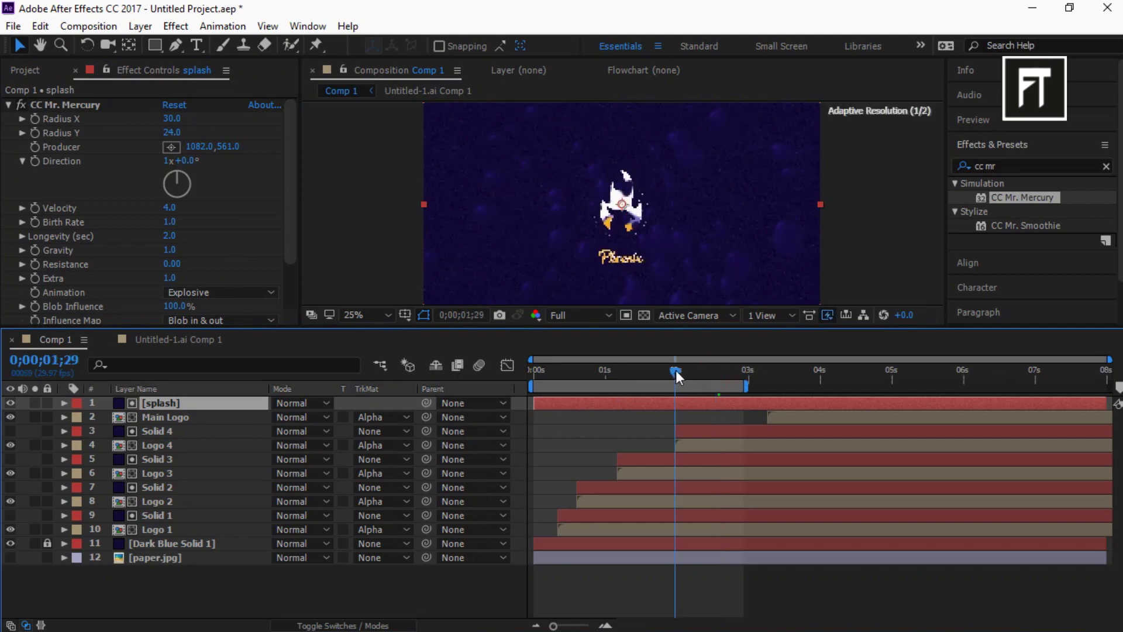
{"action": "left_click_drag", "start_coordinate": [702, 403], "coordinate": [842, 401]}
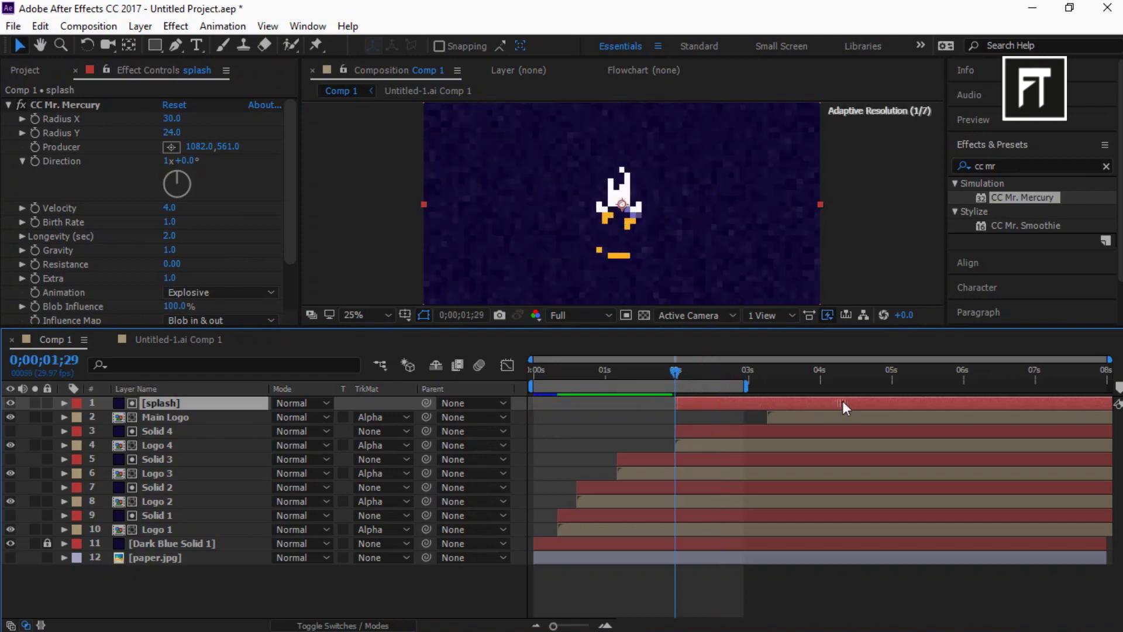
Keyframe the splash layer's Birth Rate at 1.0 on 0;00;01;27 and 0.0 on 0;00;02;02, revealing its modified properties.
{"action": "left_click_drag", "start_coordinate": [677, 369], "coordinate": [671, 370]}
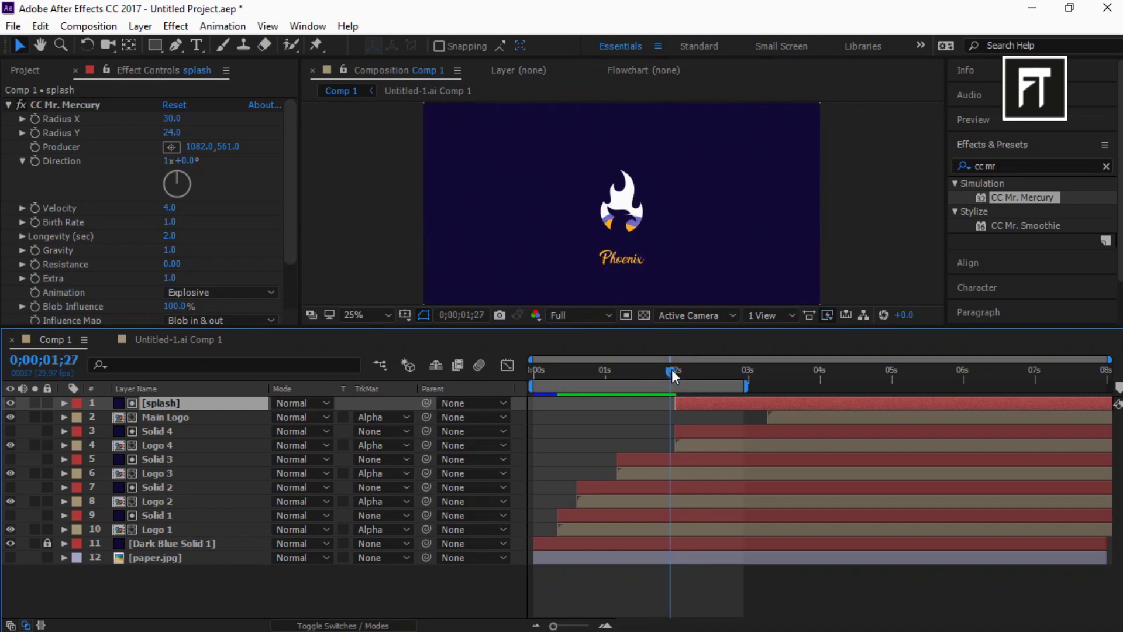
{"action": "left_click", "coordinate": [34, 222]}
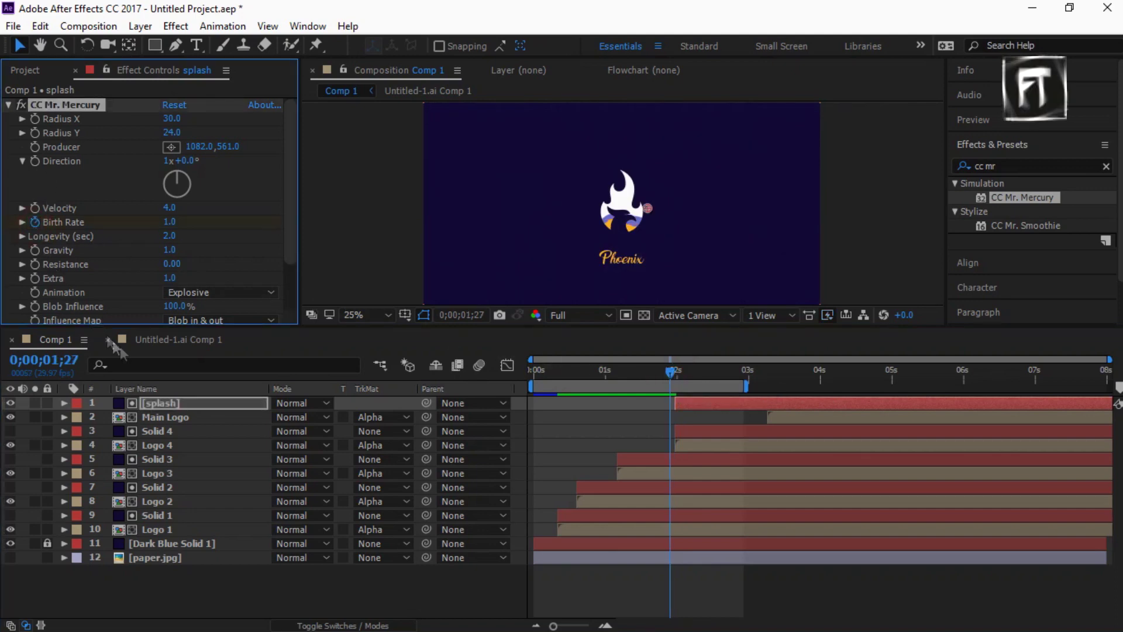
{"action": "left_click", "coordinate": [185, 403]}
{"action": "key", "text": "u"}
{"action": "key", "text": "u"}
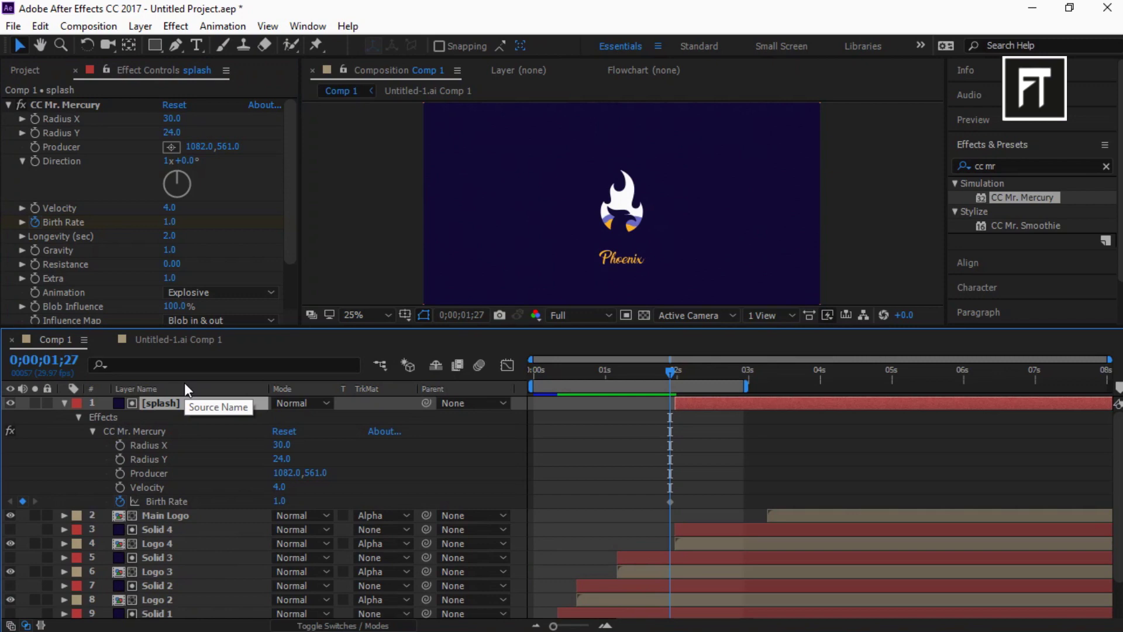
{"action": "mouse_move", "coordinate": [674, 376]}
{"action": "left_mouse_down"}
{"action": "mouse_move", "coordinate": [696, 377]}
{"action": "mouse_move", "coordinate": [682, 377]}
{"action": "left_mouse_up"}
{"action": "left_click_drag", "start_coordinate": [184, 215], "coordinate": [173, 226]}
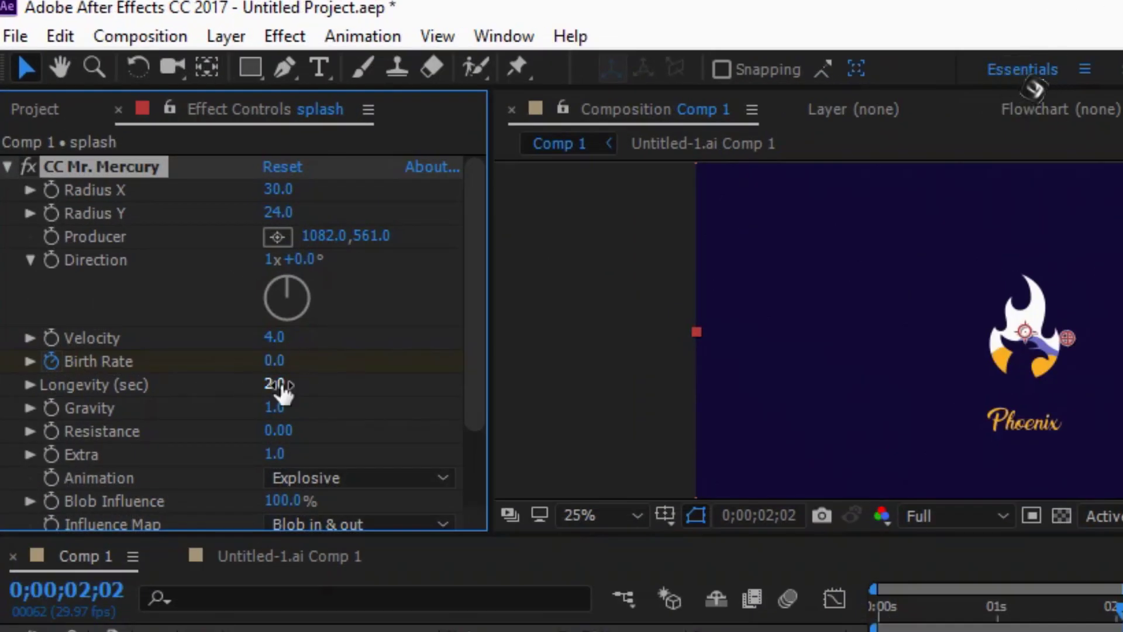
Set the splash effect's Longevity to 1.7 seconds, Gravity to -1 and Resistance to 1.
{"action": "left_click", "coordinate": [278, 384]}
{"action": "type", "text": "1.7"}
{"action": "key", "text": "Return"}
{"action": "left_click", "coordinate": [280, 408]}
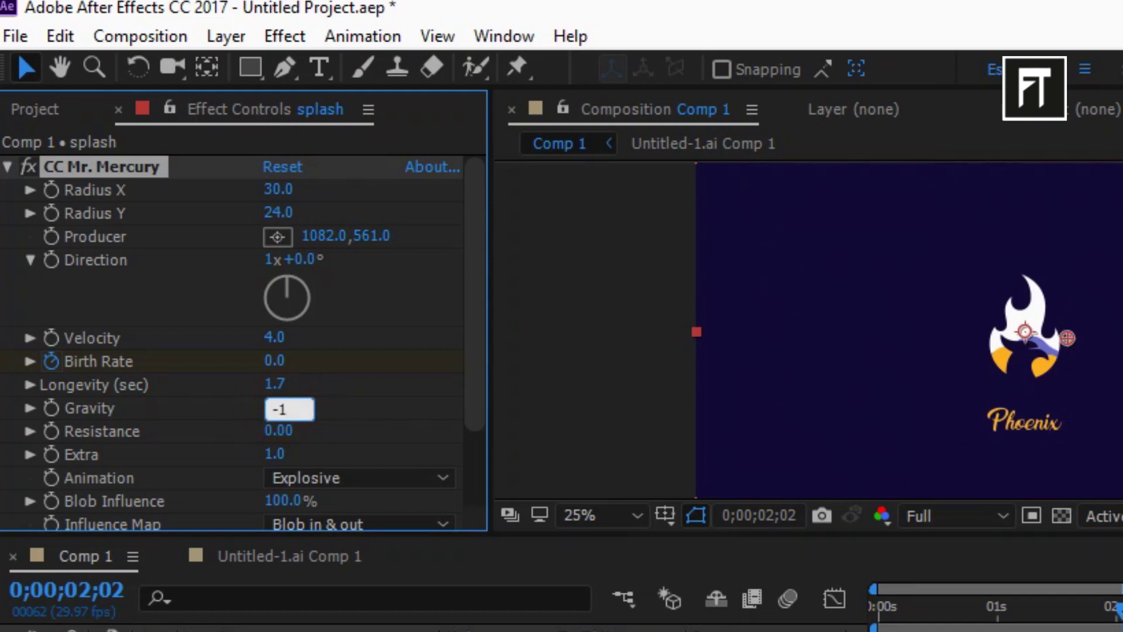
{"action": "key", "text": "Tab"}
{"action": "type", "text": "1"}
{"action": "key", "text": "Return"}
Set the splash layer's CC Mr. Mercury Animation option to Twirl.
{"action": "scroll", "coordinate": [380, 389], "scroll_direction": "down", "scroll_amount": 3}
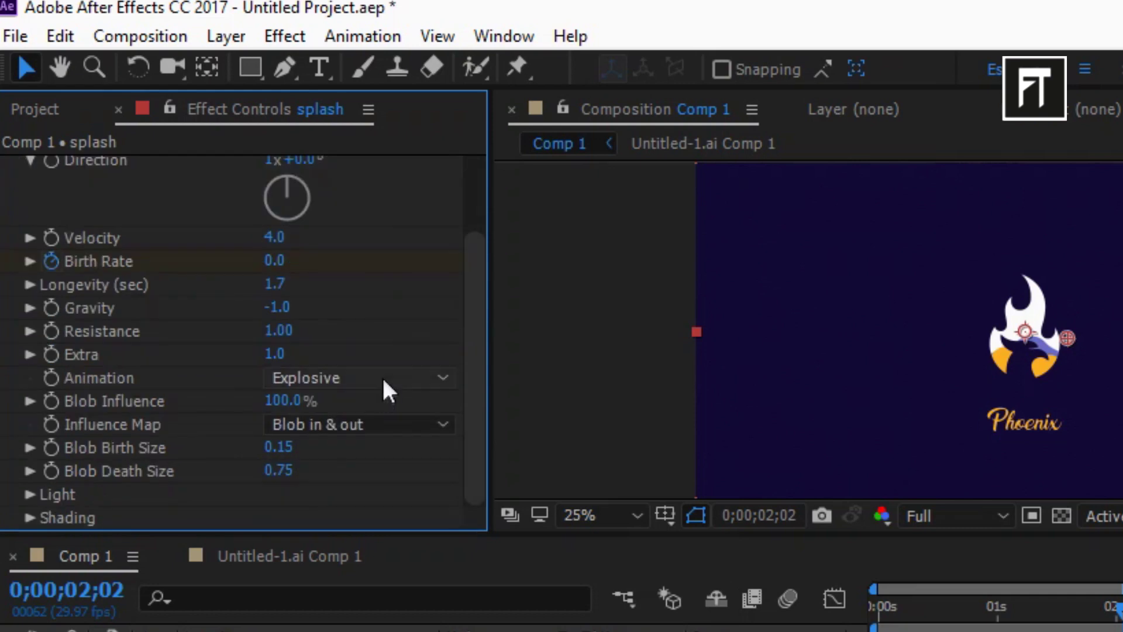
{"action": "left_click", "coordinate": [383, 380]}
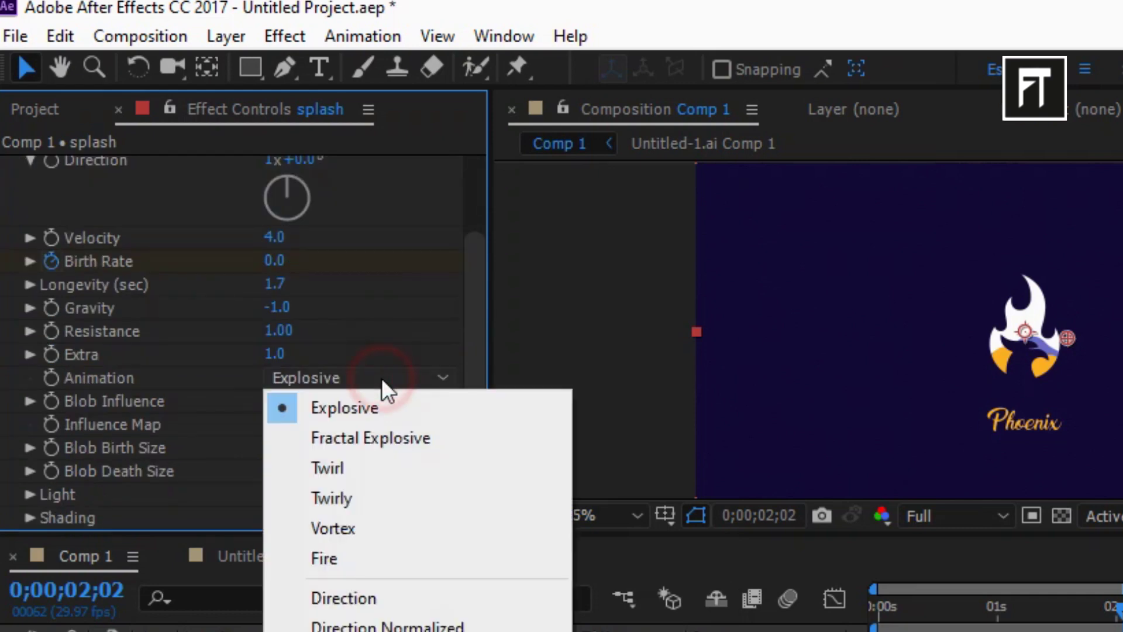
{"action": "left_click", "coordinate": [359, 479]}
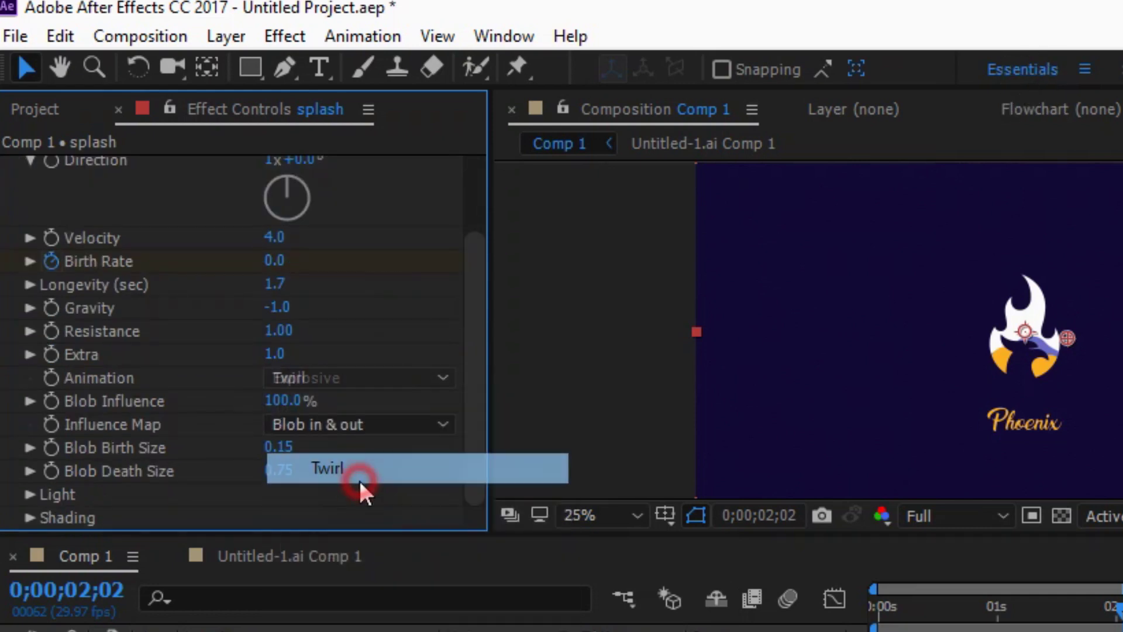
Set the splash effect's Blob Birth Size to 0.02 and Blob Death Size to 0.07.
{"action": "left_click", "coordinate": [281, 450]}
{"action": "type", "text": "0.02"}
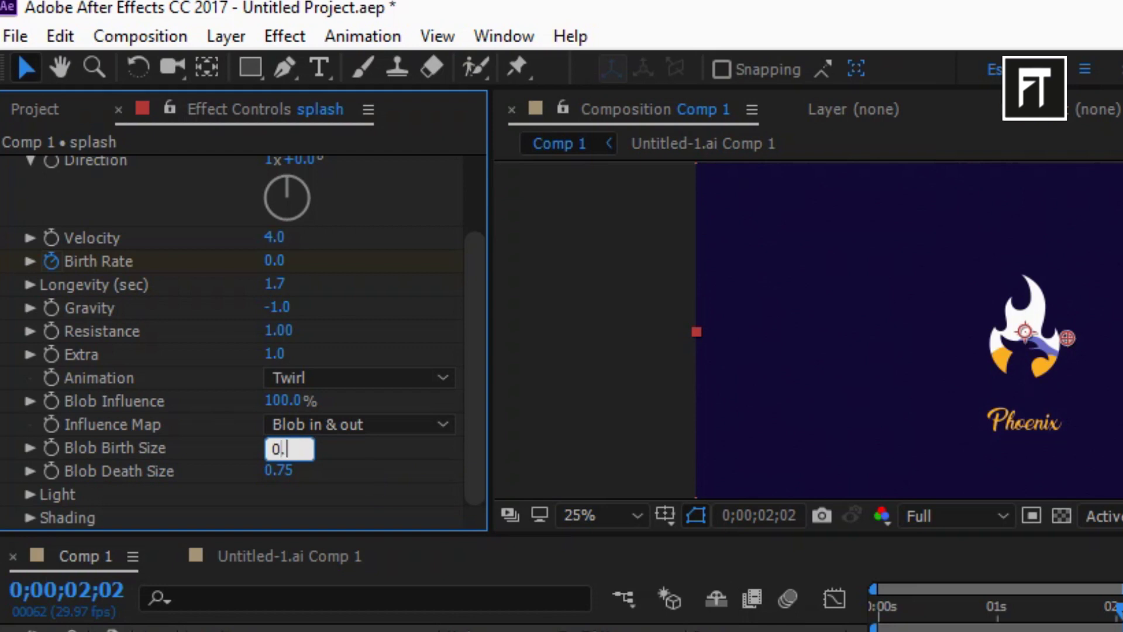
{"action": "key", "text": "Return"}
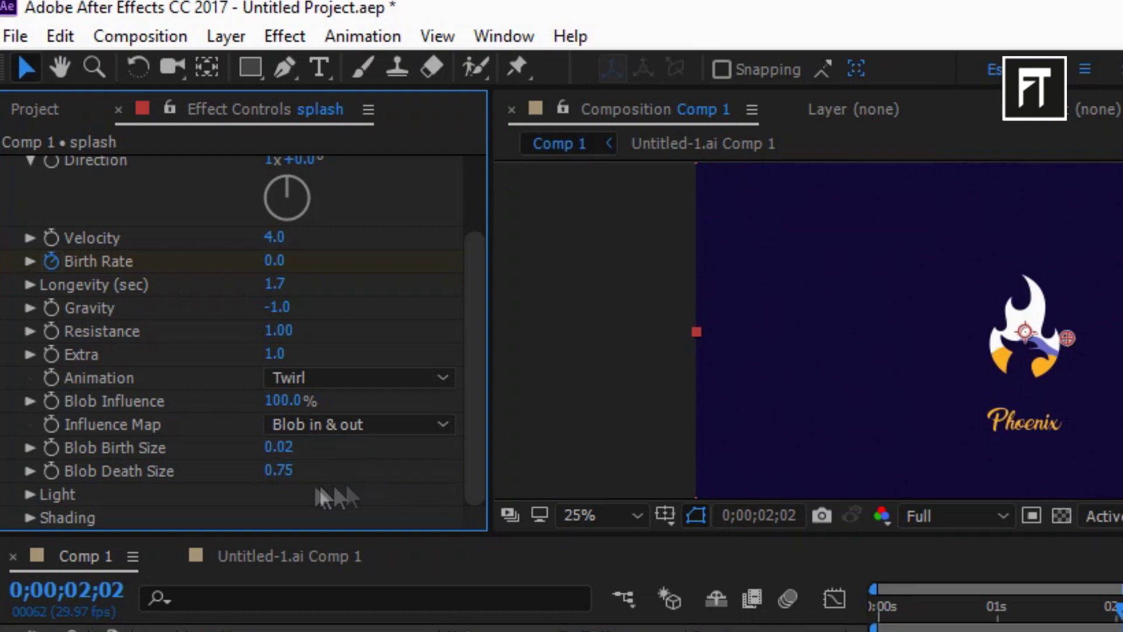
{"action": "left_click", "coordinate": [287, 472]}
{"action": "type", "text": "0.0"}
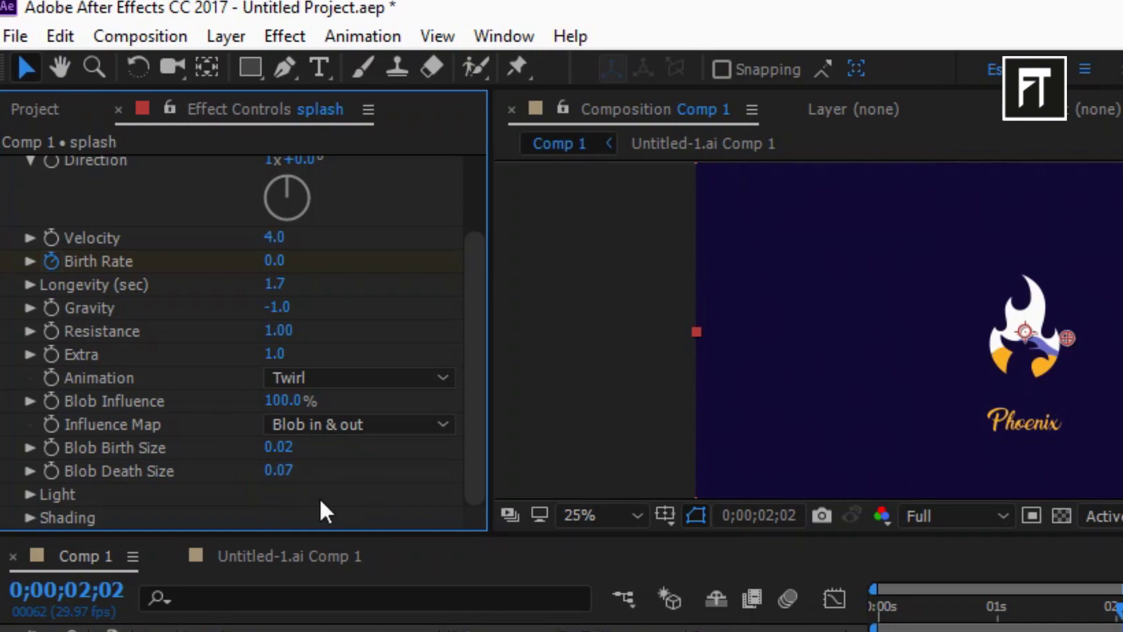
{"action": "scroll", "coordinate": [326, 512], "scroll_direction": "up", "scroll_amount": 3}
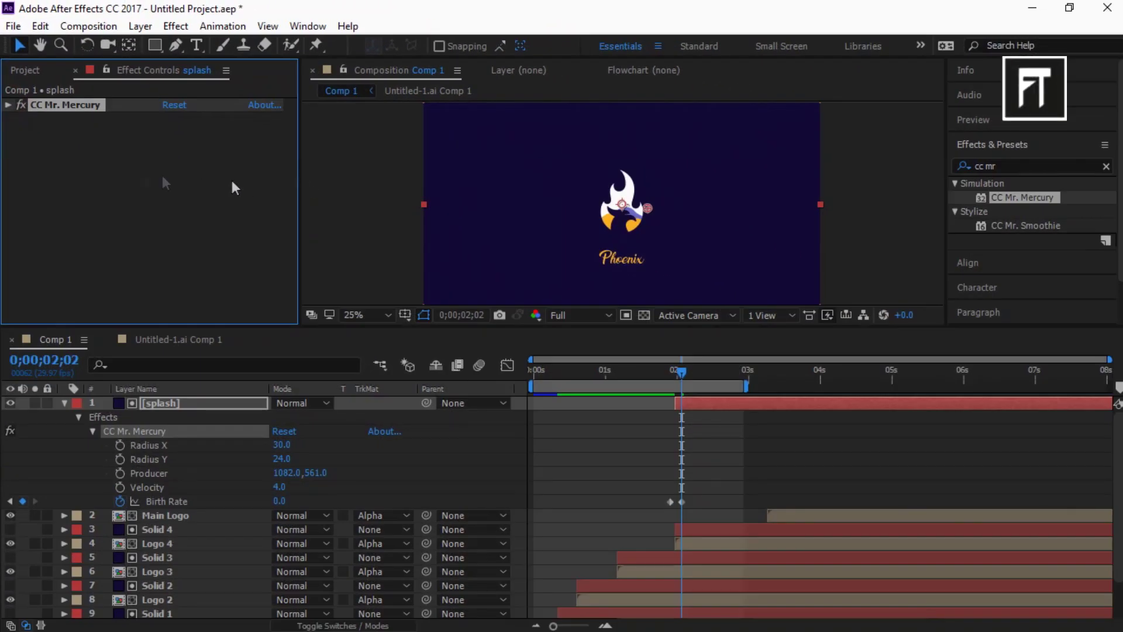
{"action": "left_click", "coordinate": [144, 175]}
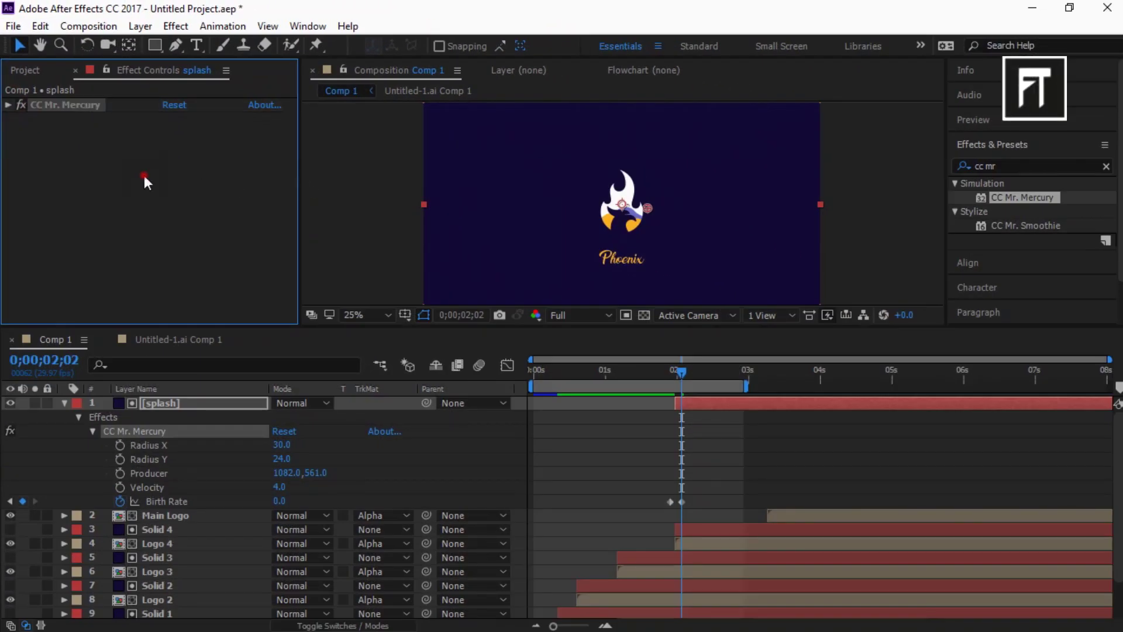
Apply the Fill effect to the splash layer with the logo's orange as its color.
{"action": "left_click", "coordinate": [1009, 165]}
{"action": "type", "text": "fill"}
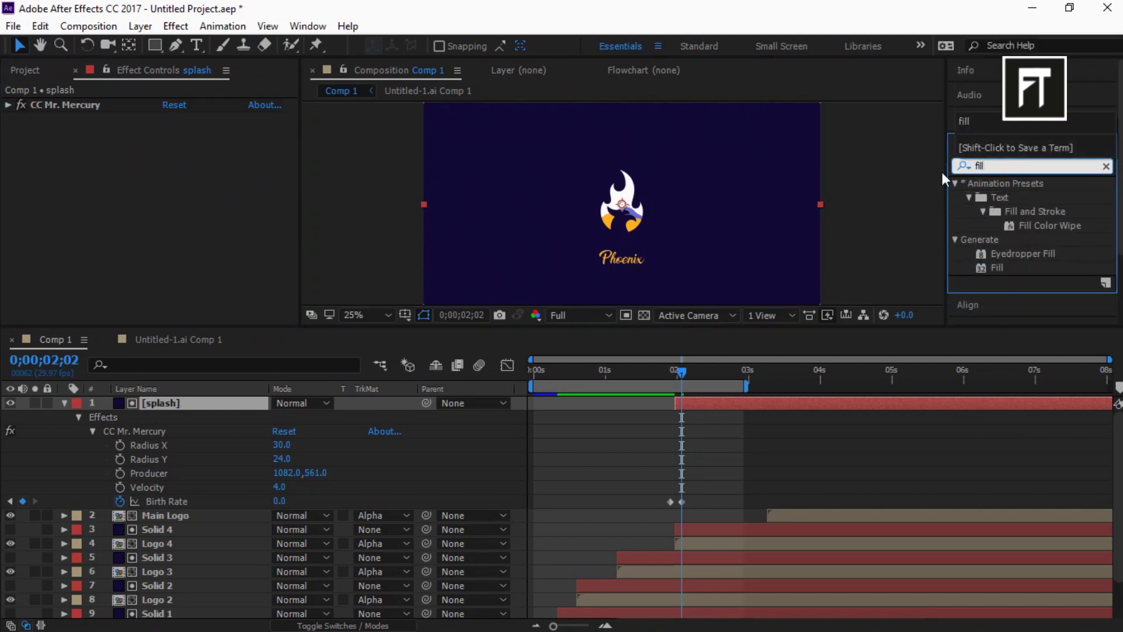
{"action": "left_click_drag", "start_coordinate": [998, 270], "coordinate": [203, 402]}
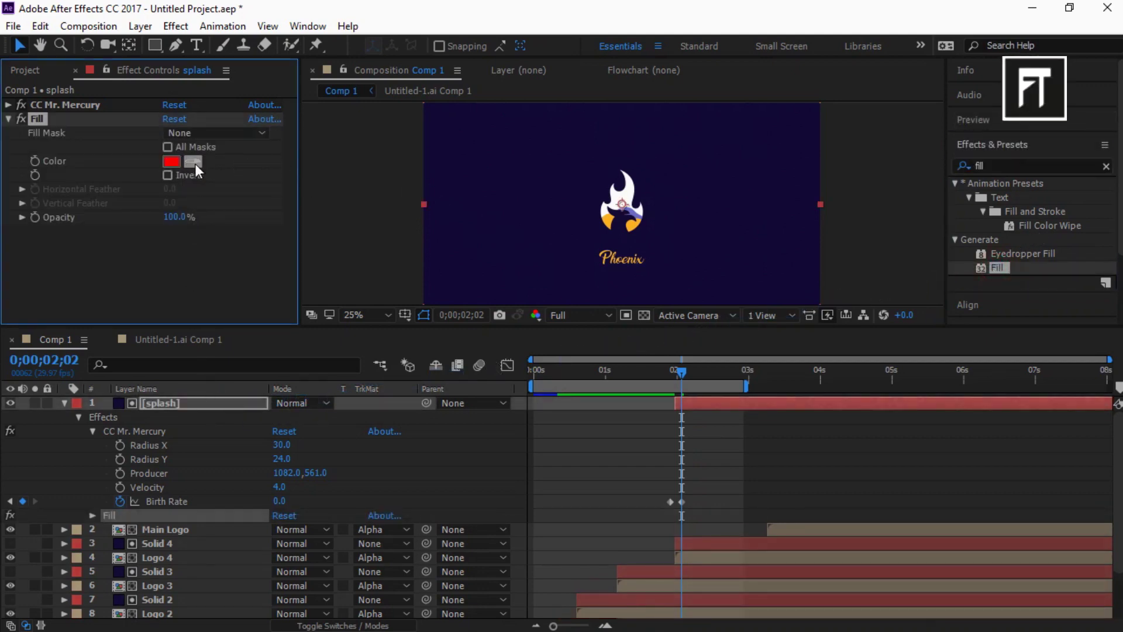
{"action": "left_click", "coordinate": [65, 402]}
Find the Echo effect and apply it to the splash layer.
{"action": "left_click", "coordinate": [1069, 168]}
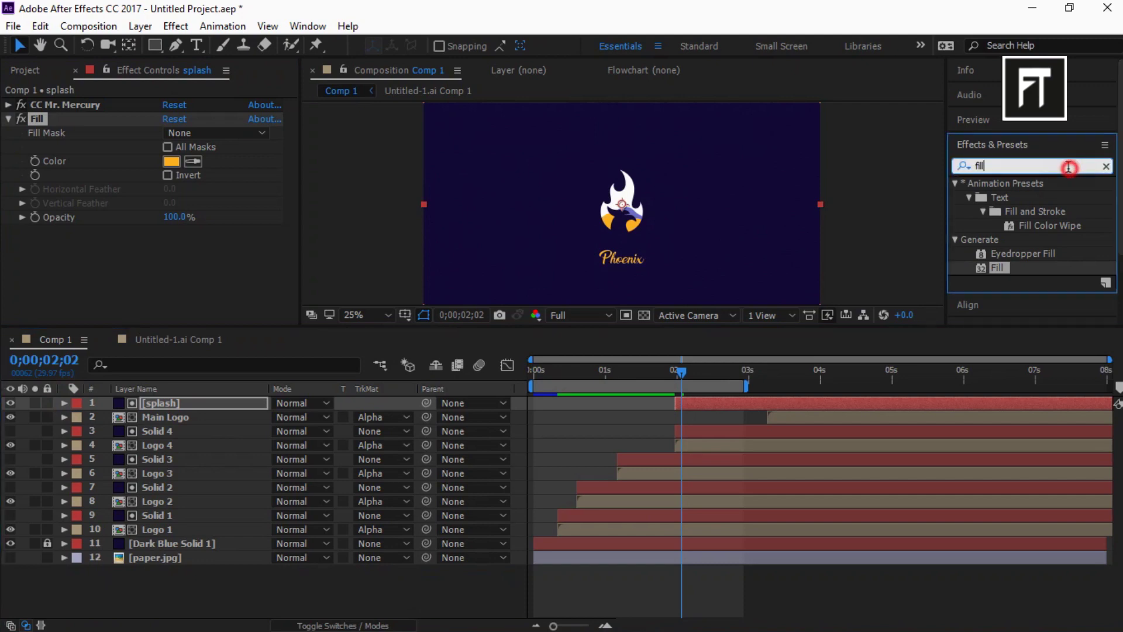
{"action": "type", "text": "echo"}
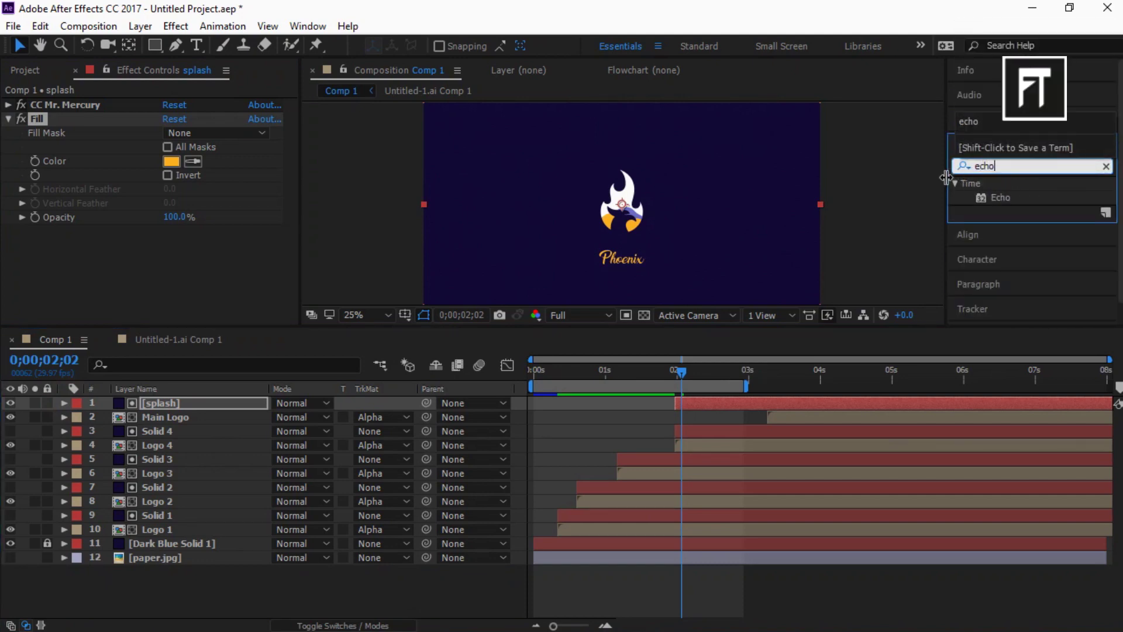
{"action": "left_click_drag", "start_coordinate": [1006, 200], "coordinate": [207, 403]}
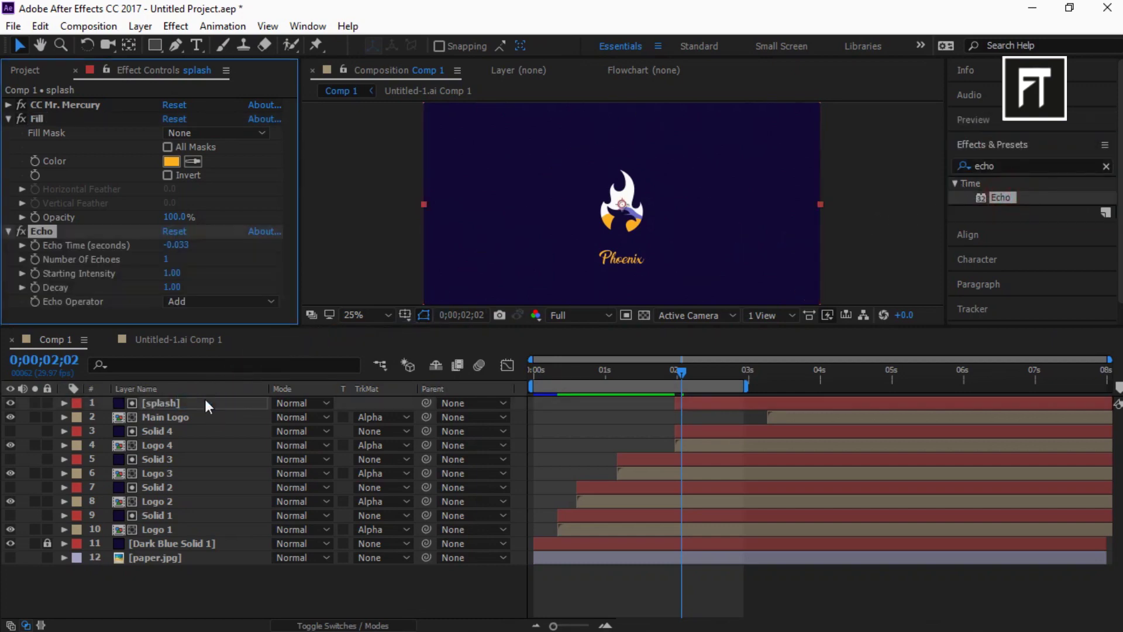
{"action": "left_click", "coordinate": [9, 119]}
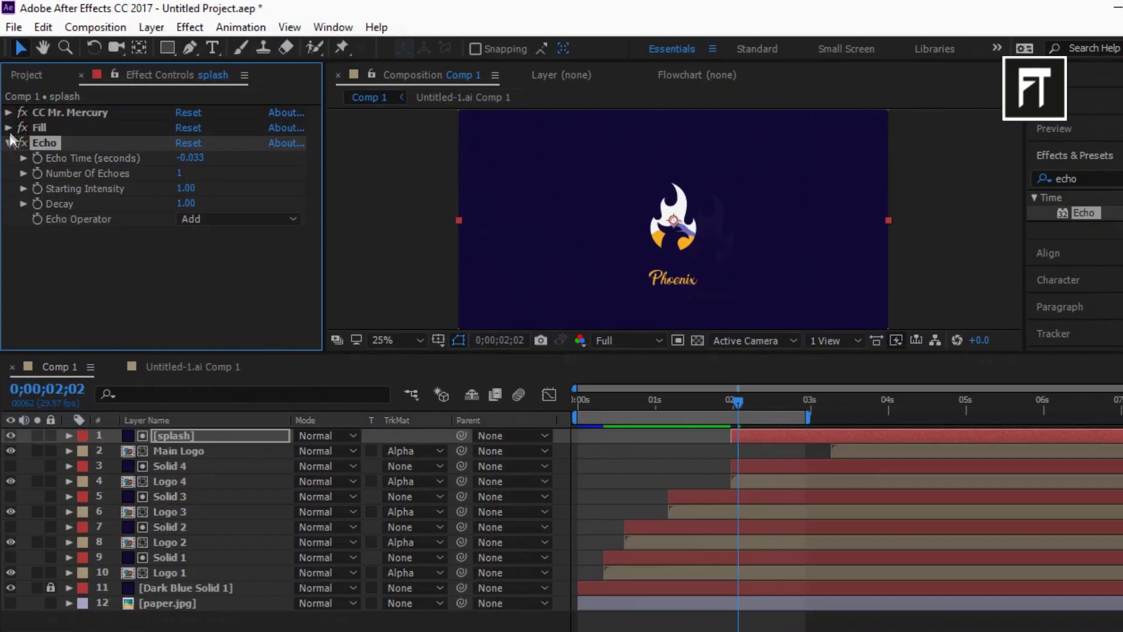
Set the splash layer's Echo Time to -0.020 seconds and its Echo Operator to Maximum.
{"action": "left_click", "coordinate": [175, 245]}
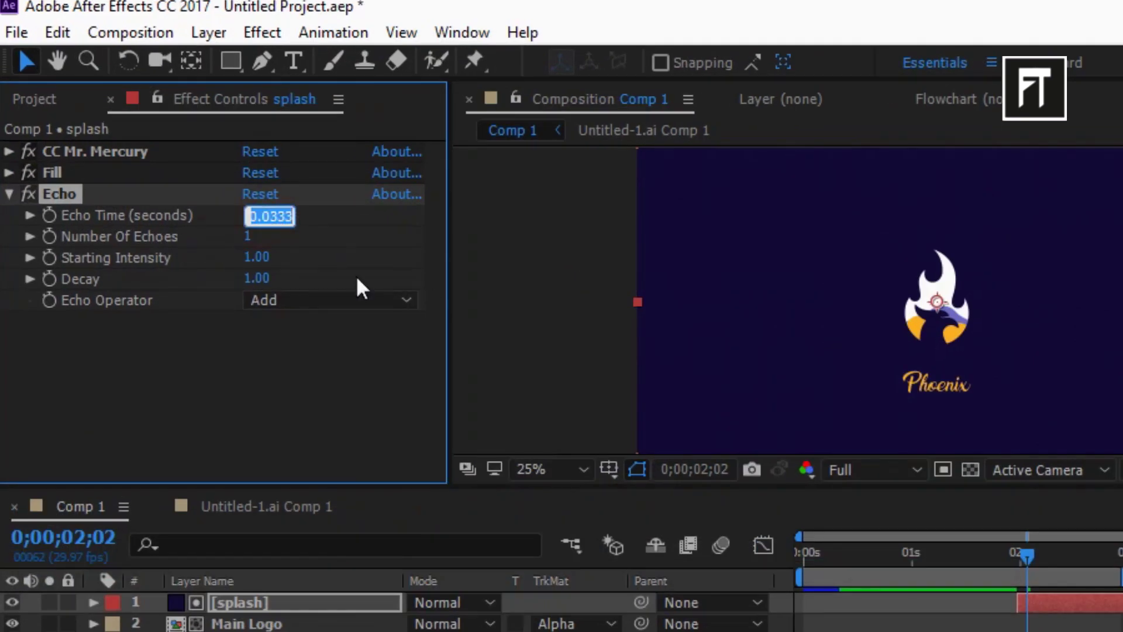
{"action": "type", "text": "-"}
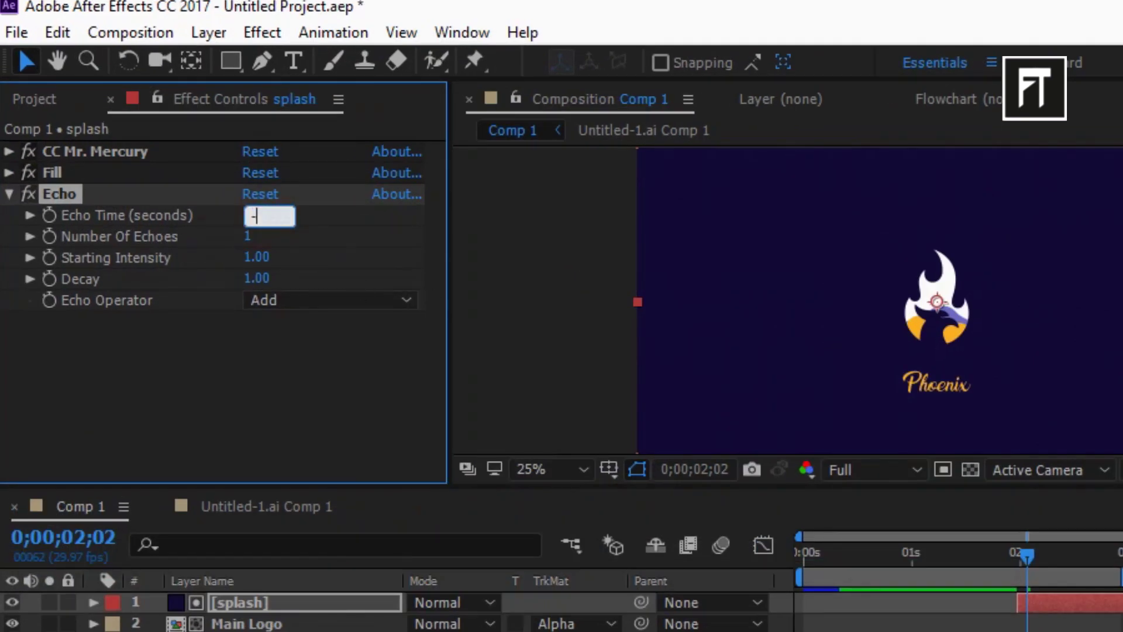
{"action": "type", "text": "0.020"}
{"action": "key", "text": "Return"}
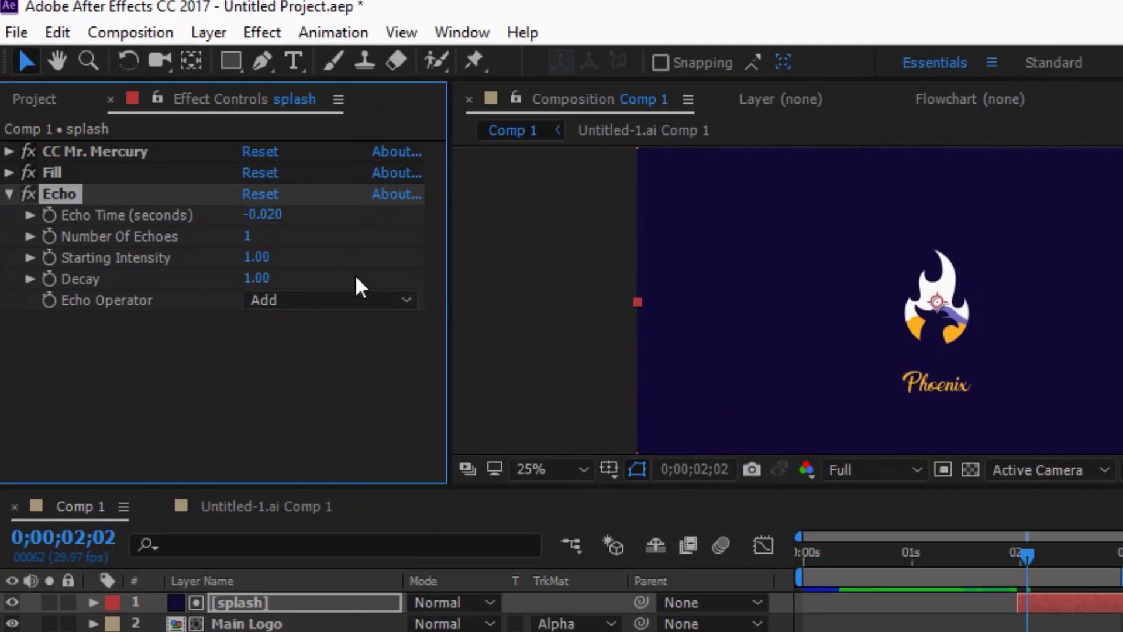
{"action": "left_click", "coordinate": [353, 299]}
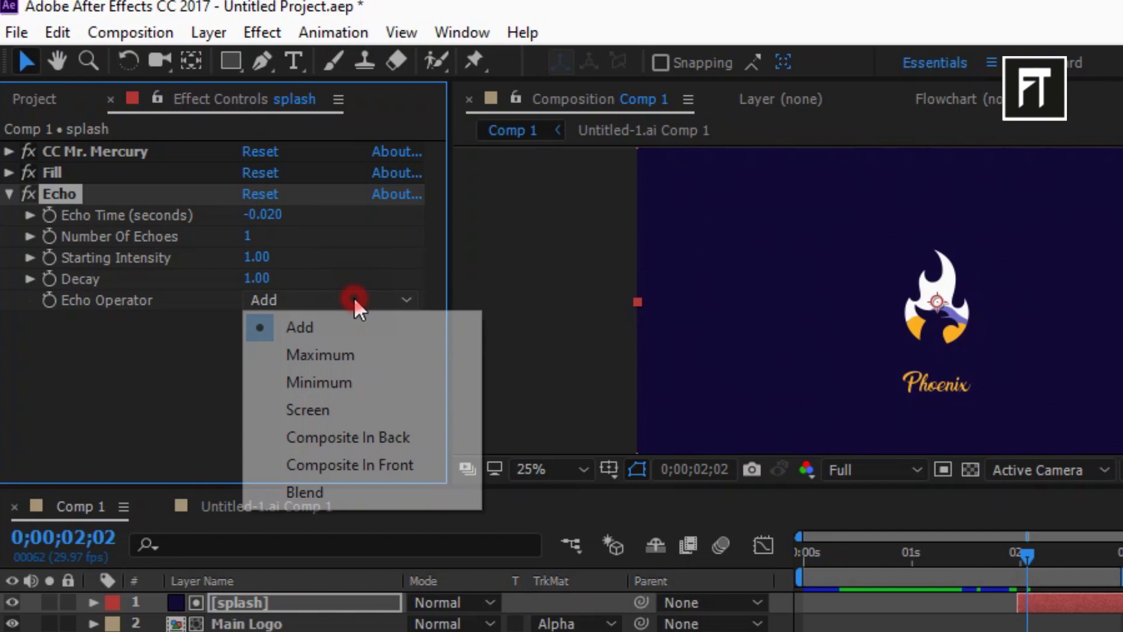
{"action": "left_click", "coordinate": [343, 364]}
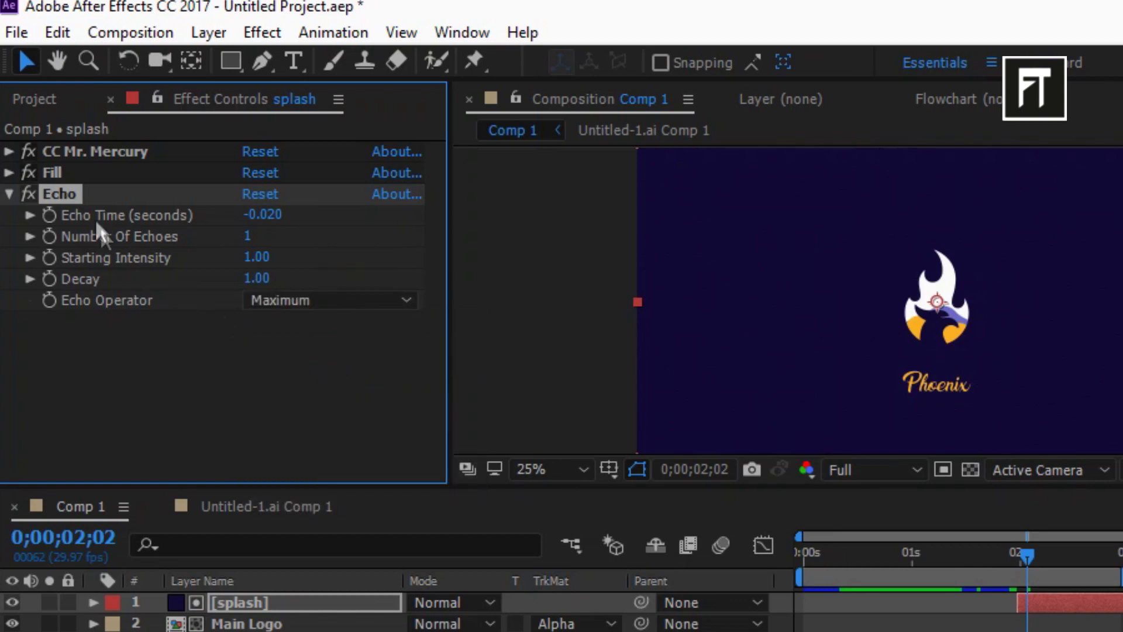
{"action": "left_click", "coordinate": [8, 193]}
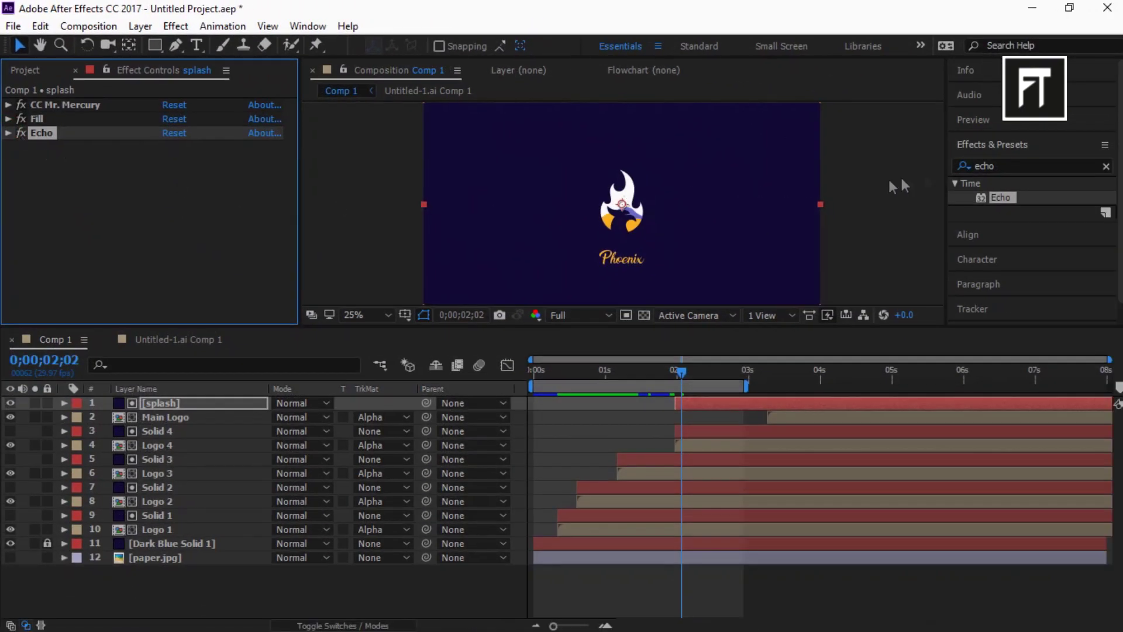
Find the Turbulent Displace effect and apply it to the splash layer.
{"action": "left_click", "coordinate": [984, 166]}
{"action": "type", "text": "tur"}
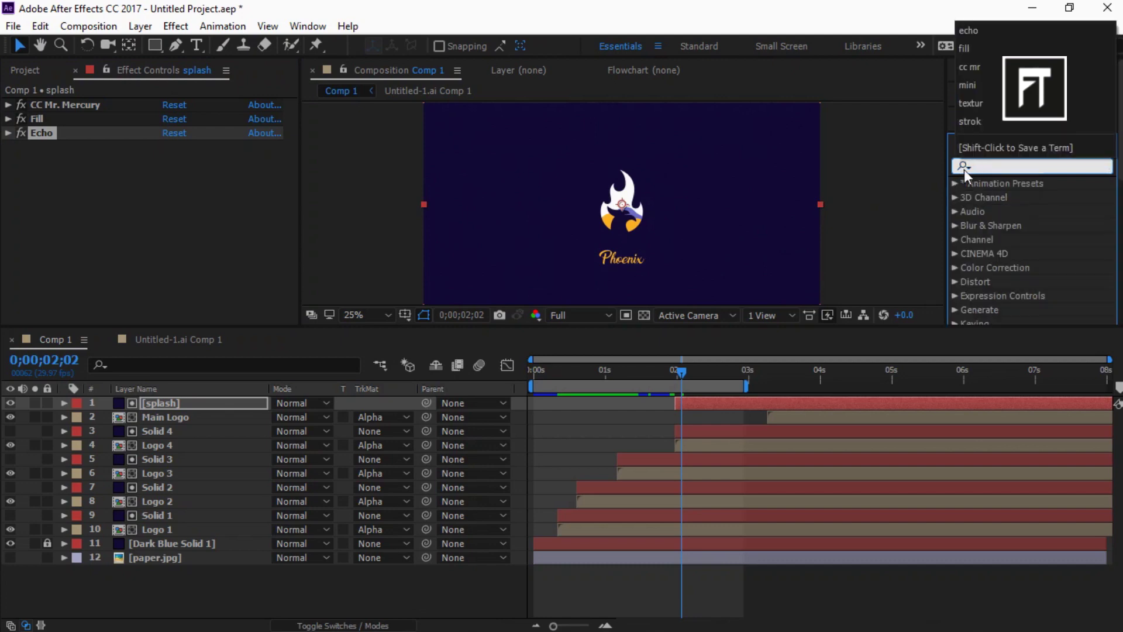
{"action": "type", "text": "b"}
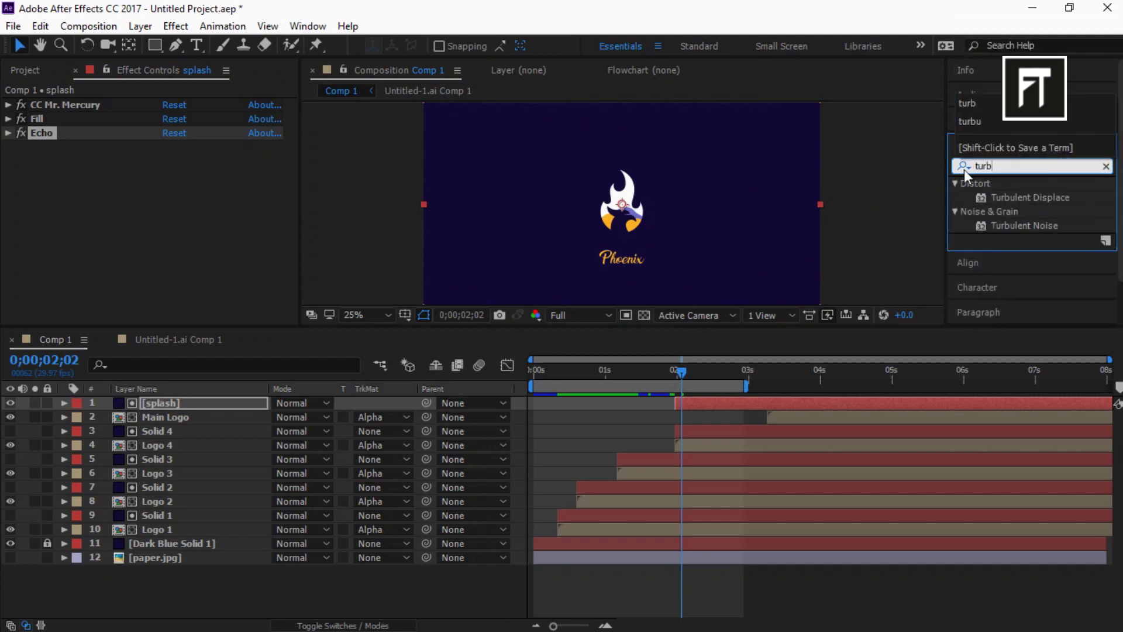
{"action": "left_click_drag", "start_coordinate": [1032, 197], "coordinate": [211, 402]}
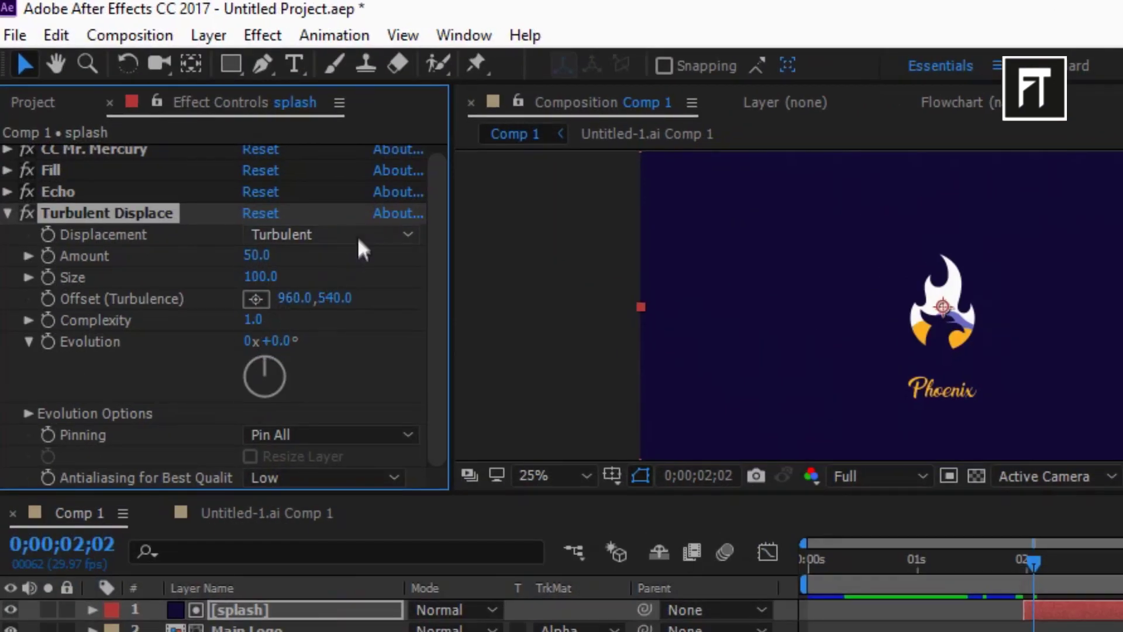
Set Turbulent Displace on the splash layer to Twist displacement with Amount 31 and Size 30.
{"action": "left_click", "coordinate": [358, 236]}
{"action": "left_click", "coordinate": [349, 314]}
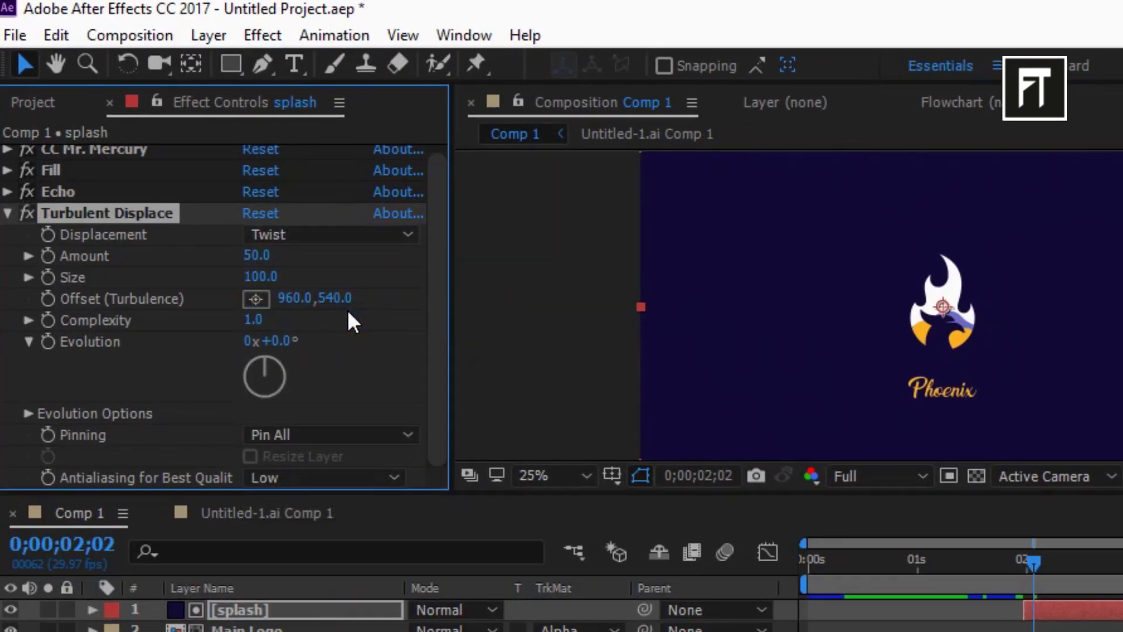
{"action": "left_click", "coordinate": [263, 257]}
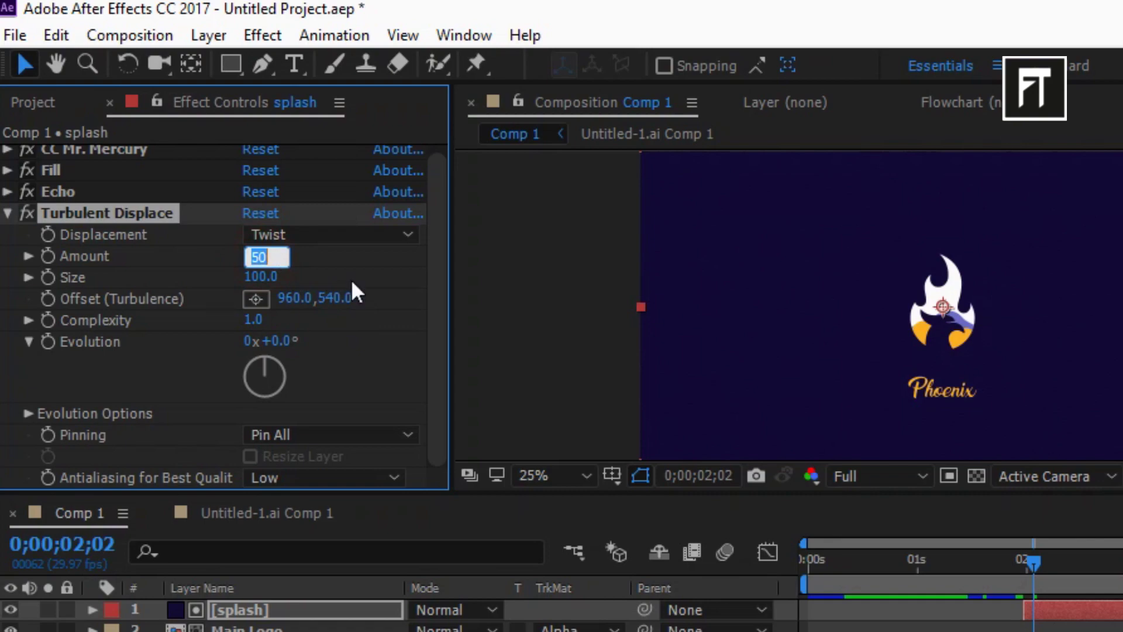
{"action": "key", "text": "Tab"}
{"action": "key", "text": "Return"}
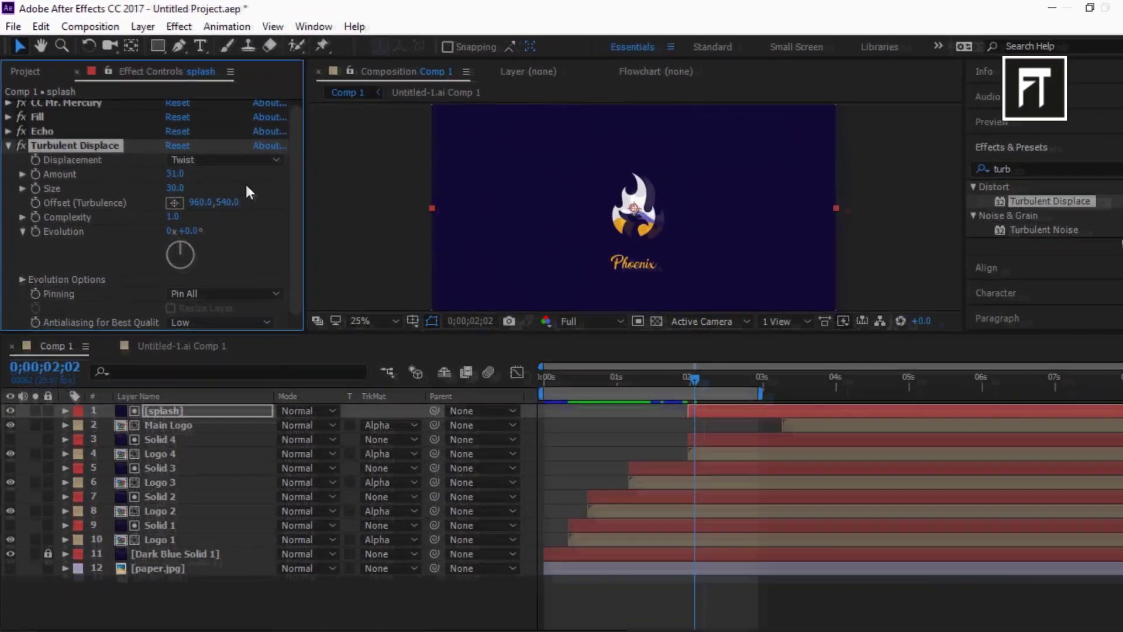
{"action": "left_click", "coordinate": [8, 147]}
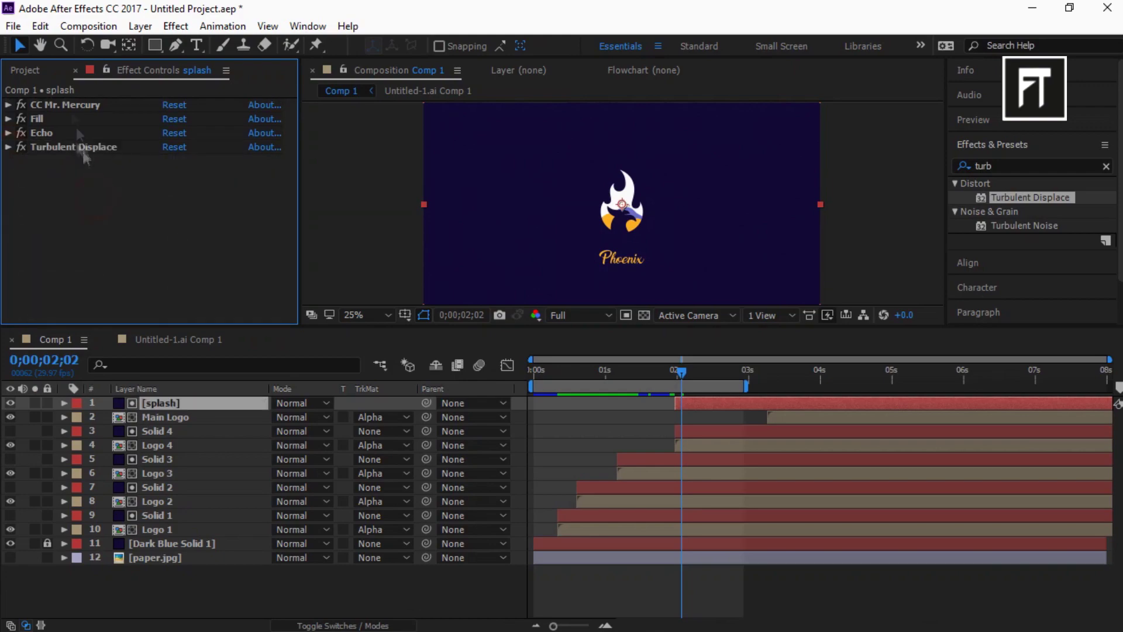
Open the Untitled-1.ai Comp 1 composition and select its Phoenix text layer, with the current time at 0;00;00;19.
{"action": "left_click", "coordinate": [24, 69]}
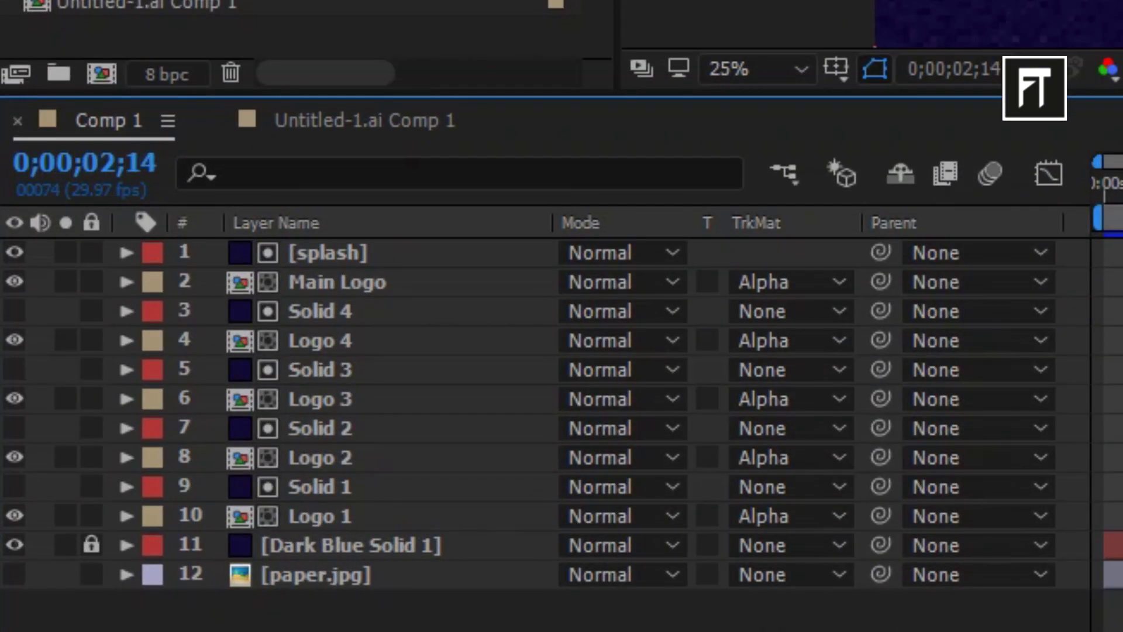
{"action": "left_click", "coordinate": [485, 253]}
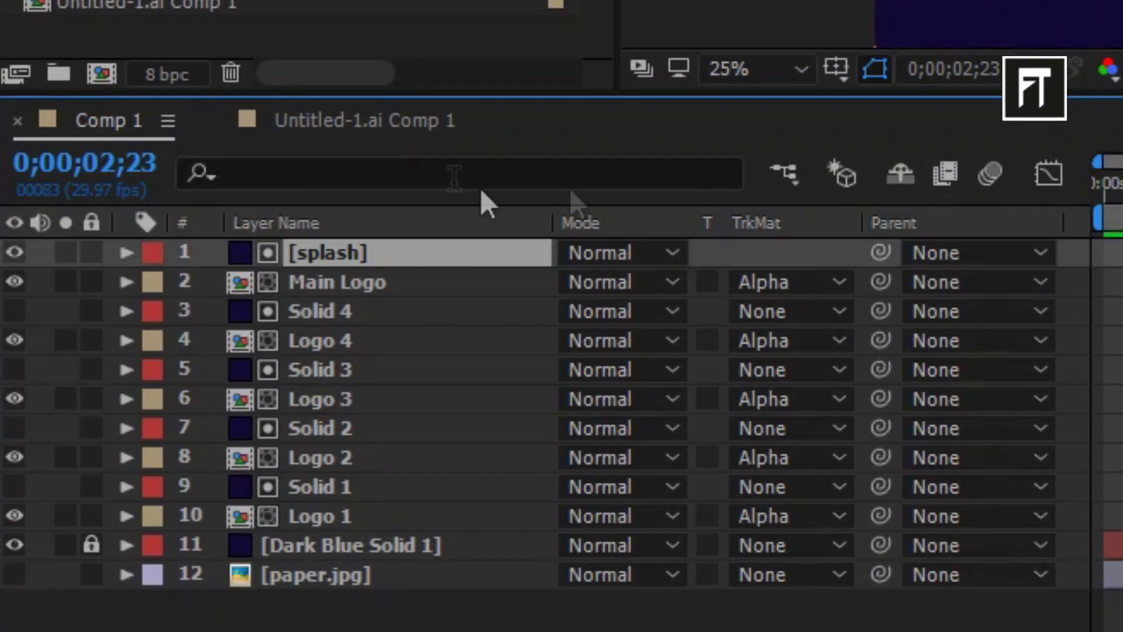
{"action": "left_click", "coordinate": [331, 124]}
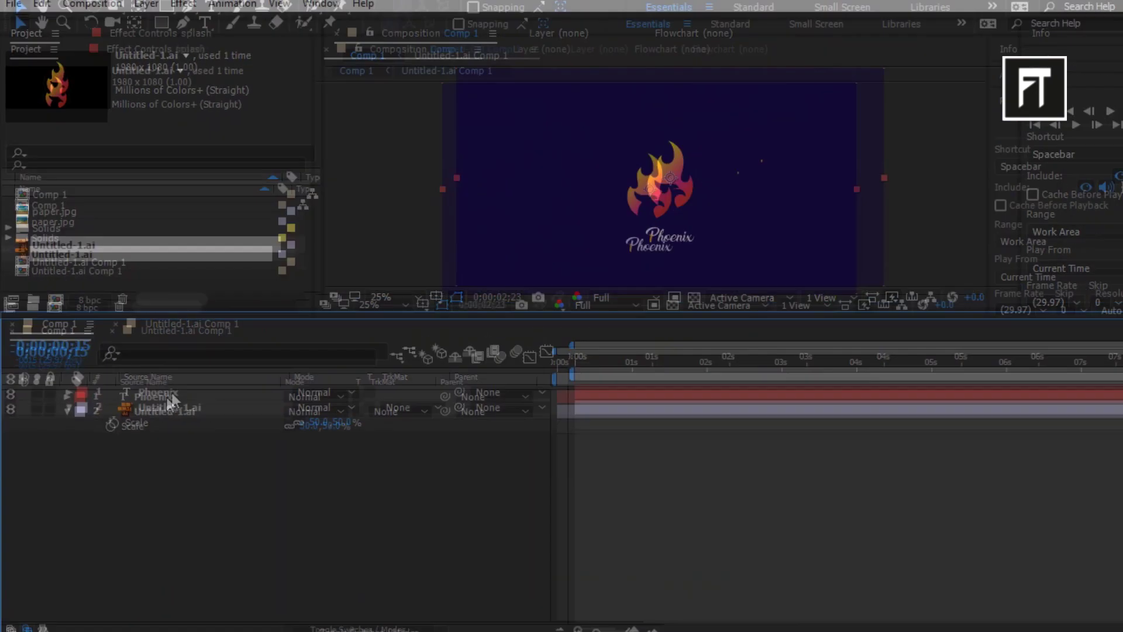
{"action": "left_click", "coordinate": [160, 403]}
{"action": "left_click", "coordinate": [564, 372]}
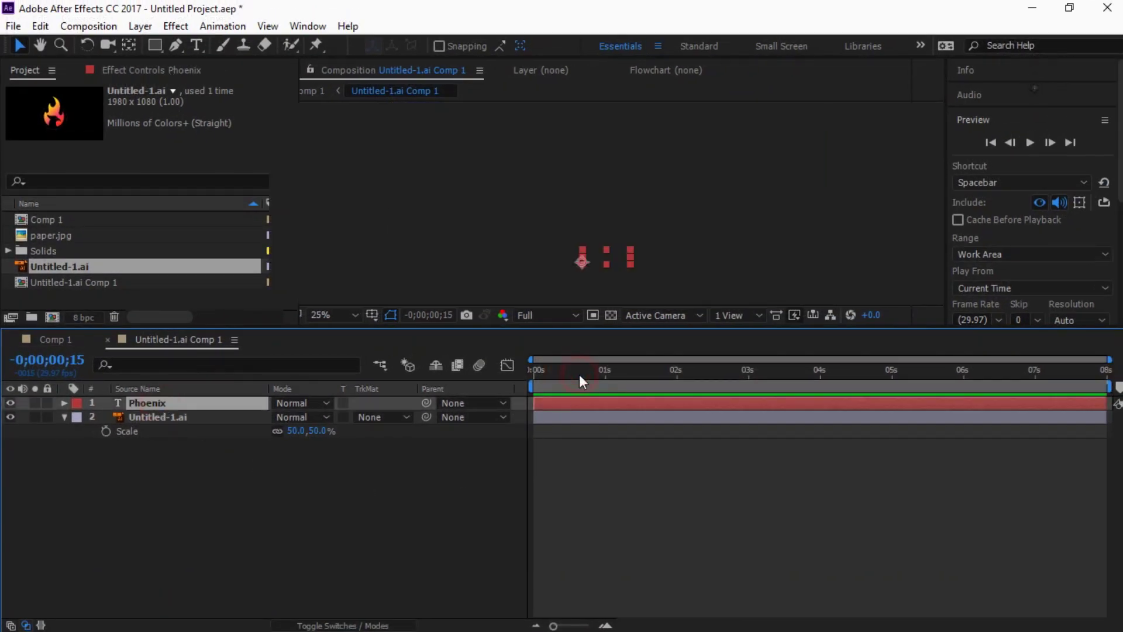
{"action": "left_click", "coordinate": [580, 374]}
{"action": "left_click", "coordinate": [40, 45]}
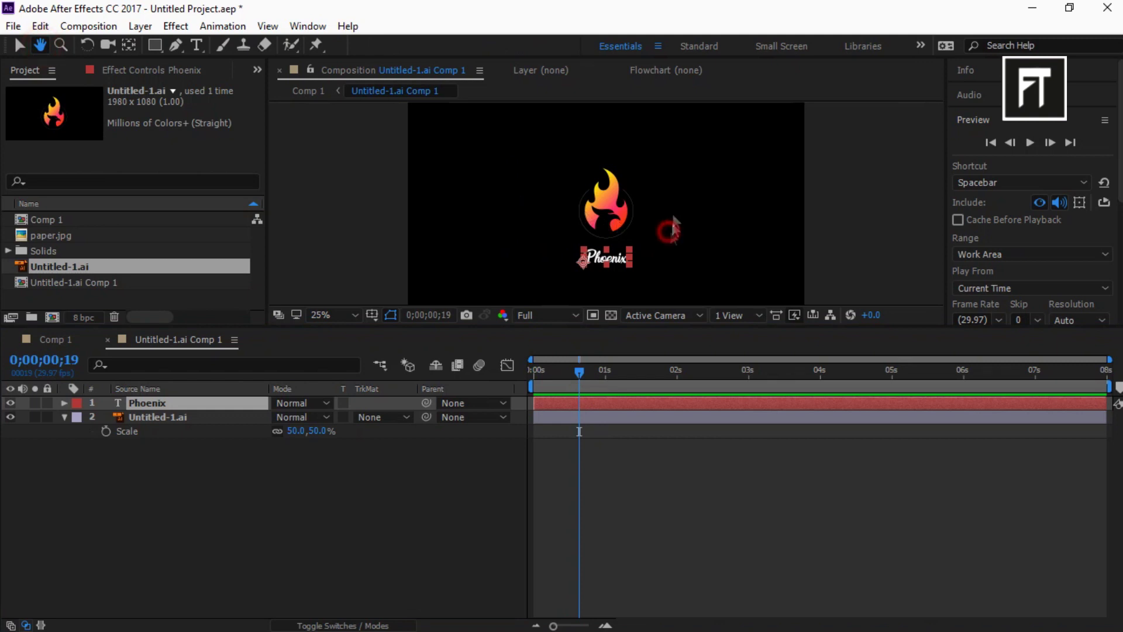
{"action": "left_click_drag", "start_coordinate": [670, 184], "coordinate": [674, 151]}
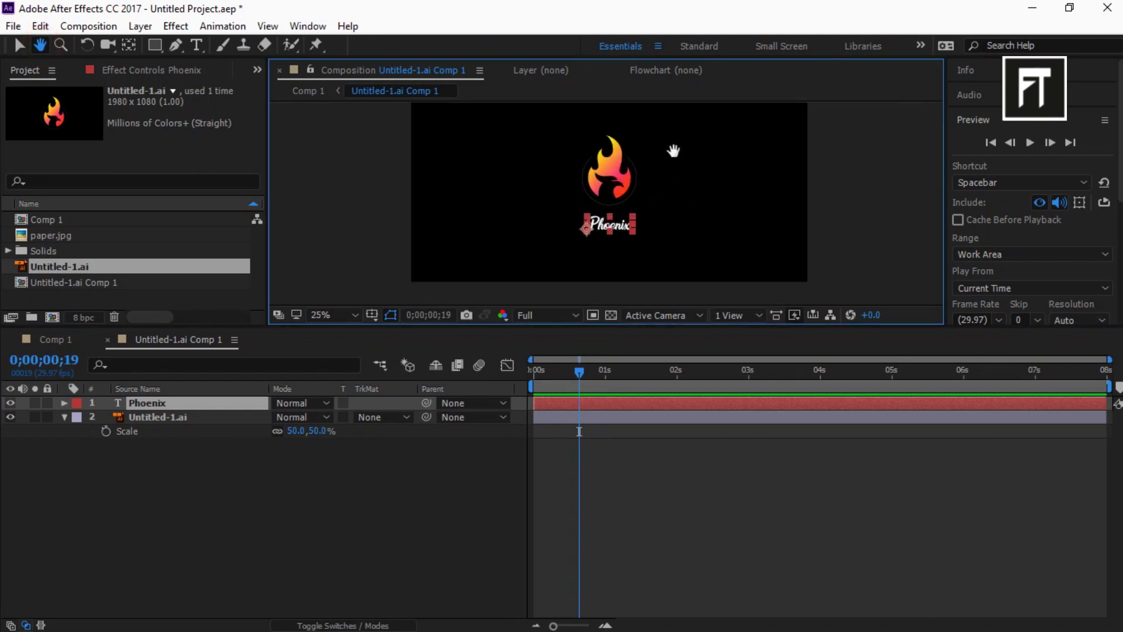
{"action": "scroll", "coordinate": [669, 199], "scroll_direction": "up", "scroll_amount": 4}
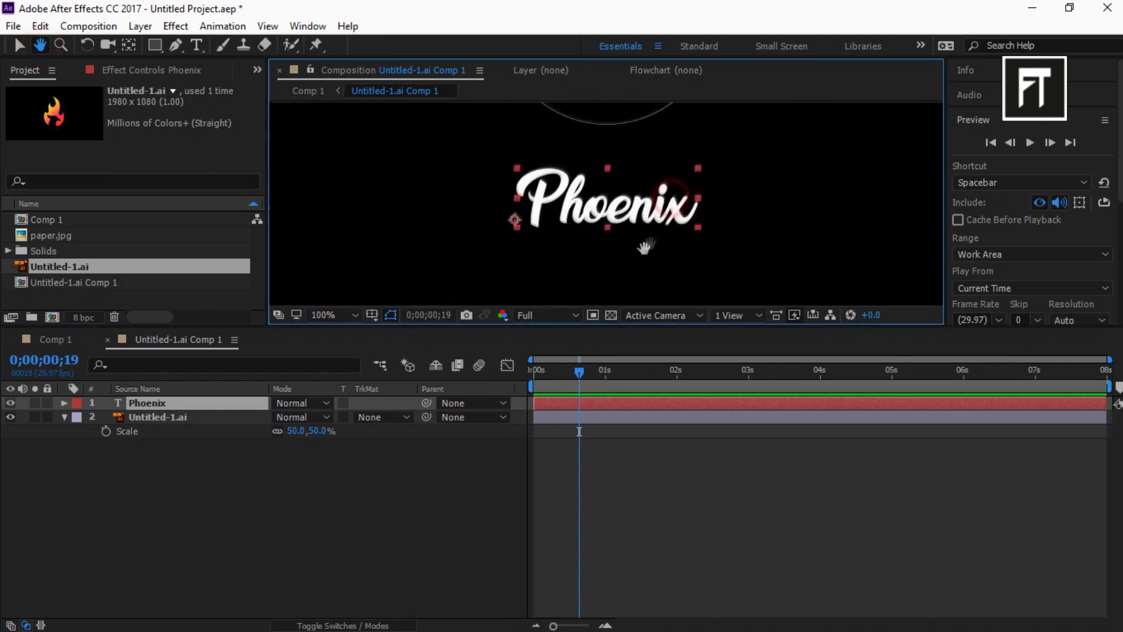
{"action": "left_click_drag", "start_coordinate": [645, 245], "coordinate": [627, 265]}
{"action": "left_click", "coordinate": [22, 51]}
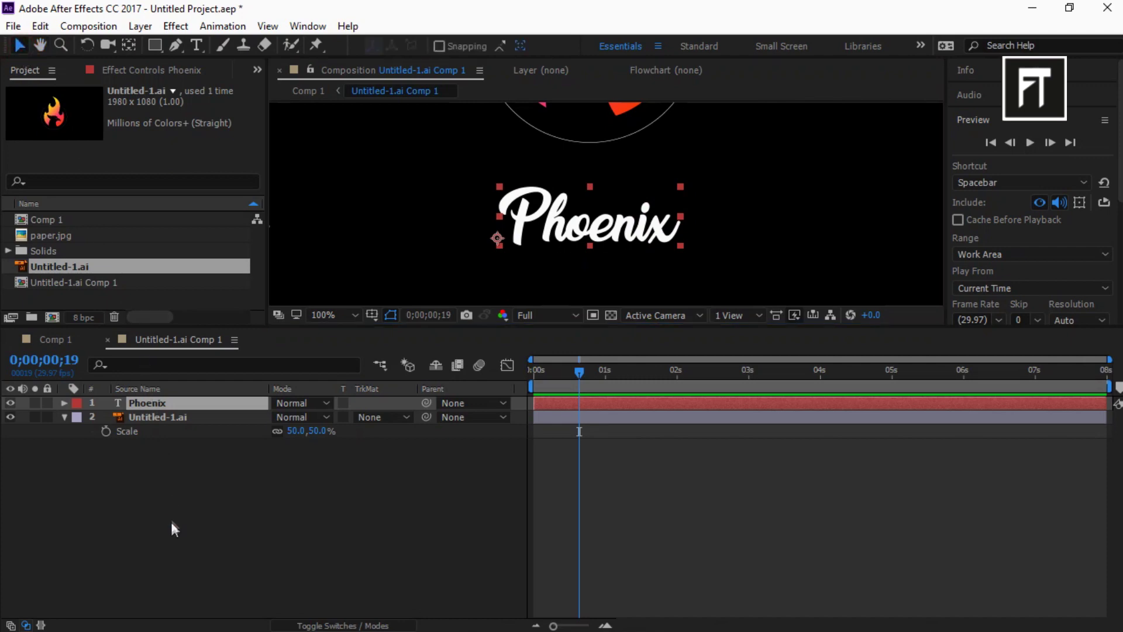
Create a dark blue 1920 x 1080 px solid and place it directly beneath the Phoenix text layer.
{"action": "right_click", "coordinate": [170, 521]}
{"action": "mouse_move", "coordinate": [253, 359]}
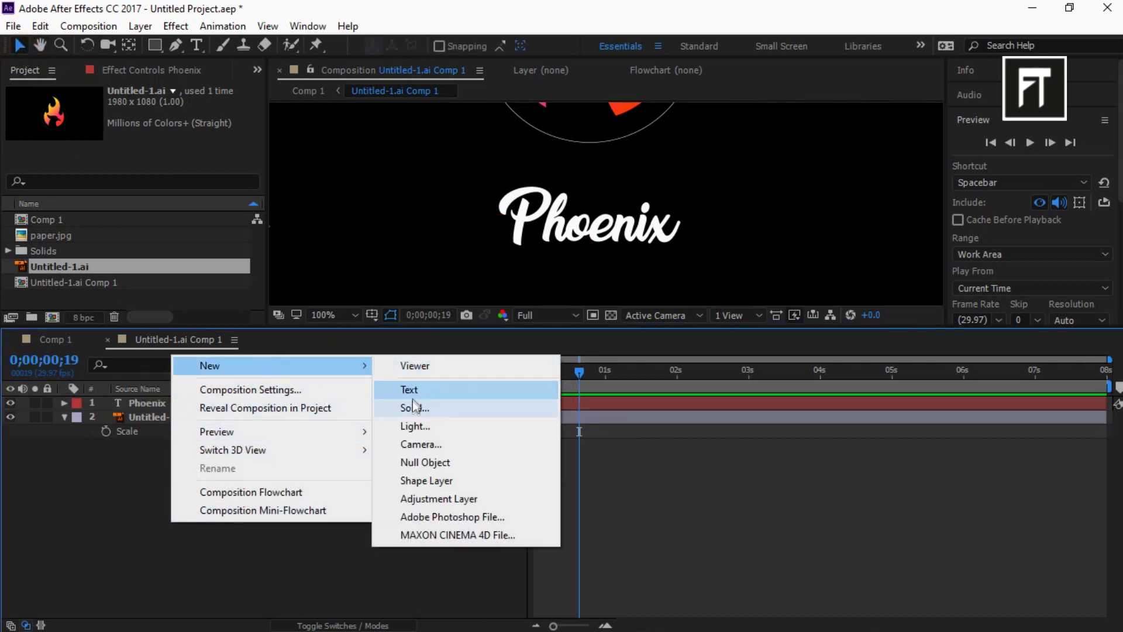
{"action": "left_click", "coordinate": [415, 408]}
{"action": "left_click", "coordinate": [284, 416]}
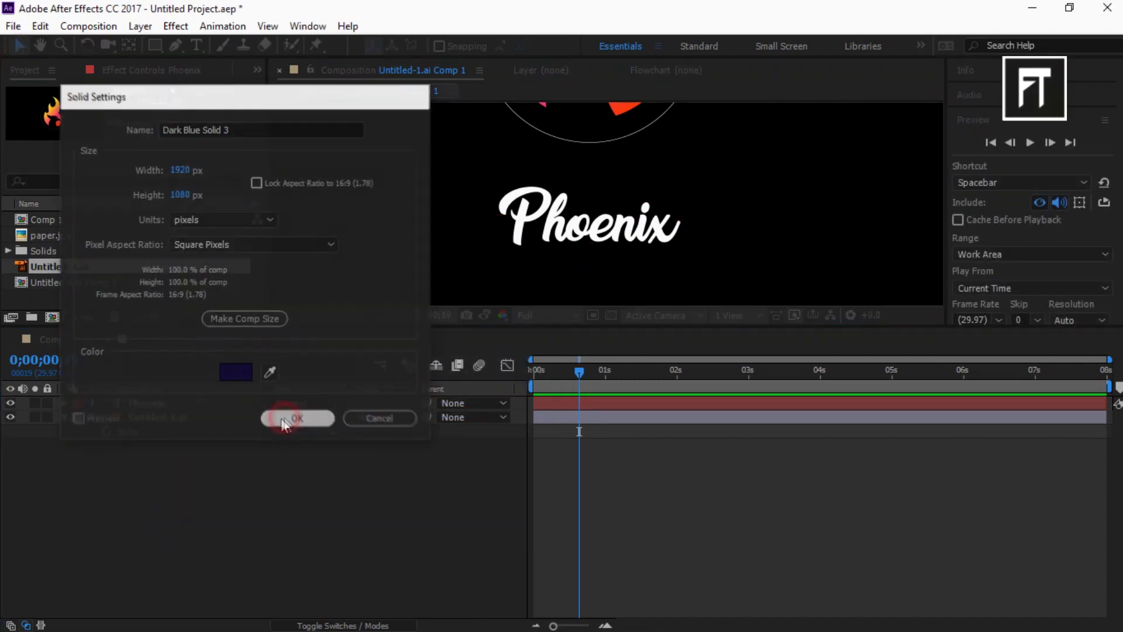
{"action": "left_click_drag", "start_coordinate": [174, 423], "coordinate": [175, 423]}
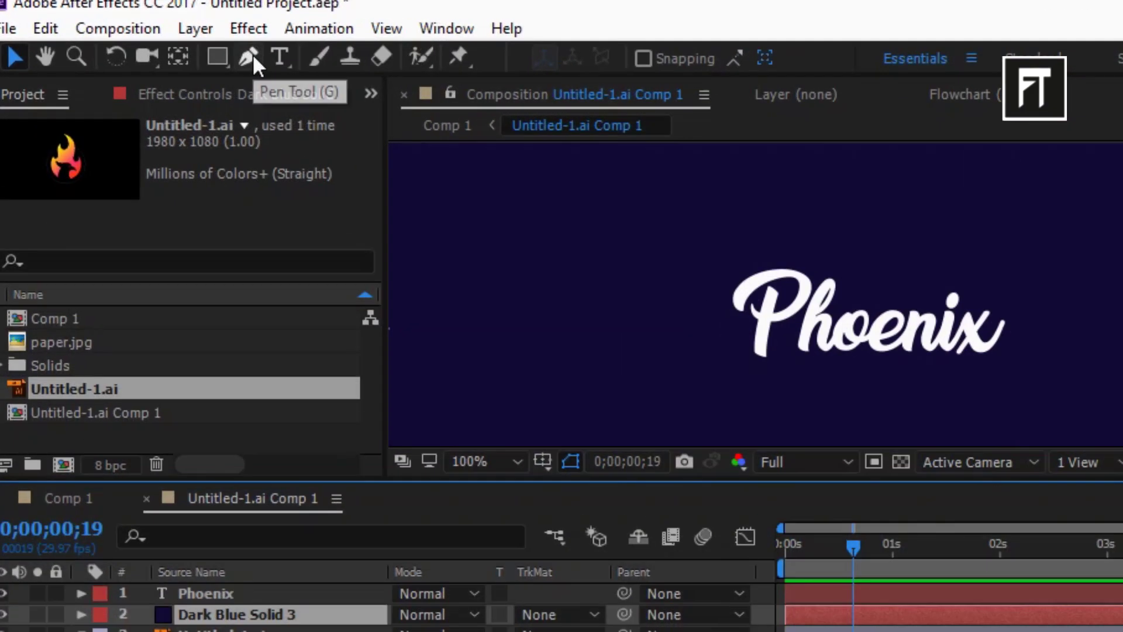
With the Pen tool, trace the stem of the letter P from top to bottom as an open mask on the solid.
{"action": "left_click", "coordinate": [251, 56]}
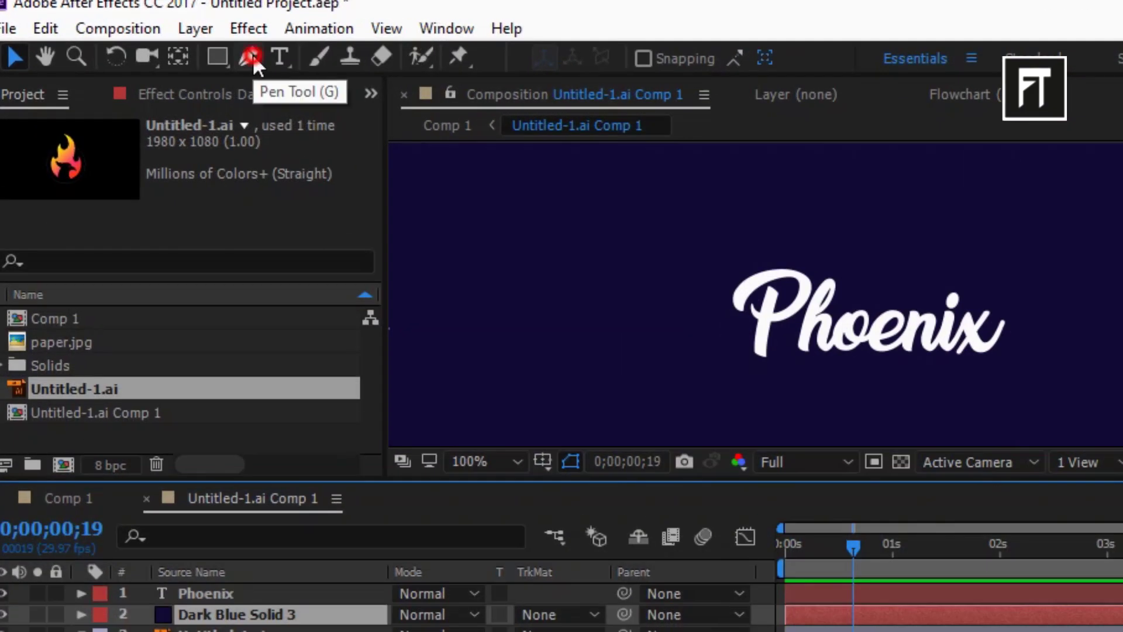
{"action": "key", "text": "period"}
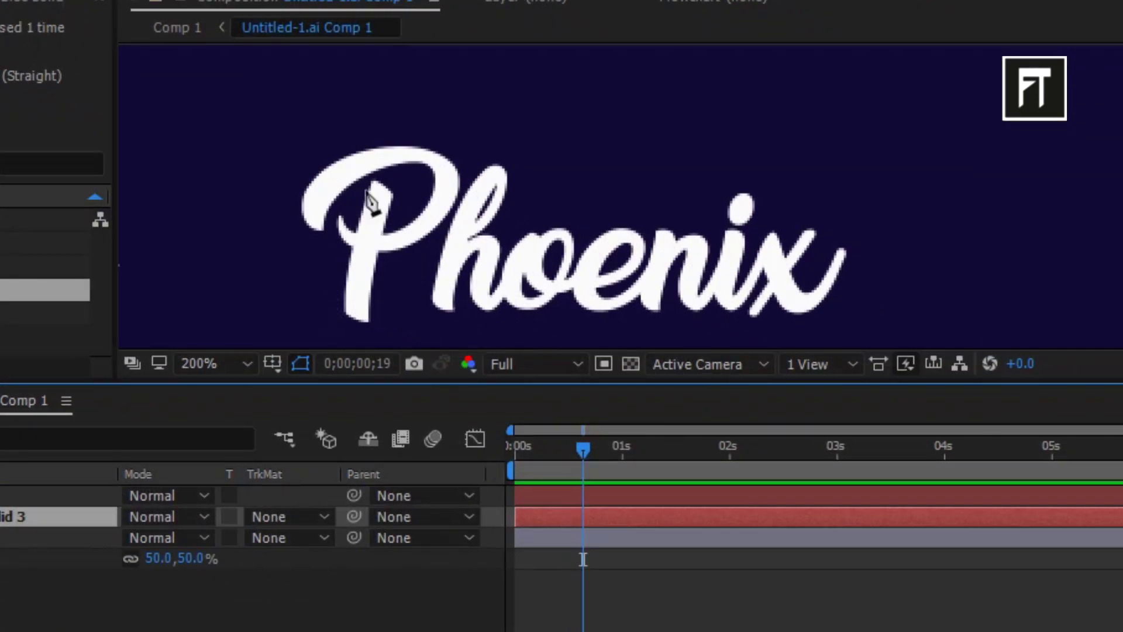
{"action": "left_click", "coordinate": [380, 199]}
{"action": "left_click", "coordinate": [376, 215]}
{"action": "left_click", "coordinate": [370, 230]}
{"action": "left_click", "coordinate": [363, 250]}
{"action": "left_click", "coordinate": [359, 277]}
{"action": "left_click", "coordinate": [356, 303]}
Trace the curved bowl of the P as a second open mask, from its outer hook around to the inner tail.
{"action": "left_click", "coordinate": [315, 216]}
{"action": "left_click", "coordinate": [322, 191]}
{"action": "left_click", "coordinate": [335, 176]}
{"action": "left_click", "coordinate": [378, 163]}
{"action": "left_click", "coordinate": [430, 157]}
{"action": "left_click", "coordinate": [445, 174]}
{"action": "left_click", "coordinate": [446, 194]}
{"action": "left_click", "coordinate": [439, 212]}
{"action": "left_click", "coordinate": [420, 226]}
{"action": "left_click", "coordinate": [395, 240]}
{"action": "left_click", "coordinate": [374, 244]}
{"action": "left_click", "coordinate": [341, 220]}
Trace the upper loop and the long stem of the letter h as a separate open mask.
{"action": "left_click", "coordinate": [466, 228]}
{"action": "left_click", "coordinate": [477, 189]}
{"action": "left_click", "coordinate": [483, 174]}
{"action": "left_click", "coordinate": [503, 170]}
{"action": "left_click", "coordinate": [498, 196]}
{"action": "left_click", "coordinate": [489, 216]}
{"action": "left_click", "coordinate": [452, 249]}
{"action": "left_click", "coordinate": [447, 266]}
{"action": "left_click", "coordinate": [442, 292]}
Trace the arch of the h and continue around the letter o in one open mask.
{"action": "left_click", "coordinate": [486, 244]}
{"action": "left_click", "coordinate": [487, 264]}
{"action": "left_click", "coordinate": [483, 288]}
{"action": "left_click", "coordinate": [496, 301]}
{"action": "left_click", "coordinate": [514, 282]}
{"action": "left_click", "coordinate": [525, 256]}
{"action": "left_click", "coordinate": [541, 236]}
{"action": "left_click", "coordinate": [515, 297]}
{"action": "left_click", "coordinate": [568, 242]}
{"action": "left_click", "coordinate": [570, 260]}
{"action": "left_click", "coordinate": [559, 284]}
{"action": "left_click", "coordinate": [539, 299]}
{"action": "left_click", "coordinate": [514, 305]}
Start another open mask inside the o and trace it through the letter e up to the beginning of the n.
{"action": "left_click", "coordinate": [538, 273]}
{"action": "left_click", "coordinate": [594, 277]}
{"action": "left_click", "coordinate": [612, 274]}
{"action": "left_click", "coordinate": [631, 262]}
{"action": "left_click", "coordinate": [642, 248]}
{"action": "left_click", "coordinate": [627, 240]}
{"action": "left_click", "coordinate": [610, 235]}
{"action": "left_click", "coordinate": [598, 249]}
{"action": "left_click", "coordinate": [585, 296]}
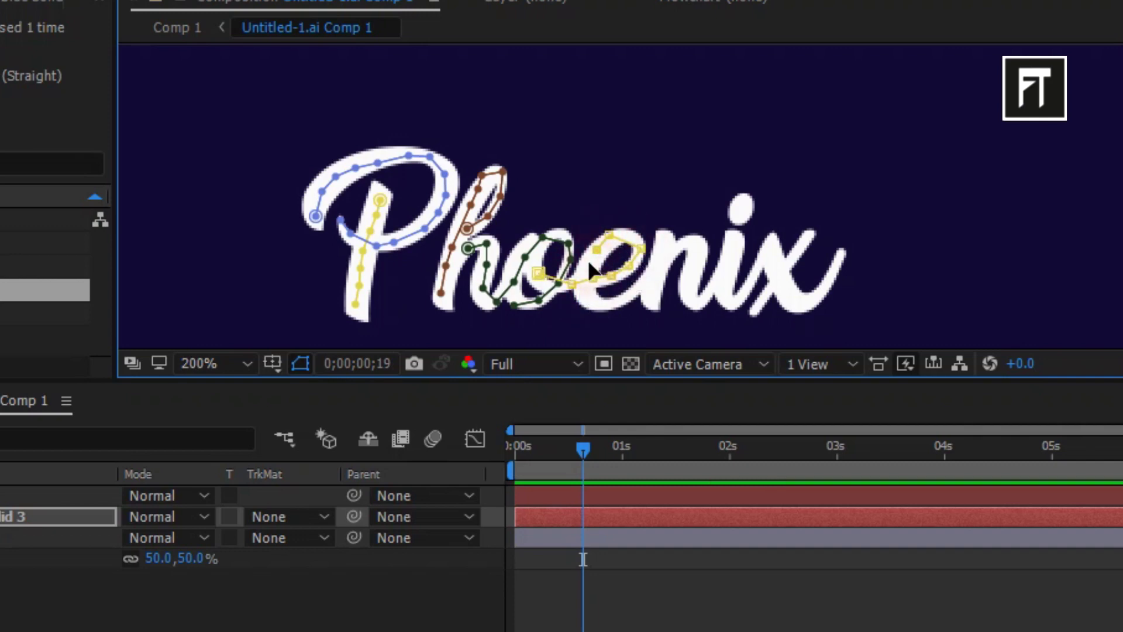
{"action": "scroll", "coordinate": [585, 310], "scroll_direction": "up", "scroll_amount": 1}
{"action": "left_click", "coordinate": [623, 289]}
{"action": "left_click", "coordinate": [651, 291]}
{"action": "left_click", "coordinate": [683, 275]}
{"action": "left_click", "coordinate": [705, 264]}
{"action": "left_click", "coordinate": [722, 240]}
Continue the same mask path along both legs of the letter n and up towards the i.
{"action": "left_click", "coordinate": [727, 193]}
{"action": "left_click", "coordinate": [743, 211]}
{"action": "left_click", "coordinate": [731, 285]}
{"action": "left_click", "coordinate": [755, 175]}
{"action": "left_click", "coordinate": [786, 171]}
{"action": "left_click", "coordinate": [812, 171]}
{"action": "left_click", "coordinate": [807, 262]}
{"action": "left_click", "coordinate": [832, 282]}
{"action": "left_click", "coordinate": [860, 254]}
{"action": "left_click", "coordinate": [871, 226]}
Continue the path down the stem of the i and along the main stroke of the x to its end.
{"action": "left_click", "coordinate": [892, 162]}
{"action": "left_click", "coordinate": [881, 242]}
{"action": "left_click", "coordinate": [881, 286]}
{"action": "left_click", "coordinate": [914, 267]}
{"action": "left_click", "coordinate": [943, 203]}
{"action": "left_click", "coordinate": [963, 207]}
{"action": "left_click", "coordinate": [986, 260]}
{"action": "left_click", "coordinate": [1007, 275]}
{"action": "left_click", "coordinate": [1049, 285]}
{"action": "left_click", "coordinate": [1085, 241]}
{"action": "left_click", "coordinate": [1107, 190]}
Trace the crossing stroke of the x and the dot of the i as separate masks.
{"action": "left_click", "coordinate": [1044, 152]}
{"action": "left_click", "coordinate": [1019, 182]}
{"action": "left_click", "coordinate": [1003, 211]}
{"action": "left_click", "coordinate": [986, 235]}
{"action": "left_click", "coordinate": [960, 267]}
{"action": "left_click", "coordinate": [934, 300]}
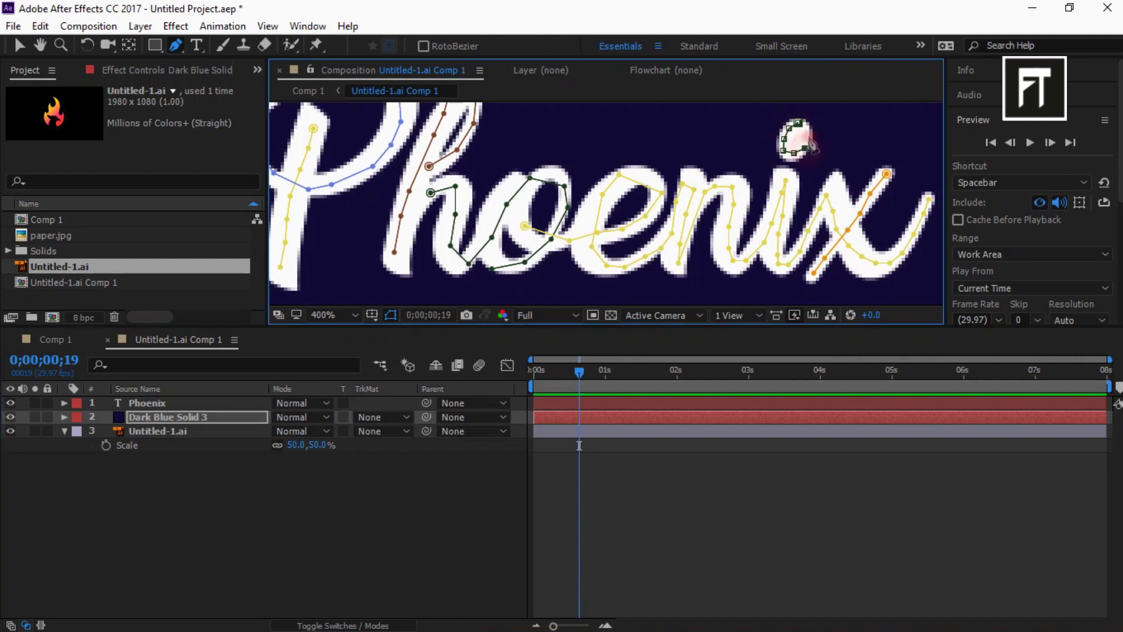
{"action": "left_click", "coordinate": [795, 138]}
{"action": "scroll", "coordinate": [795, 138], "scroll_direction": "down", "scroll_amount": 2}
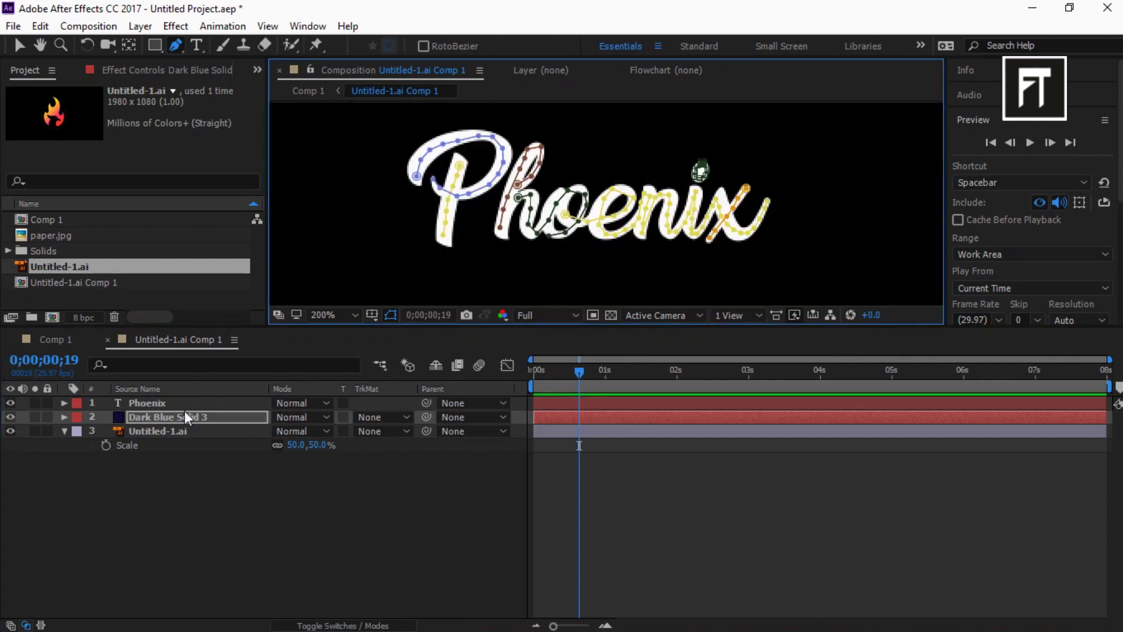
Set the track matte of Dark Blue Solid 3 to Alpha Matte "Phoenix".
{"action": "left_click", "coordinate": [187, 418]}
{"action": "left_click", "coordinate": [383, 417]}
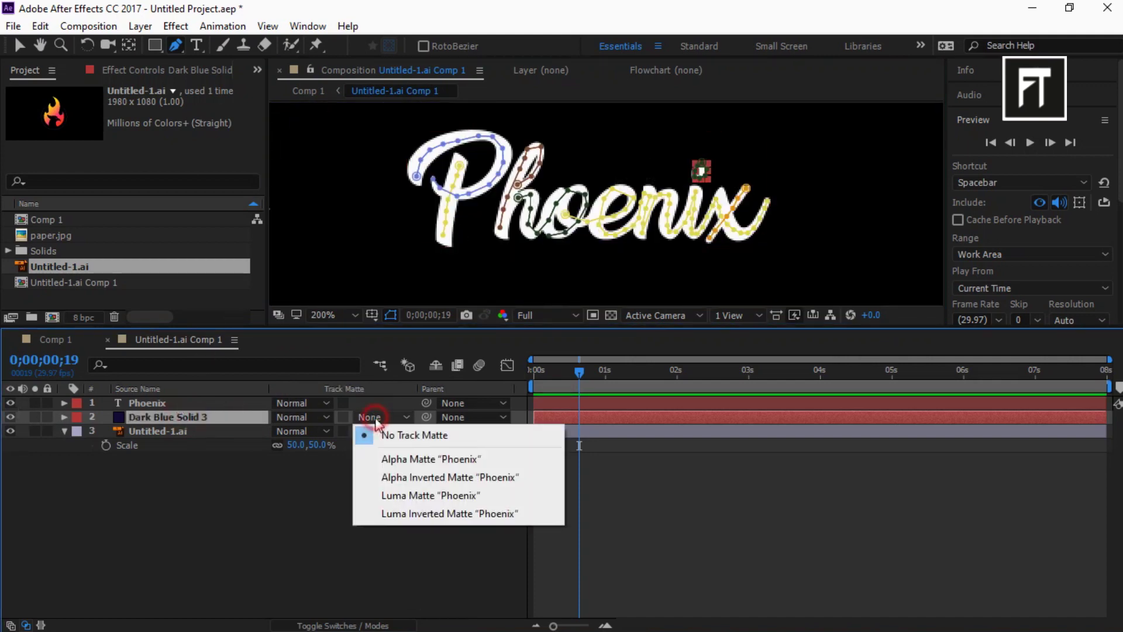
{"action": "left_click", "coordinate": [389, 459]}
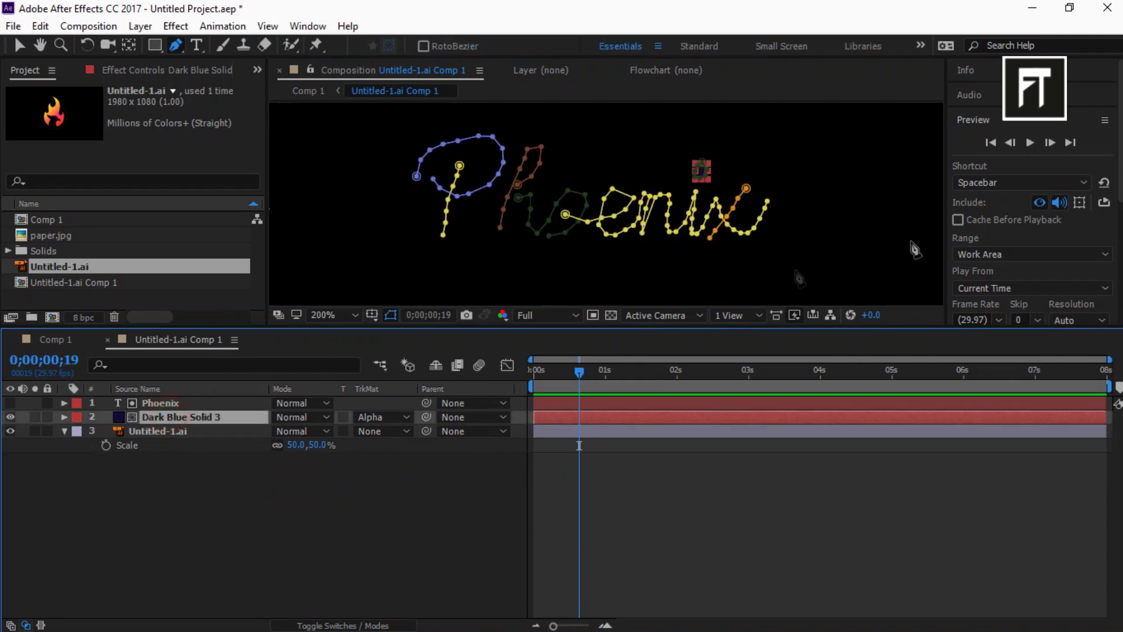
Find the Generate effect Stroke and apply it to Dark Blue Solid 3.
{"action": "key", "text": "ctrl+5"}
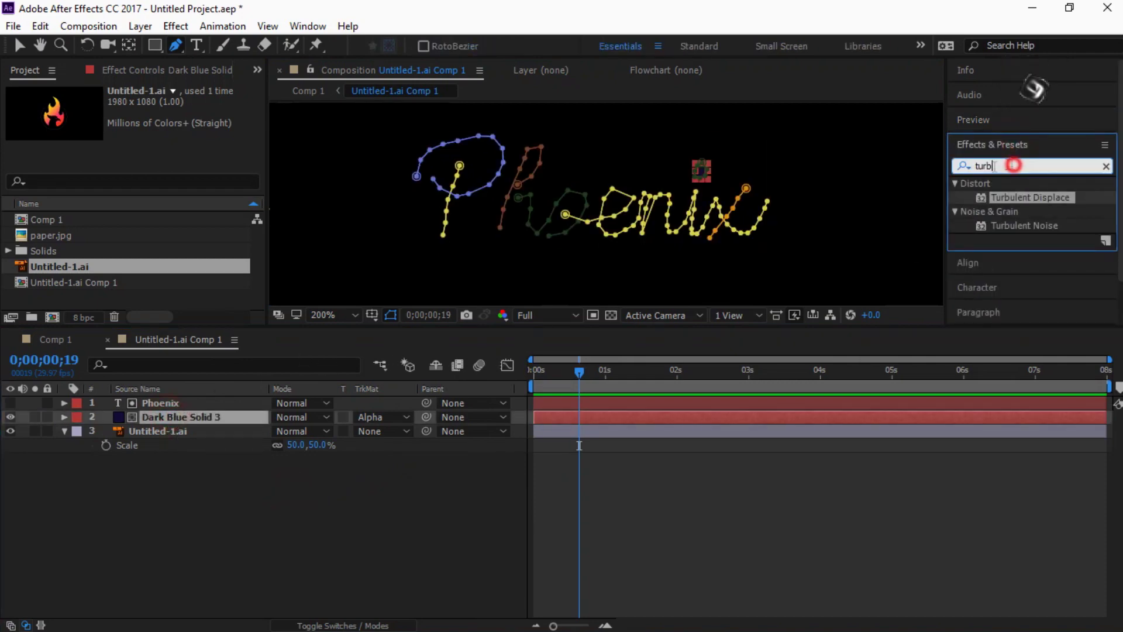
{"action": "type", "text": "str"}
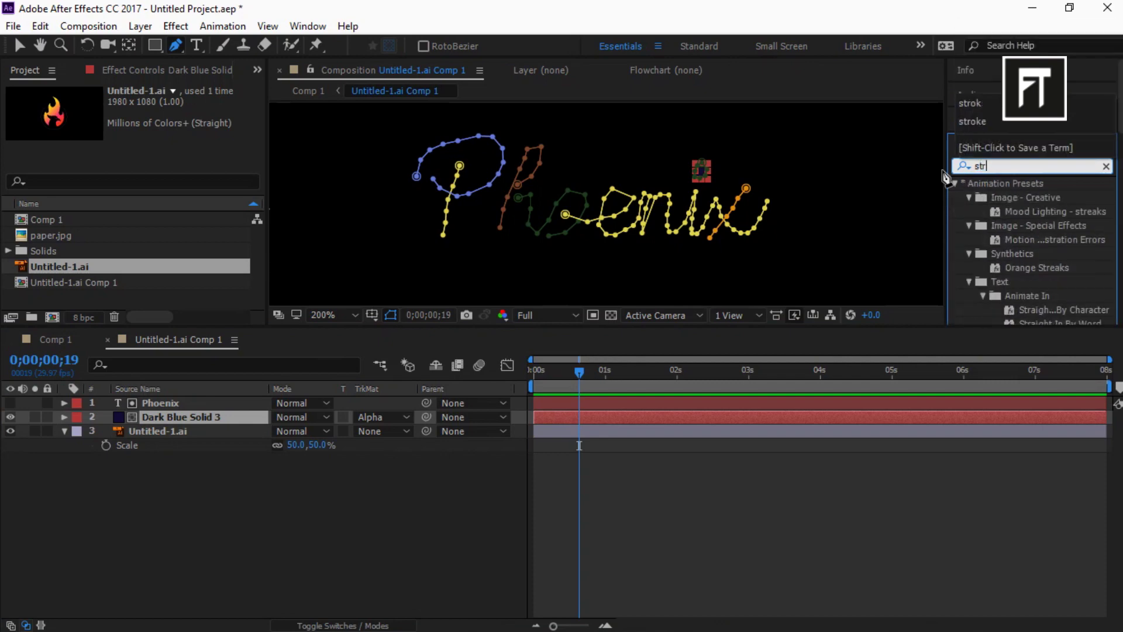
{"action": "type", "text": "ok"}
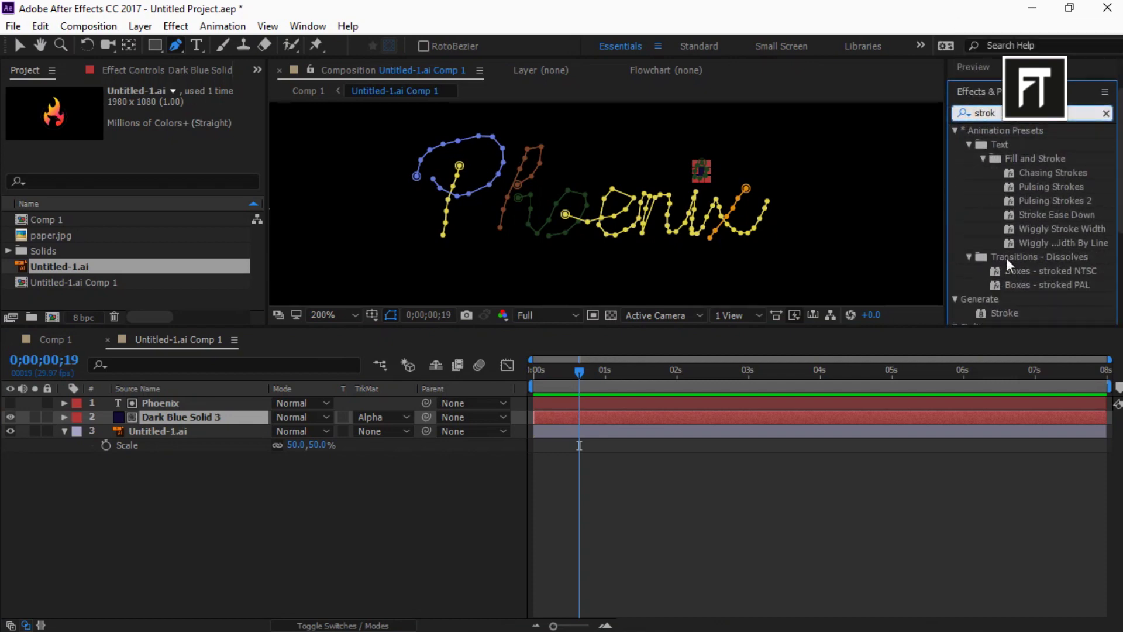
{"action": "scroll", "coordinate": [1008, 265], "scroll_direction": "down", "scroll_amount": 2}
{"action": "left_click_drag", "start_coordinate": [1014, 266], "coordinate": [173, 411]}
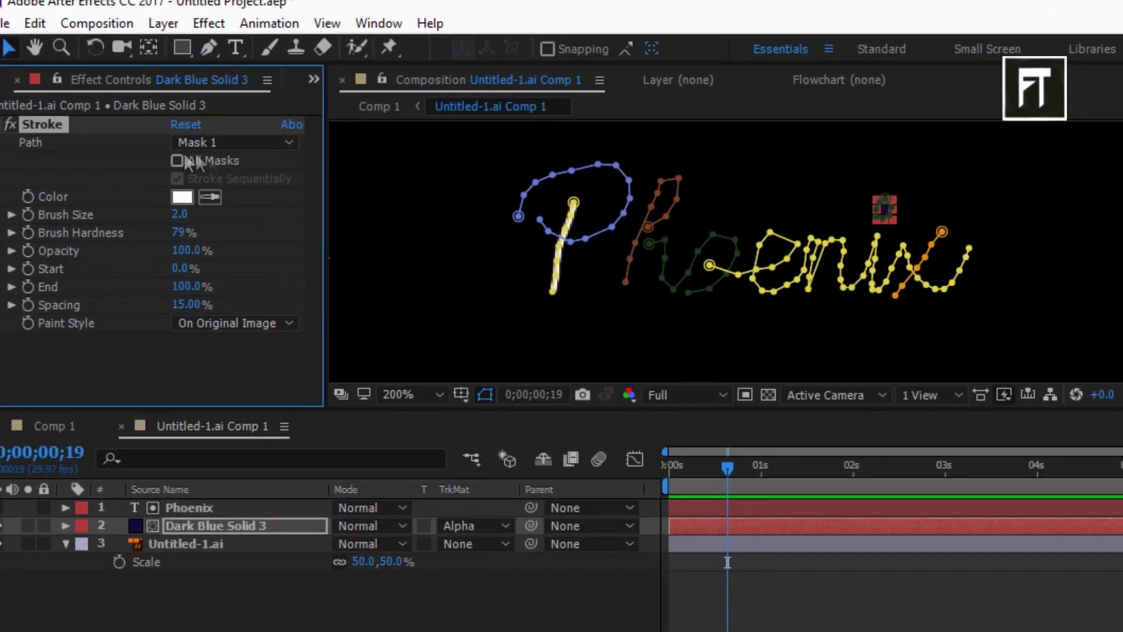
Make the Stroke effect use All Masks and set its Brush Size to 7.0.
{"action": "left_click", "coordinate": [151, 134]}
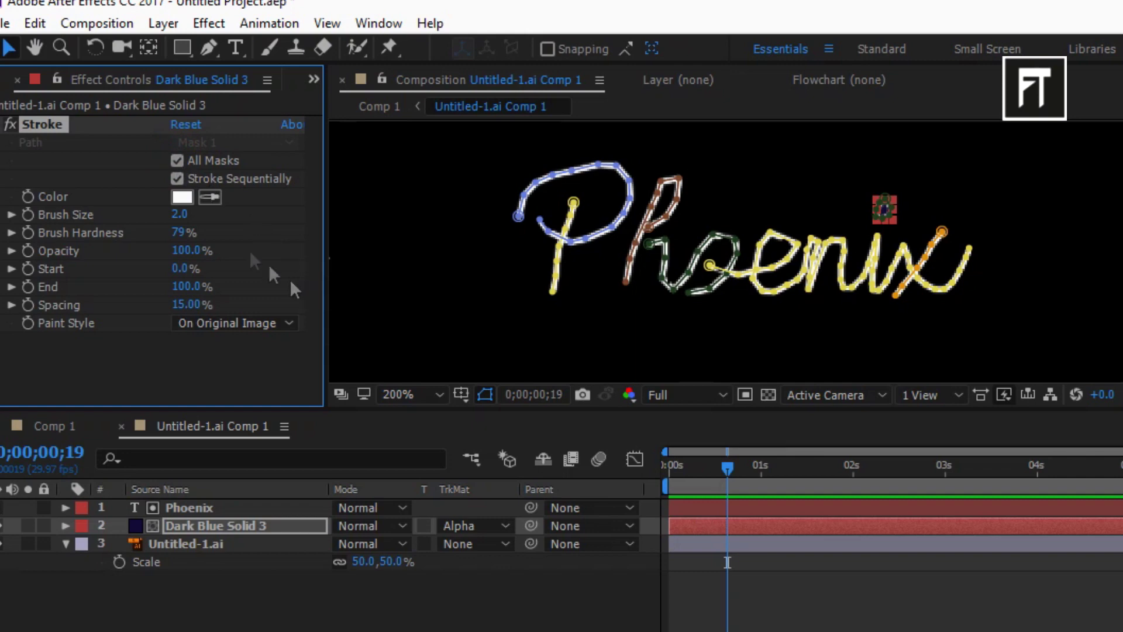
{"action": "left_click_drag", "start_coordinate": [195, 218], "coordinate": [243, 228]}
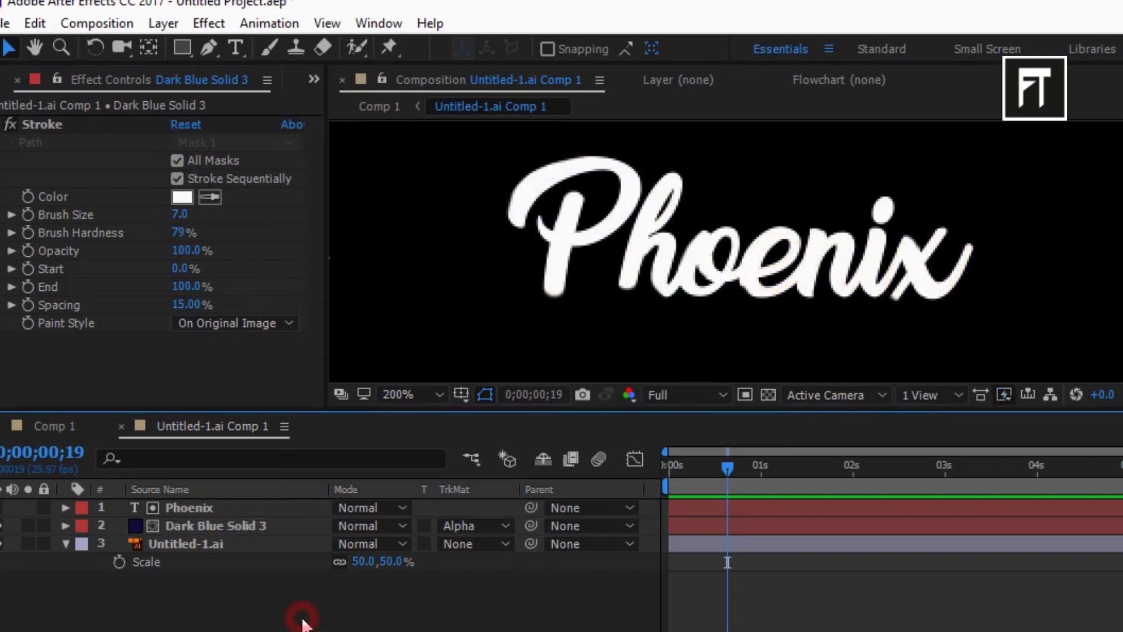
{"action": "scroll", "coordinate": [552, 234], "scroll_direction": "down", "scroll_amount": 2}
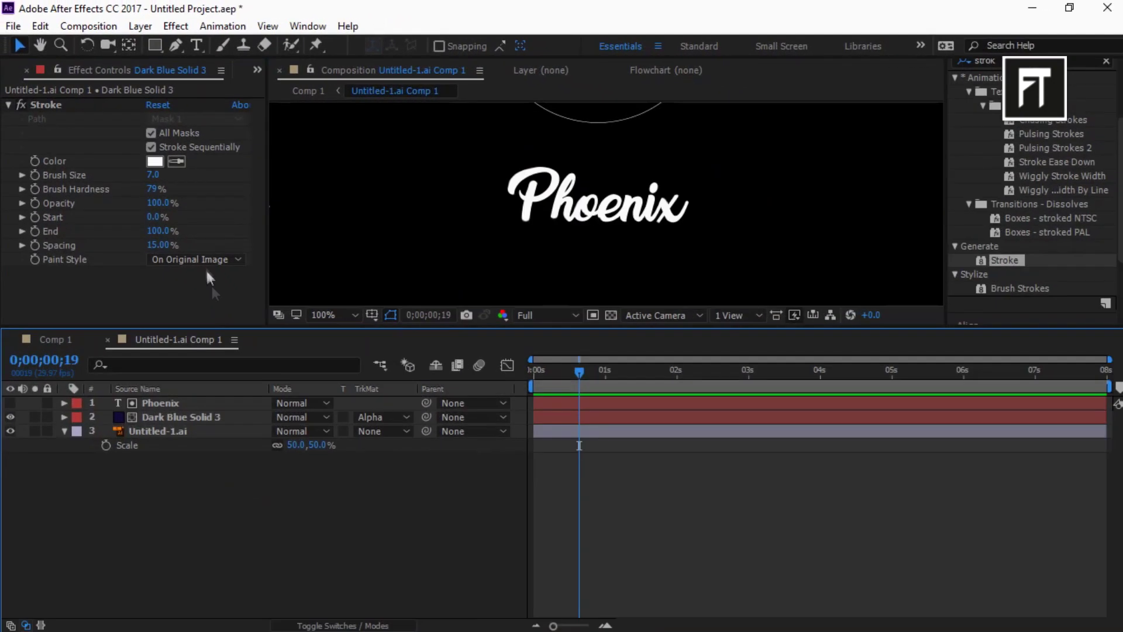
Add keyframes for the Stroke effect's End value at 0;00;01;00 and 0;00;02;01 and reveal them on the solid's layer.
{"action": "left_click_drag", "start_coordinate": [581, 373], "coordinate": [606, 373]}
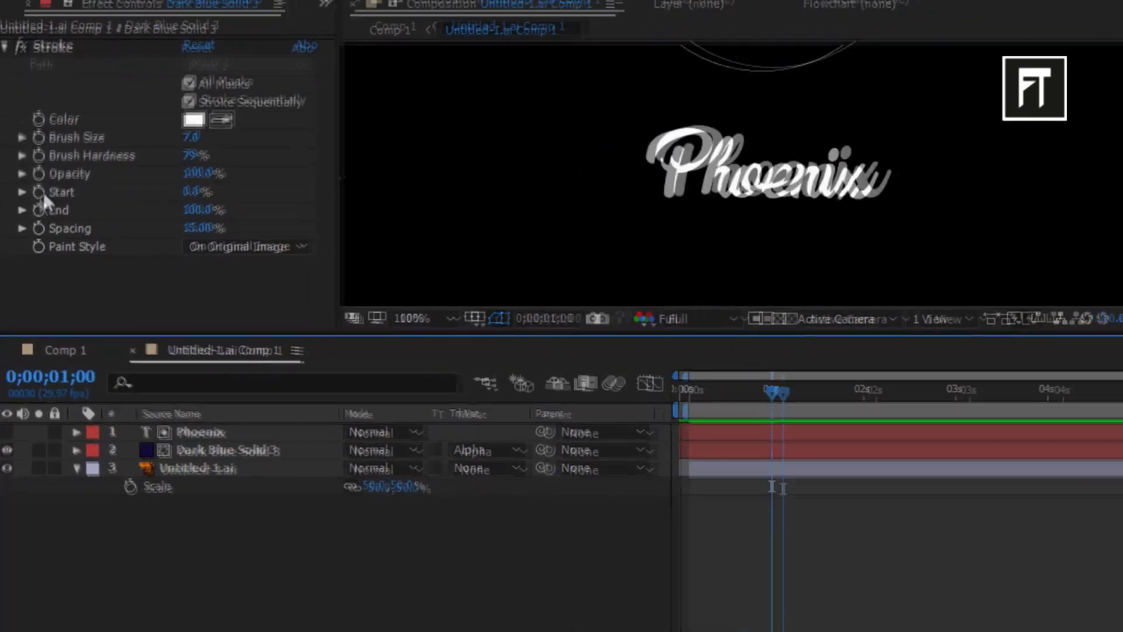
{"action": "left_click", "coordinate": [30, 231]}
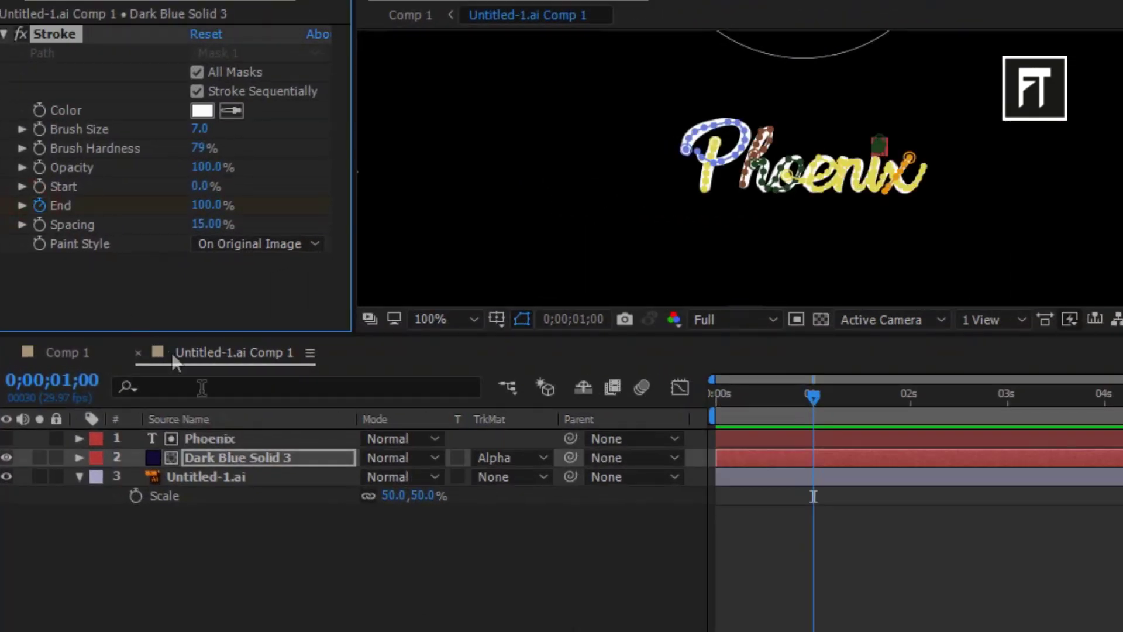
{"action": "left_click", "coordinate": [241, 456]}
{"action": "key", "text": "u"}
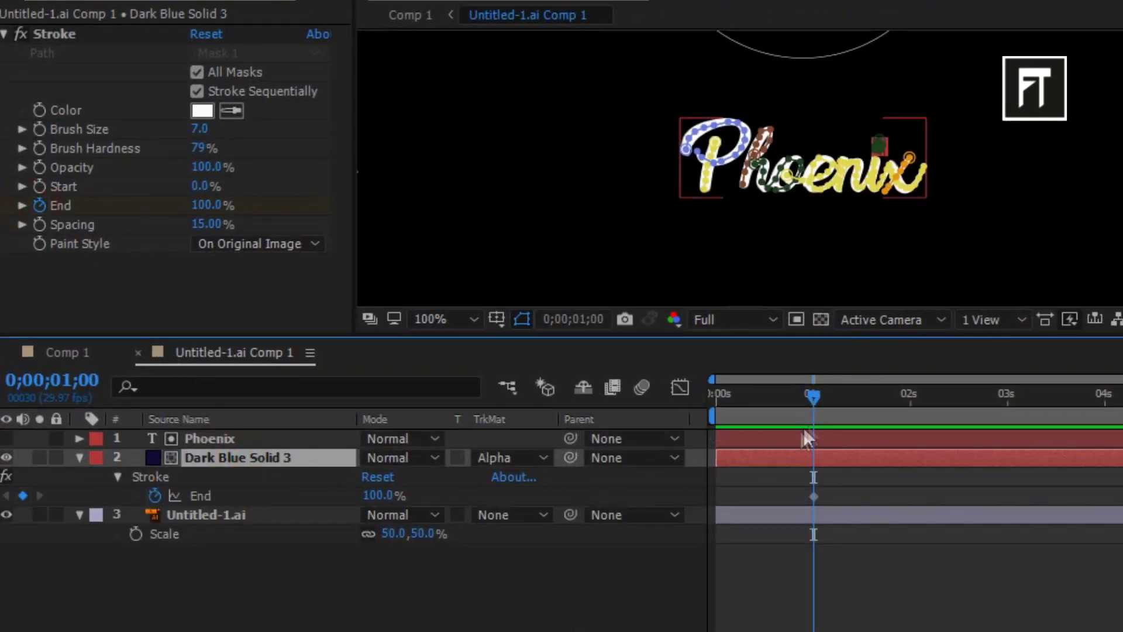
{"action": "left_click_drag", "start_coordinate": [813, 401], "coordinate": [913, 402]}
{"action": "left_click", "coordinate": [24, 496]}
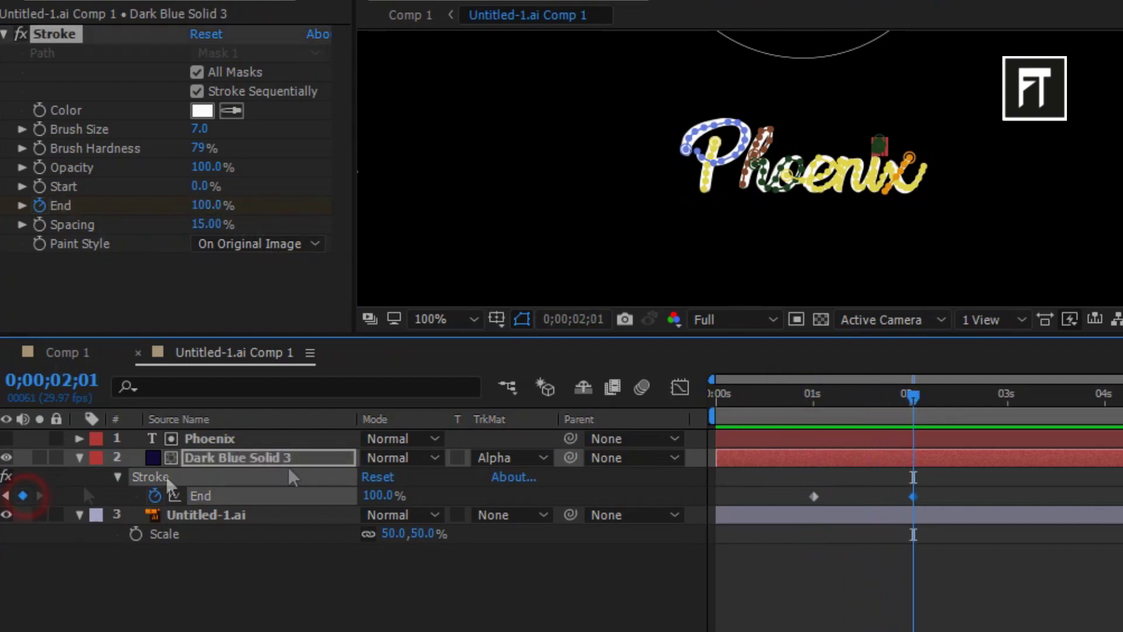
Set the Stroke effect's End to 0% at the 0;00;01;00 keyframe.
{"action": "left_click_drag", "start_coordinate": [911, 398], "coordinate": [812, 404]}
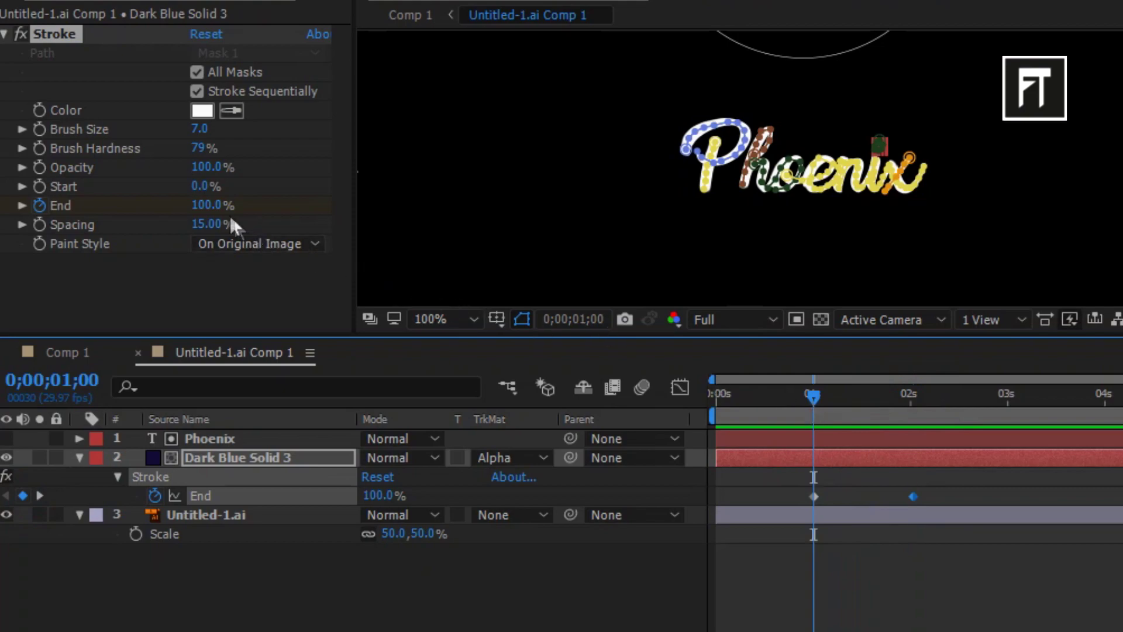
{"action": "left_click_drag", "start_coordinate": [216, 207], "coordinate": [135, 202]}
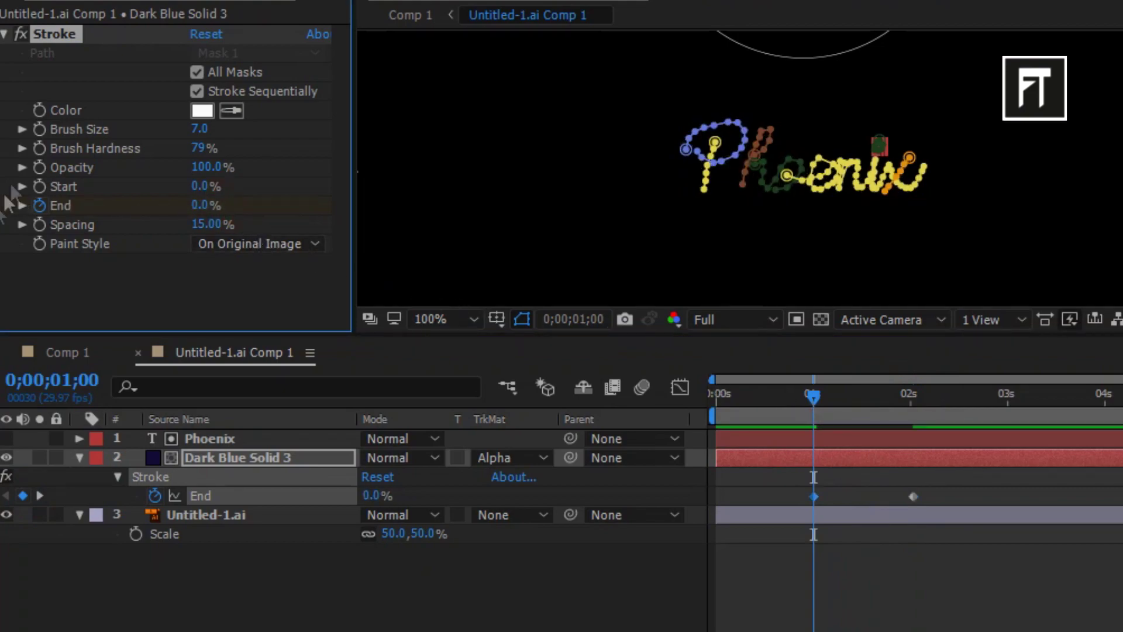
{"action": "left_click", "coordinate": [419, 591]}
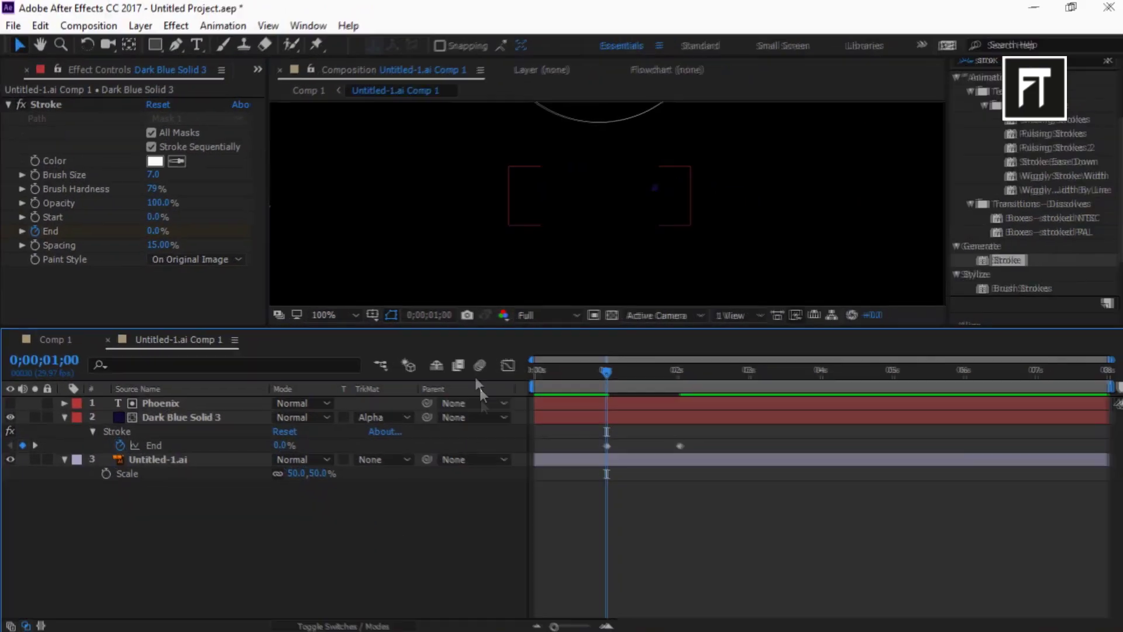
Preview the Phoenix text's write-on animation in Untitled-1.ai Comp 1.
{"action": "scroll", "coordinate": [1083, 187], "scroll_direction": "up", "scroll_amount": 3}
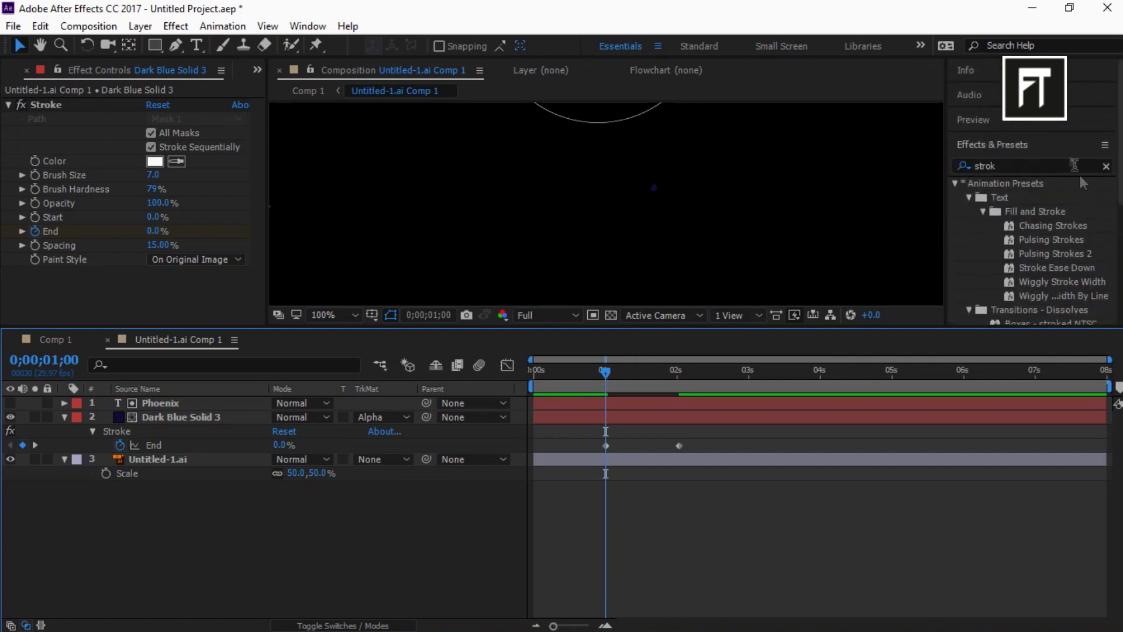
{"action": "left_click", "coordinate": [1017, 120]}
{"action": "left_click", "coordinate": [1032, 144]}
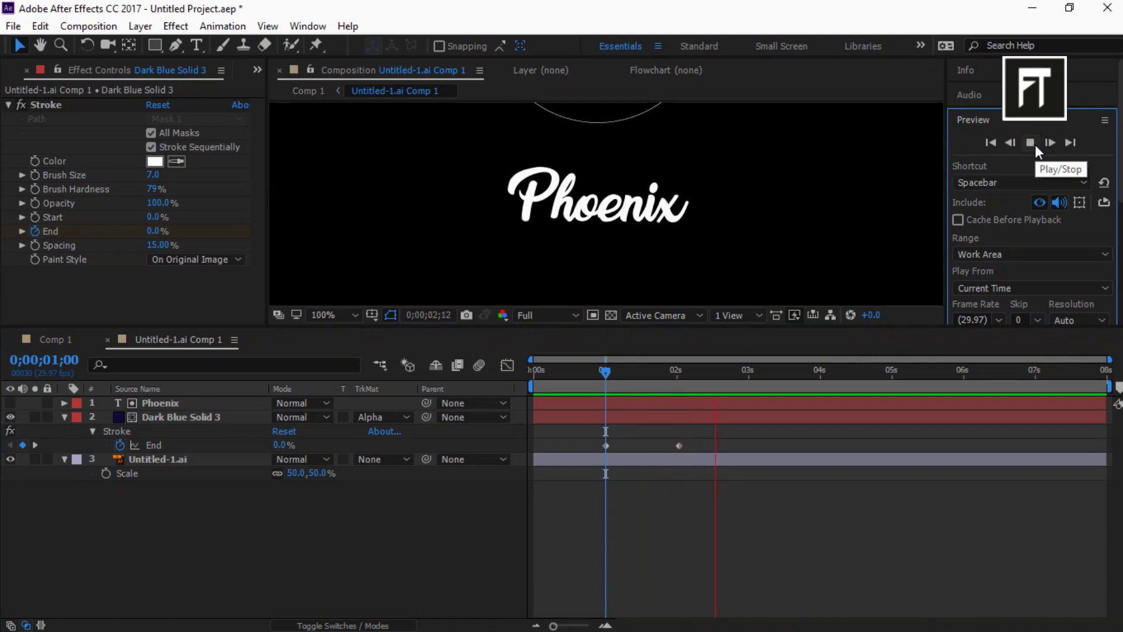
{"action": "left_click", "coordinate": [1033, 144]}
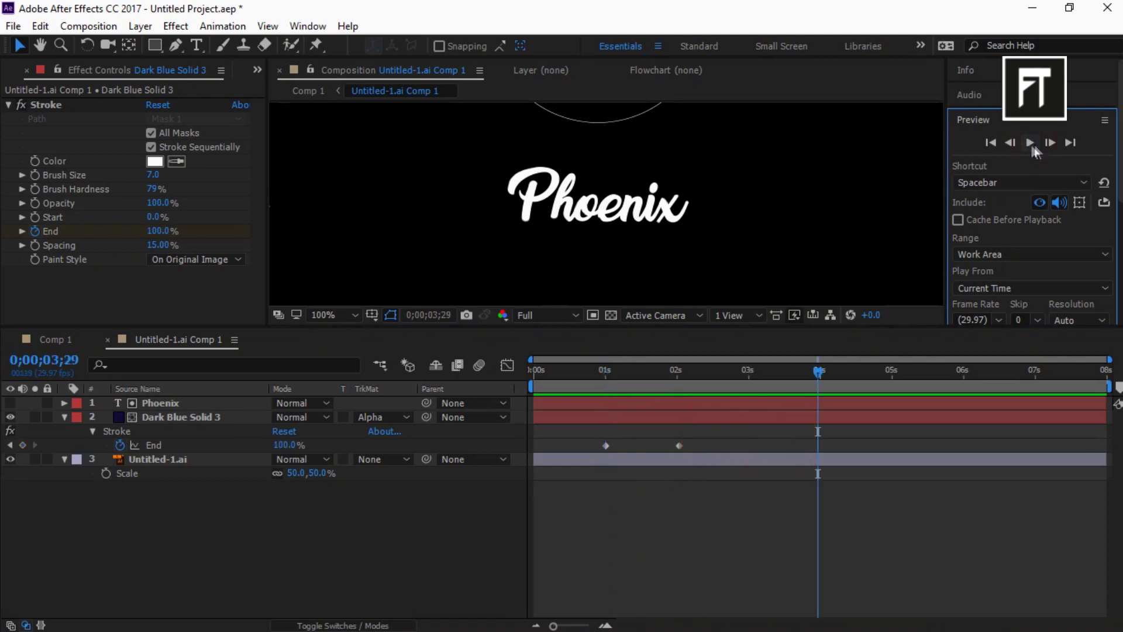
Switch to Comp 1 and preview the whole logo animation from the first frame.
{"action": "left_click", "coordinate": [53, 334]}
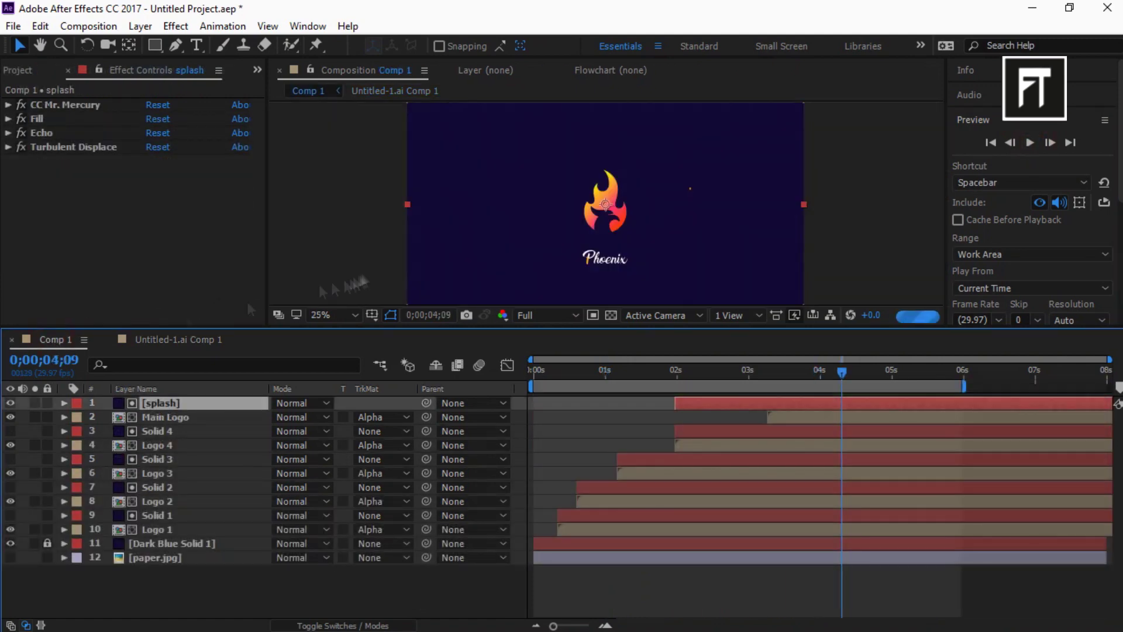
{"action": "left_click", "coordinate": [991, 142]}
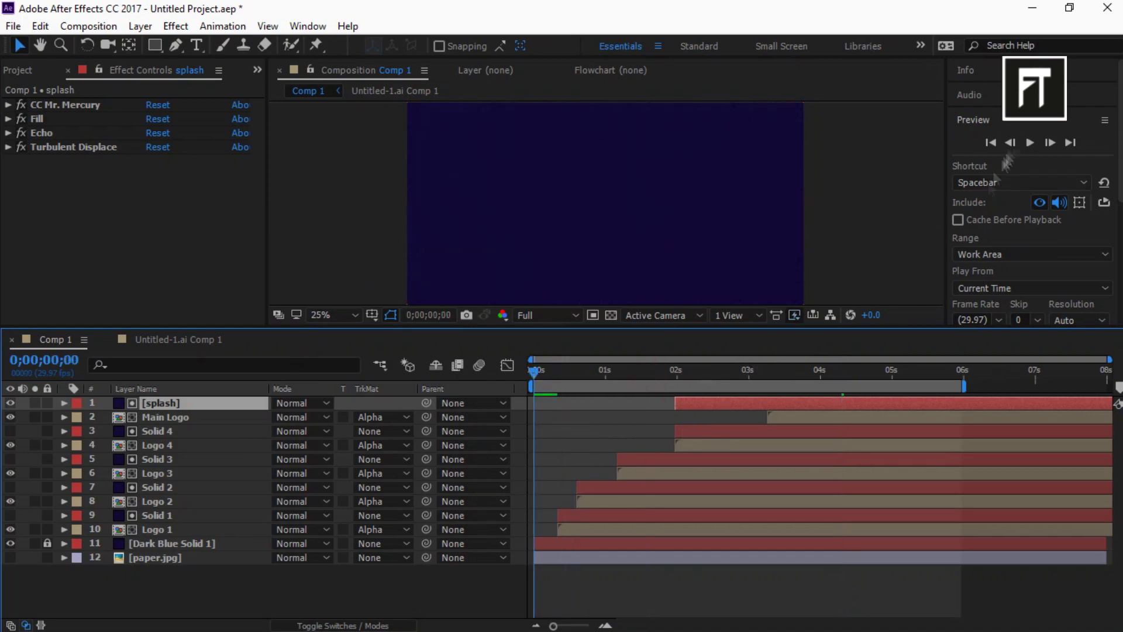
{"action": "left_click", "coordinate": [1030, 144]}
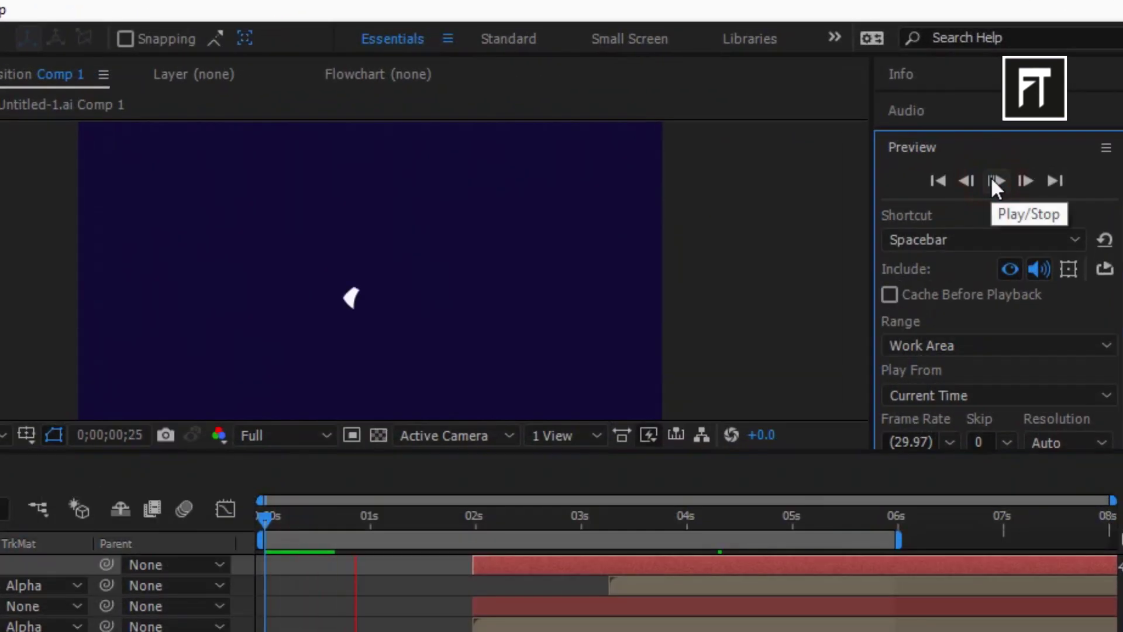
{"action": "left_click", "coordinate": [997, 179]}
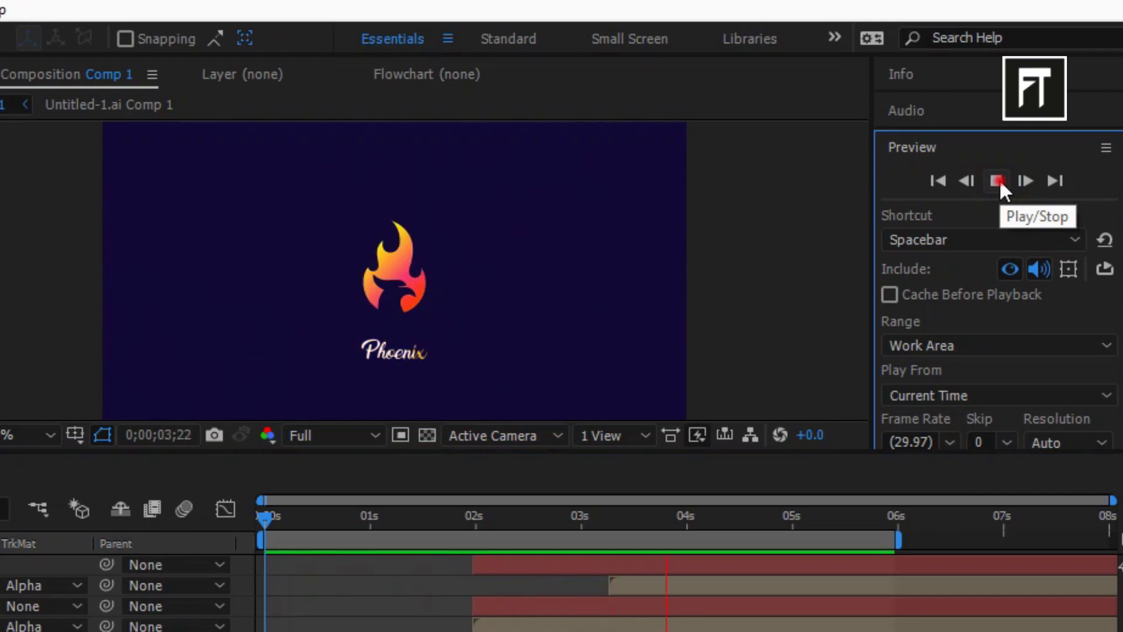
{"action": "left_click", "coordinate": [999, 180]}
Set the X value of the CC Mr. Mercury Producer on the splash layer to 1028.
{"action": "left_click", "coordinate": [665, 516]}
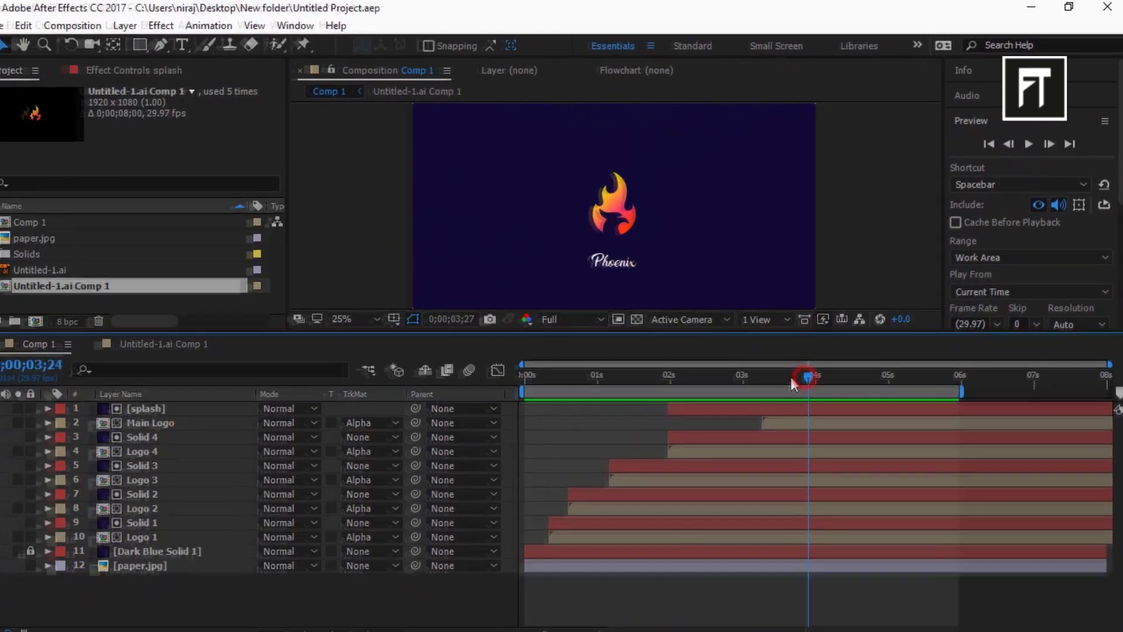
{"action": "left_click_drag", "start_coordinate": [791, 377], "coordinate": [740, 381]}
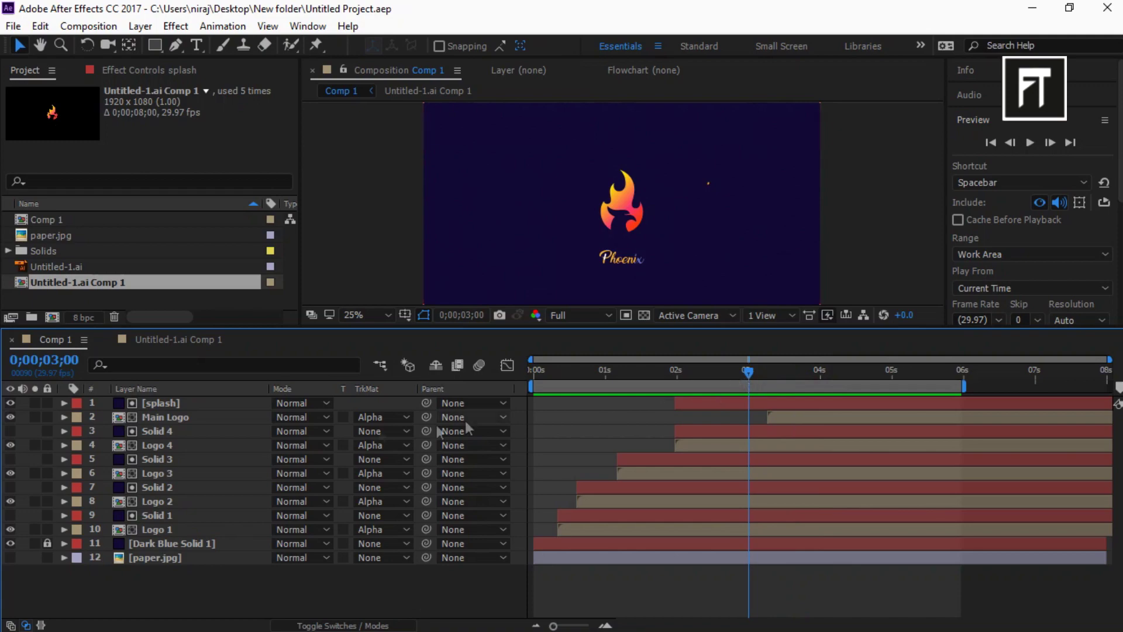
{"action": "left_click", "coordinate": [210, 404]}
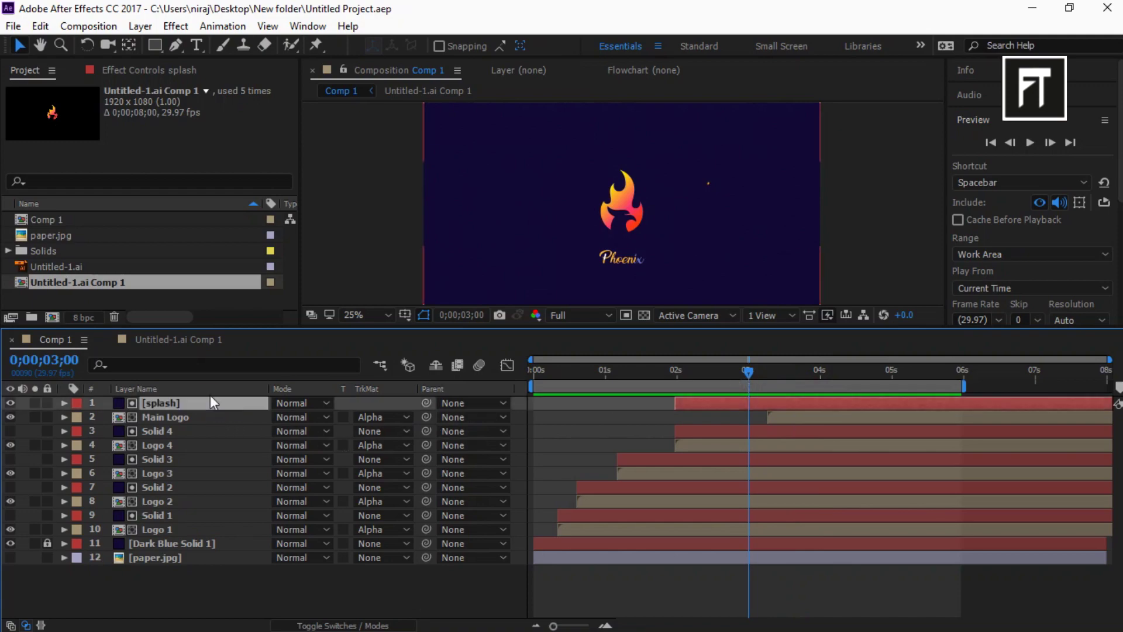
{"action": "left_click", "coordinate": [163, 71]}
{"action": "left_click", "coordinate": [8, 106]}
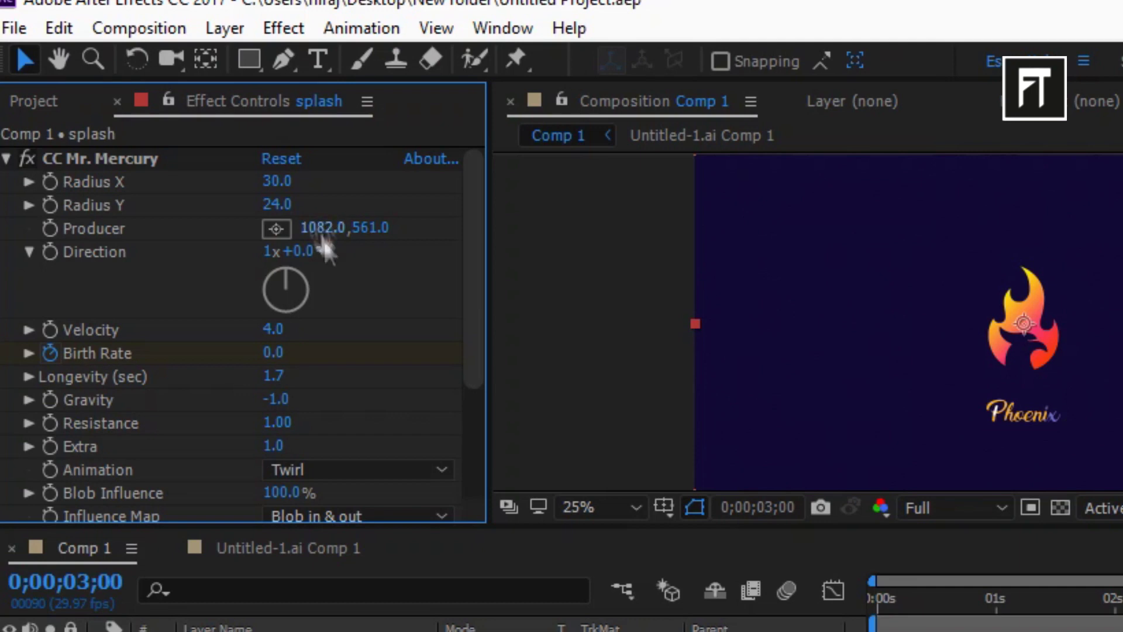
{"action": "left_click", "coordinate": [322, 229]}
{"action": "type", "text": "10"}
{"action": "key", "text": "Return"}
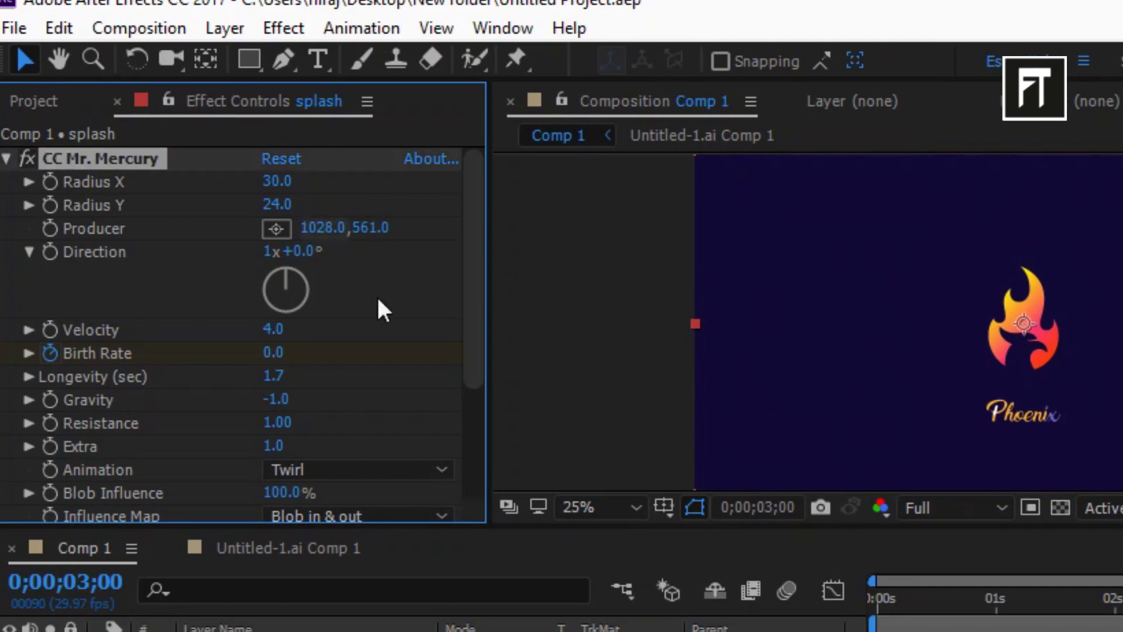
Set the CC Mr. Mercury Direction on the splash layer to 0x+175°.
{"action": "left_click", "coordinate": [310, 253]}
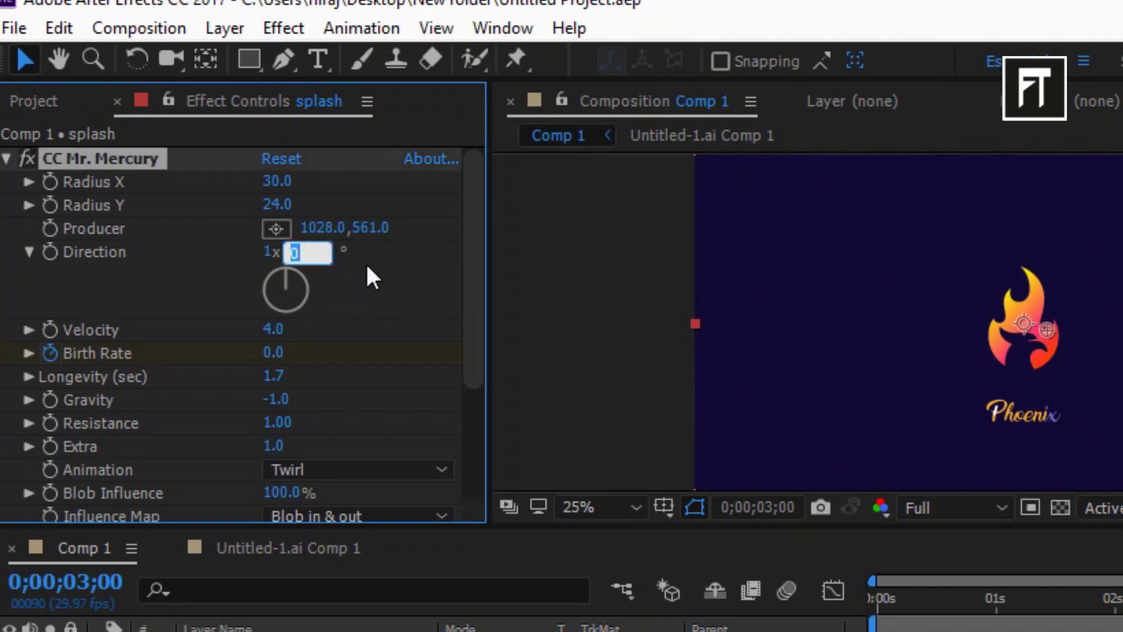
{"action": "type", "text": "175"}
{"action": "key", "text": "Return"}
{"action": "left_click", "coordinate": [270, 250]}
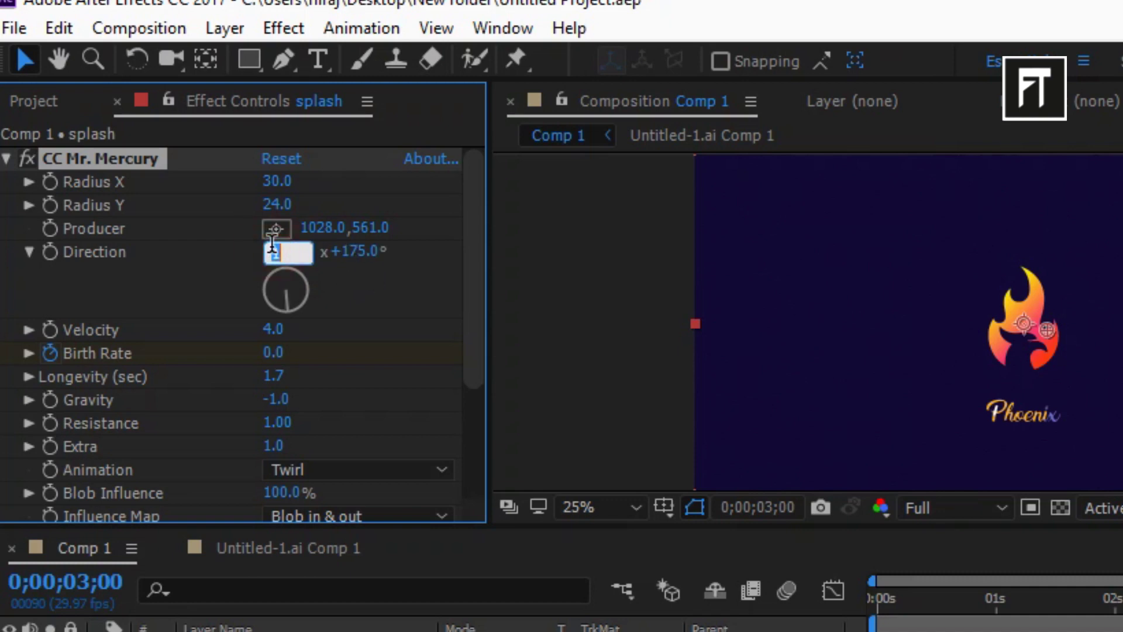
{"action": "type", "text": "0"}
{"action": "key", "text": "Return"}
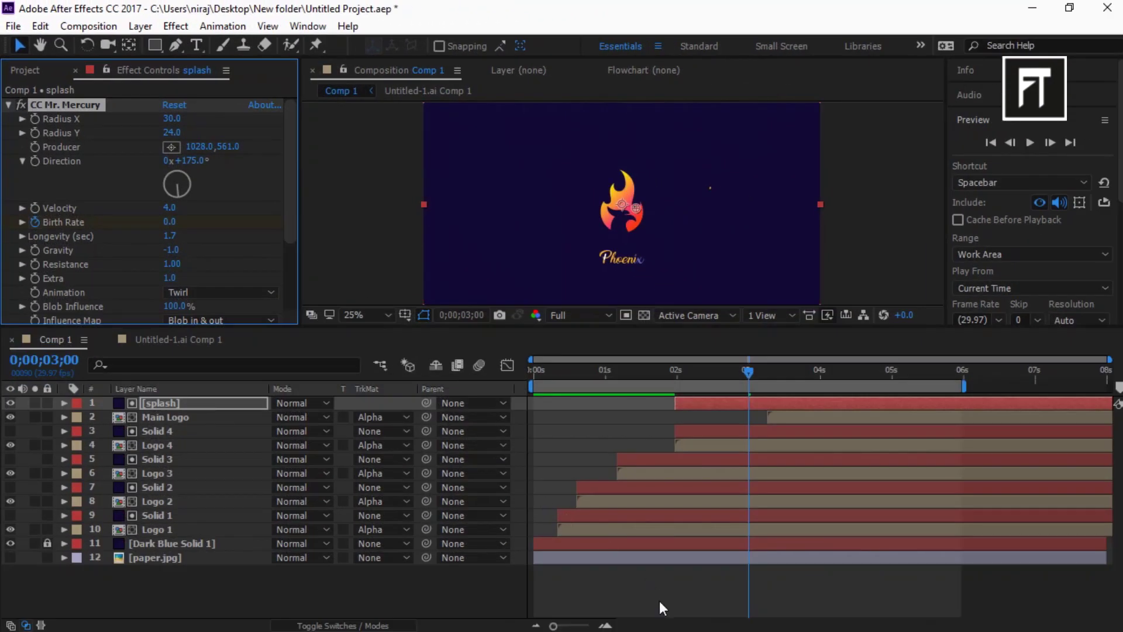
Reveal the splash layer's keyframed Birth Rate and select its two keyframes near the 2-second mark.
{"action": "left_click", "coordinate": [659, 602]}
{"action": "left_click", "coordinate": [698, 372]}
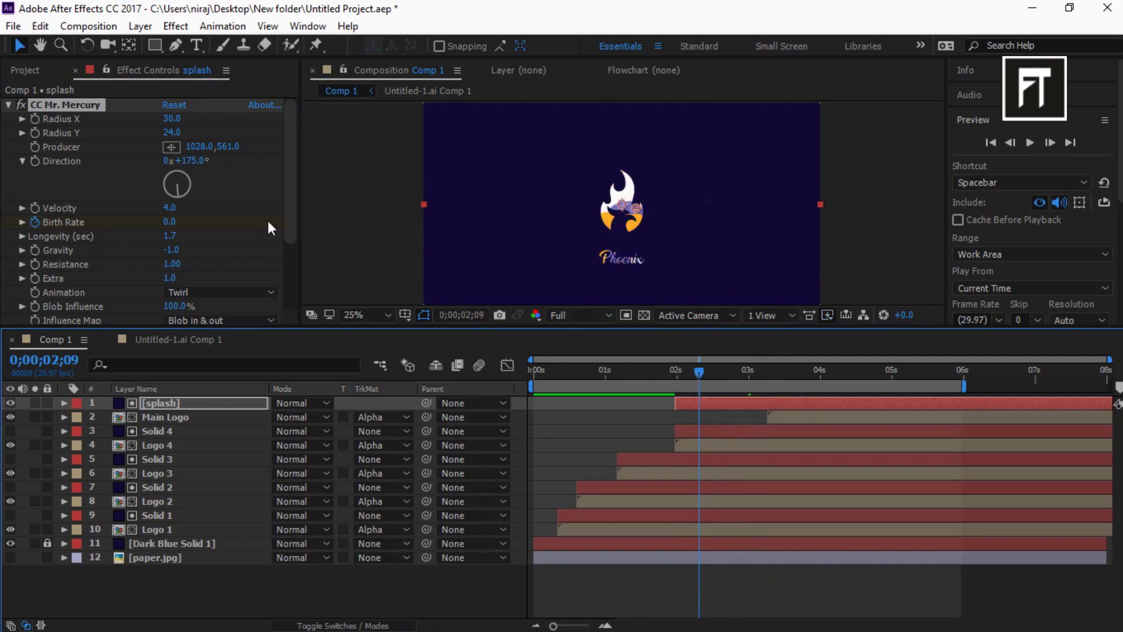
{"action": "scroll", "coordinate": [269, 219], "scroll_direction": "down", "scroll_amount": 3}
{"action": "scroll", "coordinate": [275, 237], "scroll_direction": "up", "scroll_amount": 2}
{"action": "left_click", "coordinate": [208, 402]}
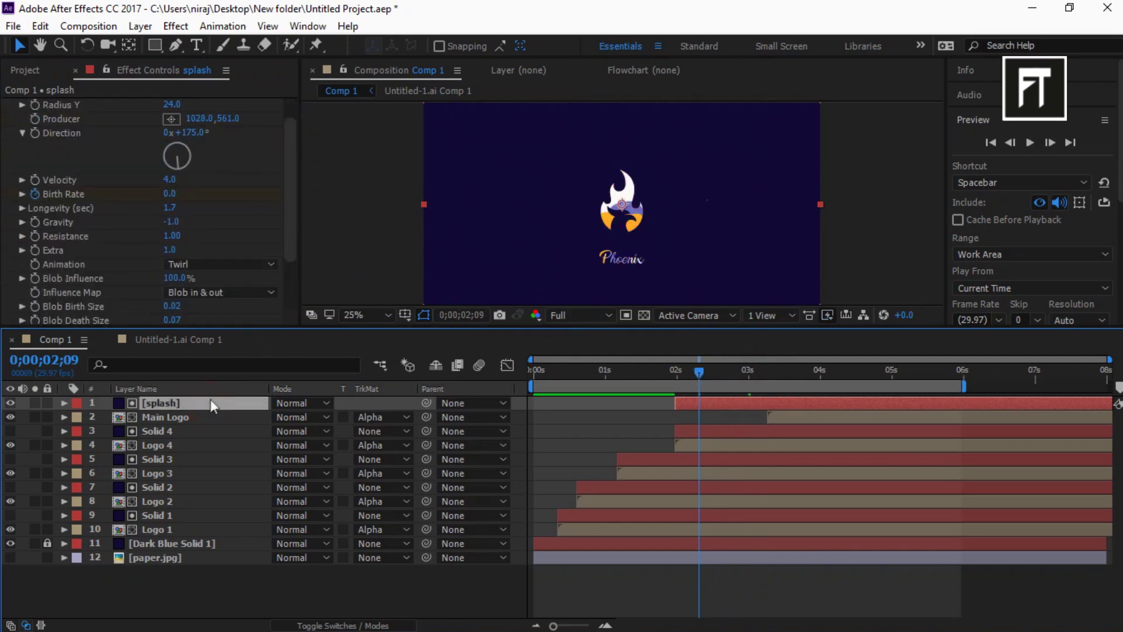
{"action": "key", "text": "u"}
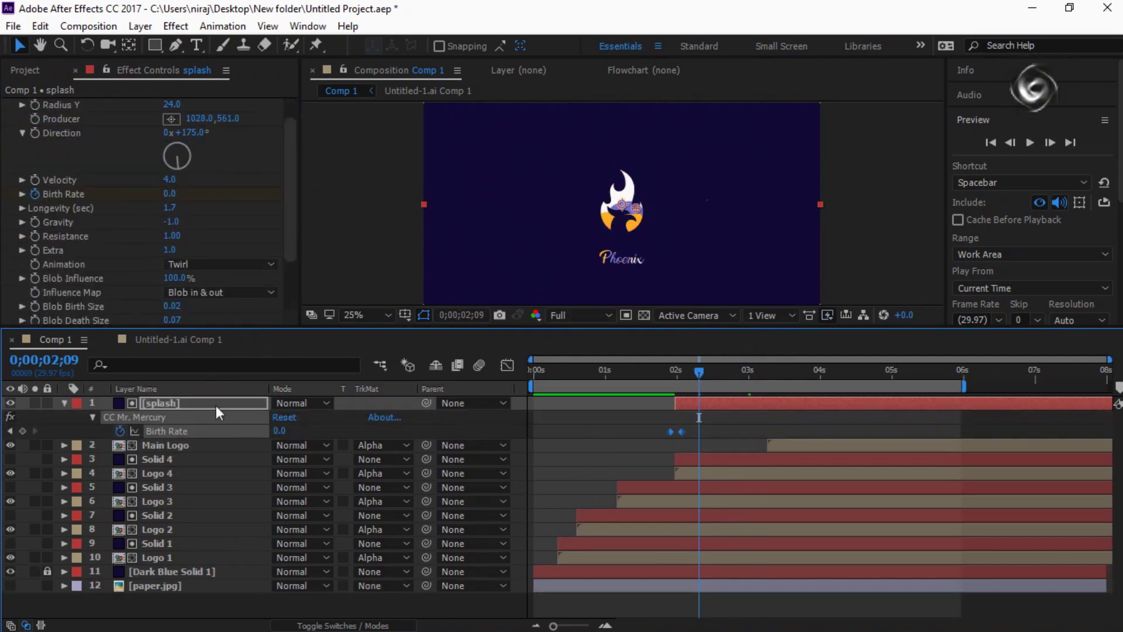
{"action": "left_click", "coordinate": [215, 399]}
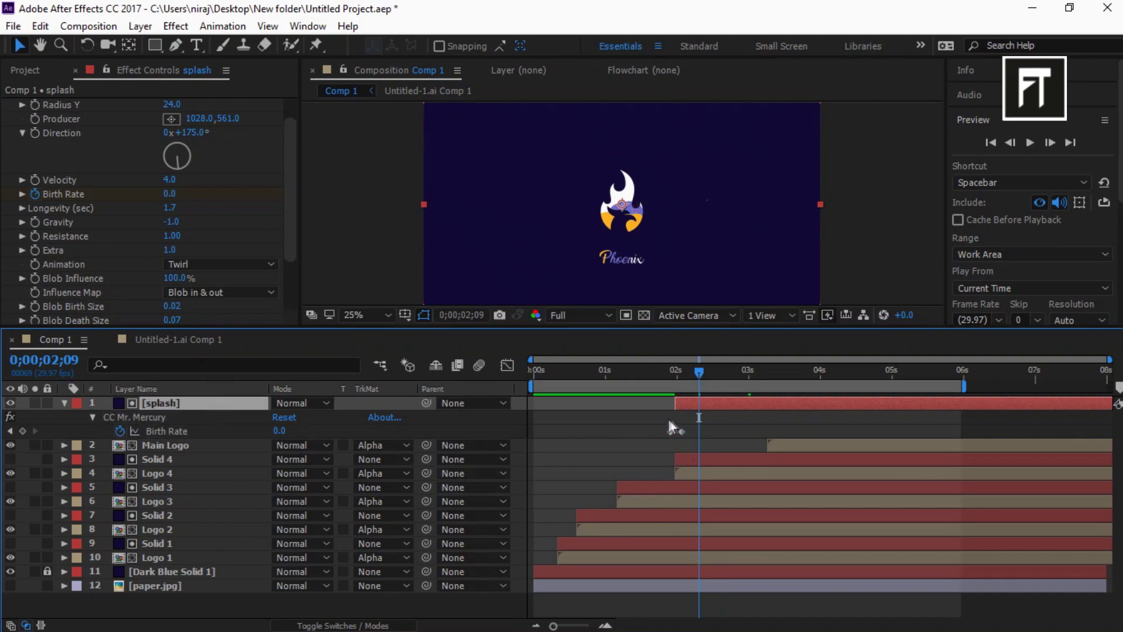
{"action": "left_click_drag", "start_coordinate": [669, 420], "coordinate": [682, 432]}
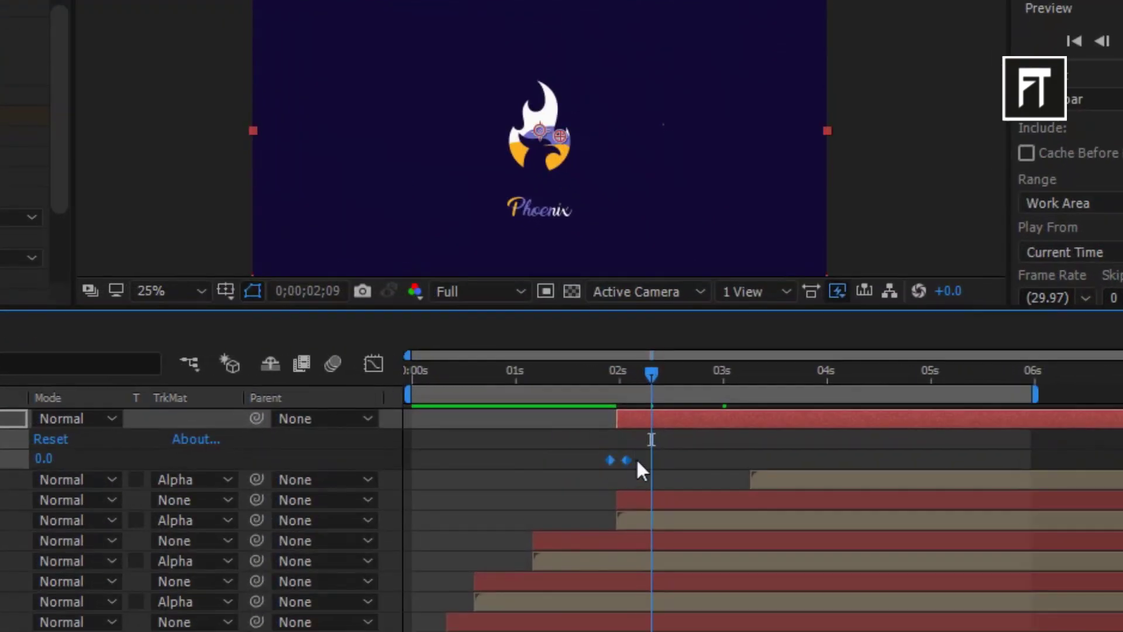
{"action": "left_click_drag", "start_coordinate": [637, 461], "coordinate": [639, 460]}
{"action": "mouse_move", "coordinate": [654, 370]}
{"action": "left_mouse_down"}
{"action": "mouse_move", "coordinate": [639, 370]}
{"action": "mouse_move", "coordinate": [652, 373]}
{"action": "left_mouse_up"}
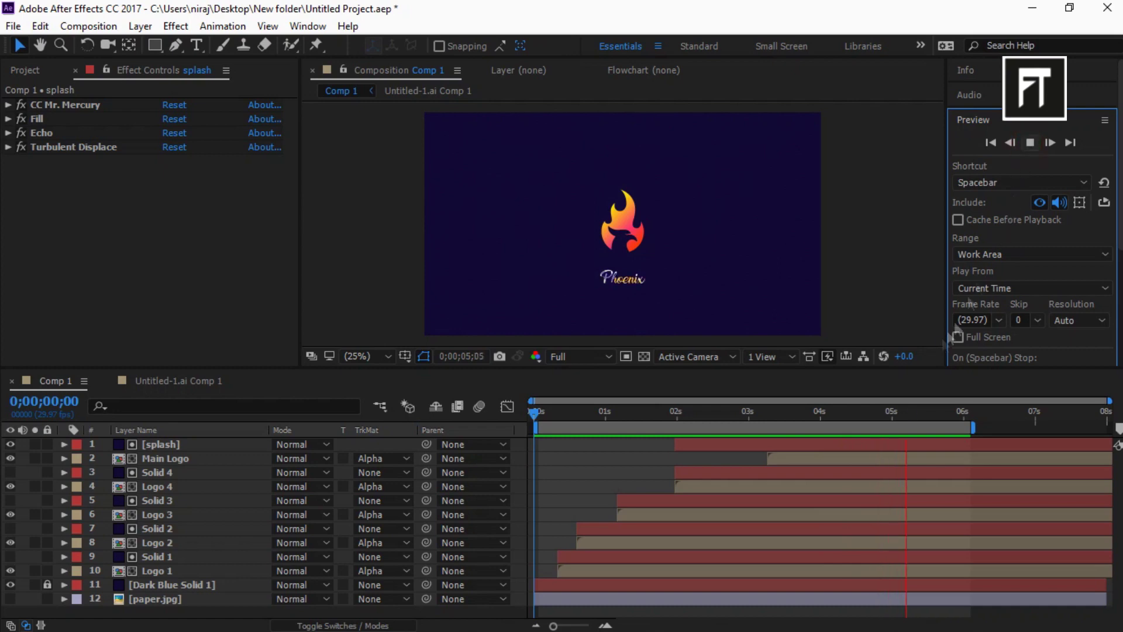
Split the layers from Solid 4 through Logo 1 at 0;00;05;00 and delete the parts after the split.
{"action": "left_click_drag", "start_coordinate": [906, 414], "coordinate": [893, 413]}
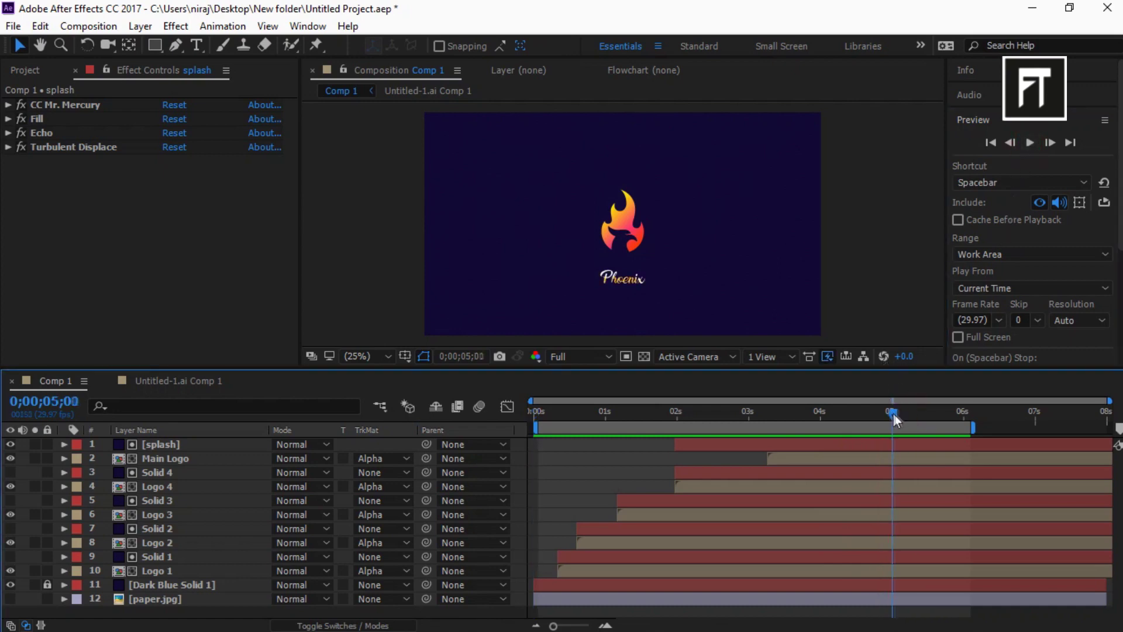
{"action": "left_click", "coordinate": [167, 475]}
{"action": "left_click", "coordinate": [169, 571], "text": "shift"}
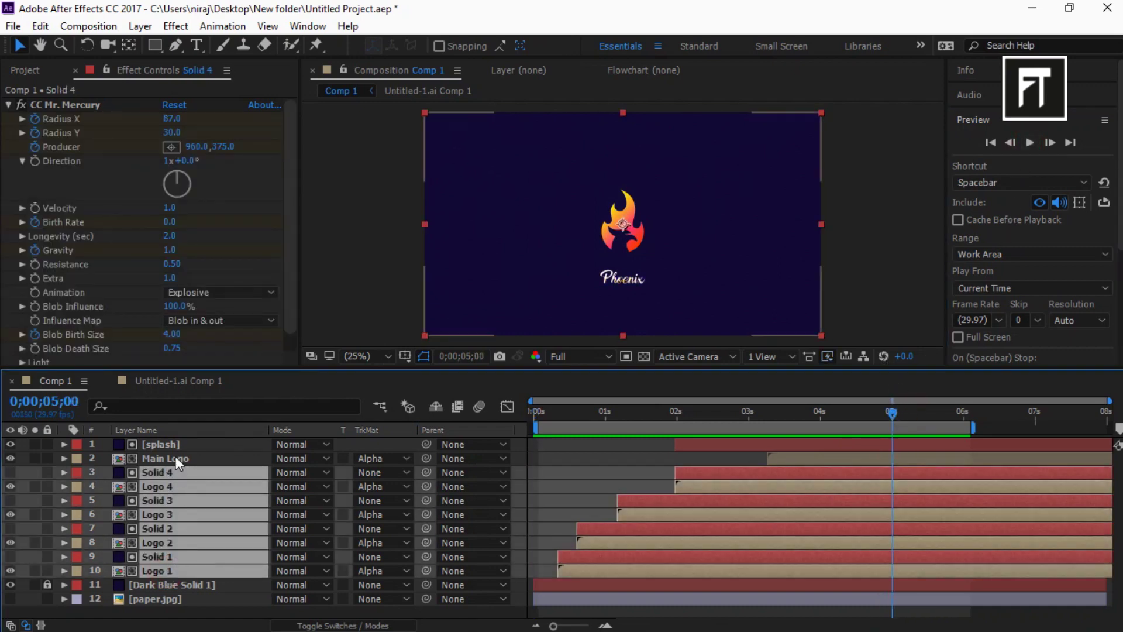
{"action": "left_click", "coordinate": [40, 27]}
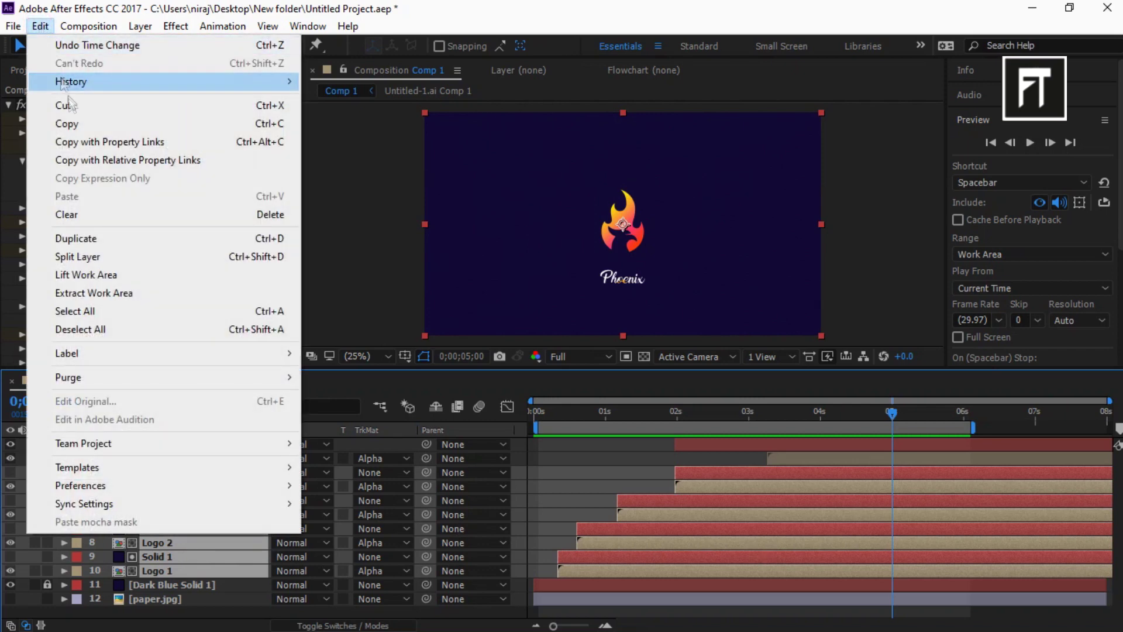
{"action": "left_click", "coordinate": [87, 256]}
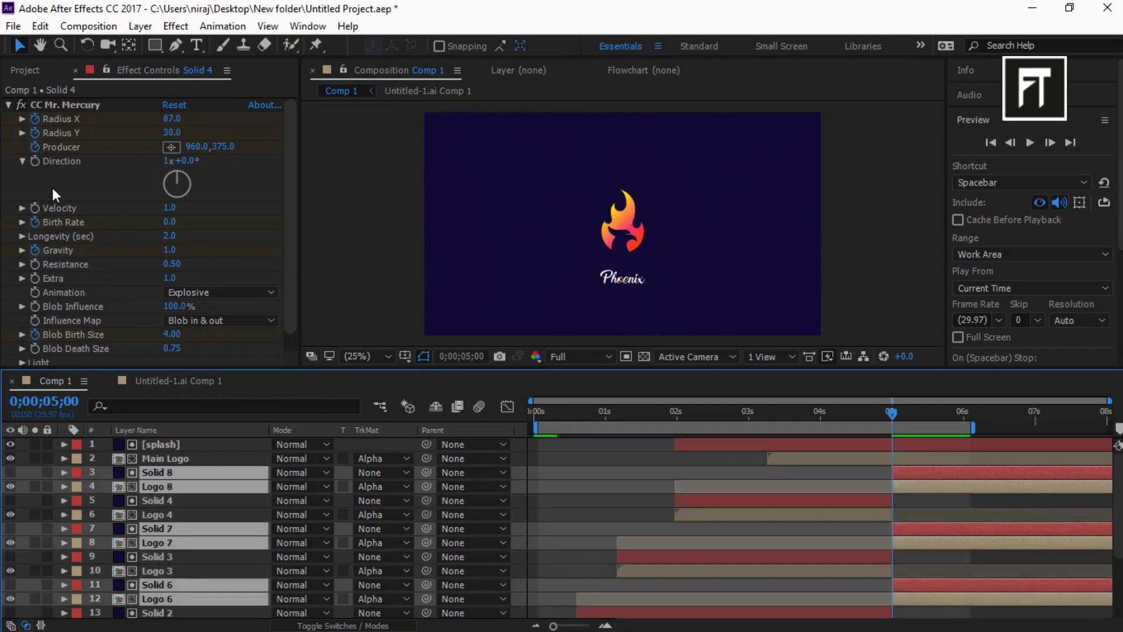
{"action": "key", "text": "Delete"}
Preview the trimmed composition and set the Main Logo layer's track matte to None.
{"action": "key", "text": "space"}
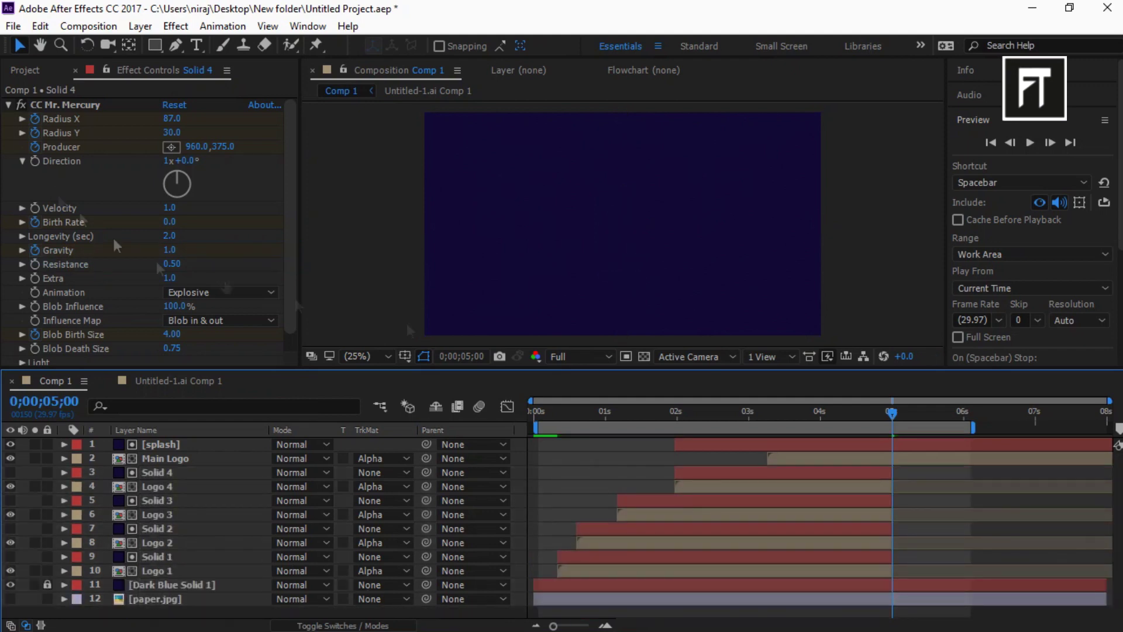
{"action": "left_click", "coordinate": [1030, 142]}
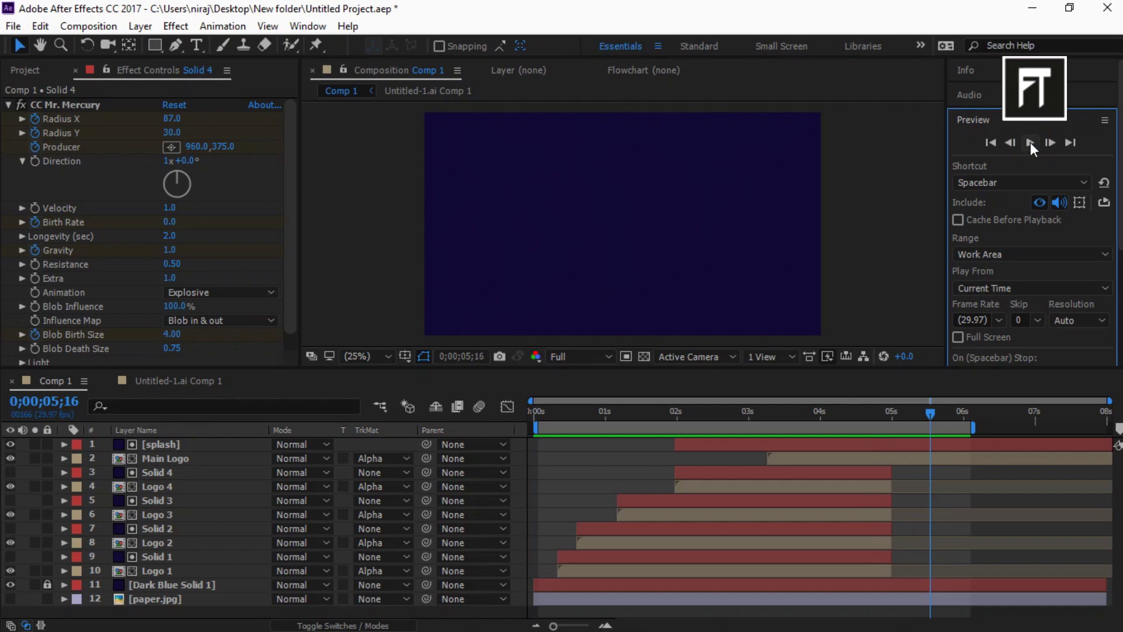
{"action": "left_click", "coordinate": [211, 462]}
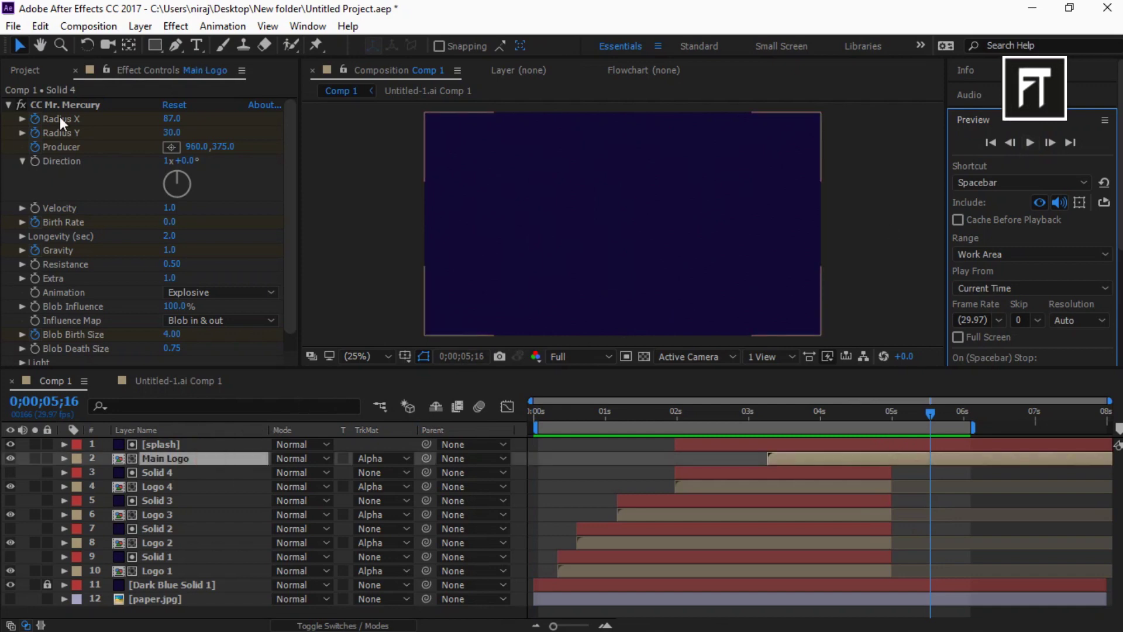
{"action": "left_click", "coordinate": [96, 104]}
{"action": "key", "text": "Delete"}
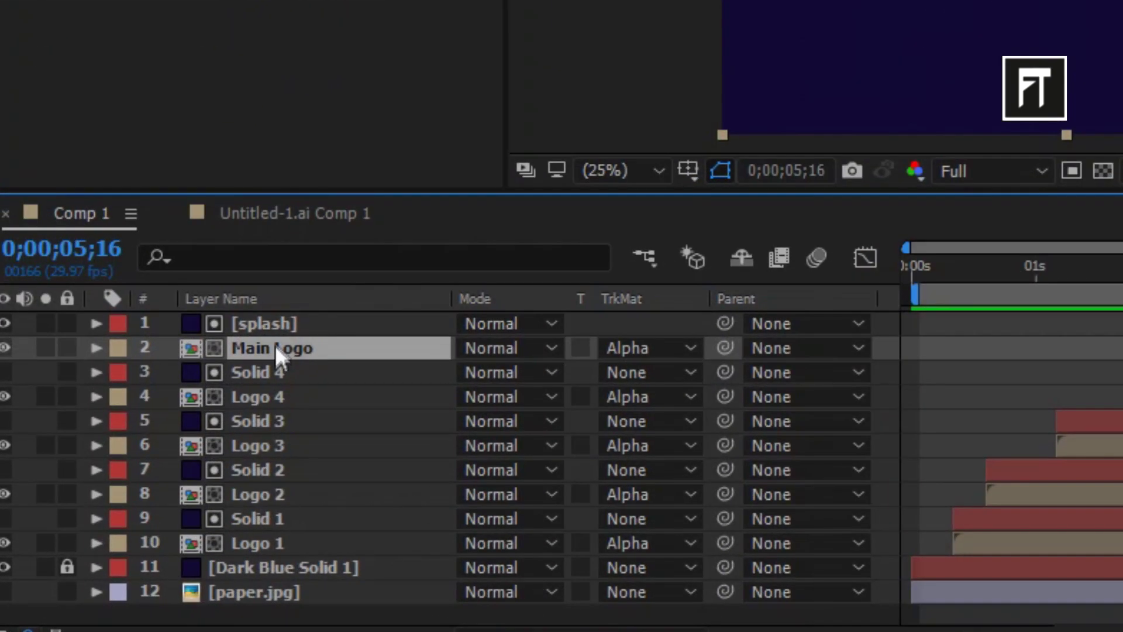
{"action": "left_click", "coordinate": [622, 349]}
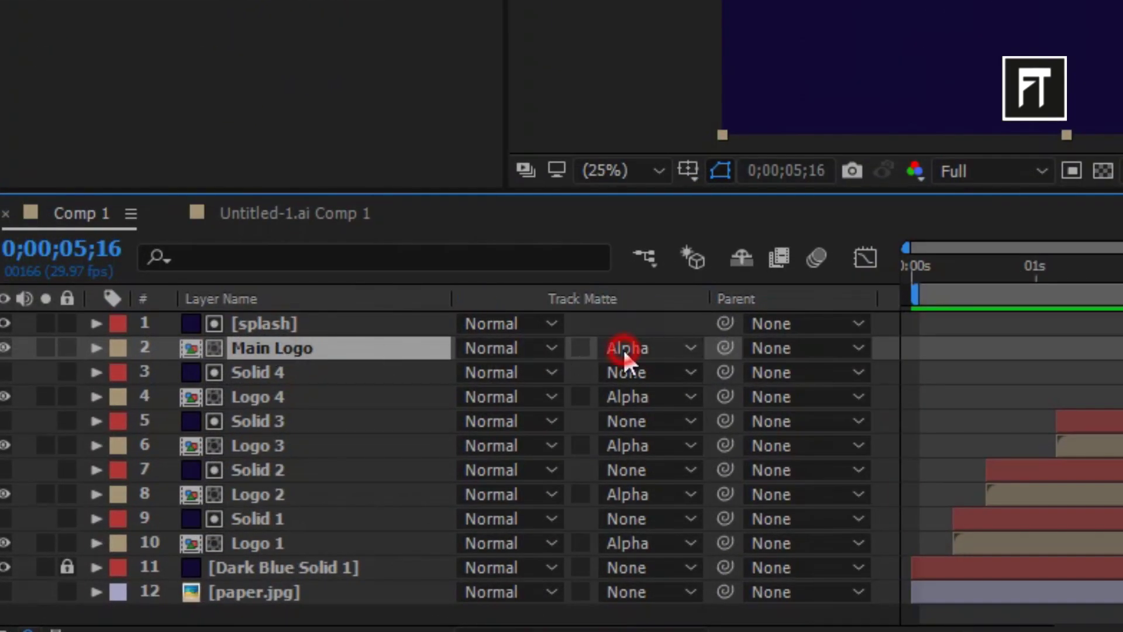
{"action": "left_click", "coordinate": [639, 378]}
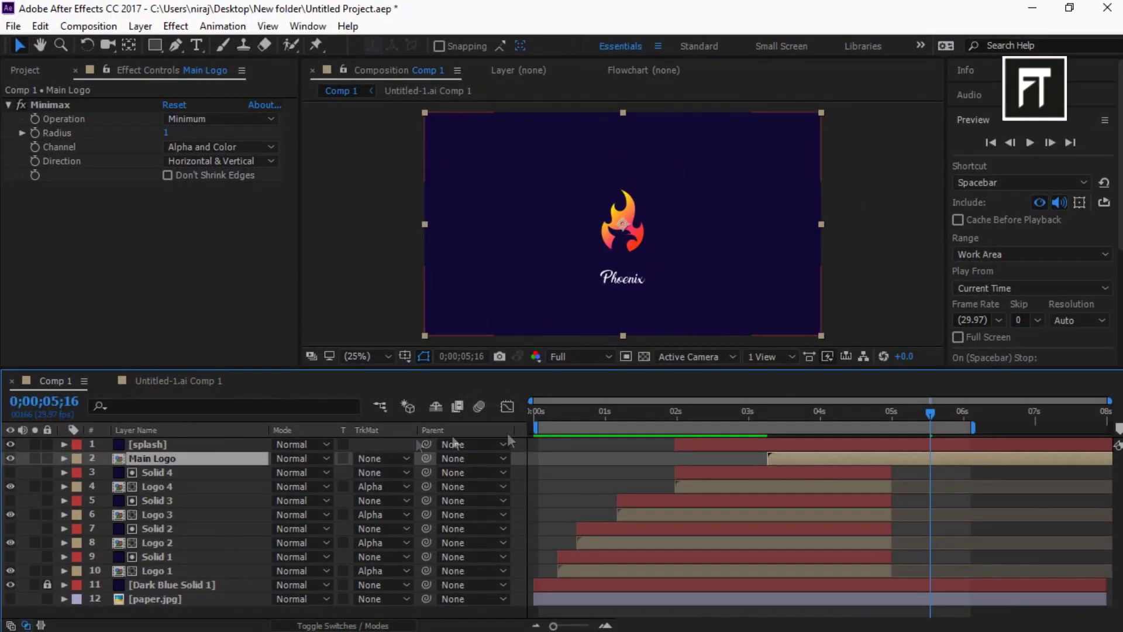
Preview the complete logo animation in Comp 1 from the first frame.
{"action": "left_click", "coordinate": [641, 412]}
{"action": "left_click", "coordinate": [991, 142]}
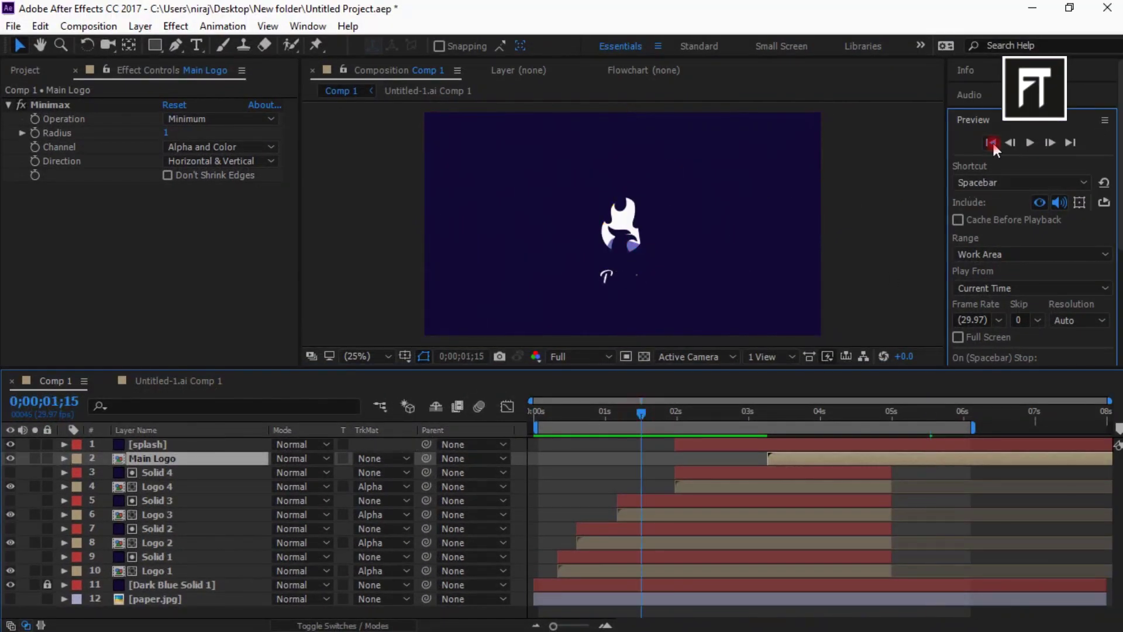
{"action": "left_click", "coordinate": [1030, 142]}
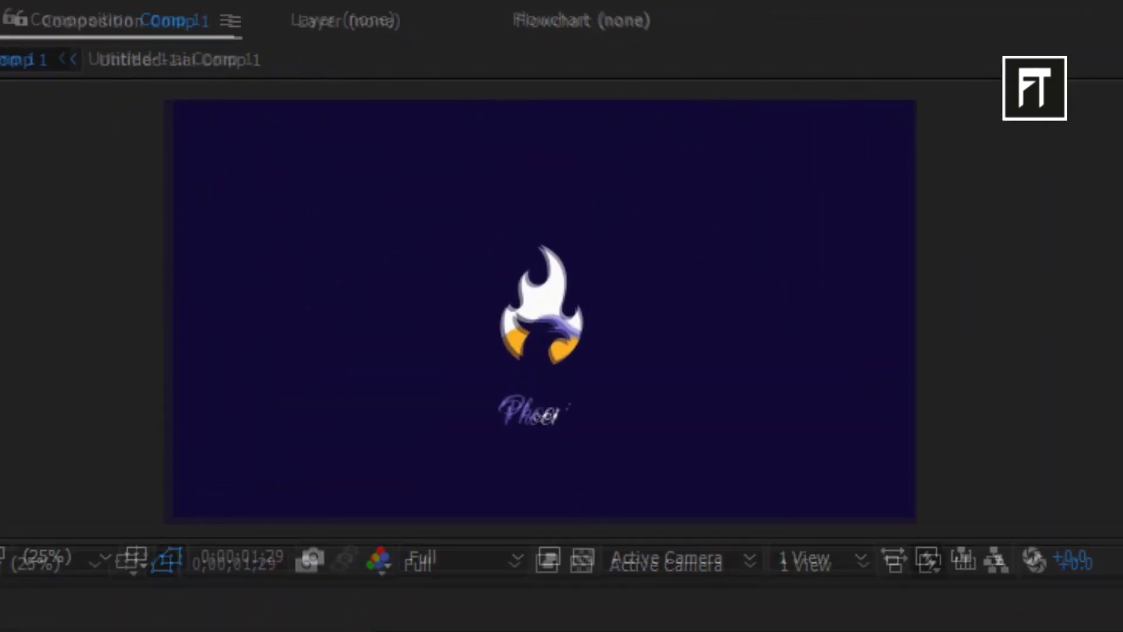
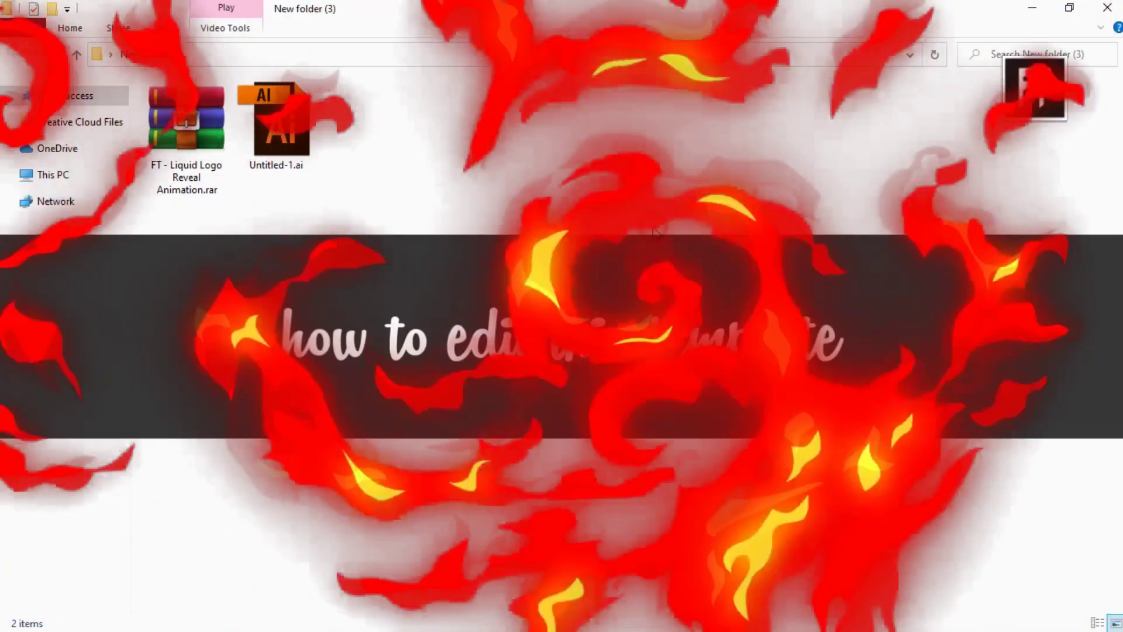
In File Explorer, refresh New folder (3) and extract FT - Liquid Logo Reveal Animation.rar into a folder of the same name.
{"action": "right_click", "coordinate": [653, 228]}
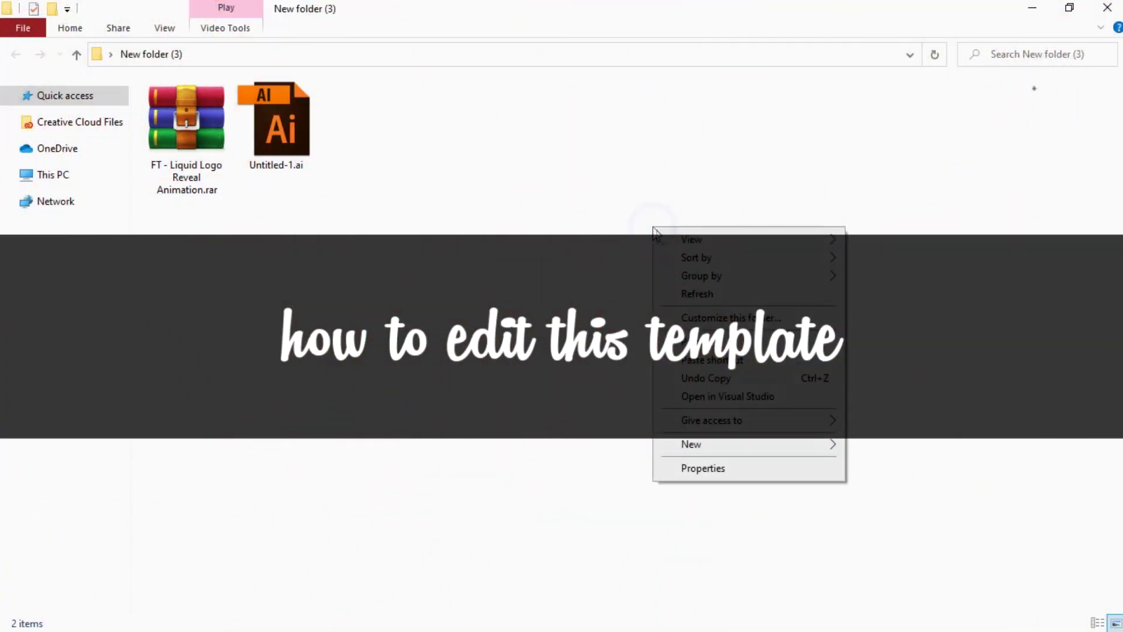
{"action": "left_click", "coordinate": [698, 291]}
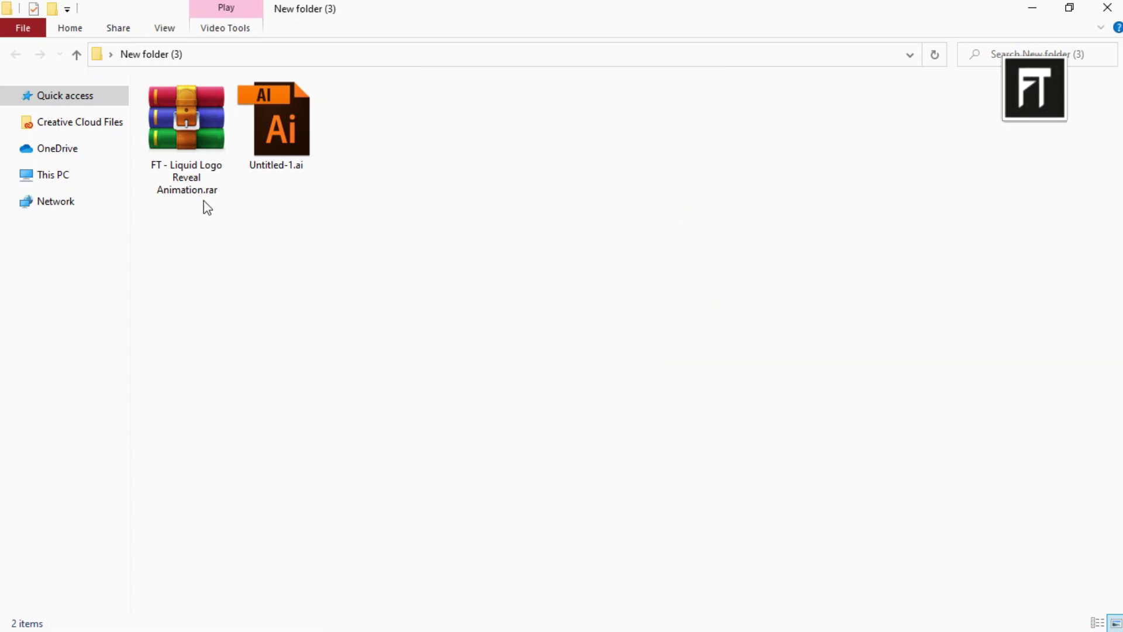
{"action": "left_click", "coordinate": [182, 159]}
{"action": "right_click", "coordinate": [182, 159]}
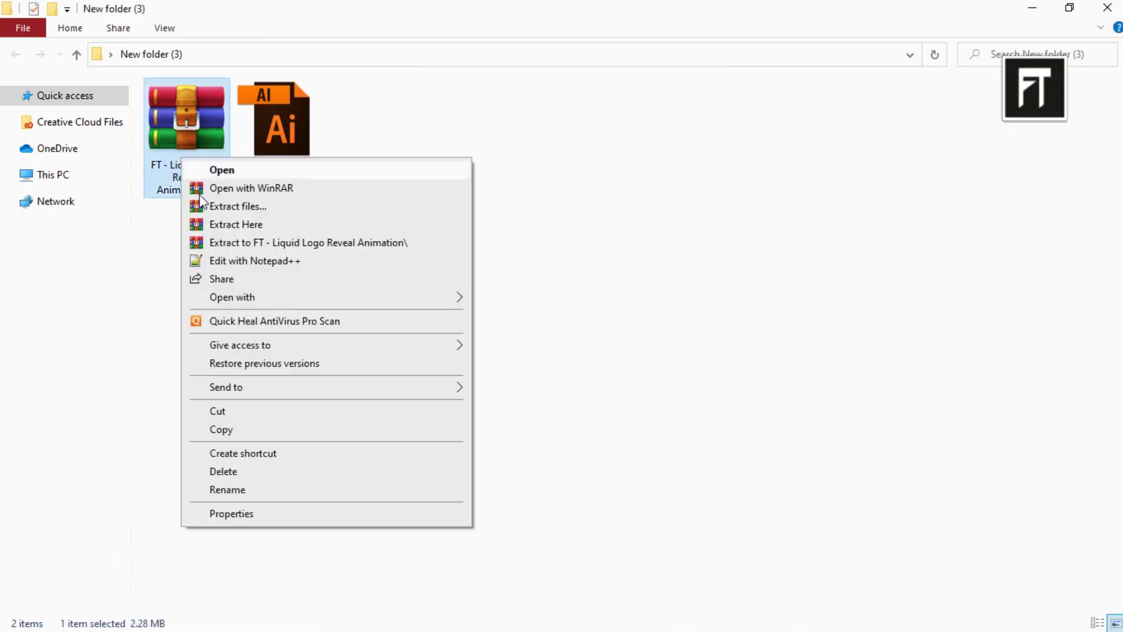
{"action": "left_click", "coordinate": [235, 244]}
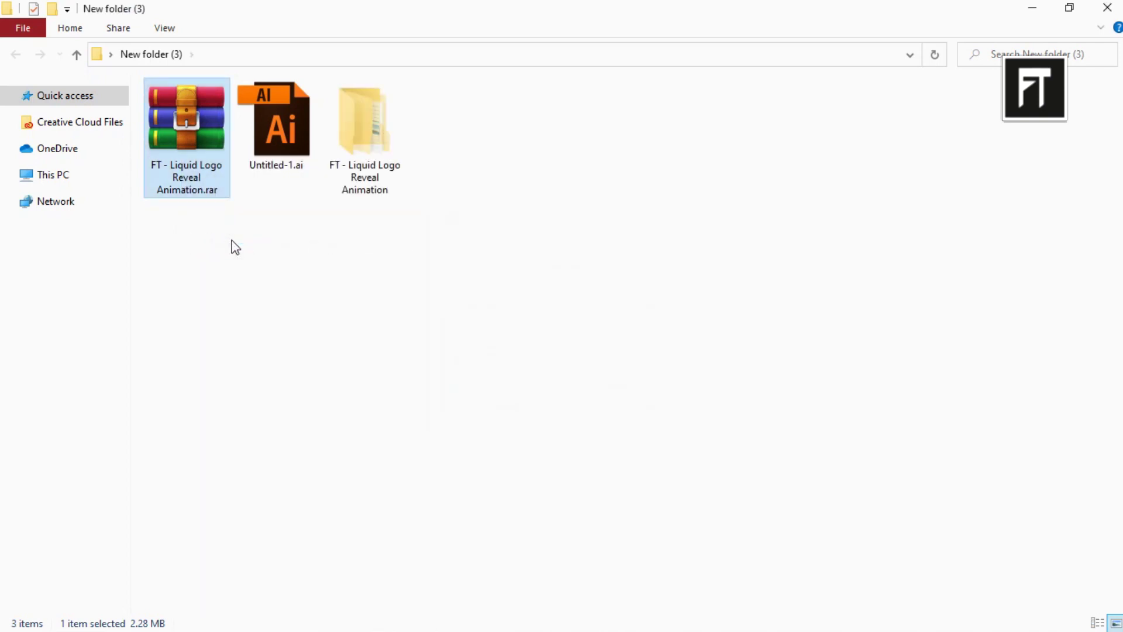
Open FT - Logo Reveal Animation Template File.aep from the extracted Project File folder in After Effects.
{"action": "double_click", "coordinate": [387, 157]}
{"action": "double_click", "coordinate": [388, 110]}
{"action": "left_click", "coordinate": [1116, 621]}
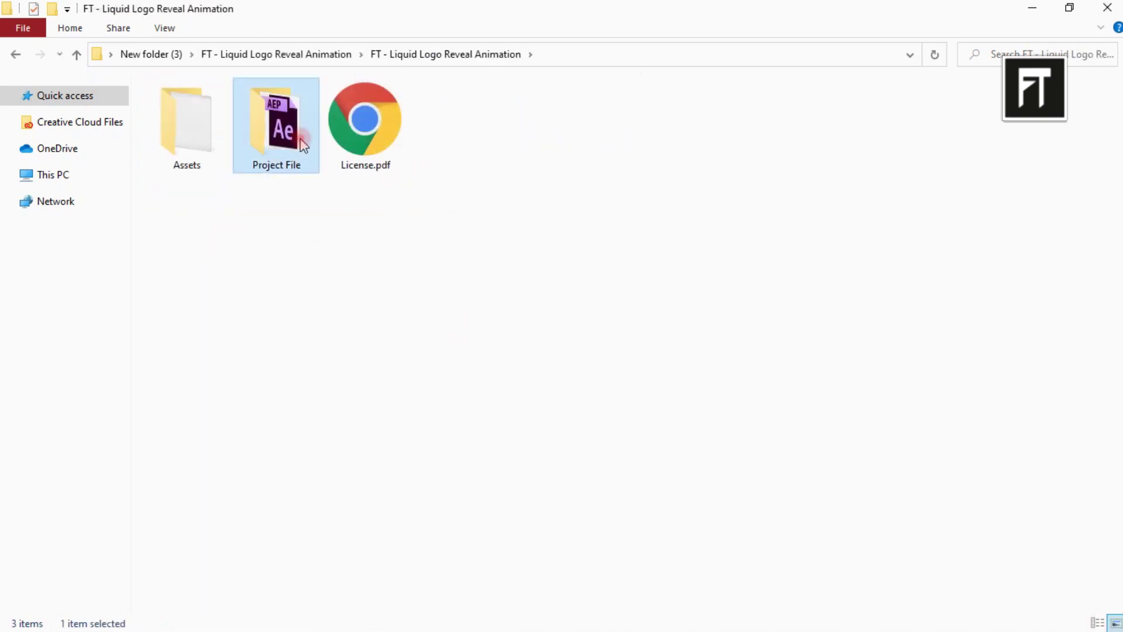
{"action": "double_click", "coordinate": [275, 125]}
{"action": "left_click", "coordinate": [1116, 622]}
{"action": "left_click", "coordinate": [213, 157]}
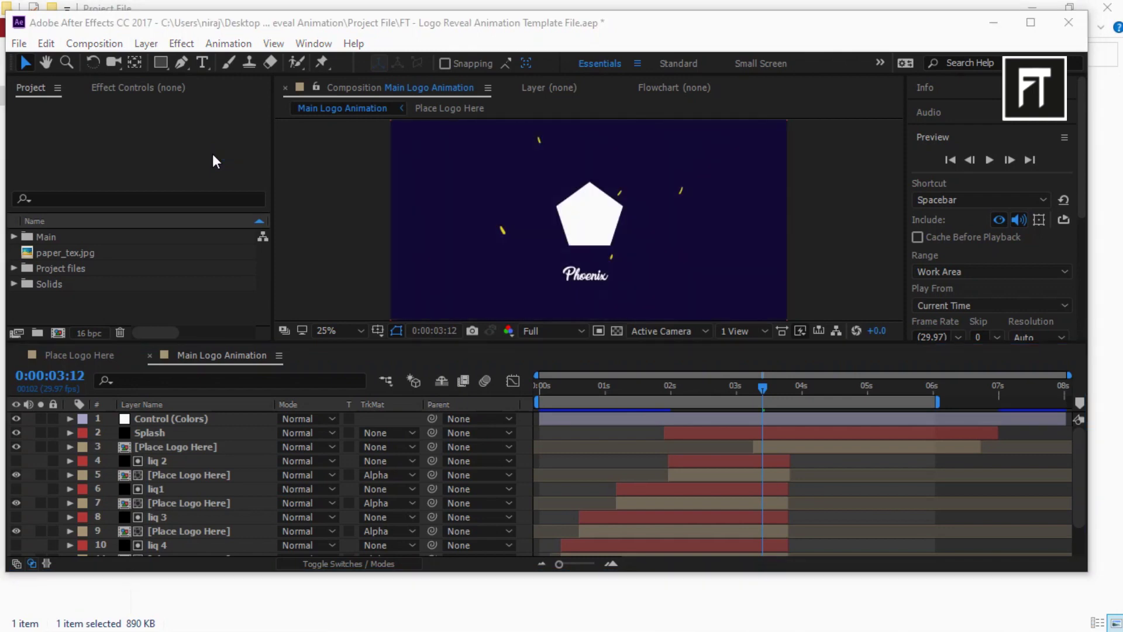
Maximize the After Effects window and show the Main Logo Animation composition at 0:00:02:07.
{"action": "left_click", "coordinate": [1031, 22]}
{"action": "left_click", "coordinate": [693, 409]}
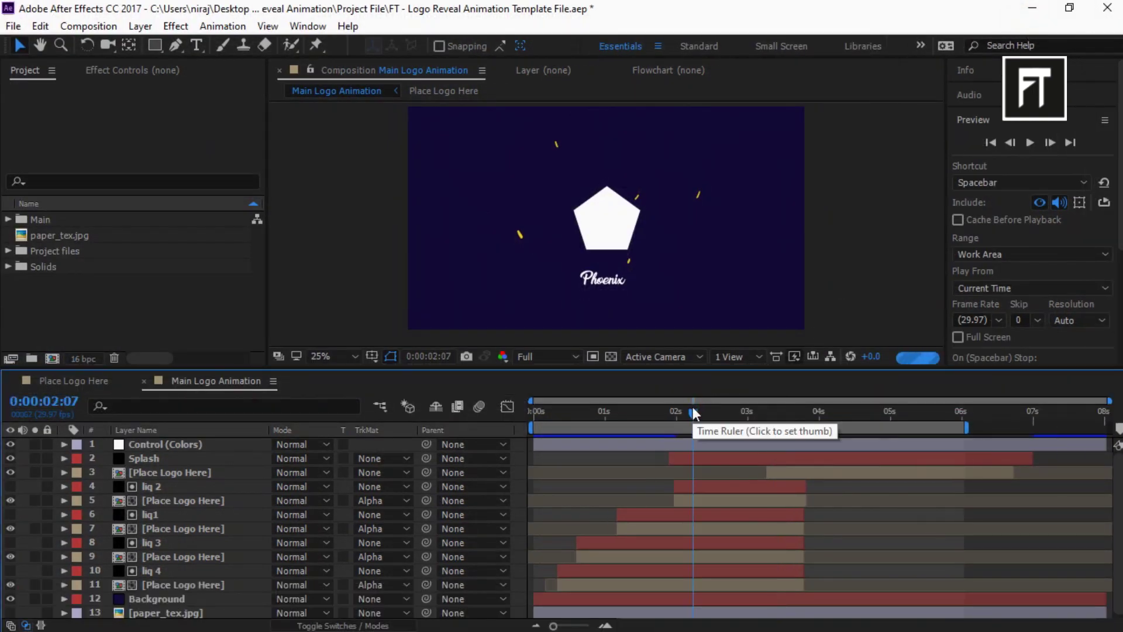
{"action": "left_click", "coordinate": [550, 356]}
{"action": "left_click", "coordinate": [289, 286]}
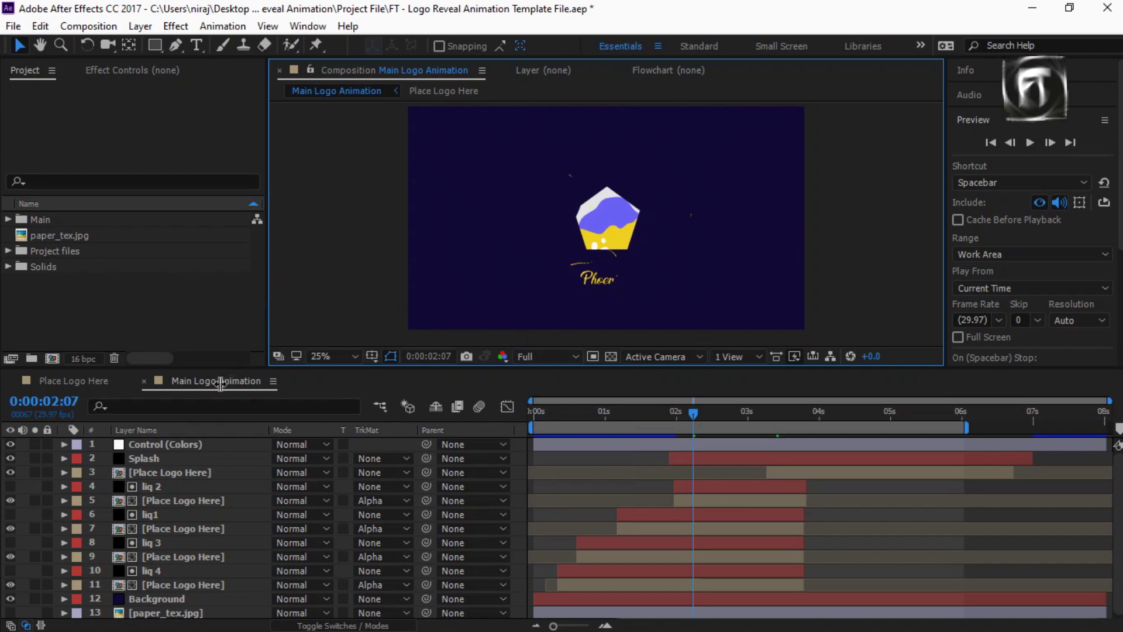
Open the Place Logo Here composition from its layer 3 precomp and hide the pentagon Shape Layer 1.
{"action": "left_click", "coordinate": [179, 472]}
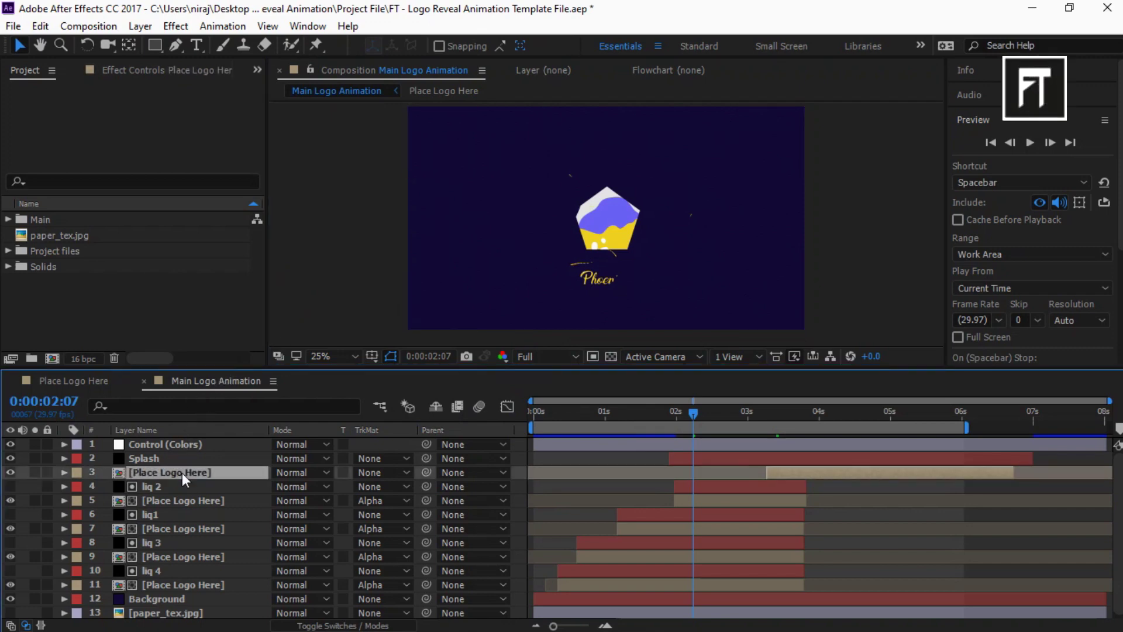
{"action": "double_click", "coordinate": [181, 472]}
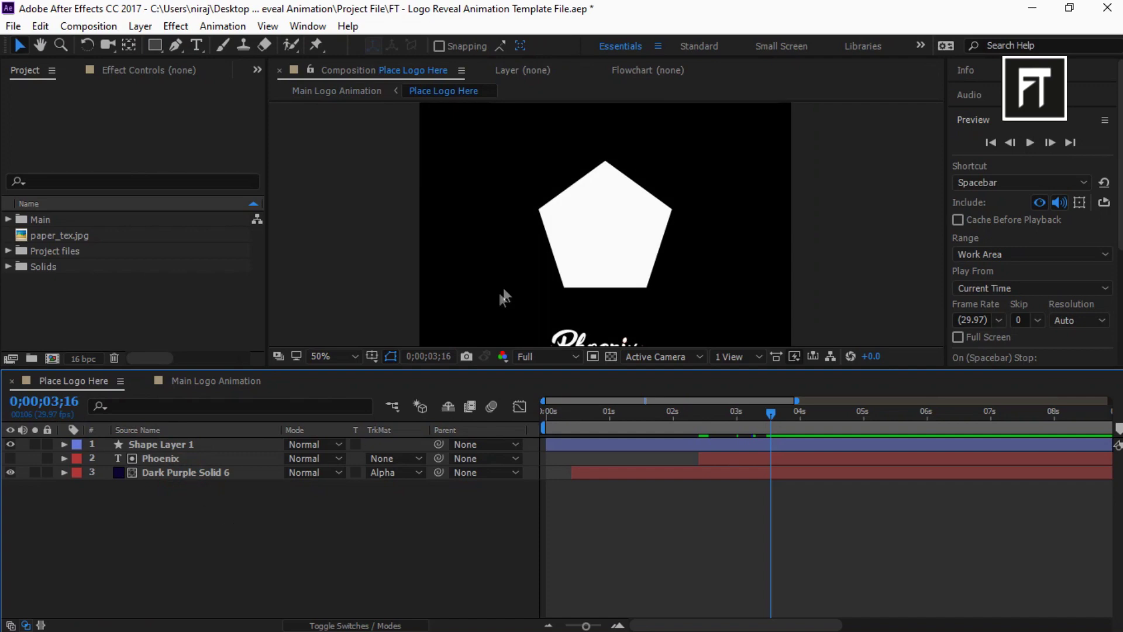
{"action": "scroll", "coordinate": [503, 292], "scroll_direction": "down", "scroll_amount": 2}
{"action": "left_click", "coordinate": [345, 355]}
{"action": "left_click", "coordinate": [351, 73]}
{"action": "left_click", "coordinate": [11, 444]}
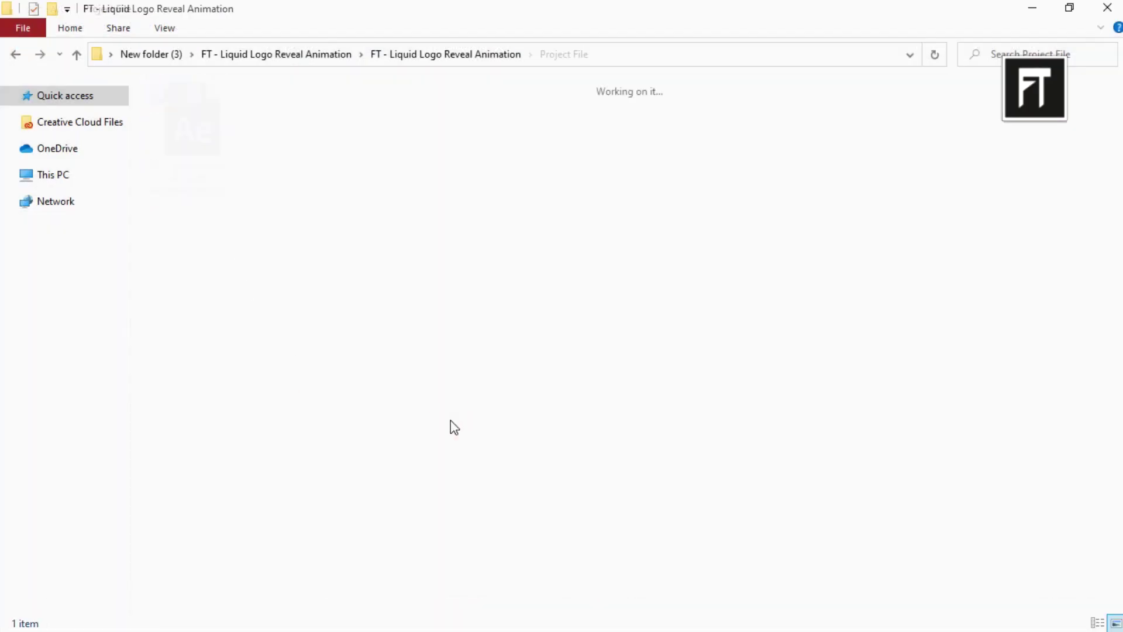
Bring Untitled-1.ai from File Explorer into the Place Logo Here composition as the uppermost layer and scale it to 58%.
{"action": "key", "text": "alt+Left"}
{"action": "key", "text": "alt+Left"}
{"action": "left_click_drag", "start_coordinate": [366, 123], "coordinate": [380, 561]}
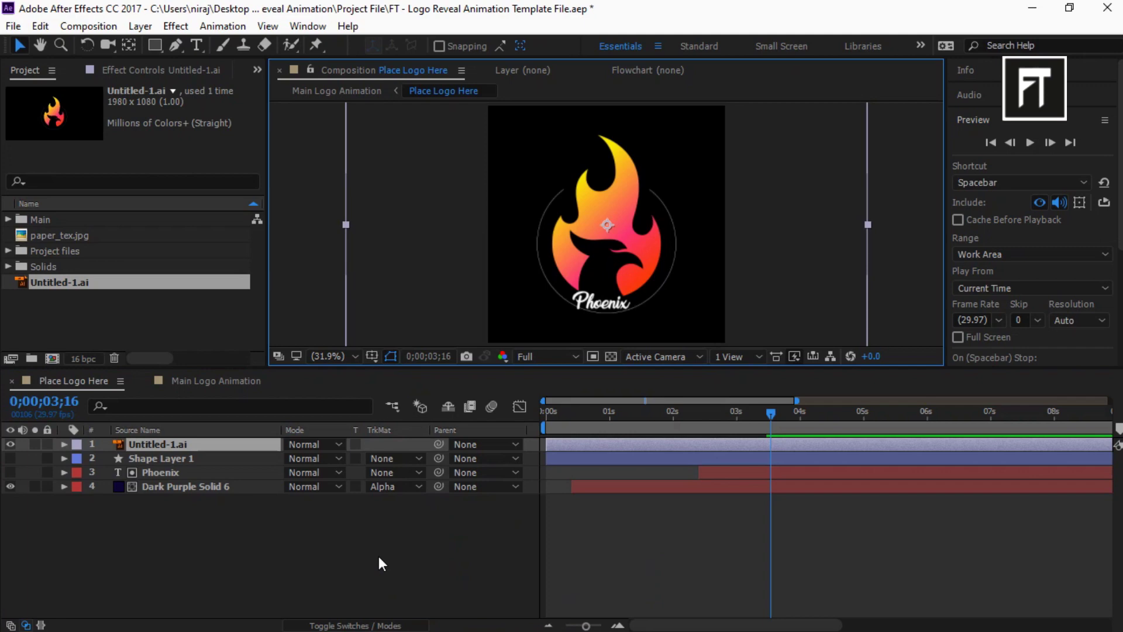
{"action": "key", "text": "s"}
{"action": "left_click_drag", "start_coordinate": [310, 458], "coordinate": [285, 462]}
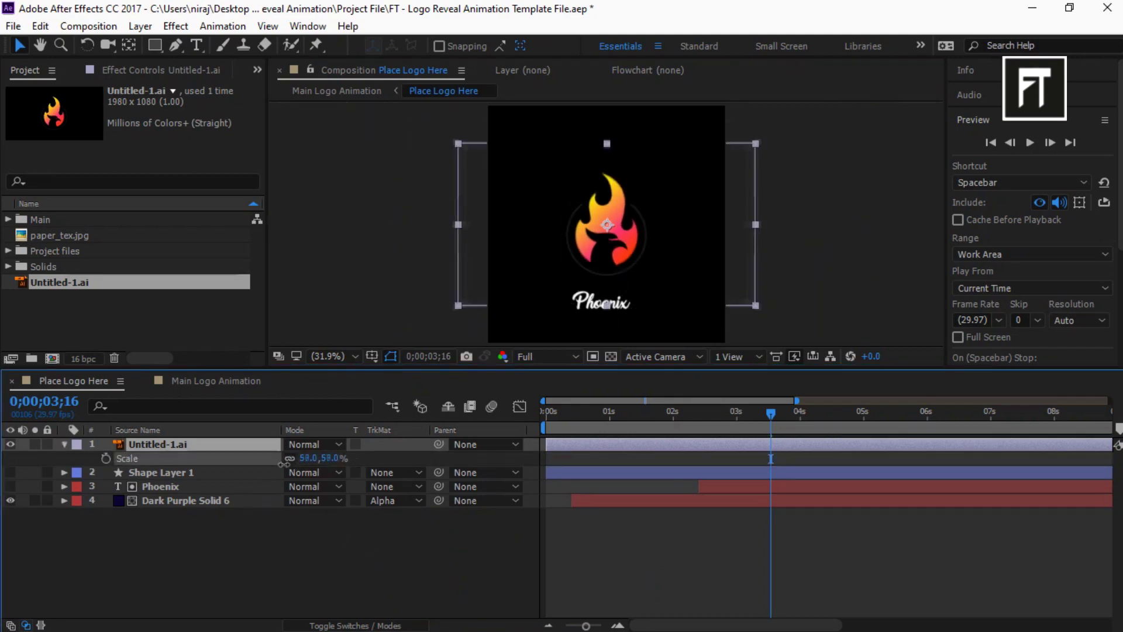
Return to the Main Logo Animation composition and preview it from the first frame.
{"action": "left_click", "coordinate": [205, 381]}
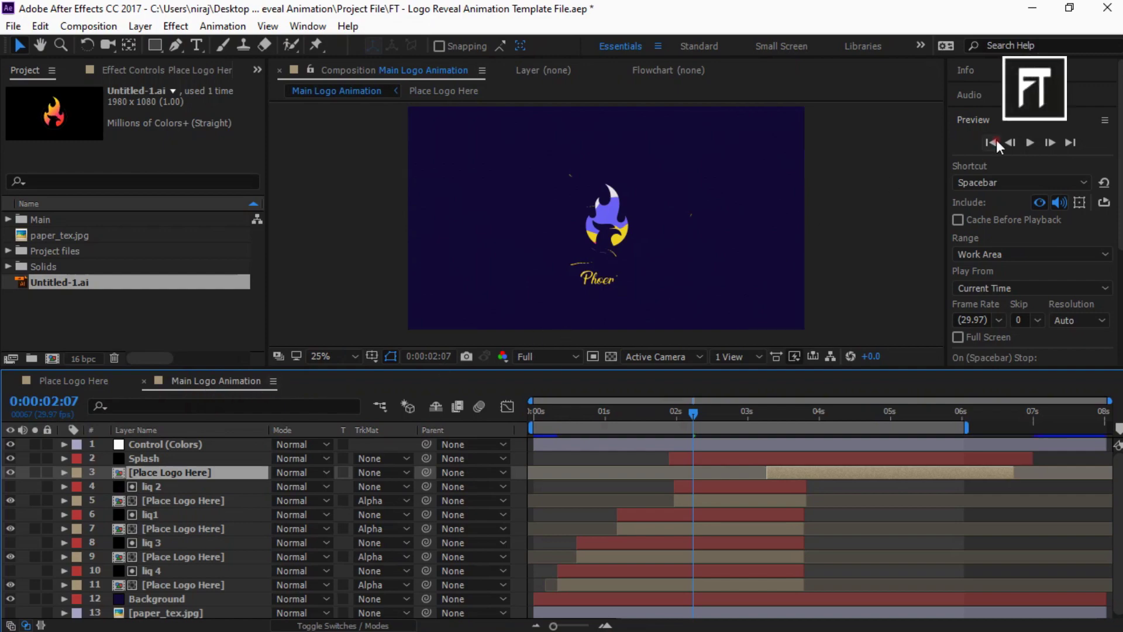
{"action": "left_click", "coordinate": [995, 141]}
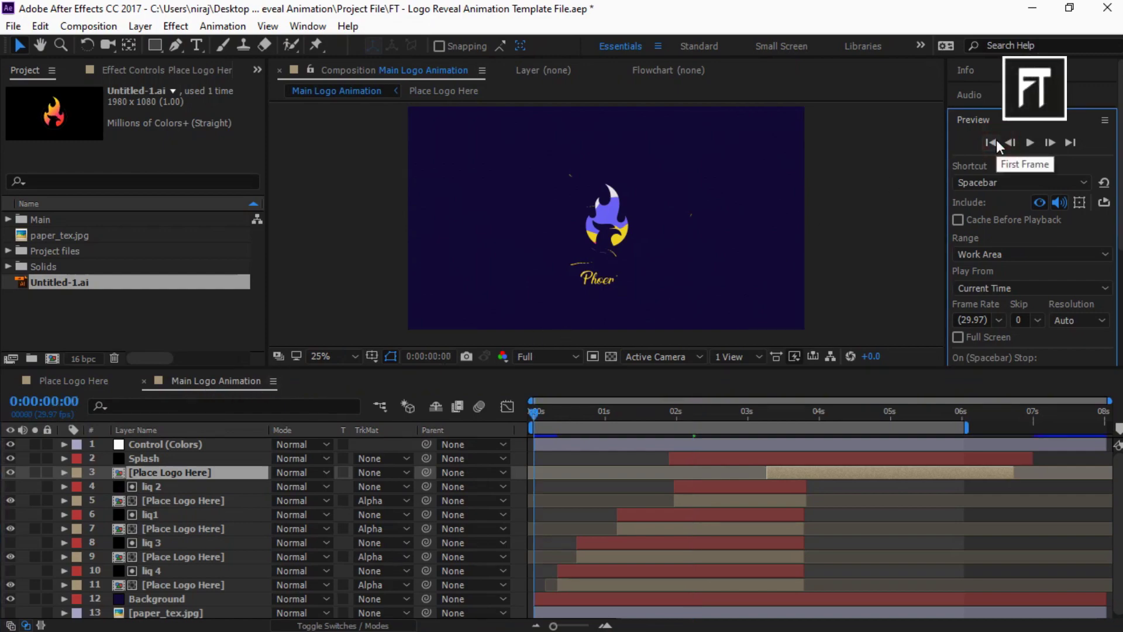
{"action": "left_click", "coordinate": [1030, 142]}
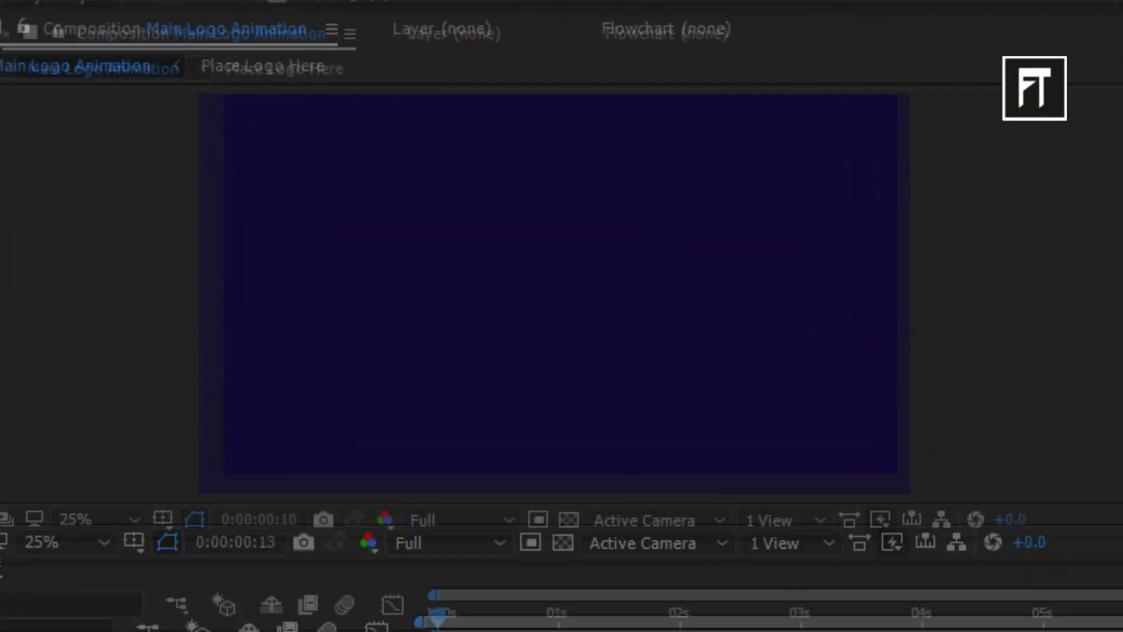